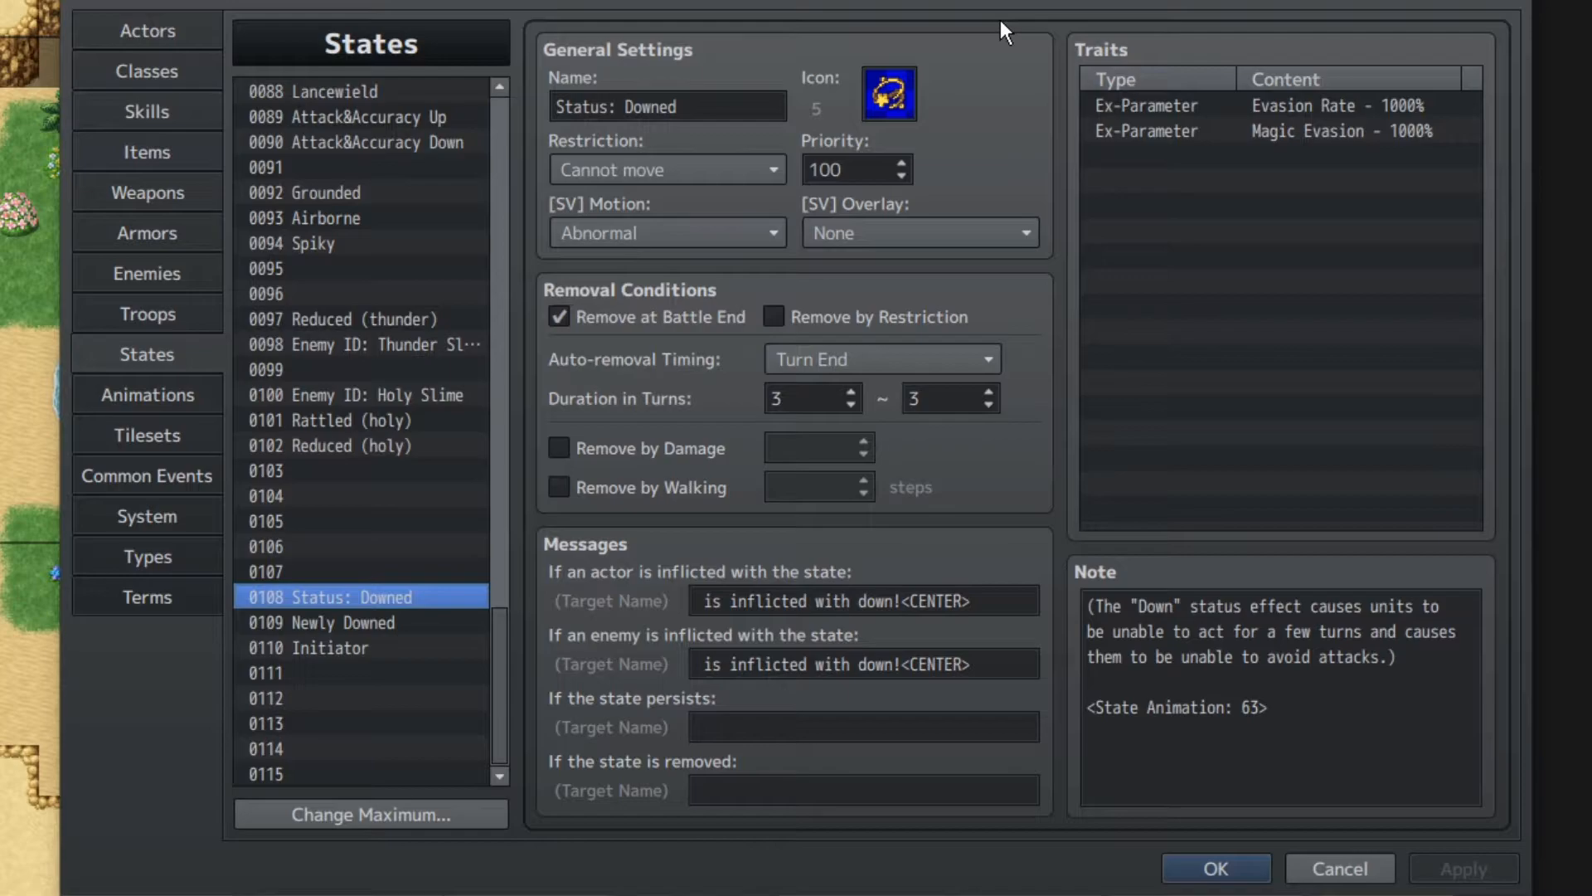
- Look over the battle events of troops 0014 and 0015 and return to the Status: Downed state
{"action": "left_click", "coordinate": [181, 311]}
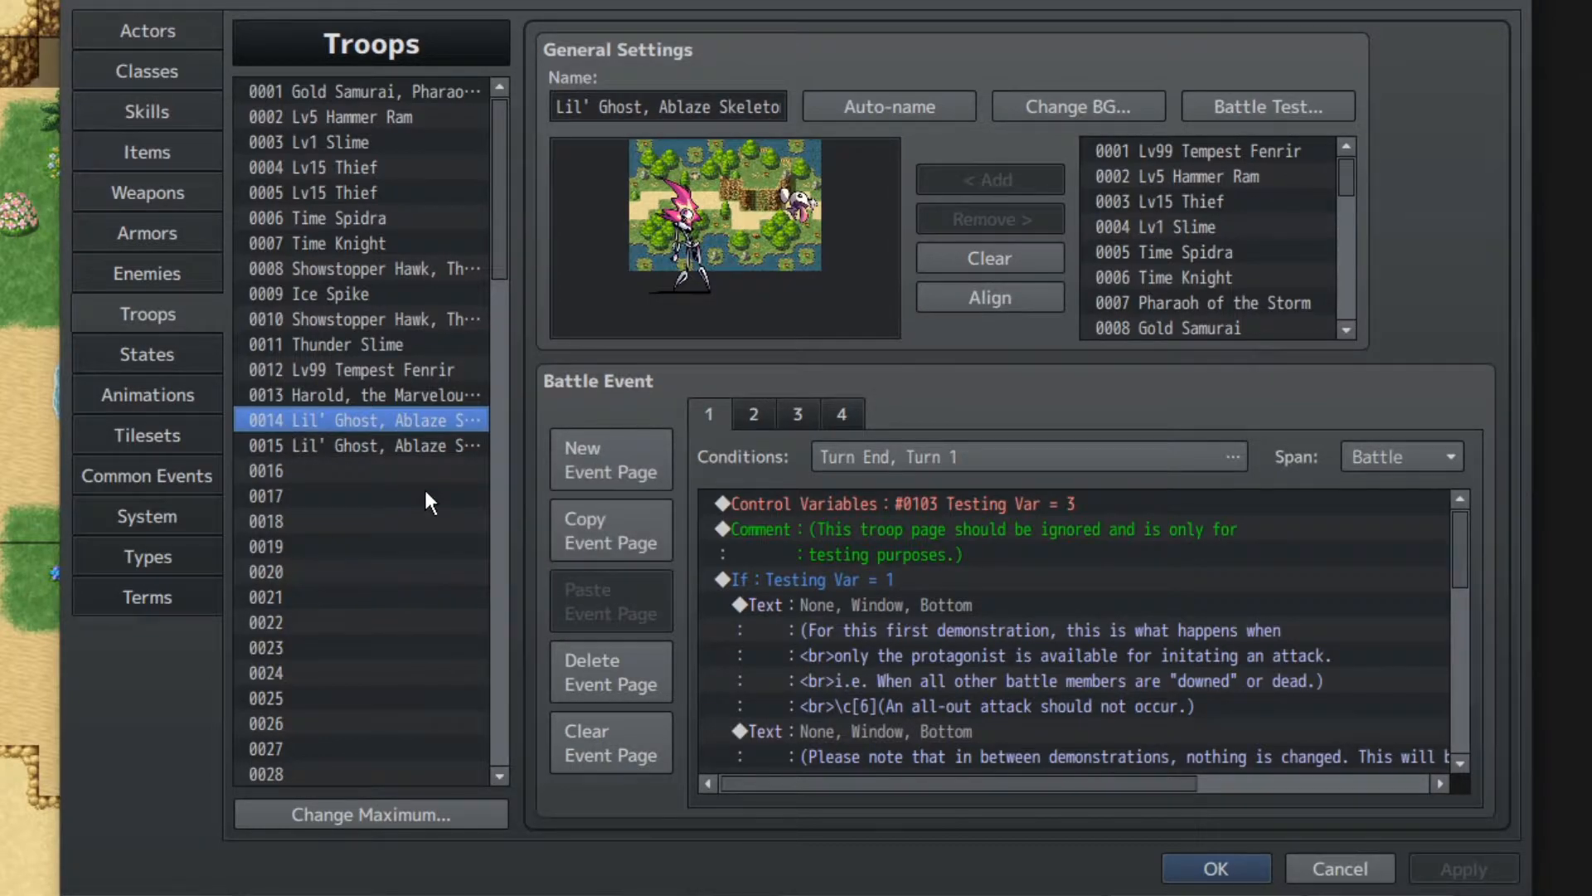
{"action": "left_click", "coordinate": [335, 448]}
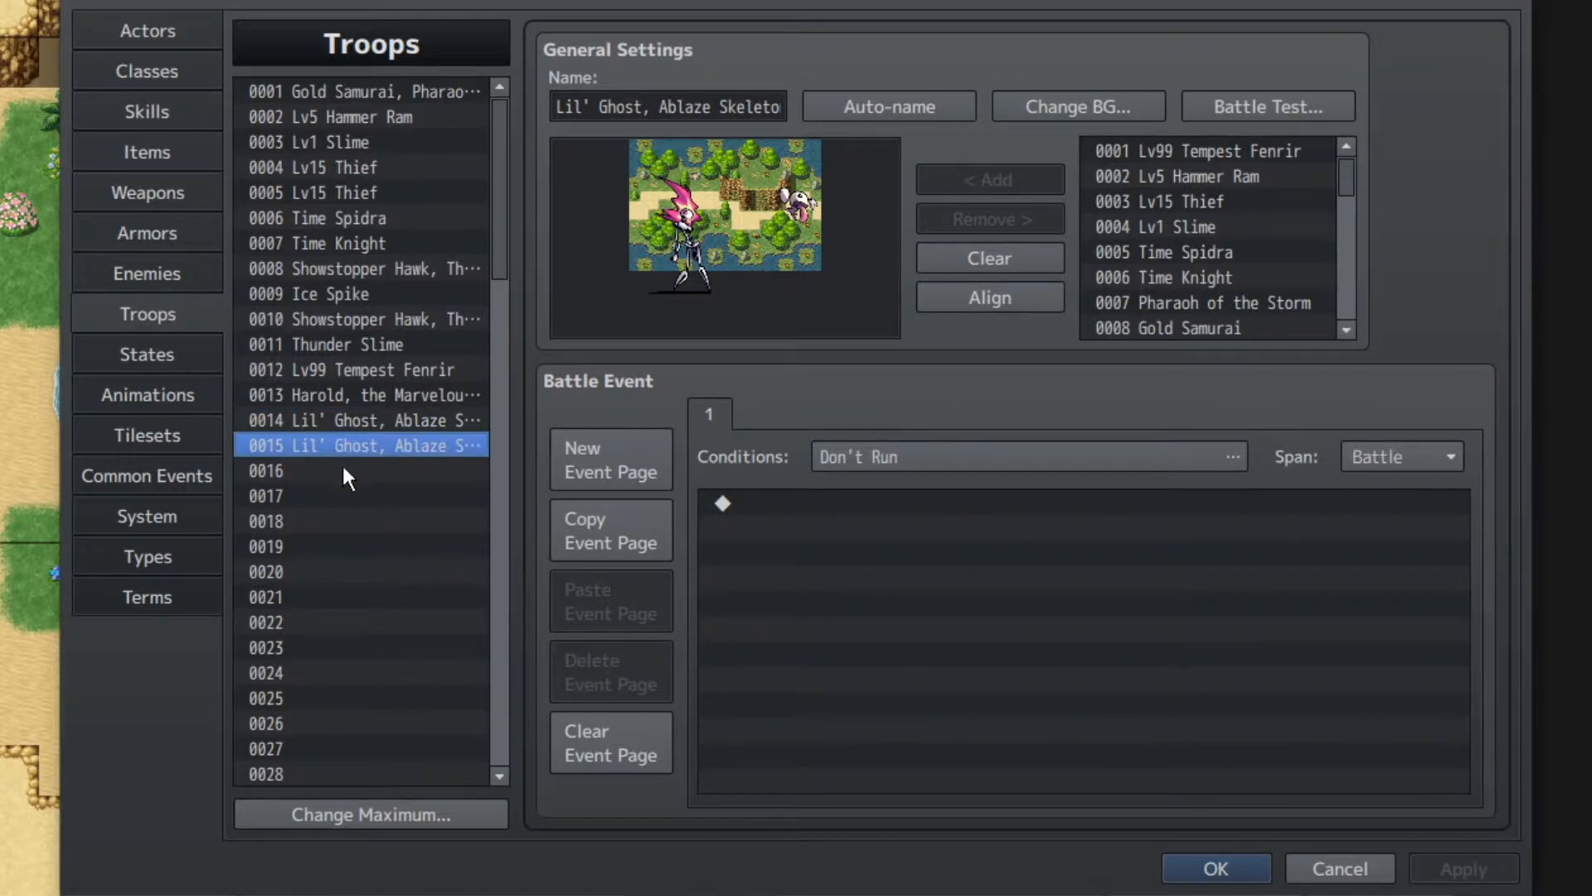
{"action": "left_click", "coordinate": [177, 353]}
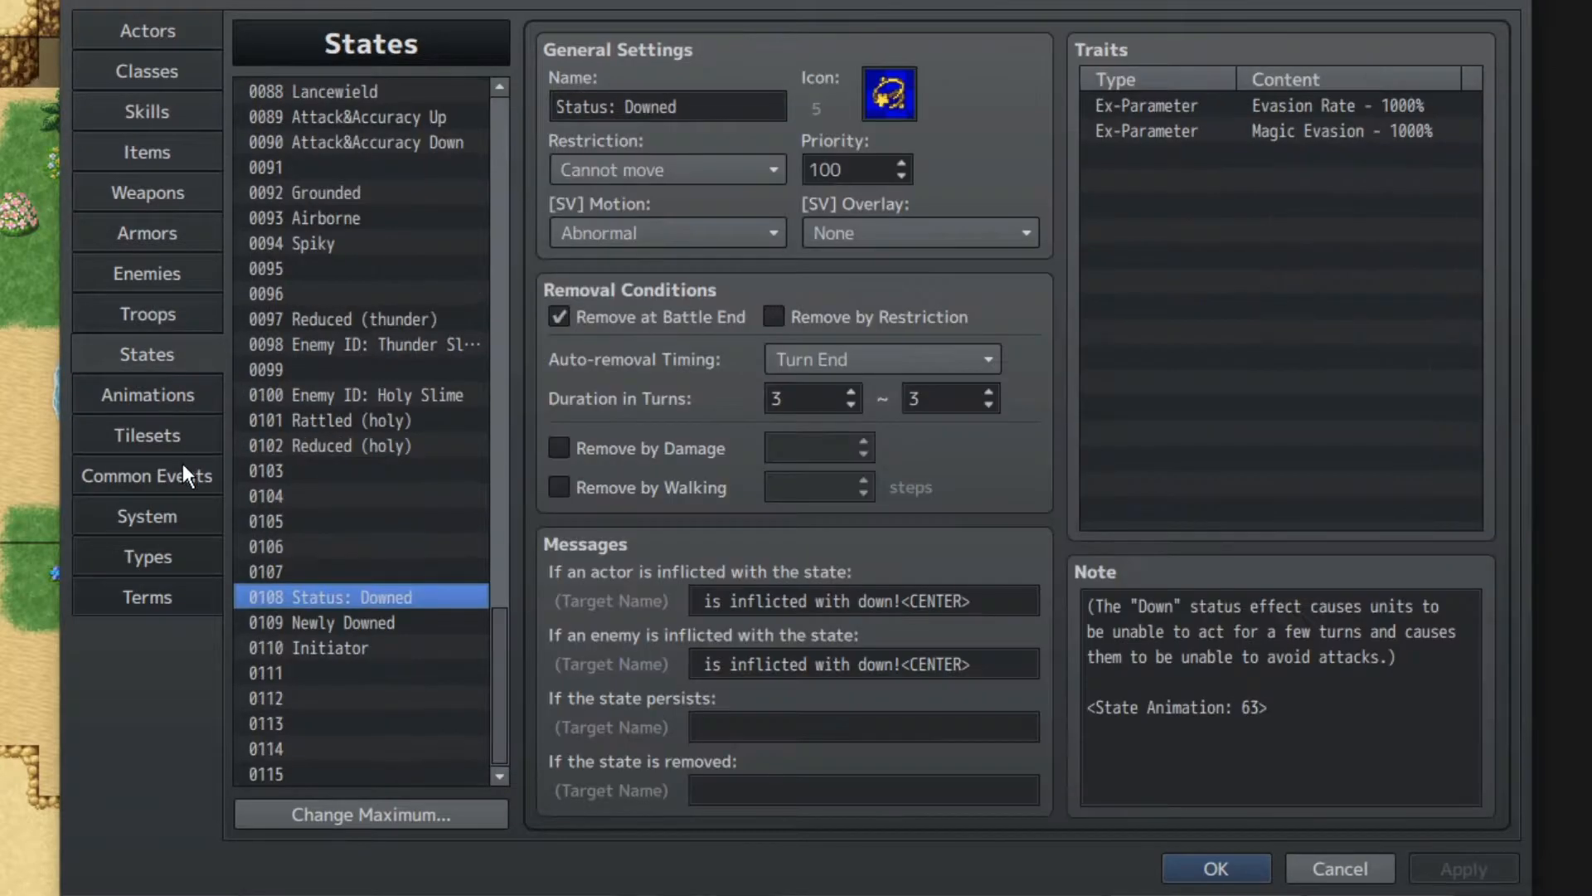
- Examine the switches and variables listed in the List of Switches/Variables common event
{"action": "left_click", "coordinate": [183, 469]}
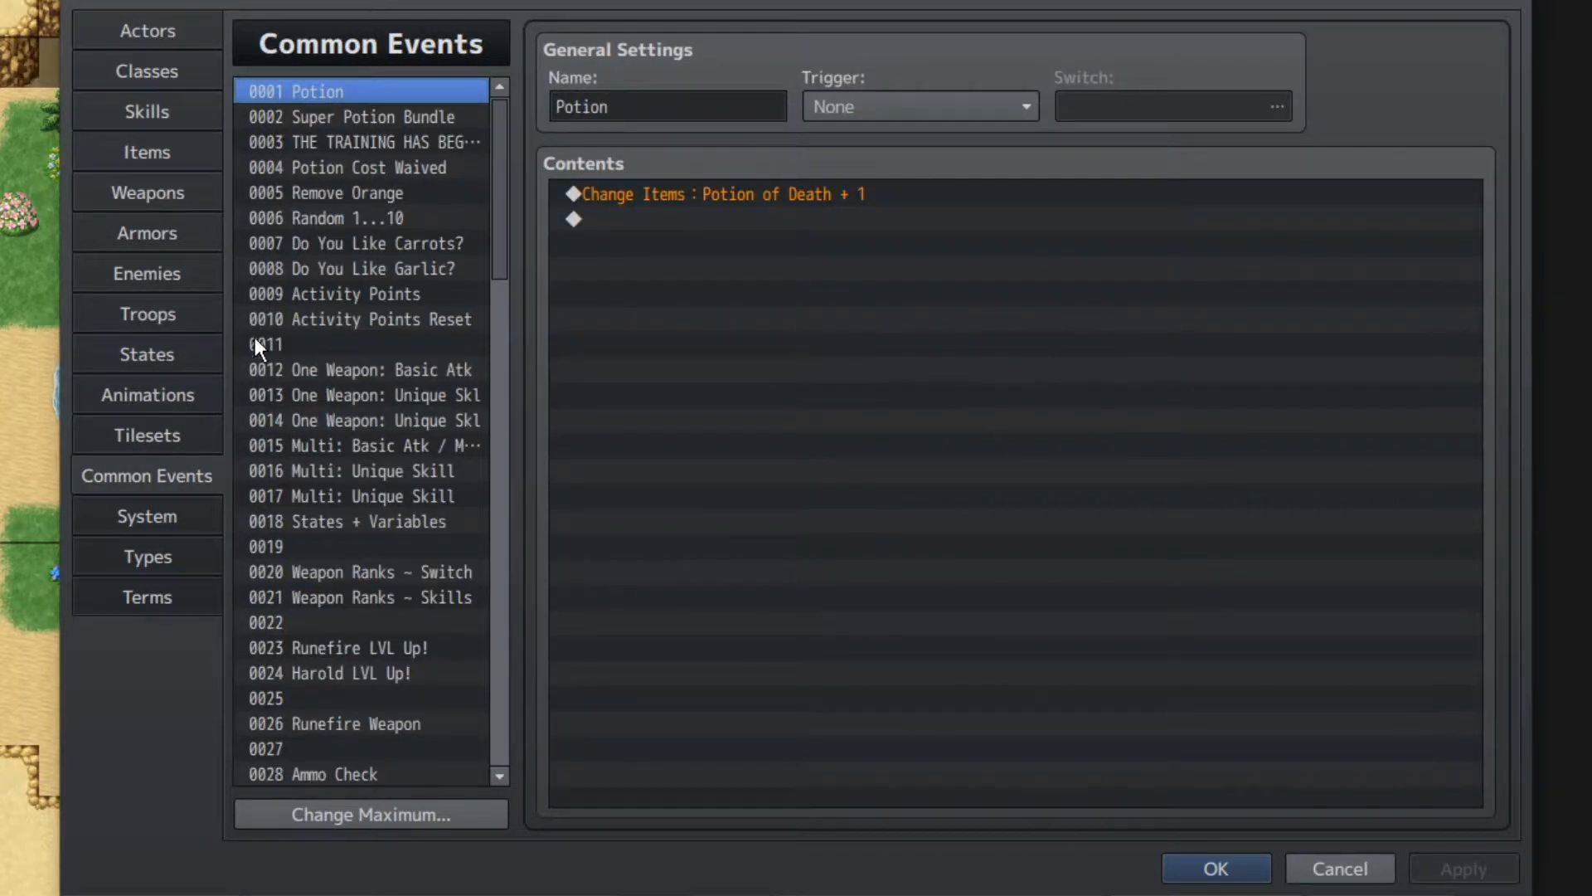
{"action": "scroll", "coordinate": [427, 330], "scroll_direction": "down", "scroll_amount": 4}
{"action": "scroll", "coordinate": [427, 332], "scroll_direction": "down", "scroll_amount": 5}
{"action": "left_click", "coordinate": [419, 345]}
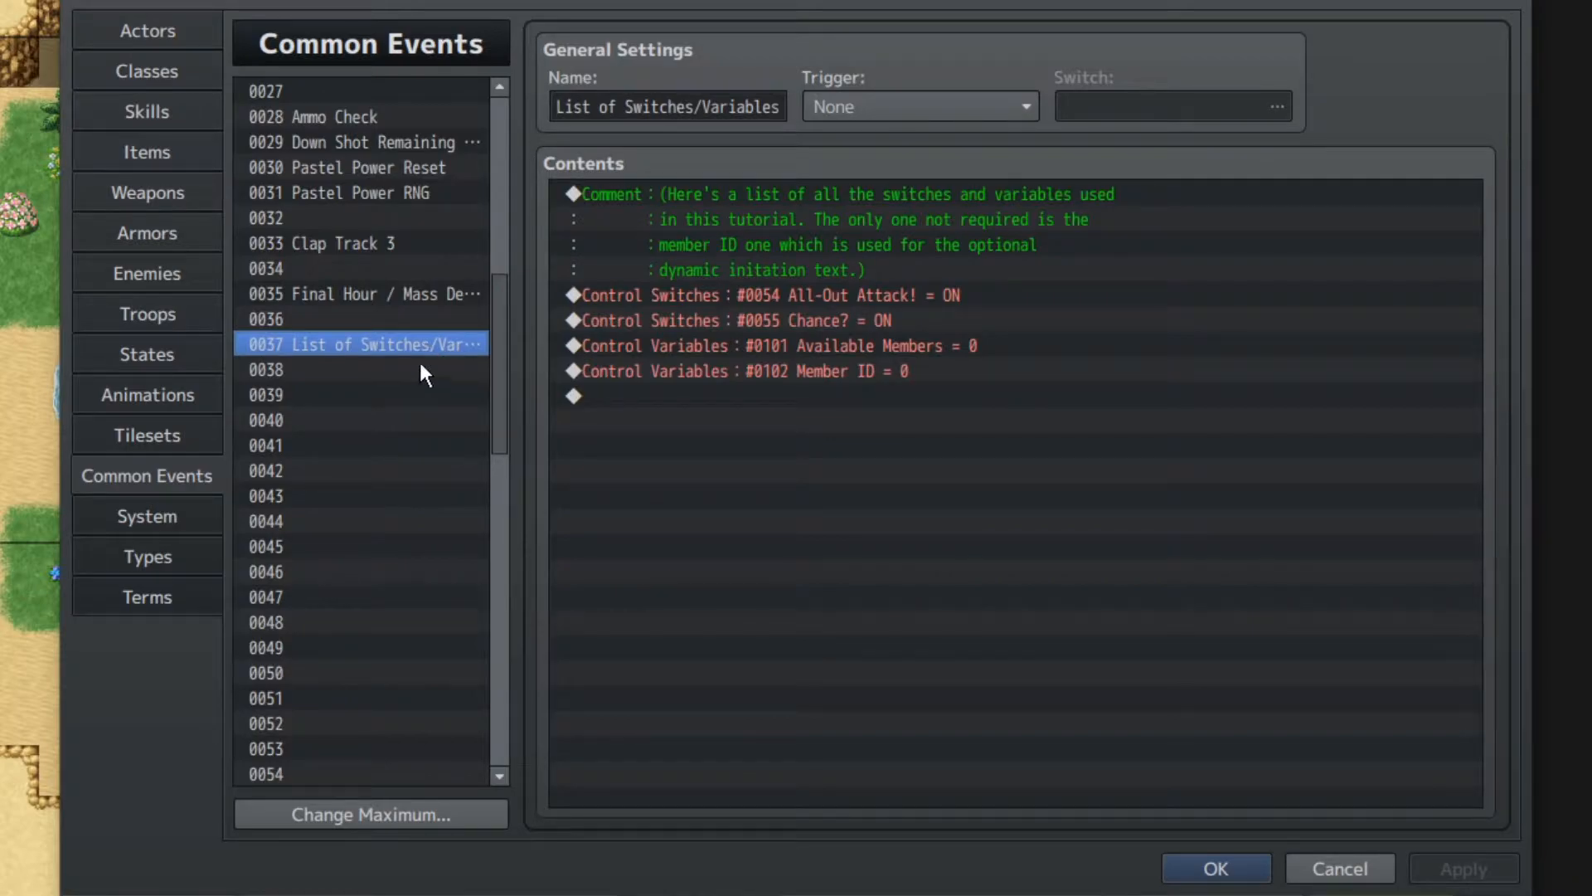
{"action": "left_click", "coordinate": [701, 296]}
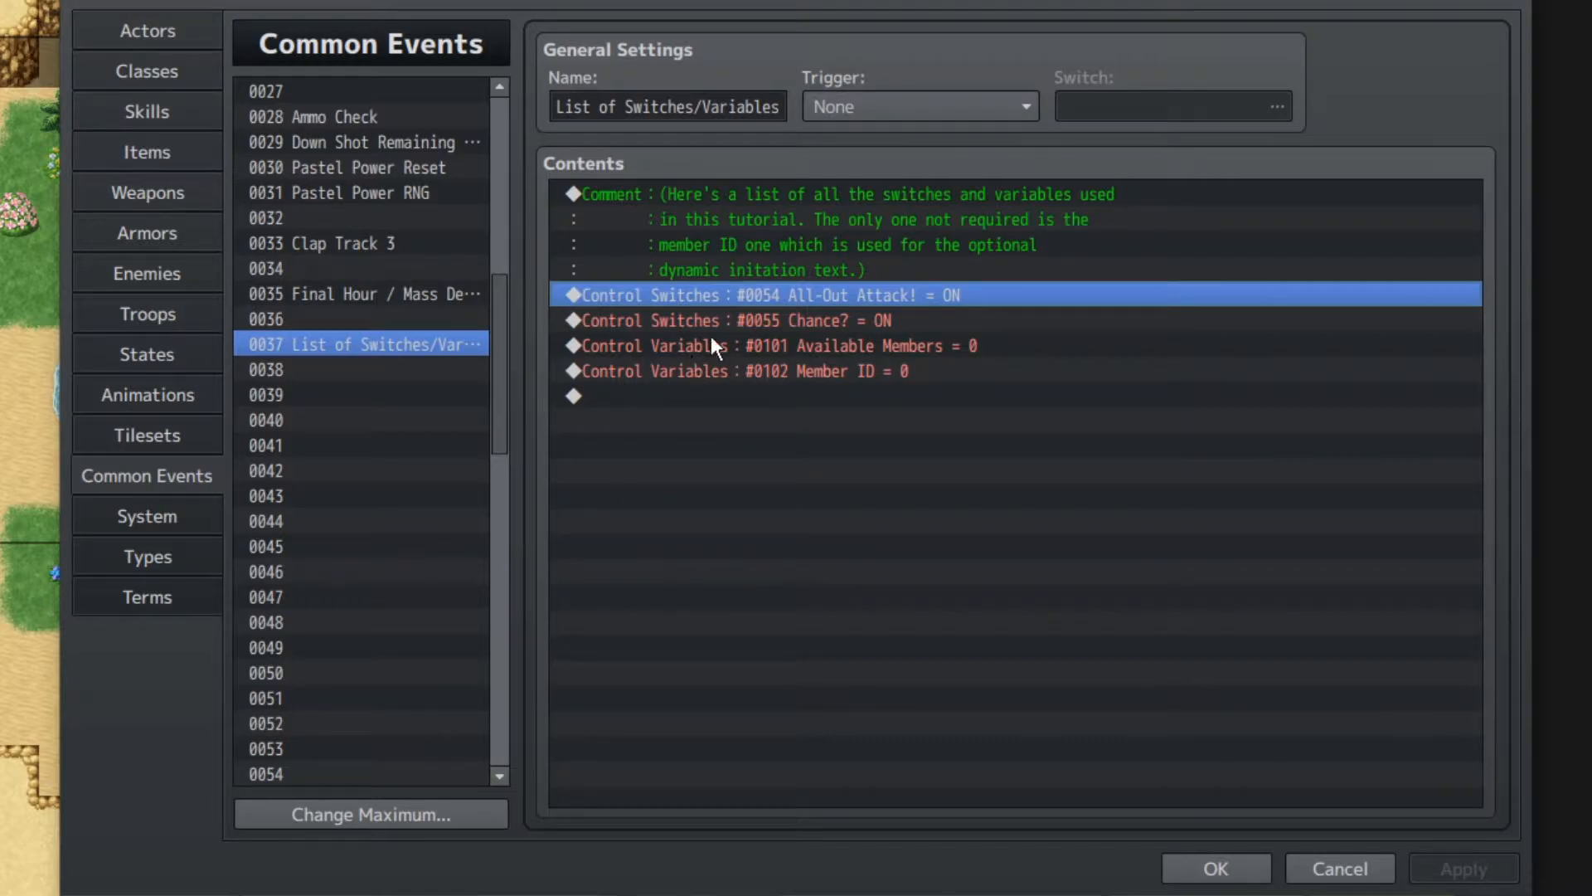
{"action": "left_click", "coordinate": [742, 322]}
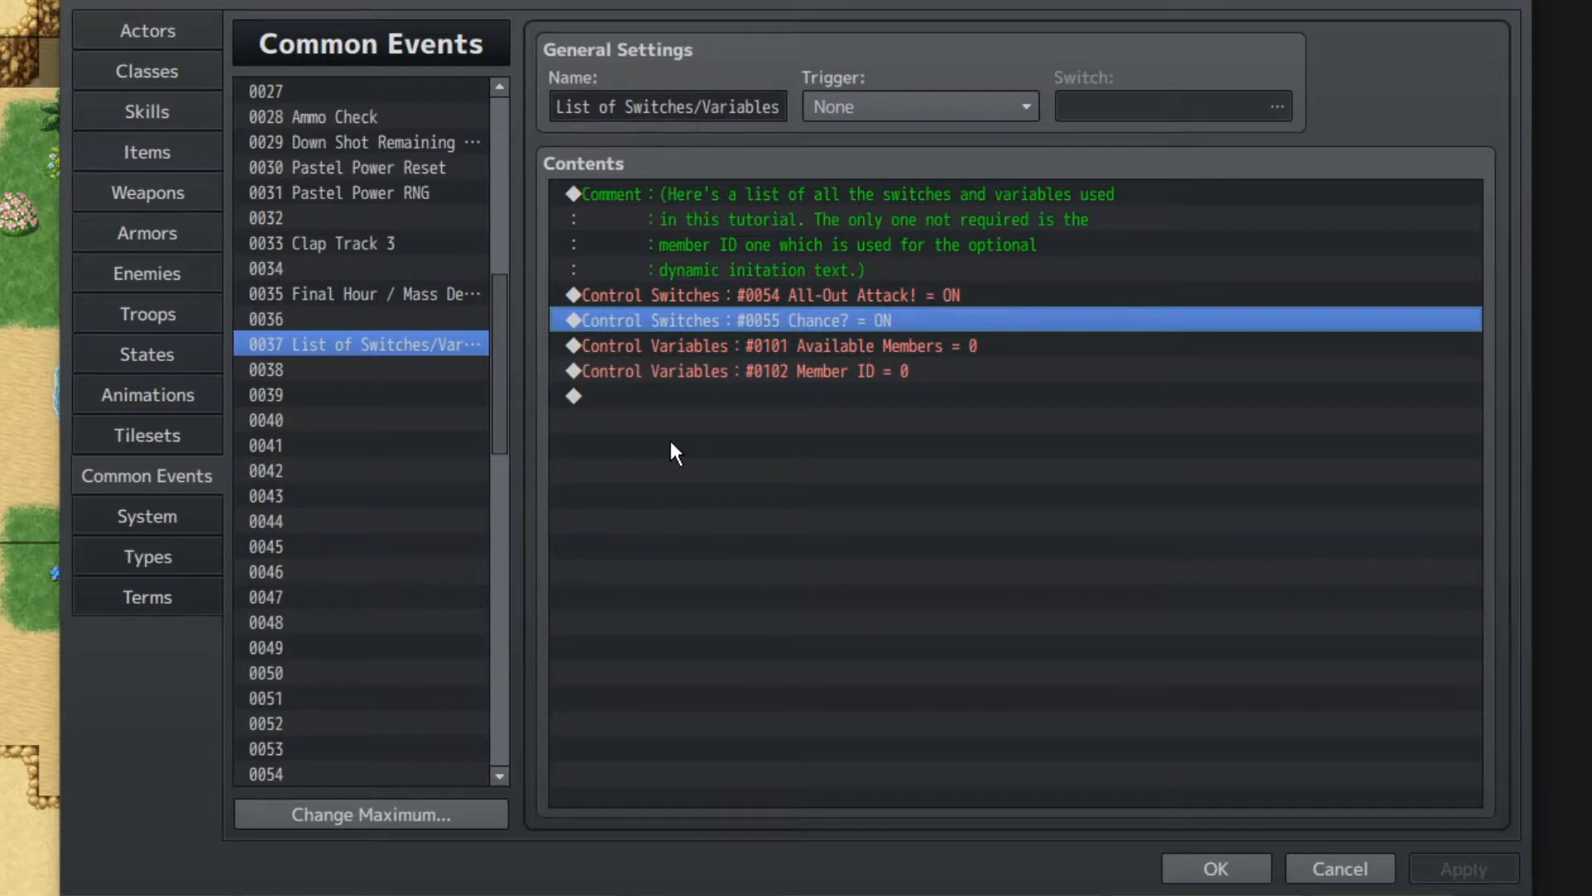
{"action": "left_click", "coordinate": [634, 296]}
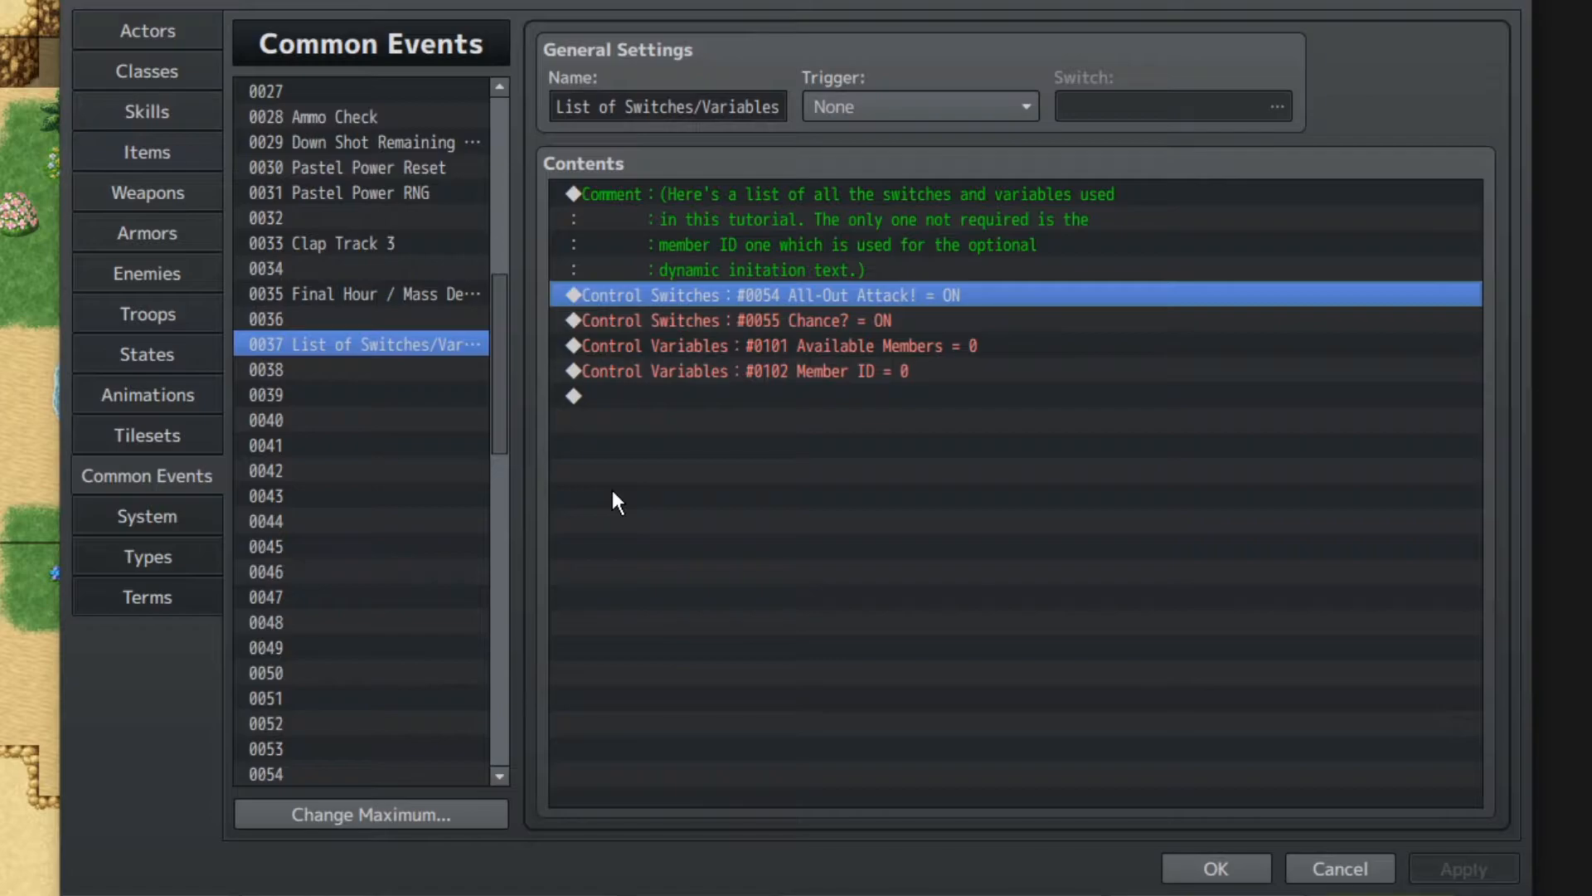
{"action": "left_click", "coordinate": [681, 347]}
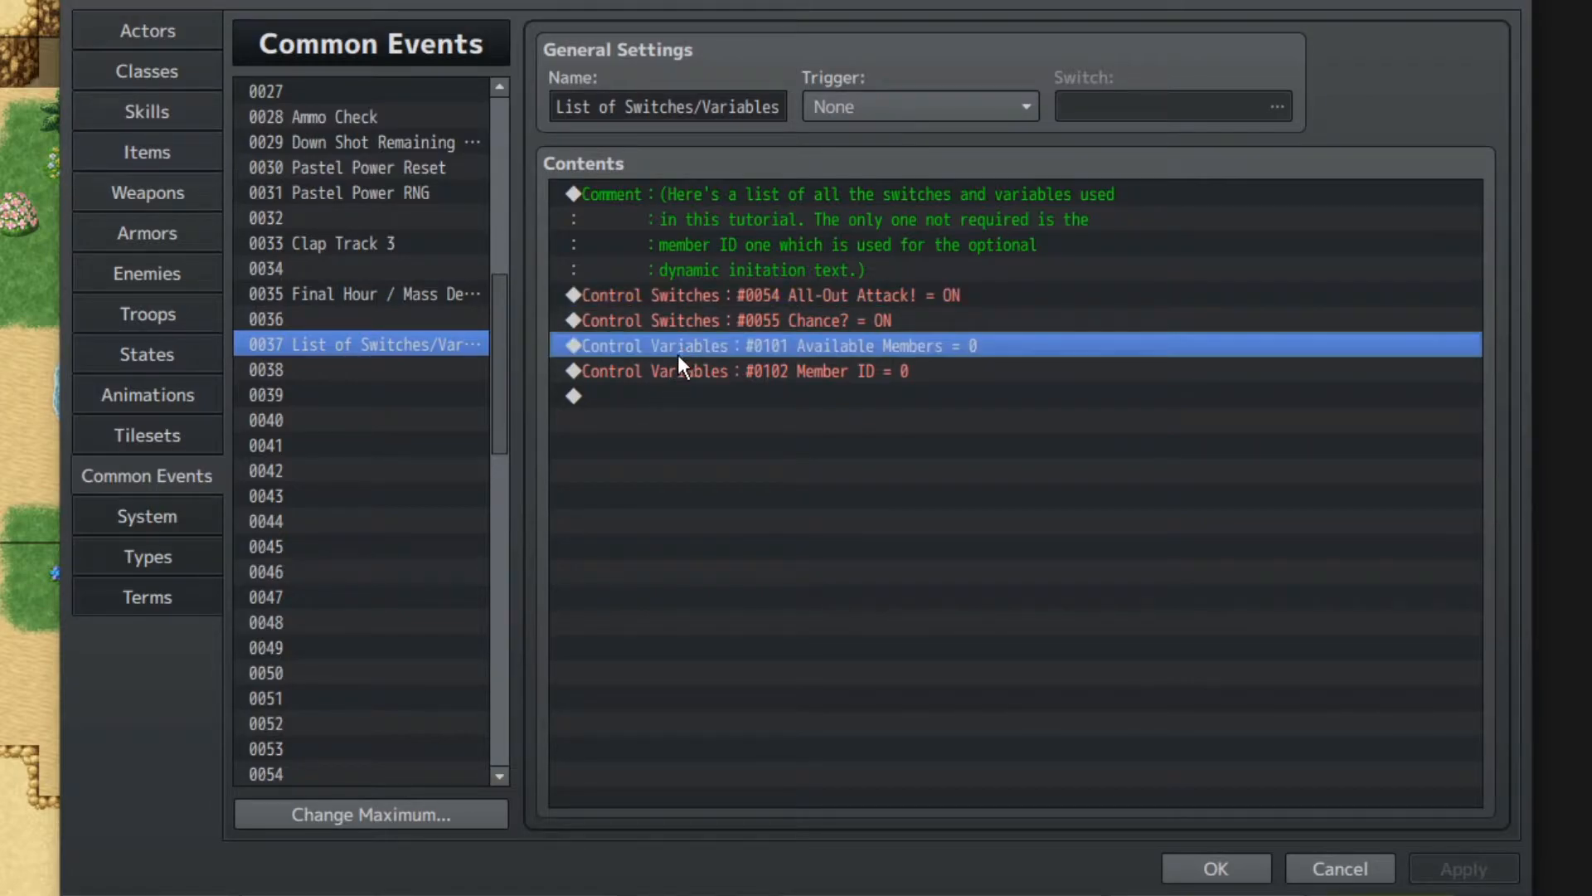
{"action": "left_click", "coordinate": [660, 371]}
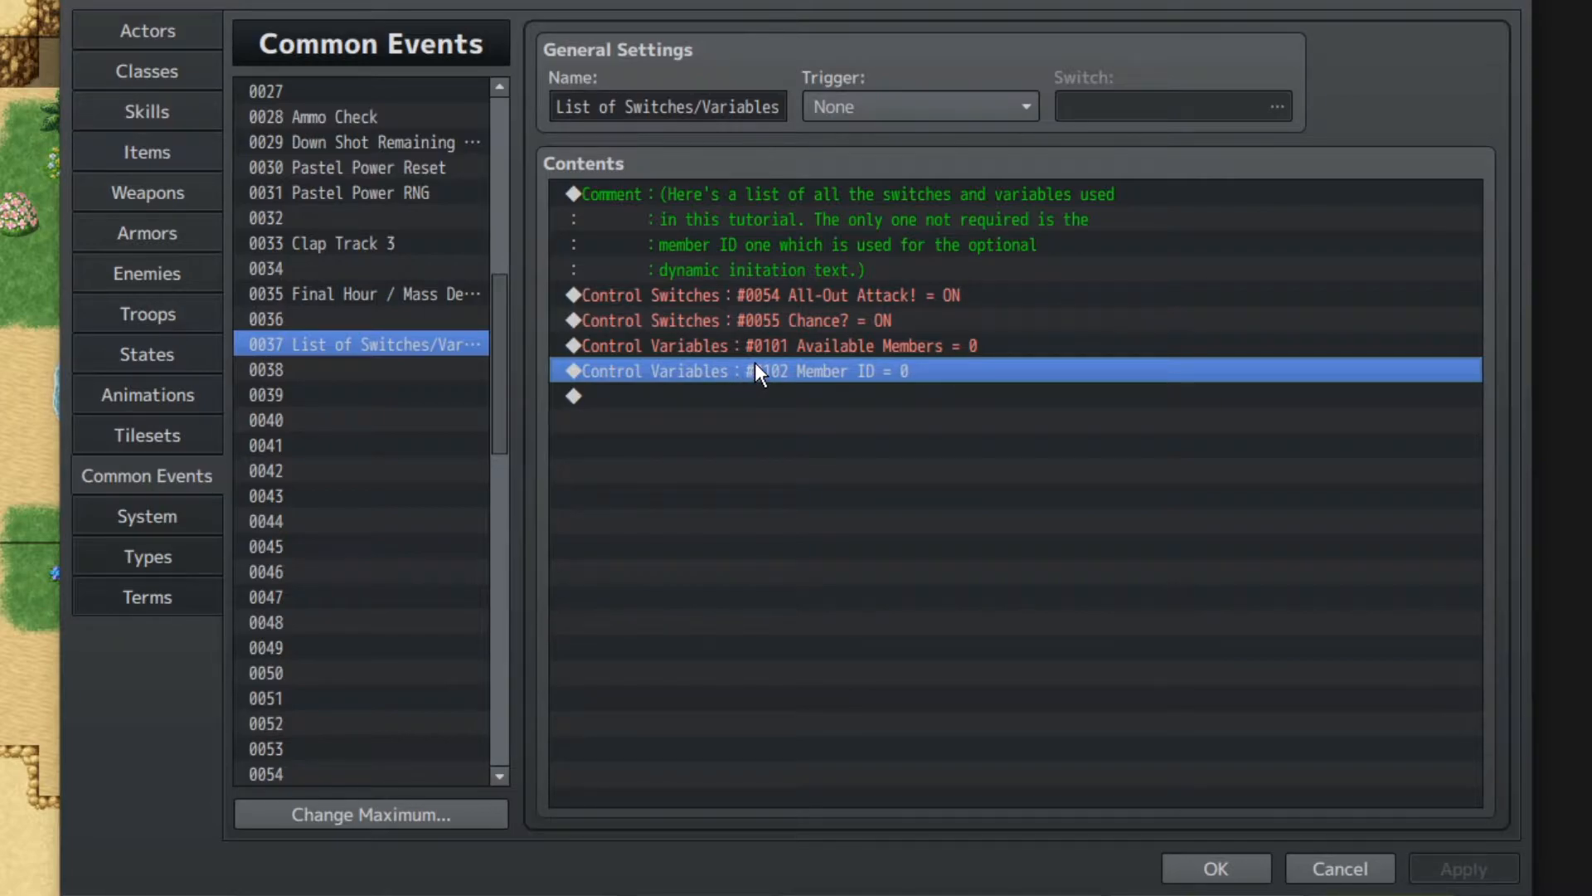
{"action": "left_click", "coordinate": [775, 351]}
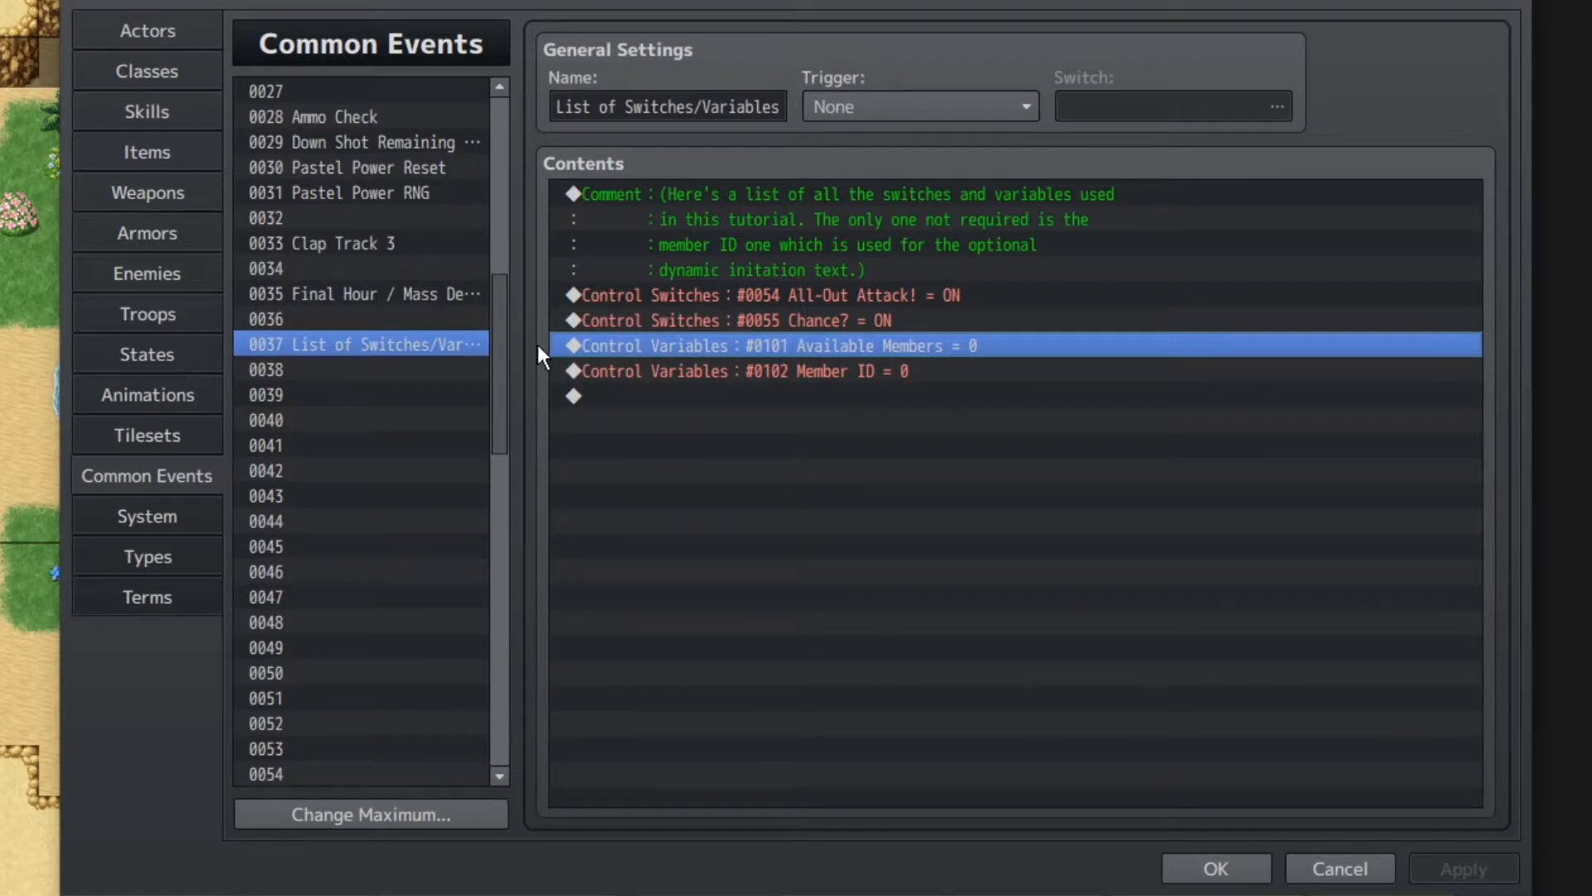
- Examine the Status: Downed state's evasion traits, restriction and turn duration, and view the Newly Downed state
{"action": "left_click", "coordinate": [172, 336]}
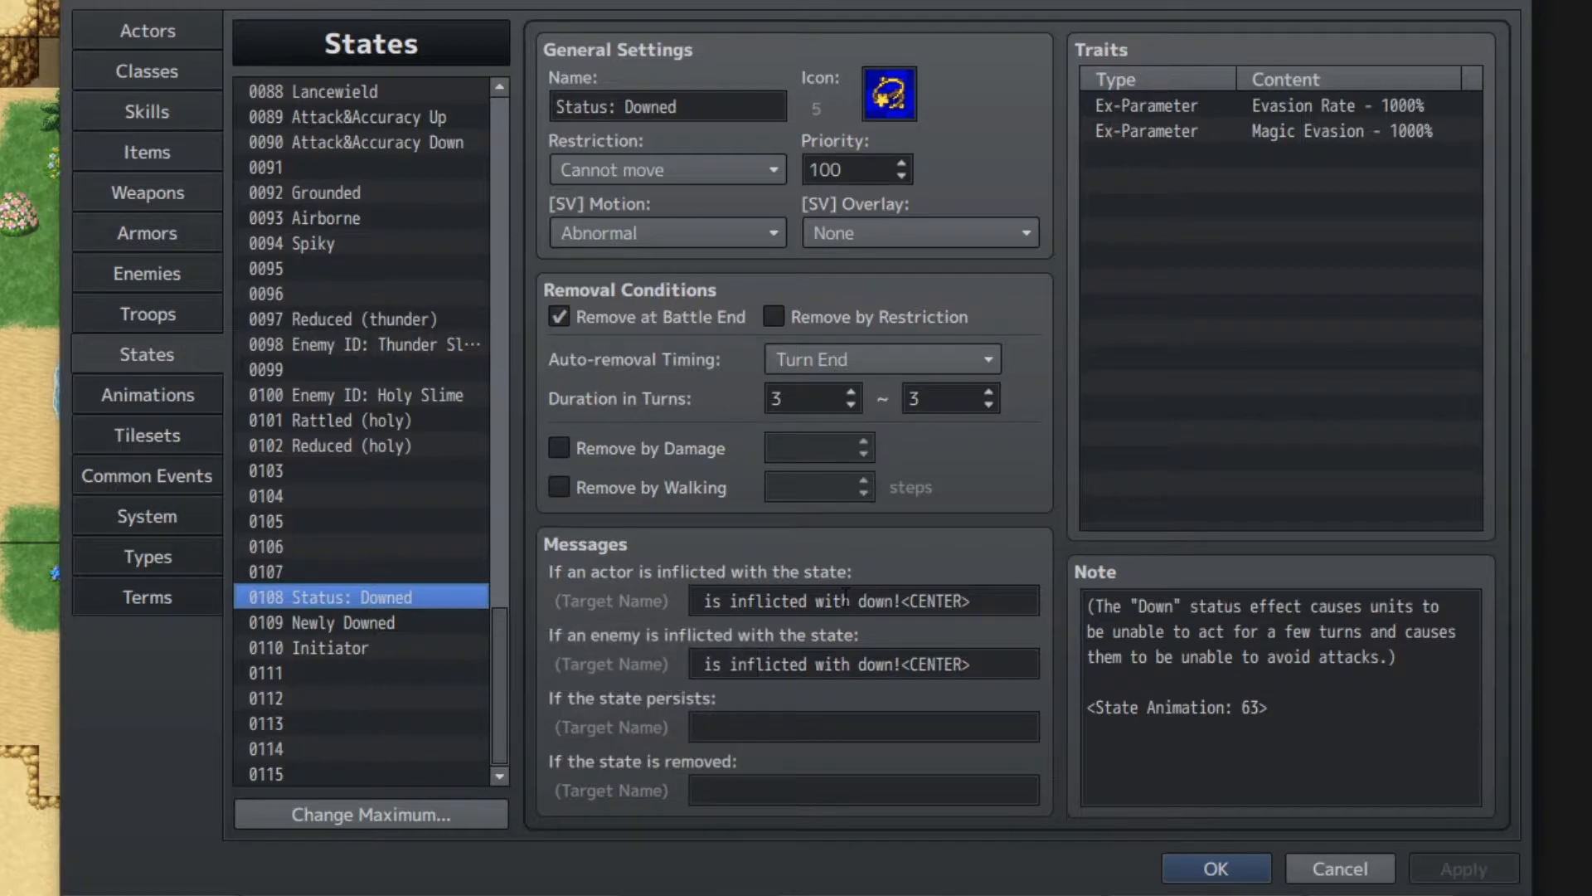
{"action": "left_click", "coordinate": [1343, 132]}
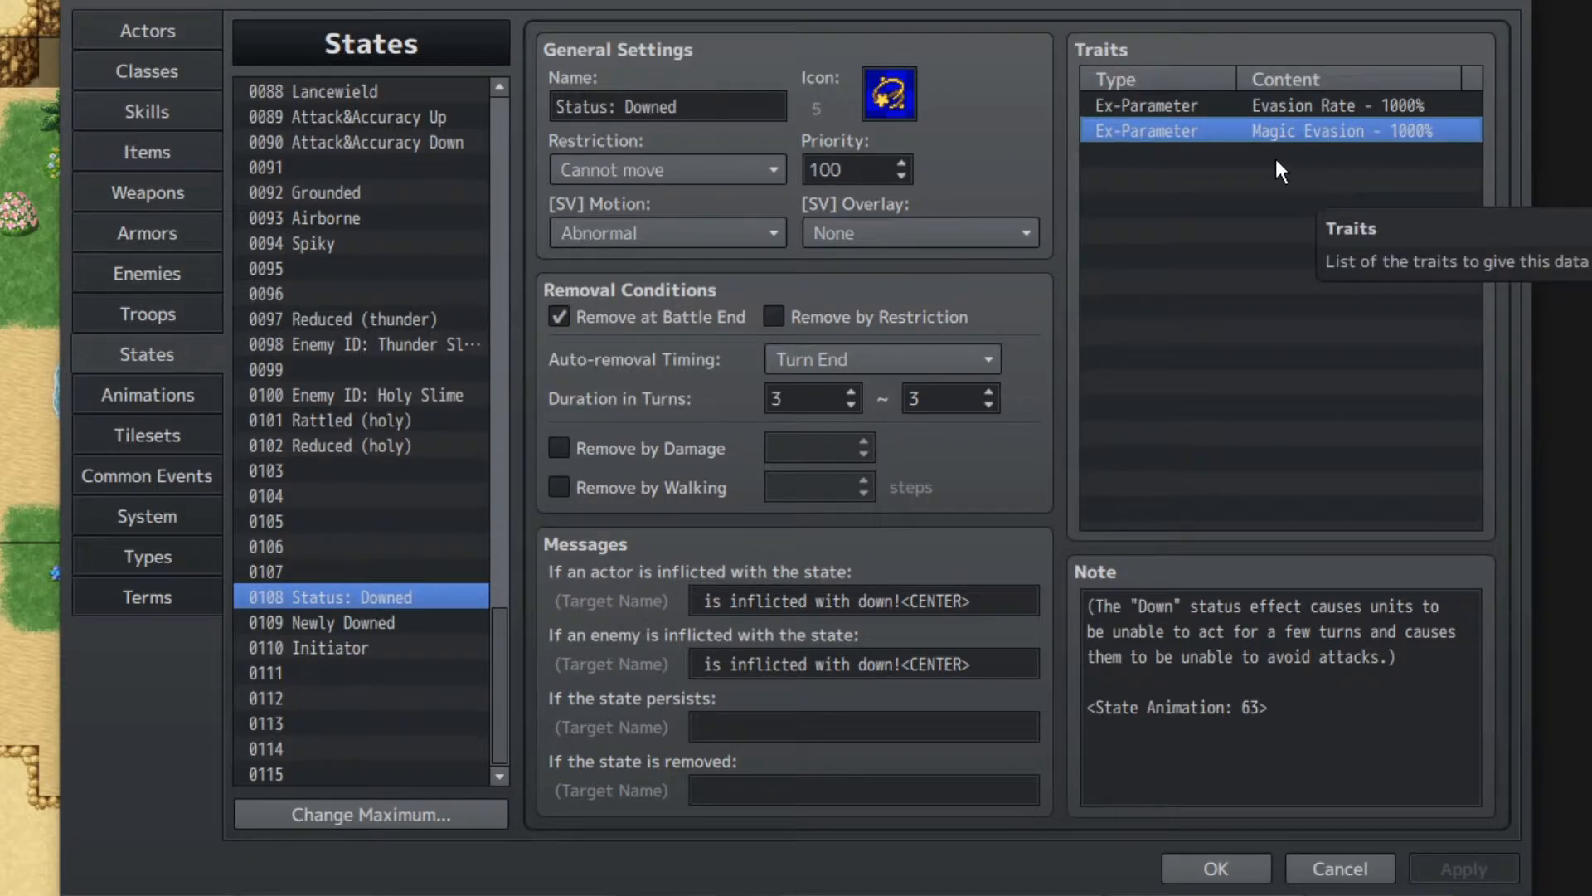
{"action": "left_click", "coordinate": [672, 172]}
{"action": "left_click", "coordinate": [673, 171]}
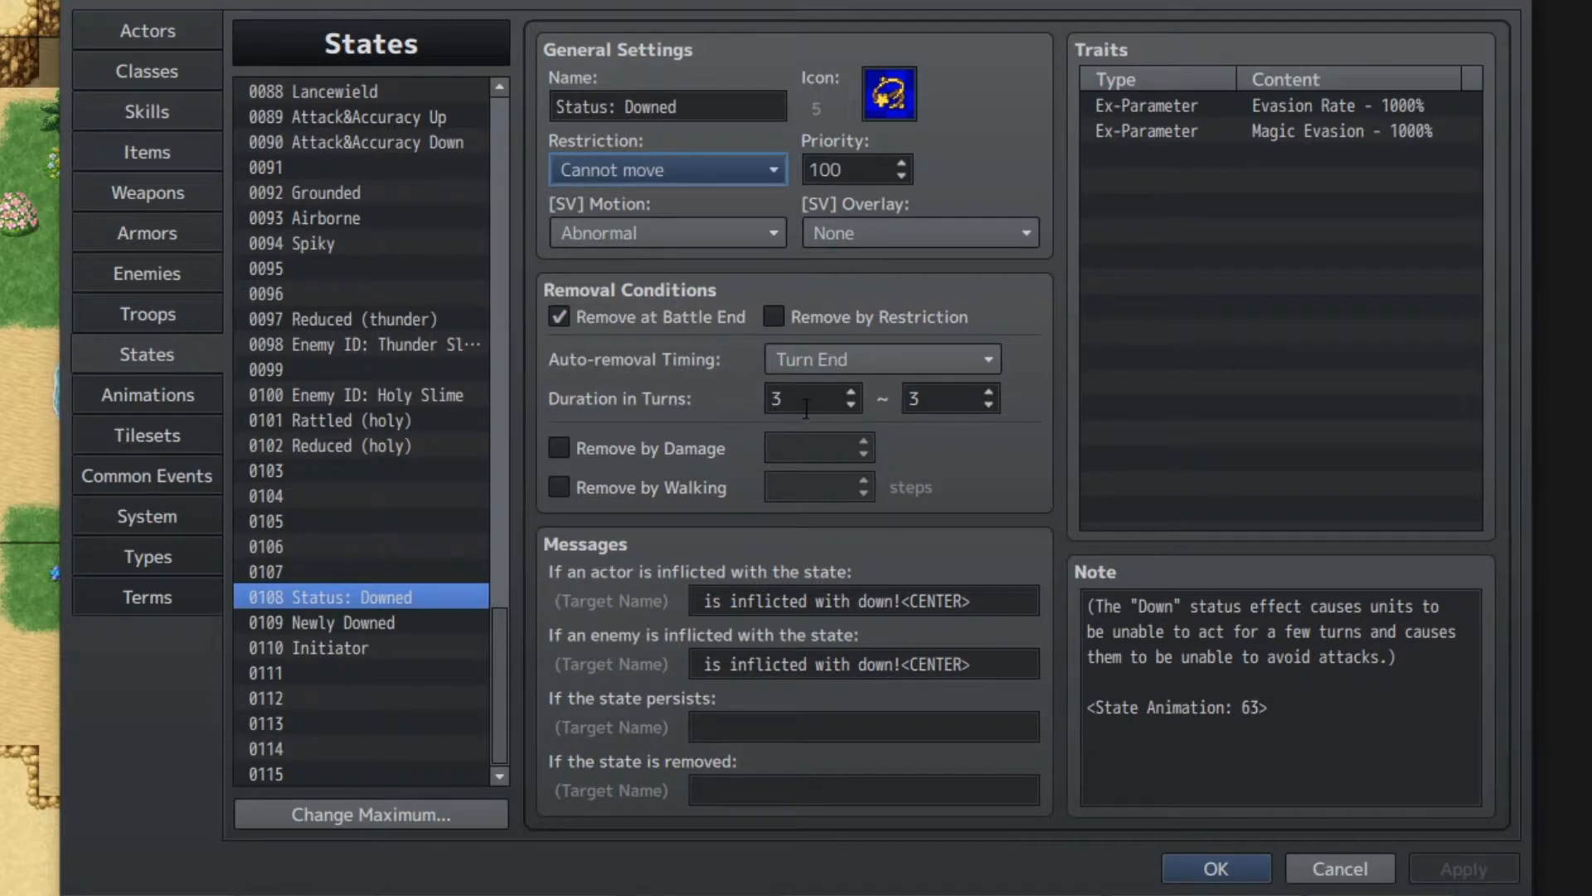
{"action": "double_click", "coordinate": [776, 399]}
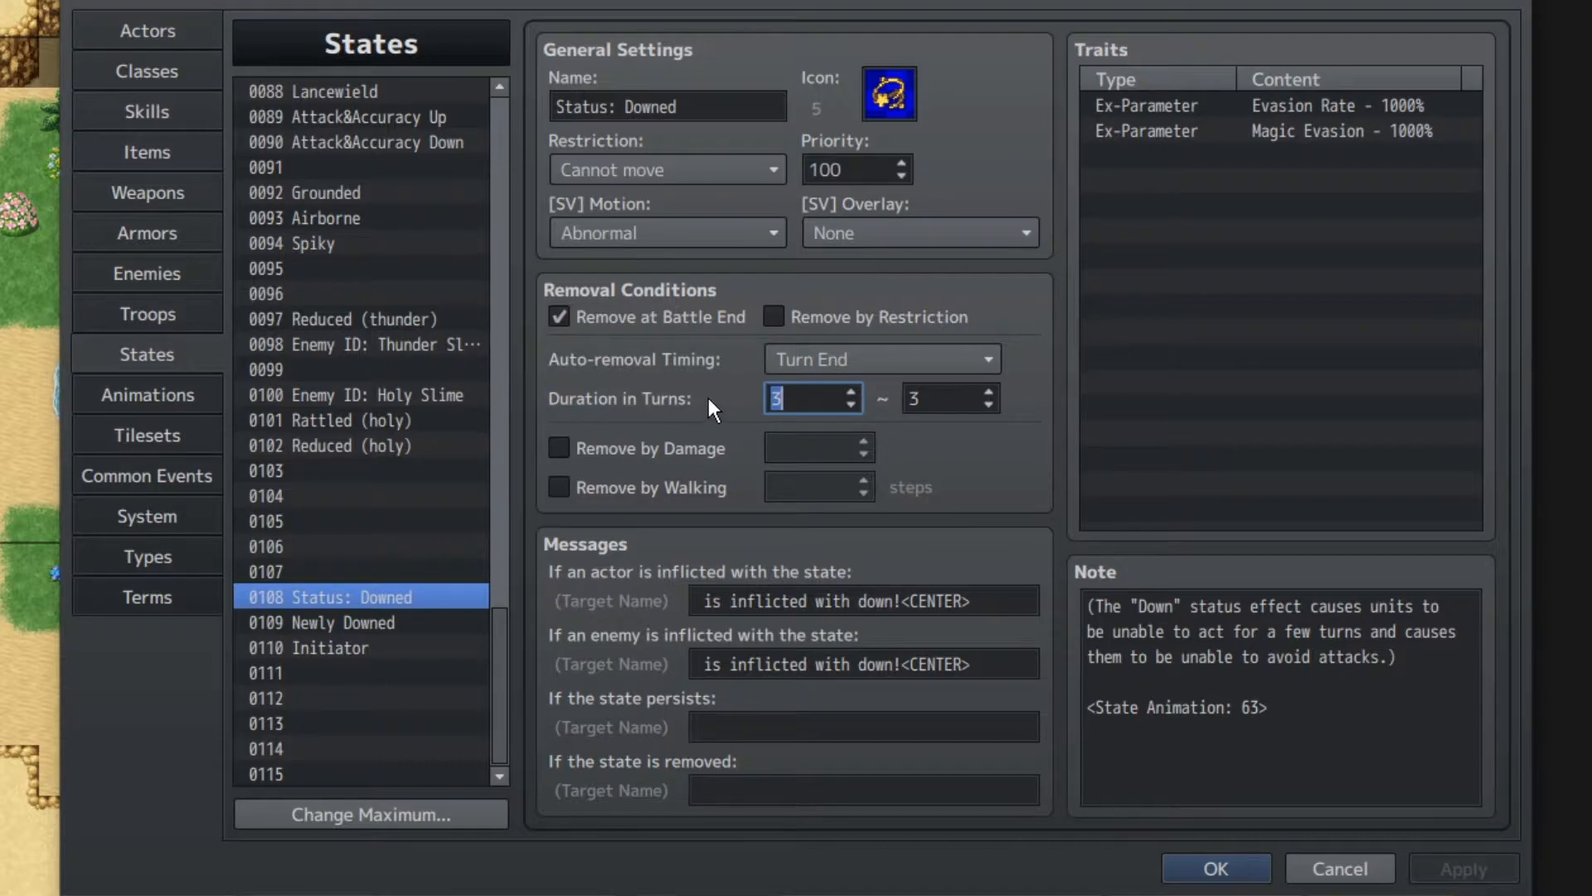
{"action": "left_click", "coordinate": [413, 622]}
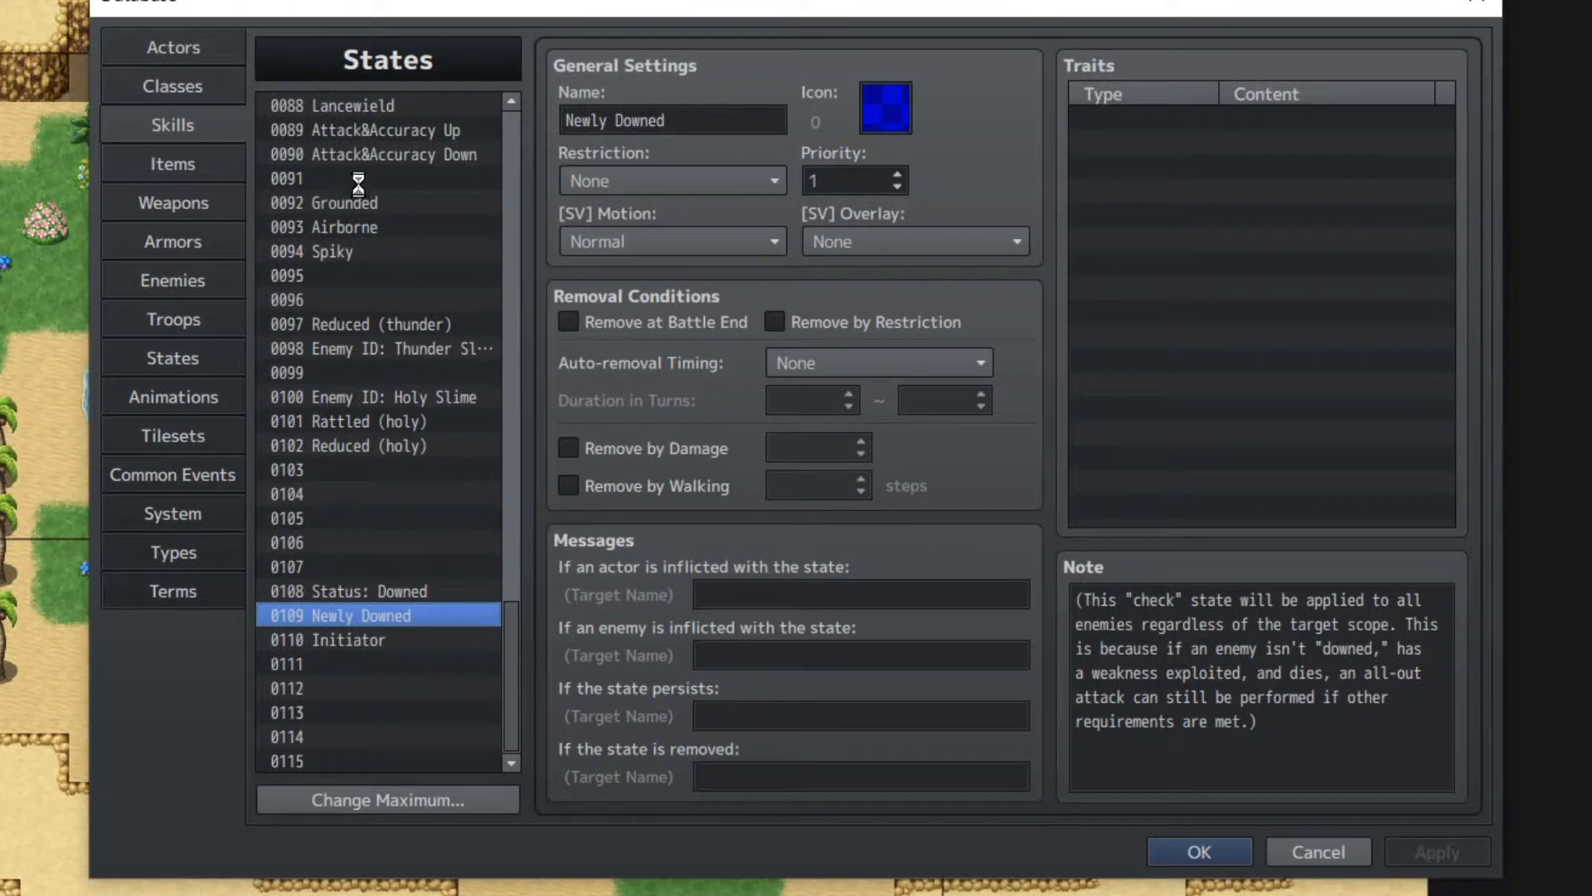
- Open the Agi skill and check its scope and hit type options
{"action": "left_click_drag", "start_coordinate": [506, 146], "coordinate": [498, 430]}
{"action": "left_click", "coordinate": [353, 587]}
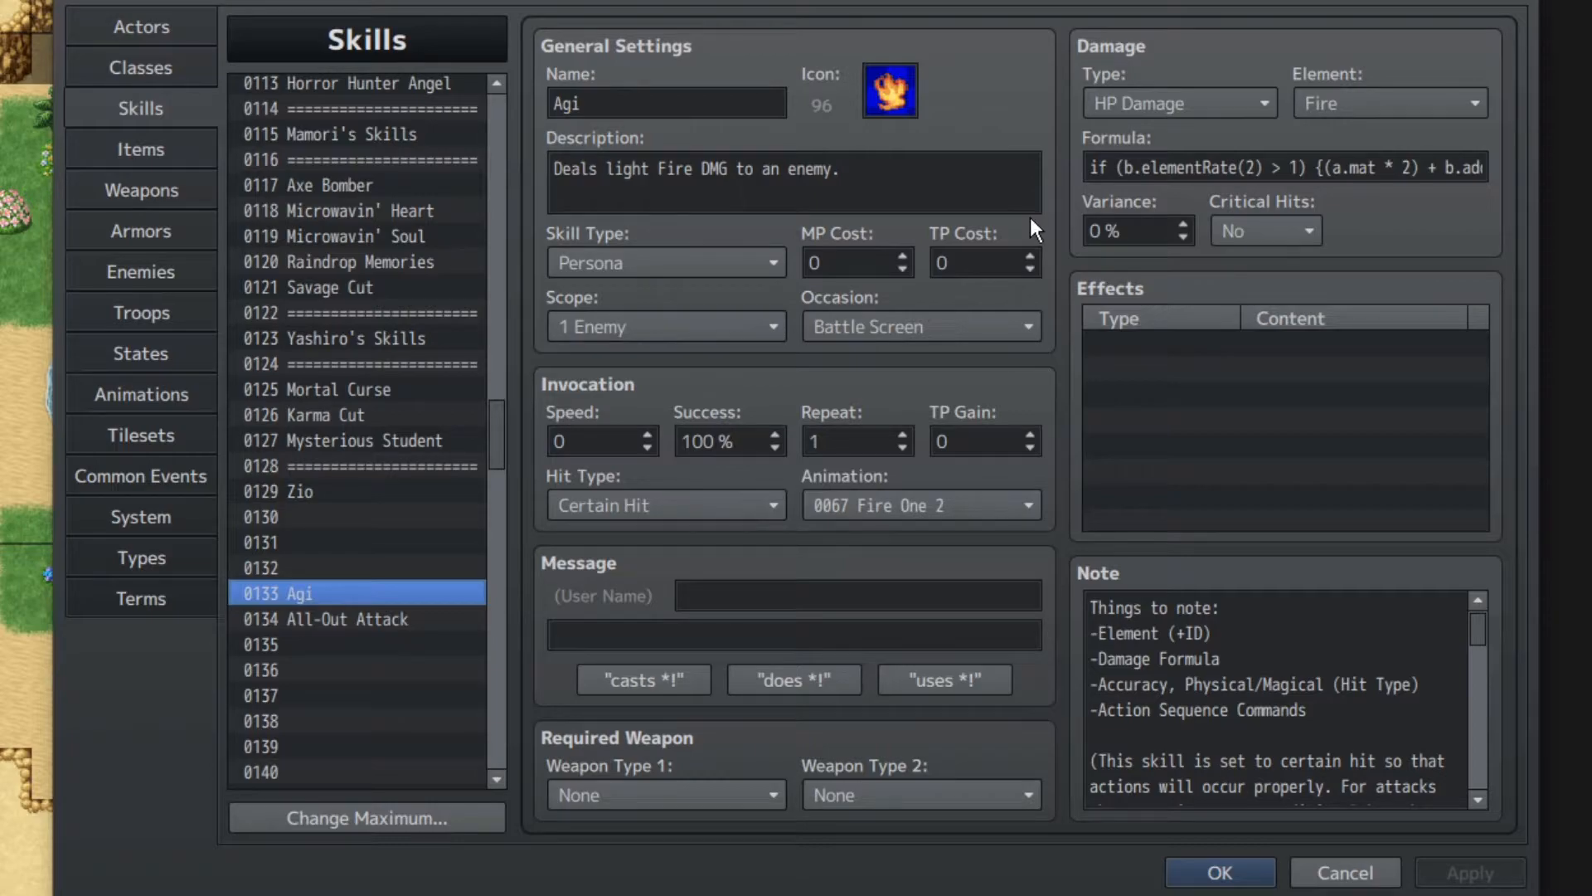
{"action": "left_click", "coordinate": [660, 325]}
{"action": "left_click", "coordinate": [665, 328]}
{"action": "left_click", "coordinate": [813, 541]}
{"action": "left_click", "coordinate": [725, 503]}
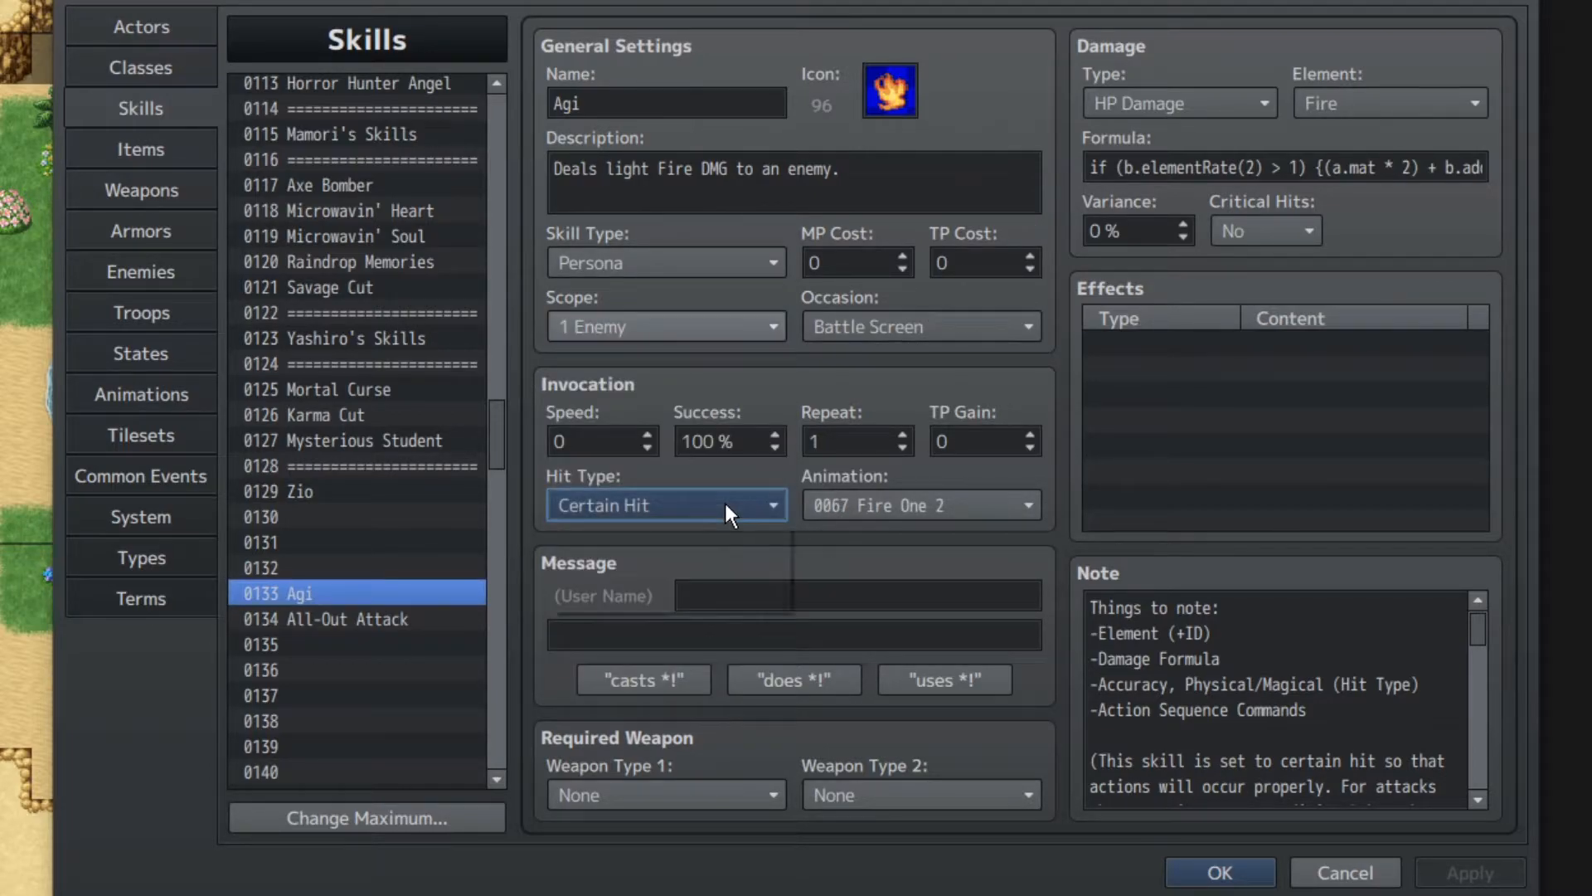
{"action": "left_click", "coordinate": [725, 502]}
- Examine the opening element rate condition in the Agi skill's damage formula
{"action": "mouse_move", "coordinate": [1310, 167]}
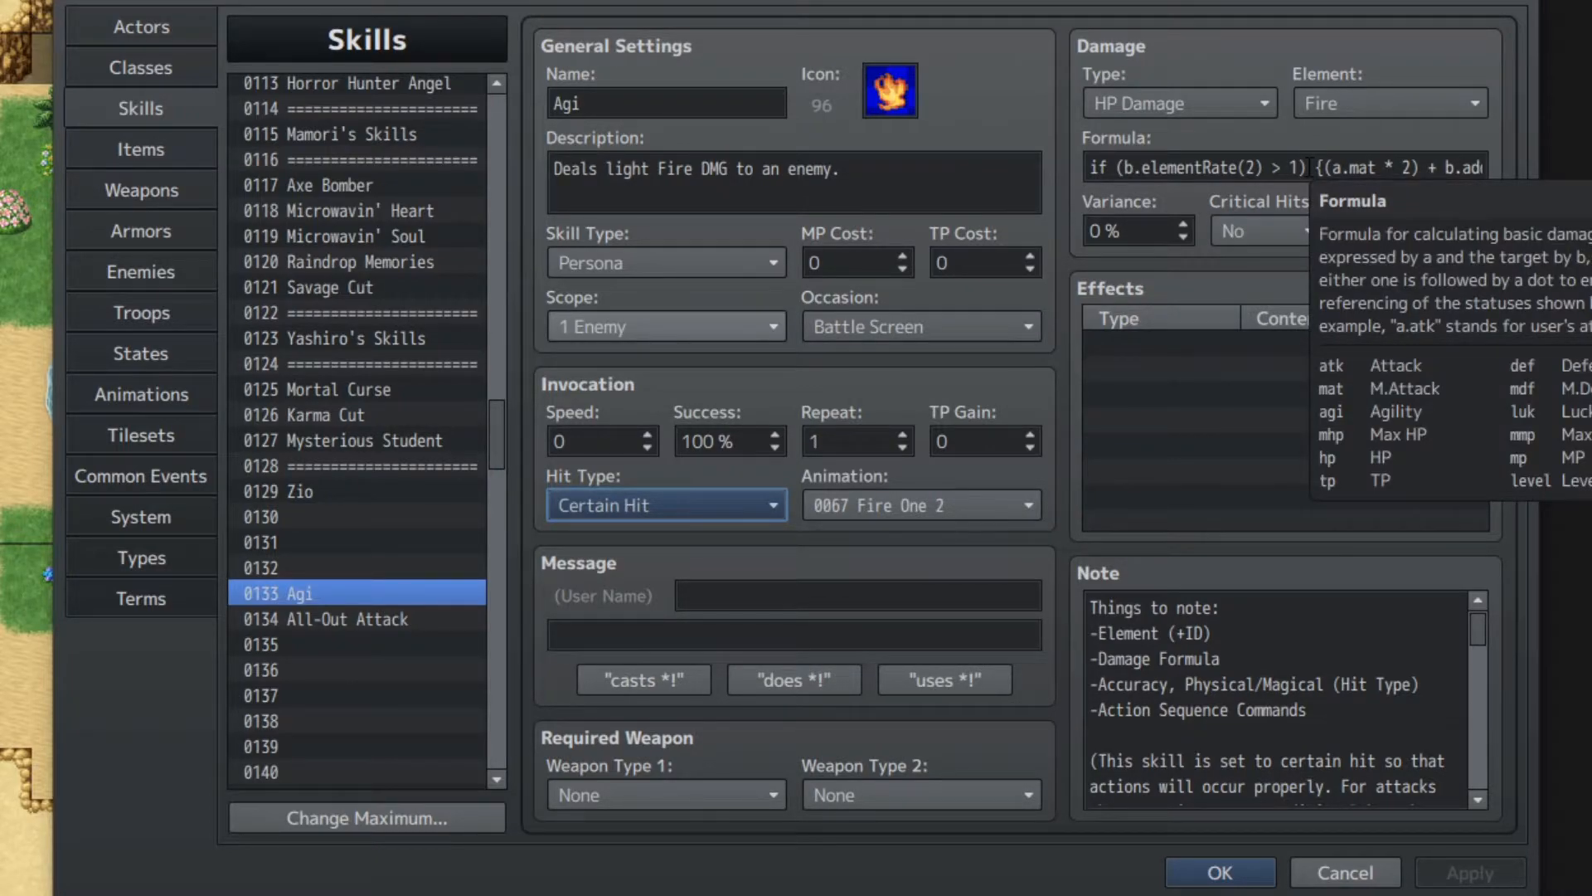
{"action": "left_click", "coordinate": [1310, 167]}
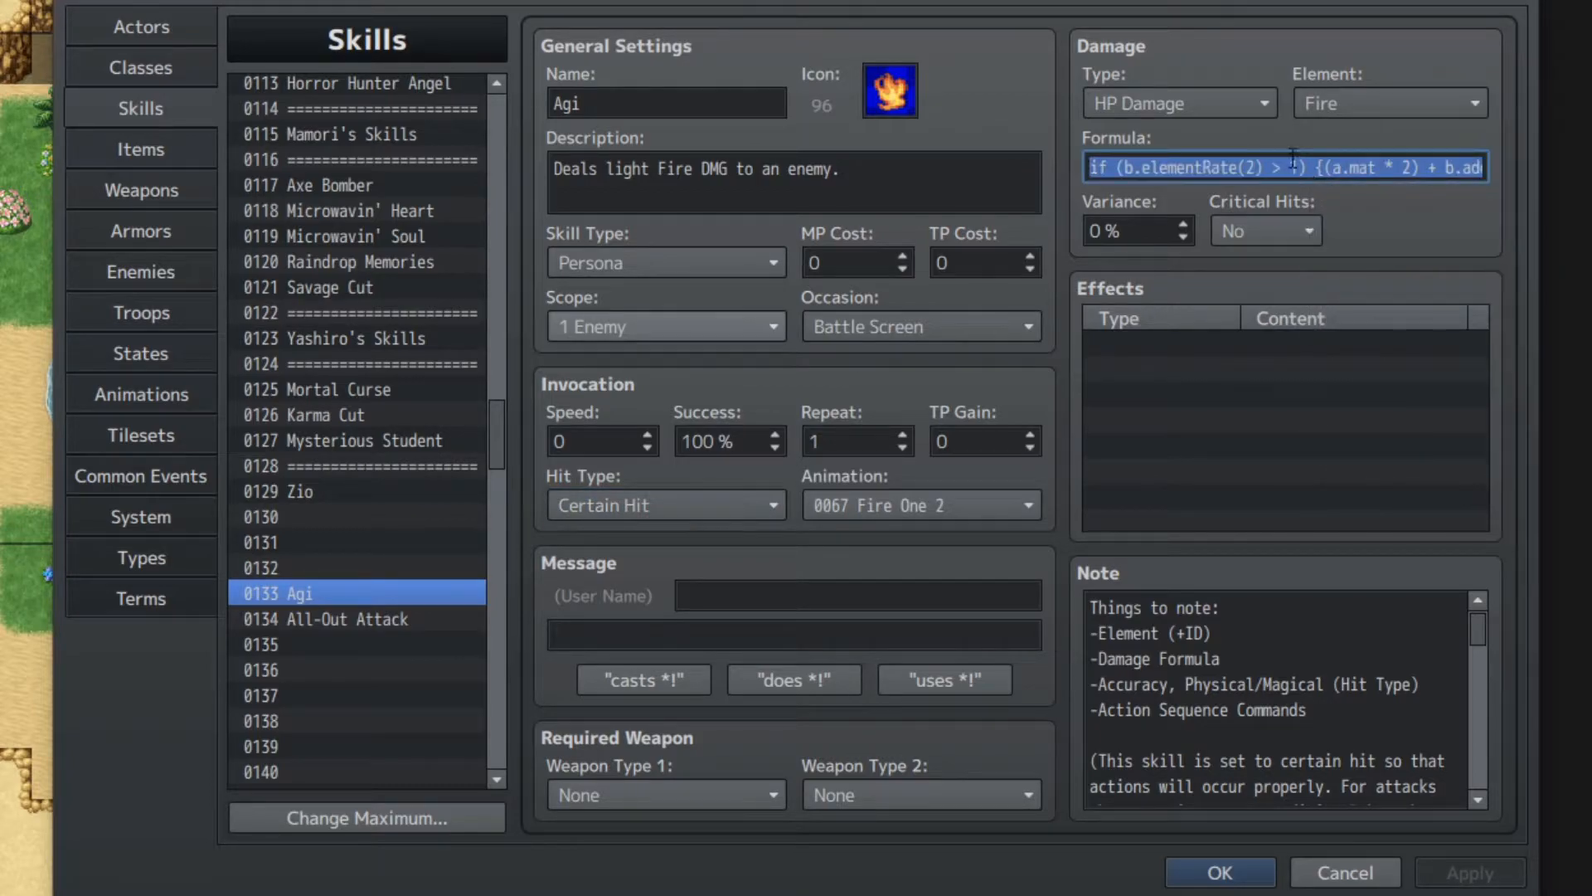
{"action": "left_click", "coordinate": [1192, 165]}
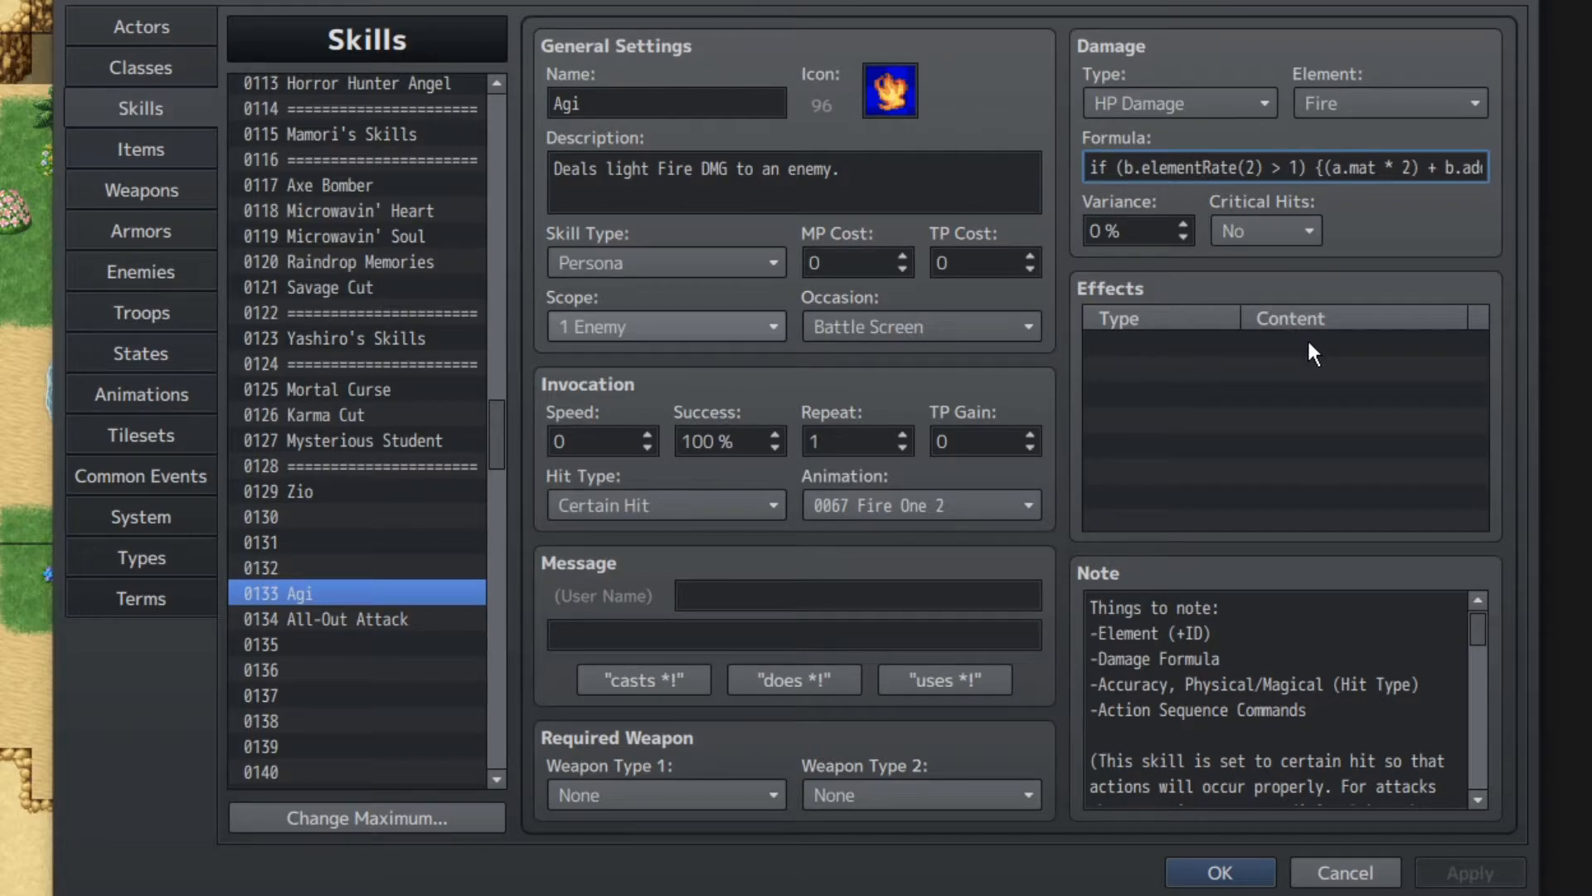
{"action": "key", "text": "Home"}
{"action": "key", "text": "Right"}
{"action": "key", "text": "Right"}
{"action": "key", "text": "Right"}
{"action": "key", "text": "Right"}
{"action": "key", "text": "Right"}
{"action": "key", "text": "Right"}
{"action": "key", "text": "Right"}
{"action": "key", "text": "Right"}
{"action": "key", "text": "Right"}
{"action": "key", "text": "Right"}
{"action": "key", "text": "Right"}
{"action": "key", "text": "Right"}
{"action": "key", "text": "Right"}
{"action": "key", "text": "Right"}
{"action": "key", "text": "Right"}
{"action": "key", "text": "Right"}
{"action": "key", "text": "Right"}
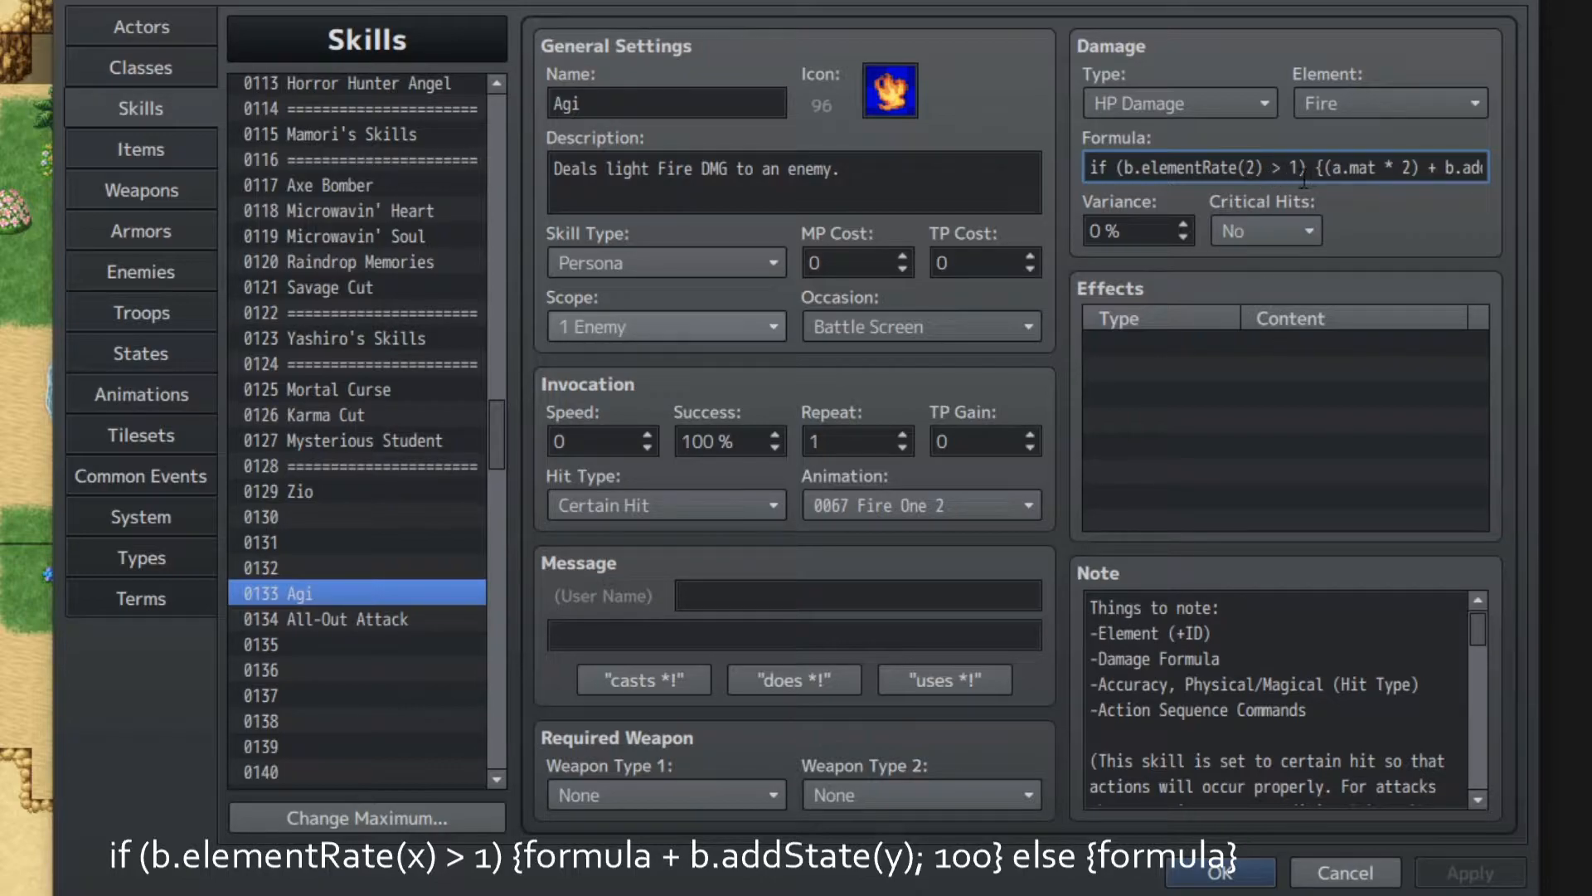
- Read the part of Agi's damage formula that calculates damage and adds state 108 to the target
{"action": "left_click", "coordinate": [1392, 170]}
{"action": "key", "text": "Right"}
{"action": "key", "text": "Right"}
{"action": "key", "text": "Right"}
{"action": "key", "text": "Right"}
{"action": "key", "text": "Left"}
{"action": "key", "text": "Left"}
{"action": "key", "text": "Left"}
{"action": "key", "text": "Right"}
{"action": "key", "text": "Right"}
{"action": "key", "text": "Right"}
{"action": "key", "text": "Right"}
{"action": "key", "text": "Right"}
{"action": "key", "text": "Right"}
{"action": "key", "text": "Right"}
{"action": "key", "text": "Right"}
{"action": "key", "text": "Right"}
{"action": "key", "text": "Right"}
{"action": "key", "text": "Right"}
{"action": "key", "text": "Right"}
{"action": "key", "text": "Right"}
{"action": "key", "text": "Right"}
{"action": "key", "text": "Right"}
{"action": "key", "text": "Right"}
{"action": "key", "text": "Right"}
{"action": "key", "text": "Right"}
{"action": "key", "text": "Right"}
{"action": "key", "text": "Right"}
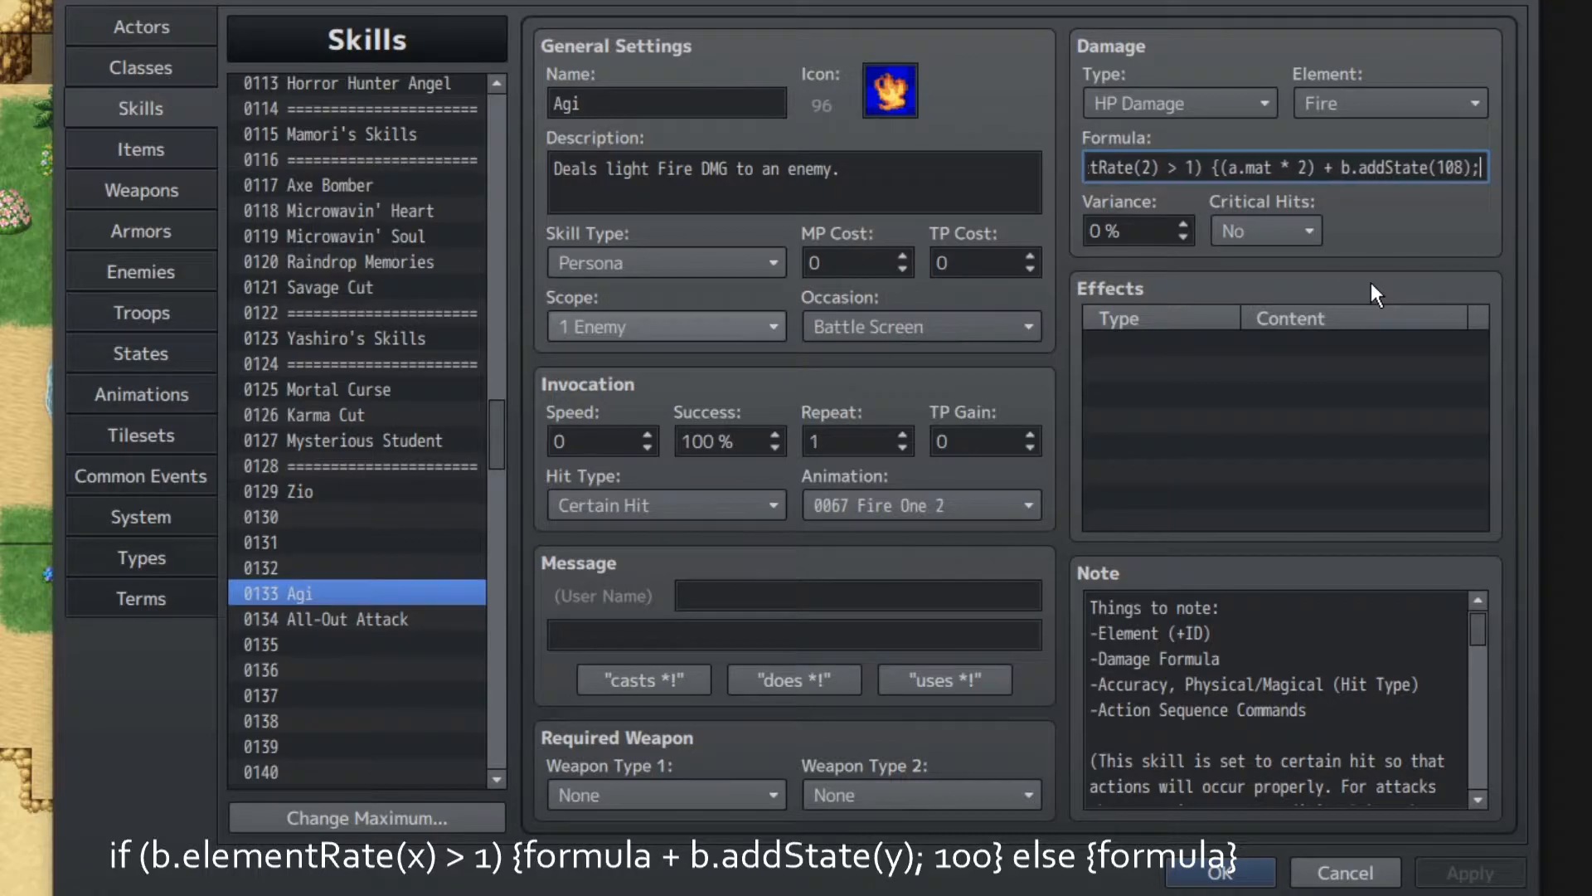
{"action": "key", "text": "Left"}
{"action": "key", "text": "Left"}
{"action": "key", "text": "Left"}
{"action": "key", "text": "Left"}
{"action": "key", "text": "Left"}
{"action": "key", "text": "Left"}
{"action": "key", "text": "Left"}
{"action": "key", "text": "Left"}
{"action": "key", "text": "Left"}
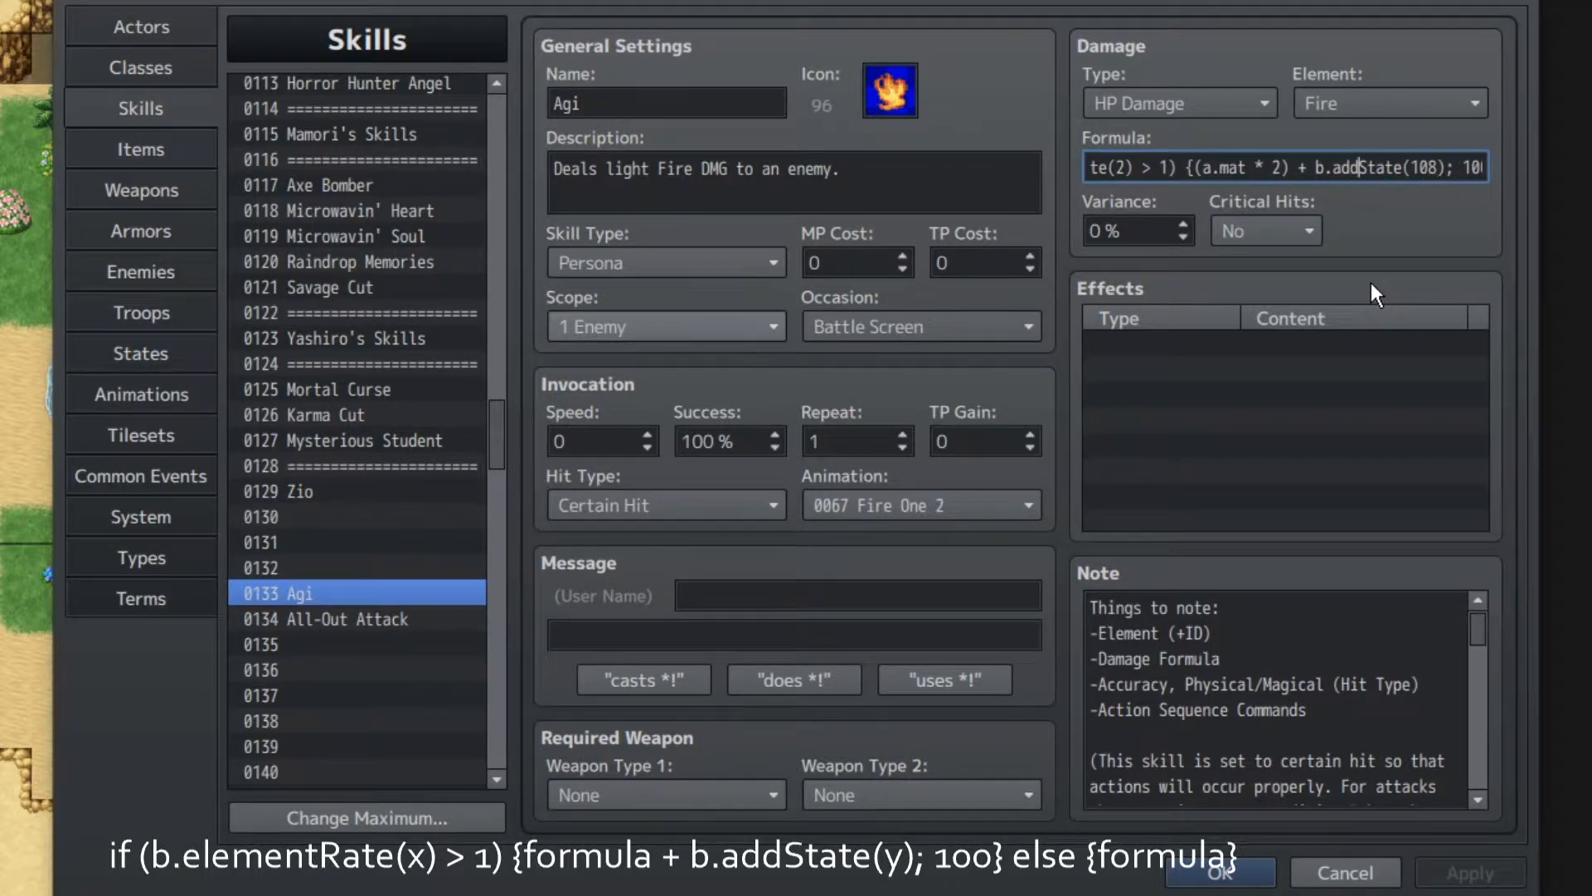
- Read the rest of Agi's damage formula, including its else branch
{"action": "key", "text": "Right"}
{"action": "key", "text": "Right"}
{"action": "key", "text": "Right"}
{"action": "key", "text": "Right"}
{"action": "key", "text": "Right"}
{"action": "key", "text": "Right"}
{"action": "key", "text": "Right"}
{"action": "key", "text": "Right"}
{"action": "key", "text": "Right"}
{"action": "key", "text": "Right"}
{"action": "key", "text": "Right"}
{"action": "key", "text": "Right"}
{"action": "key", "text": "Right"}
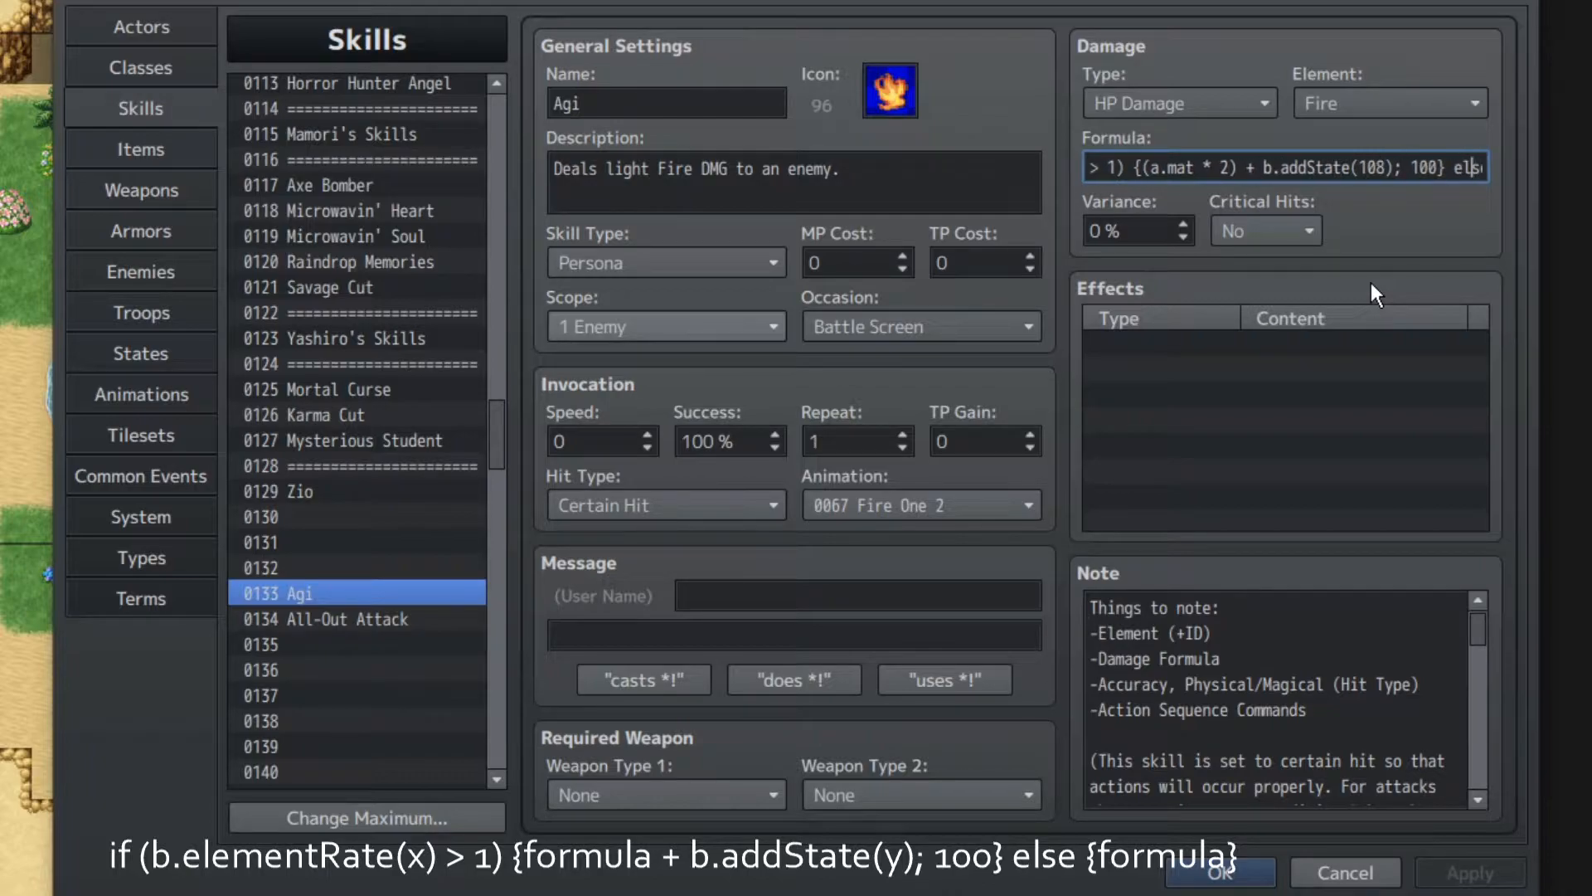
{"action": "key", "text": "Left"}
{"action": "key", "text": "Right"}
{"action": "type", "text": "else {a.mat * 2}"}
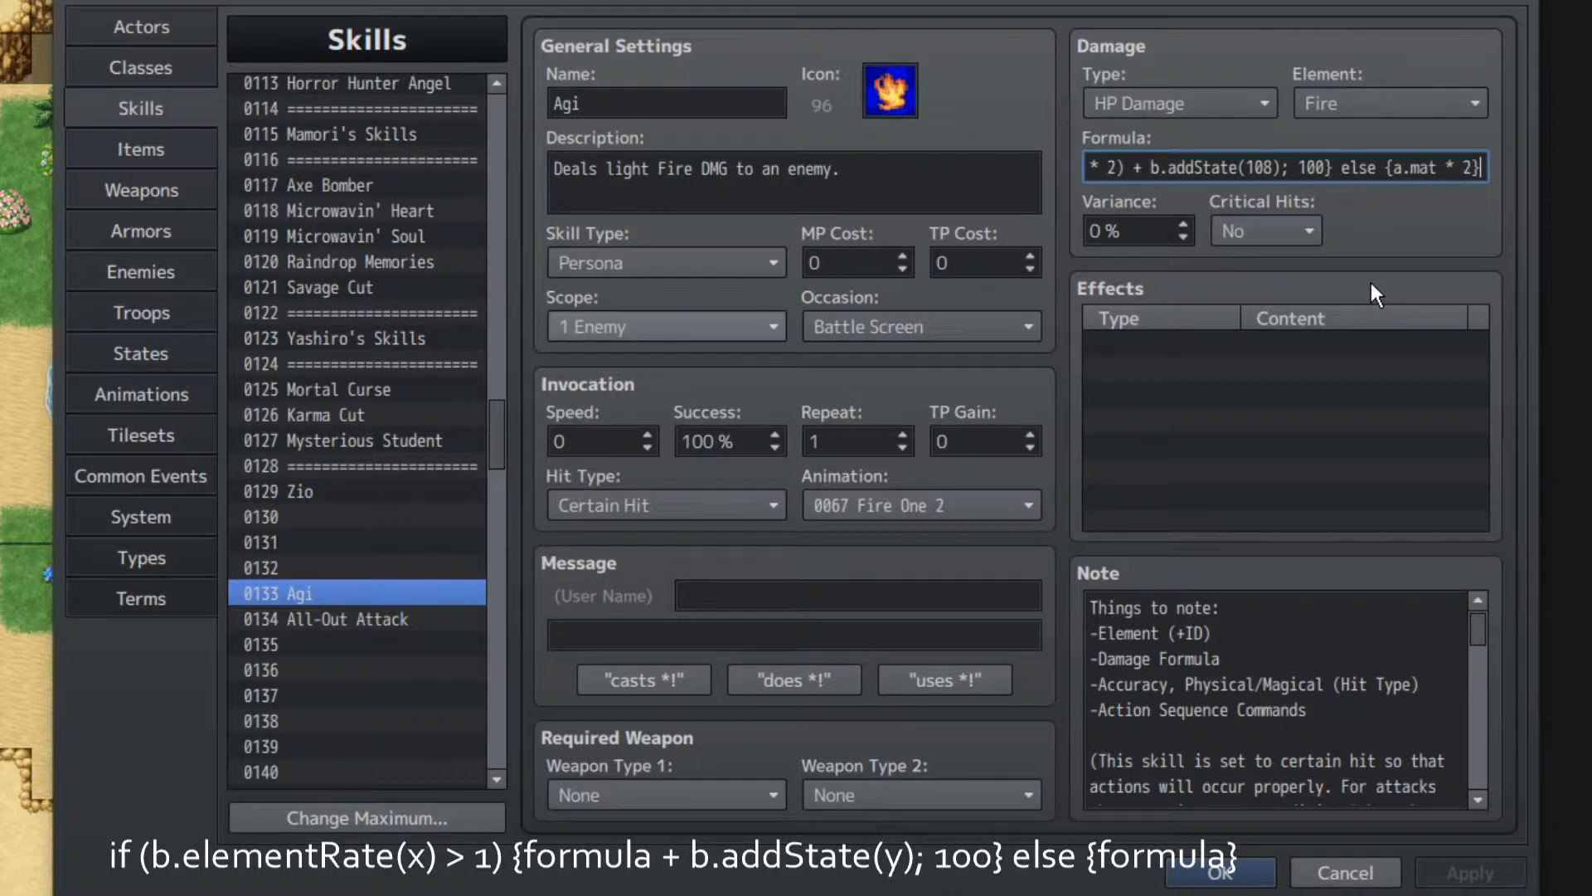
{"action": "key", "text": "Left"}
{"action": "key", "text": "Left"}
{"action": "key", "text": "Left"}
{"action": "key", "text": "Left"}
{"action": "key", "text": "Left"}
{"action": "key", "text": "Left"}
{"action": "key", "text": "Left"}
{"action": "key", "text": "Left"}
{"action": "key", "text": "Left"}
{"action": "key", "text": "Left"}
{"action": "key", "text": "Left"}
{"action": "key", "text": "Right"}
{"action": "key", "text": "Right"}
{"action": "key", "text": "Right"}
{"action": "key", "text": "Right"}
{"action": "key", "text": "Right"}
{"action": "key", "text": "Right"}
{"action": "key", "text": "Right"}
- Read through the Agi skill's note, from the certain hit remark to the setup and target action sequences
{"action": "scroll", "coordinate": [1278, 696], "scroll_direction": "down", "scroll_amount": 2}
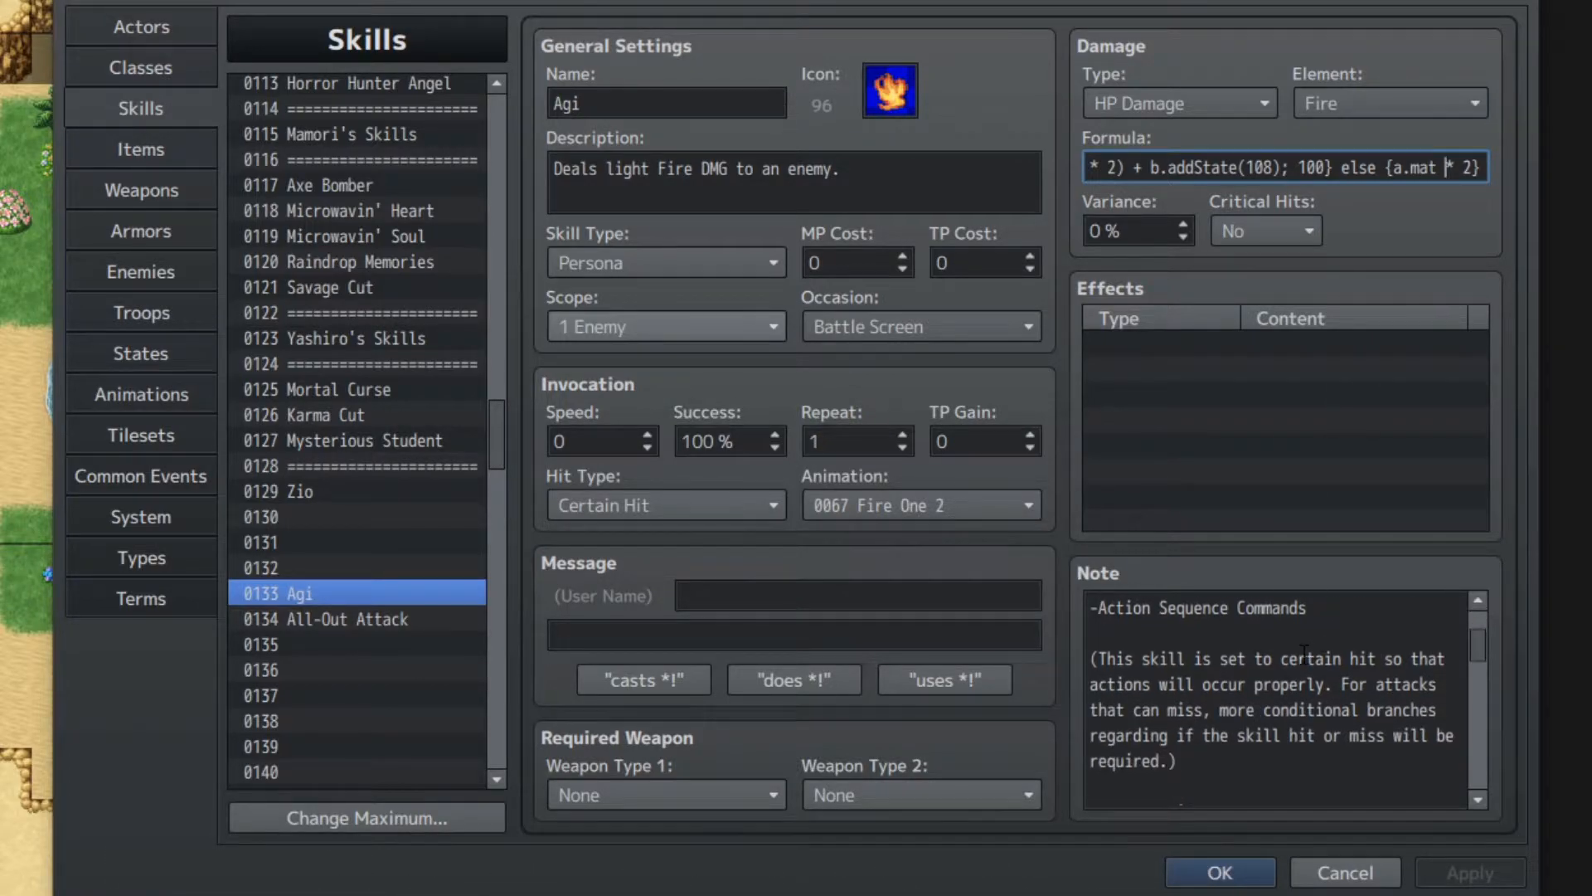
{"action": "left_click", "coordinate": [1263, 686]}
{"action": "scroll", "coordinate": [1252, 676], "scroll_direction": "down", "scroll_amount": 2}
{"action": "left_click", "coordinate": [1234, 665]}
{"action": "scroll", "coordinate": [1233, 665], "scroll_direction": "down", "scroll_amount": 3}
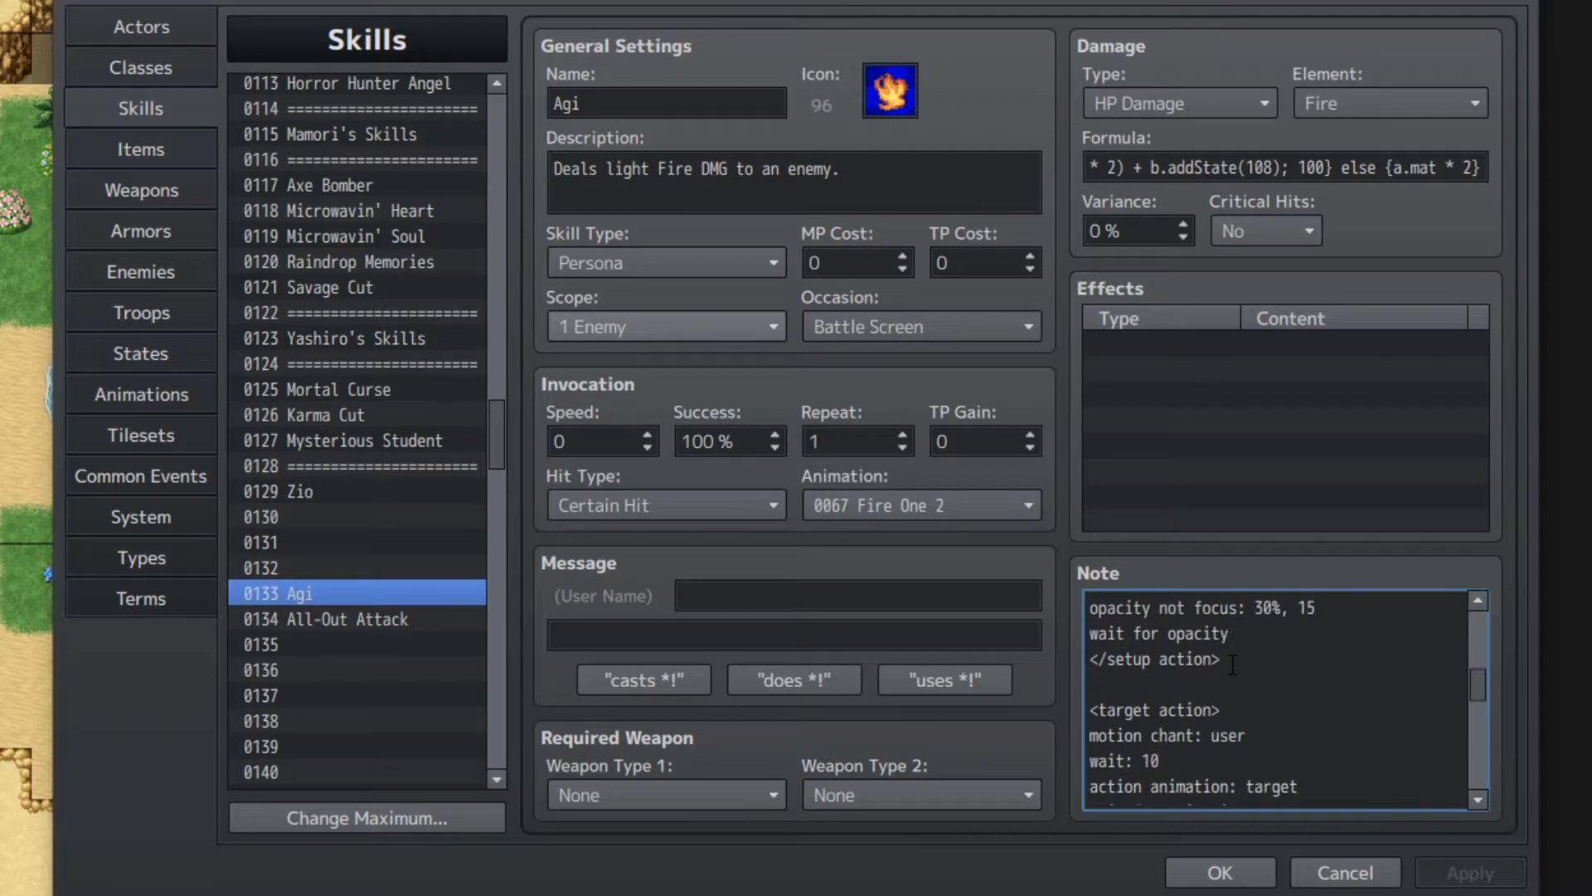
{"action": "scroll", "coordinate": [1244, 719], "scroll_direction": "down", "scroll_amount": 3}
{"action": "scroll", "coordinate": [1243, 700], "scroll_direction": "up", "scroll_amount": 4}
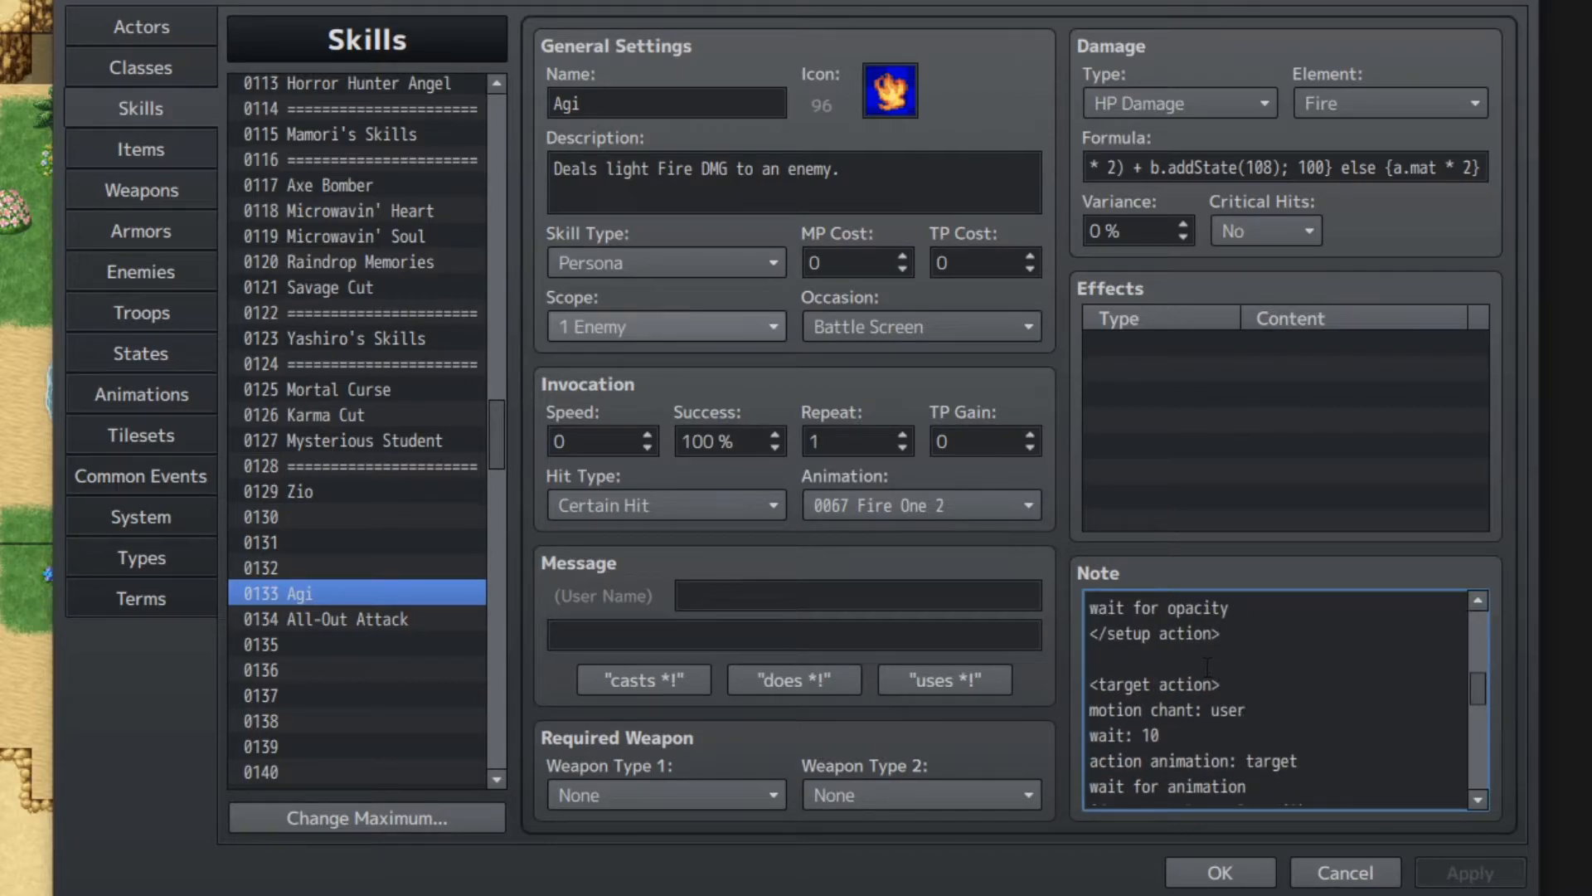
{"action": "scroll", "coordinate": [1299, 761], "scroll_direction": "down", "scroll_amount": 1}
{"action": "left_click_drag", "start_coordinate": [1168, 627], "coordinate": [1298, 660]}
{"action": "scroll", "coordinate": [1299, 762], "scroll_direction": "down", "scroll_amount": 2}
{"action": "scroll", "coordinate": [1236, 670], "scroll_direction": "down", "scroll_amount": 2}
- Examine the element rate check and the nested state 108 and 109 branch in Agi's target action sequence
{"action": "left_click", "coordinate": [1181, 661]}
{"action": "left_click", "coordinate": [1171, 659]}
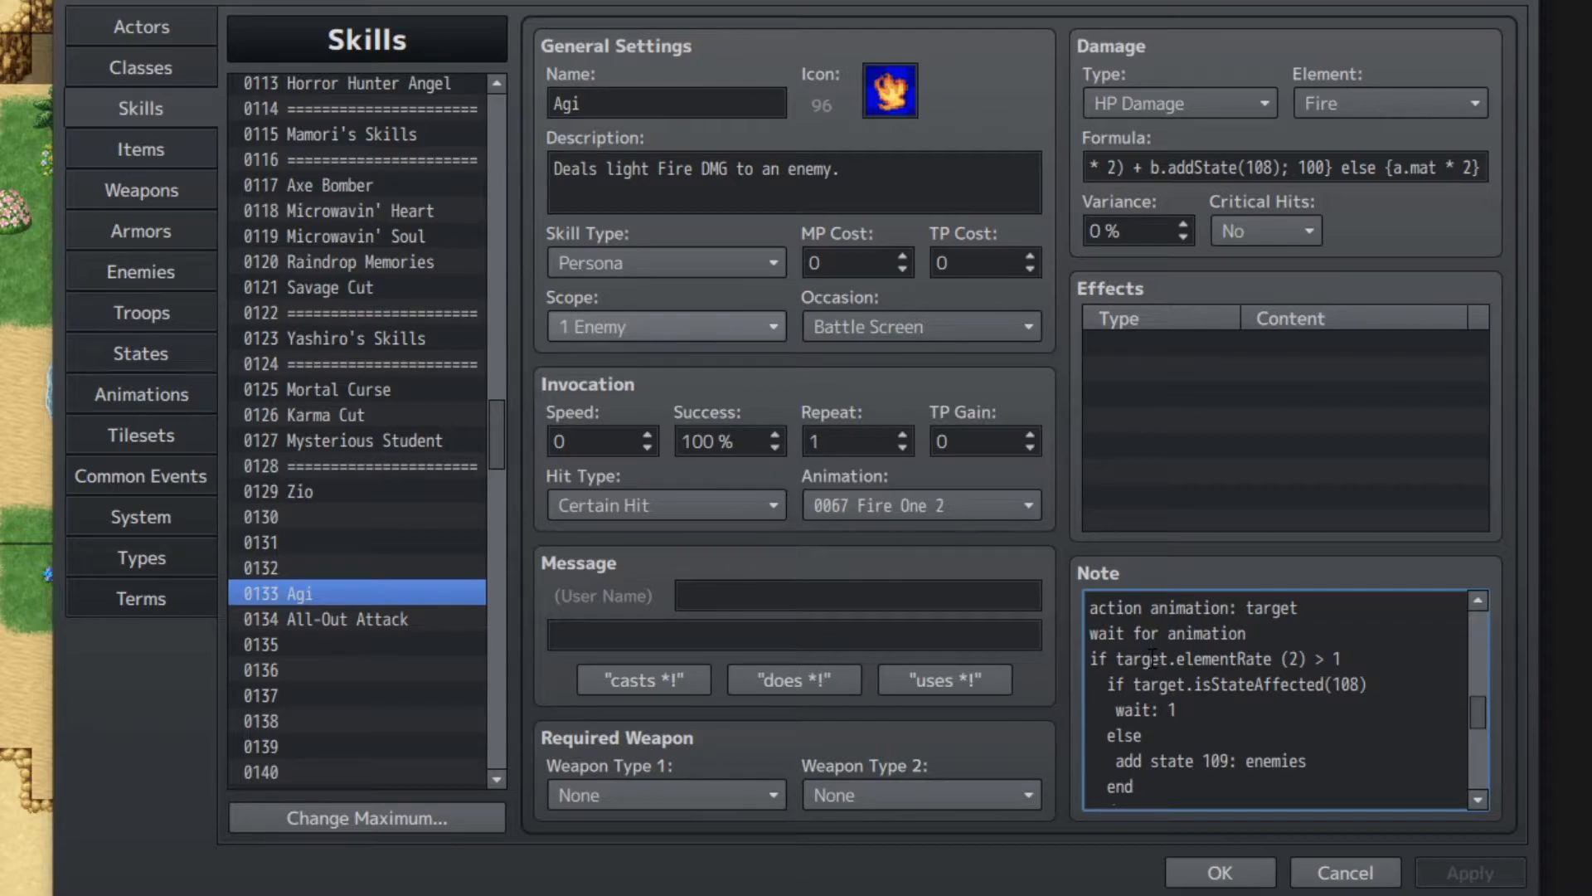
{"action": "left_click_drag", "start_coordinate": [1143, 659], "coordinate": [1299, 651]}
{"action": "left_click", "coordinate": [1344, 663]}
{"action": "scroll", "coordinate": [1221, 705], "scroll_direction": "down", "scroll_amount": 1}
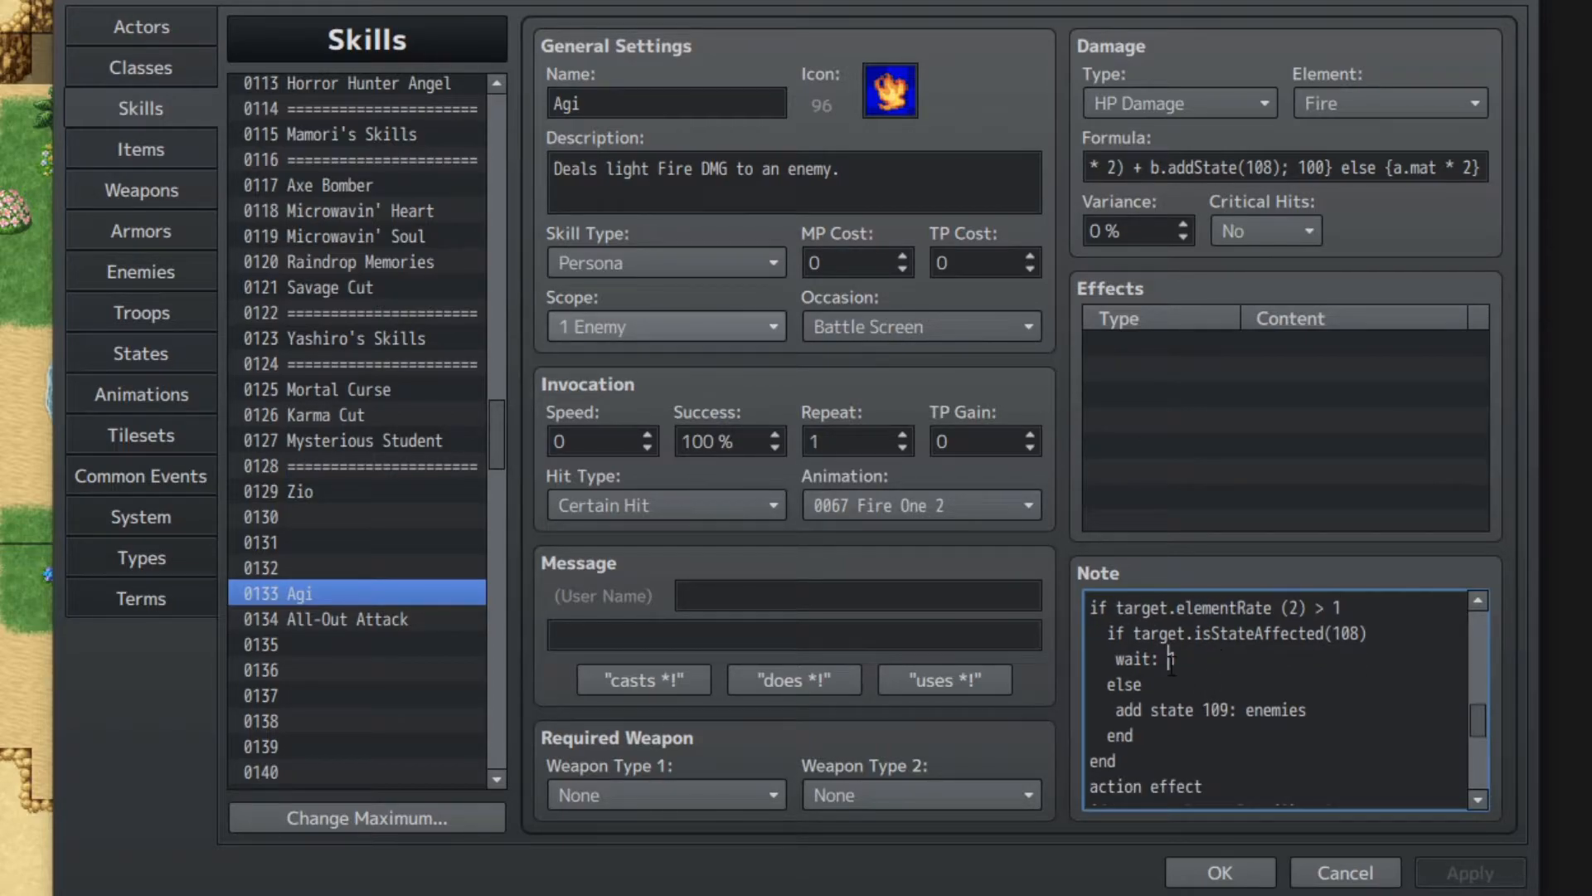
{"action": "left_click_drag", "start_coordinate": [1169, 659], "coordinate": [1229, 711]}
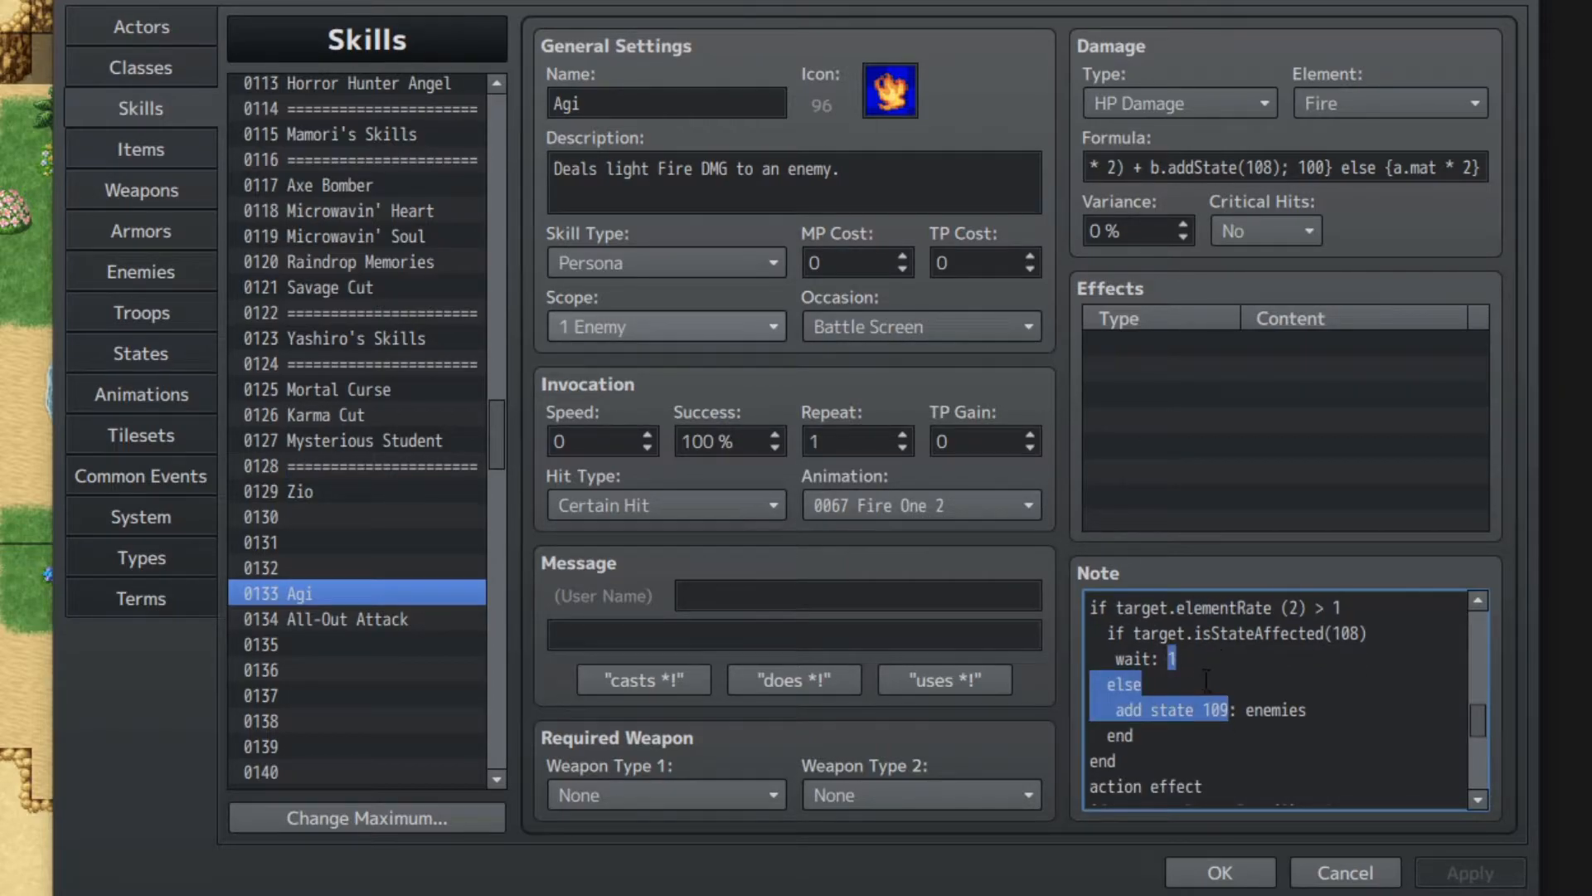
{"action": "left_click", "coordinate": [1191, 657]}
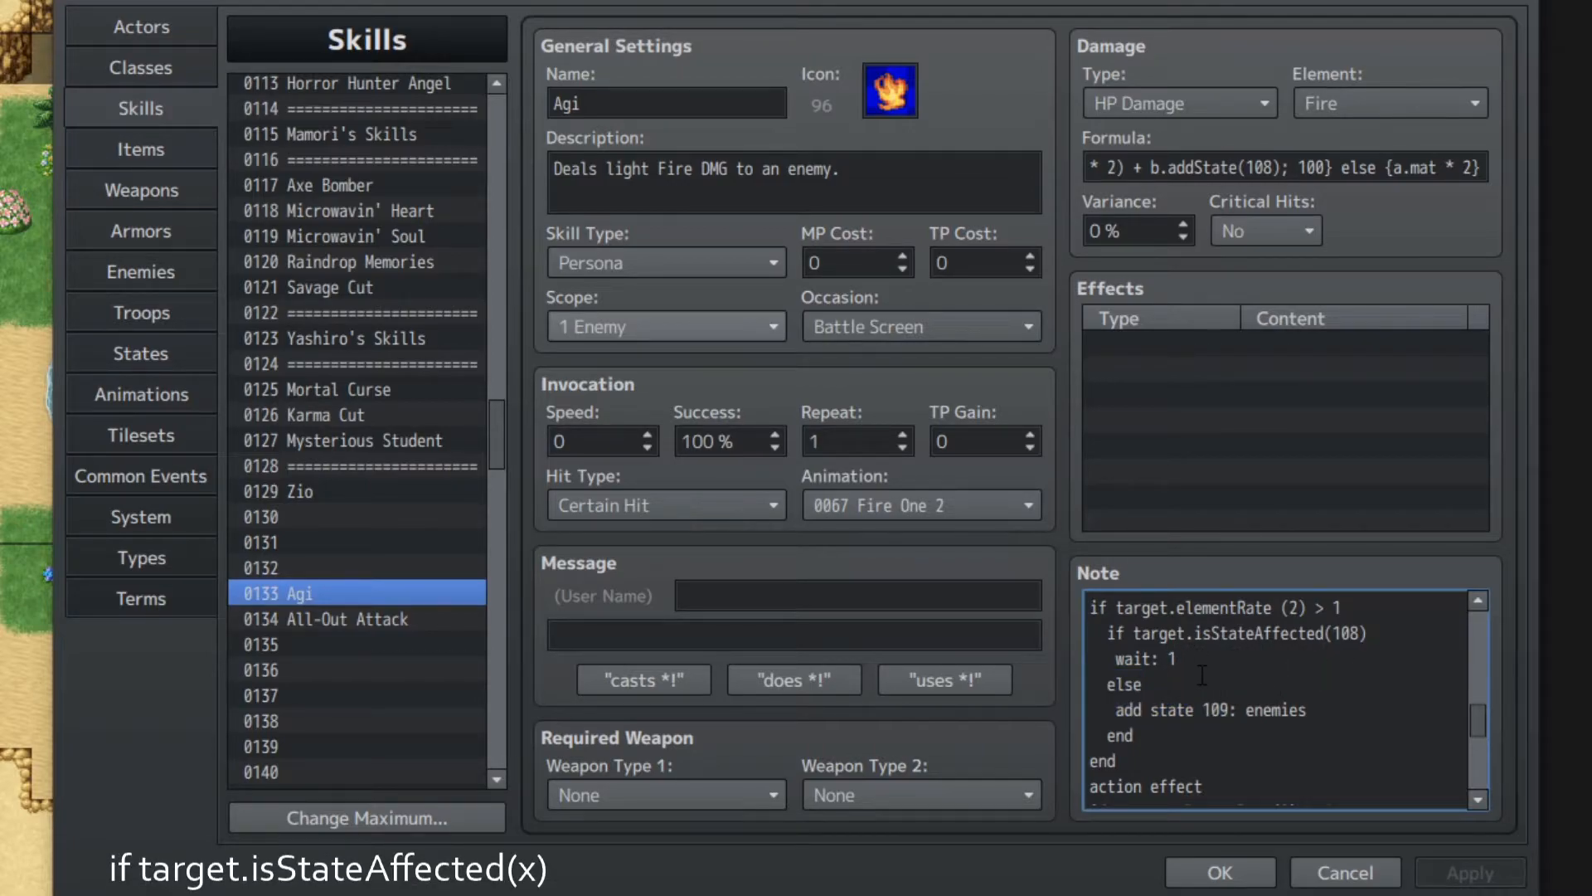
{"action": "left_click_drag", "start_coordinate": [1176, 659], "coordinate": [1220, 710]}
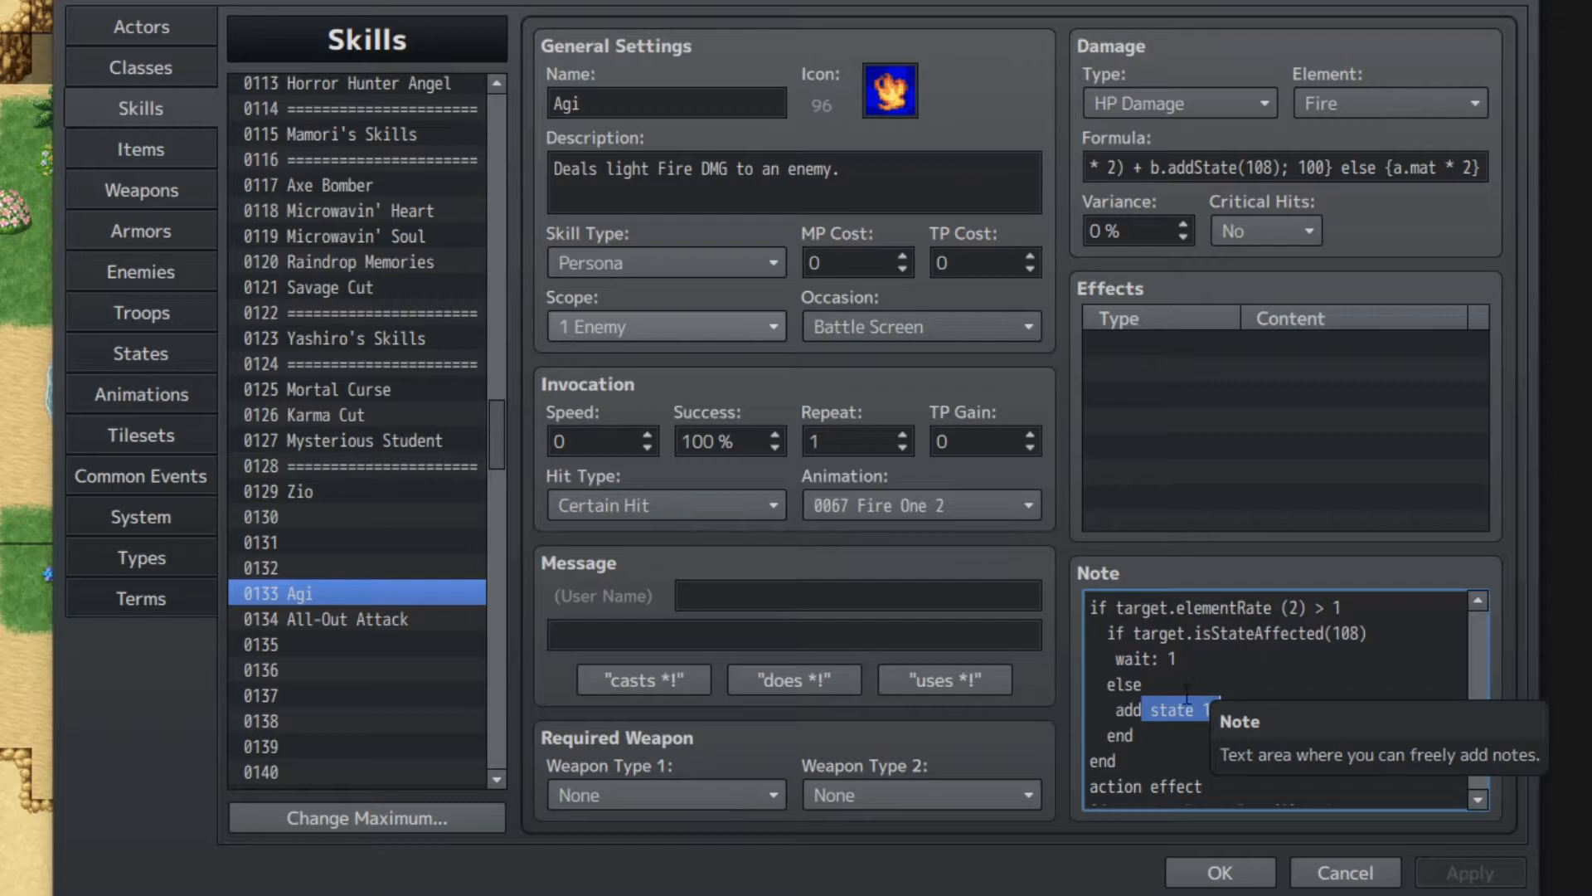
{"action": "left_click_drag", "start_coordinate": [1169, 659], "coordinate": [1230, 709]}
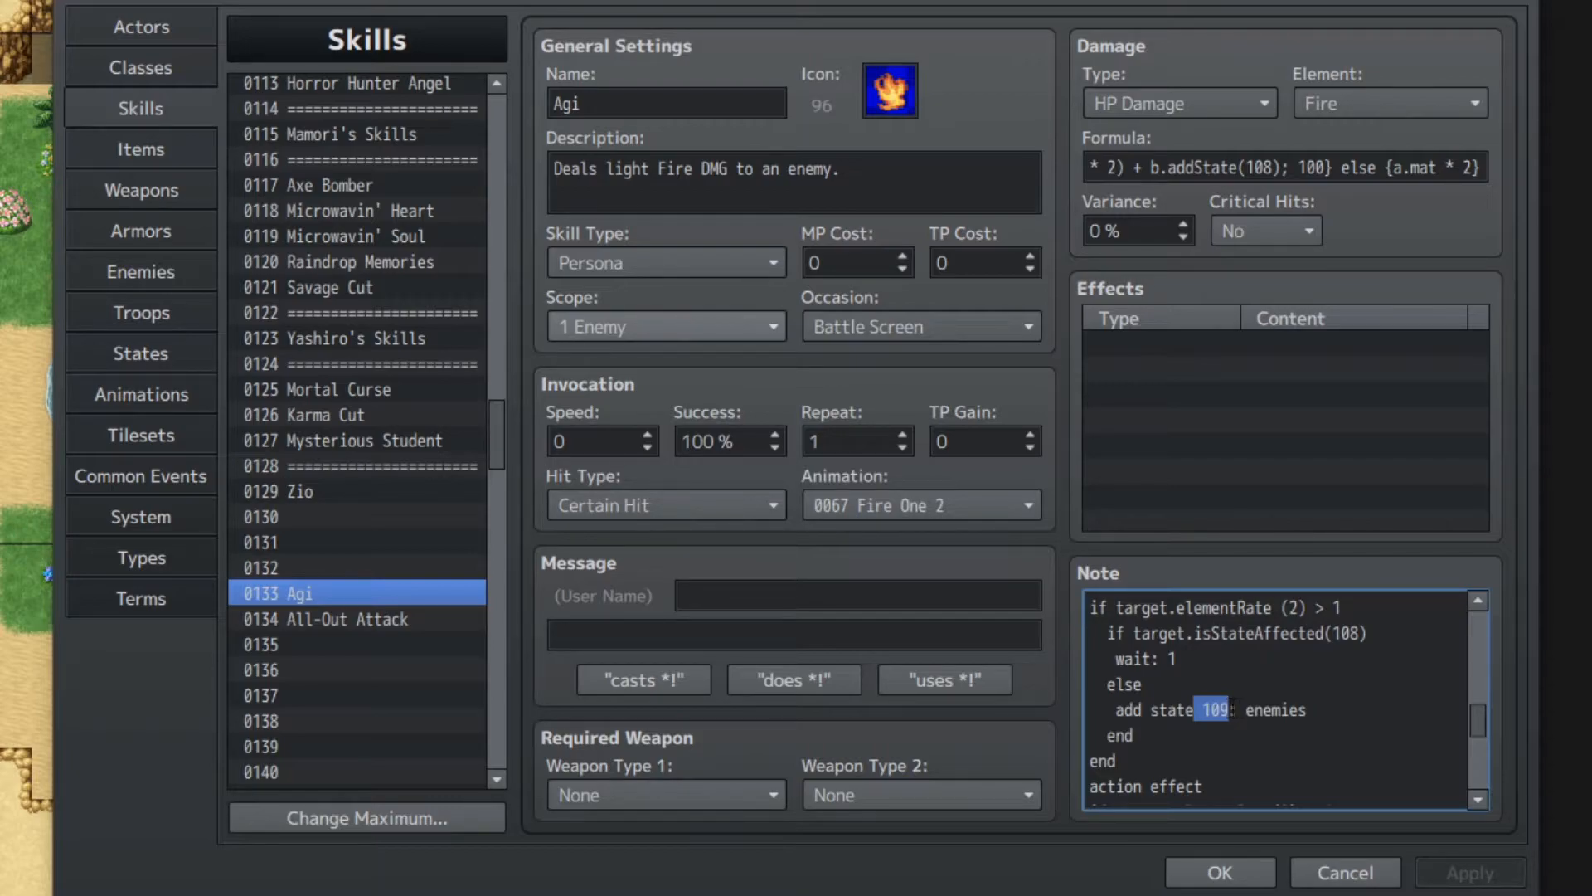
- Examine the end of Agi's target action sequence, where the second element rate check makes the user jump
{"action": "scroll", "coordinate": [1234, 691], "scroll_direction": "down", "scroll_amount": 1}
{"action": "scroll", "coordinate": [1235, 691], "scroll_direction": "down", "scroll_amount": 1}
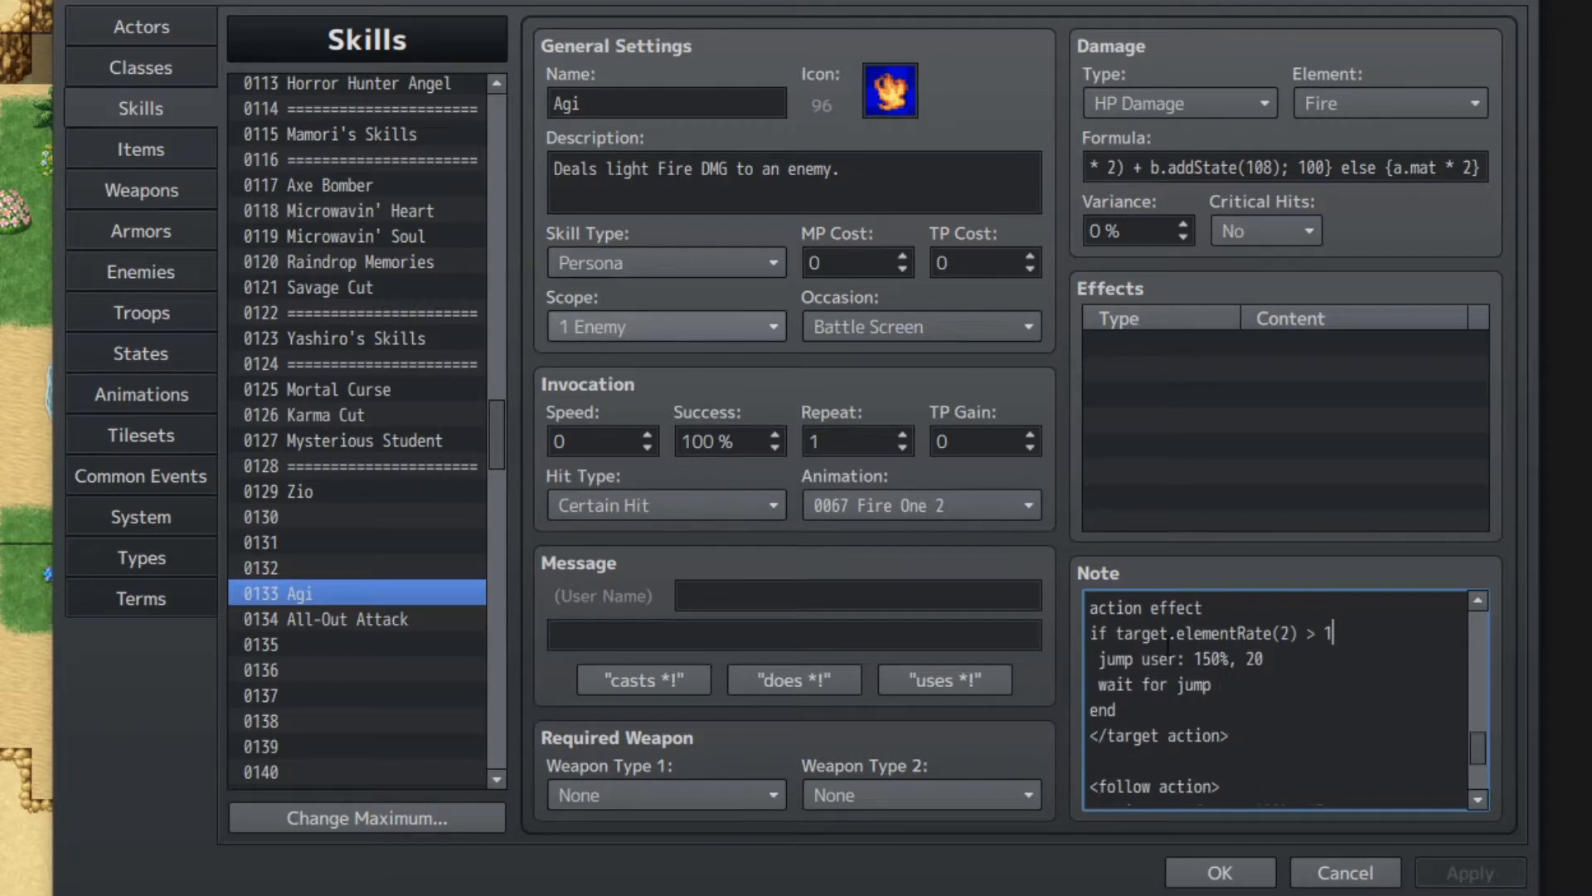
{"action": "left_click_drag", "start_coordinate": [1158, 633], "coordinate": [1230, 736]}
{"action": "left_click", "coordinate": [1214, 723]}
- Read Agi's follow action sequence, including the battle log clearing, state 110 for the user and switch 55
{"action": "scroll", "coordinate": [1204, 668], "scroll_direction": "down", "scroll_amount": 2}
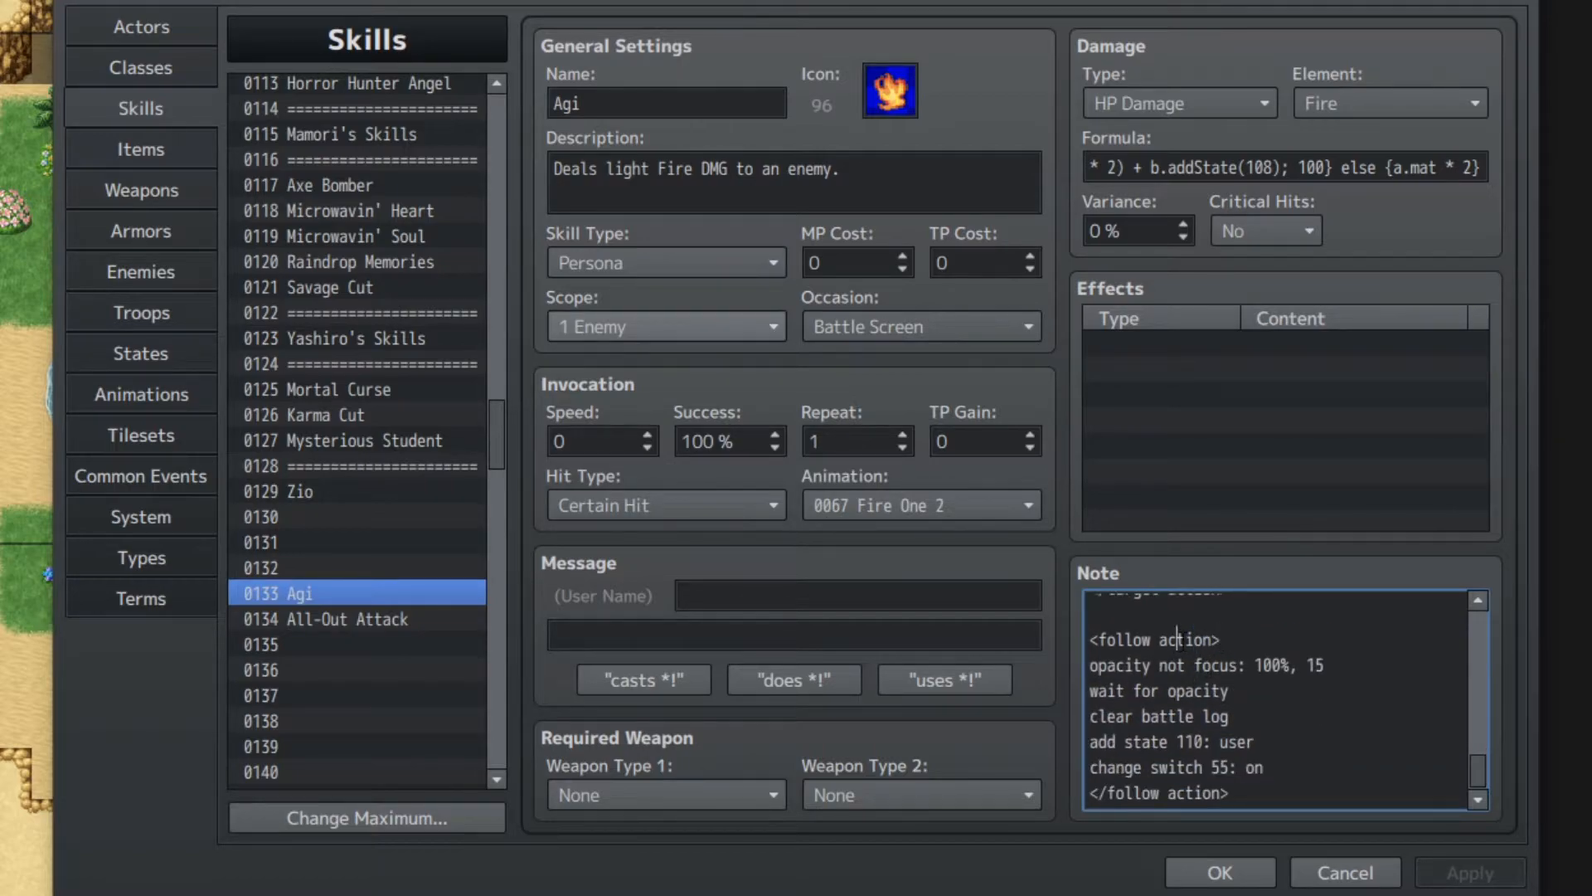
{"action": "left_click_drag", "start_coordinate": [1177, 639], "coordinate": [1212, 640]}
{"action": "left_click_drag", "start_coordinate": [1229, 716], "coordinate": [1089, 717]}
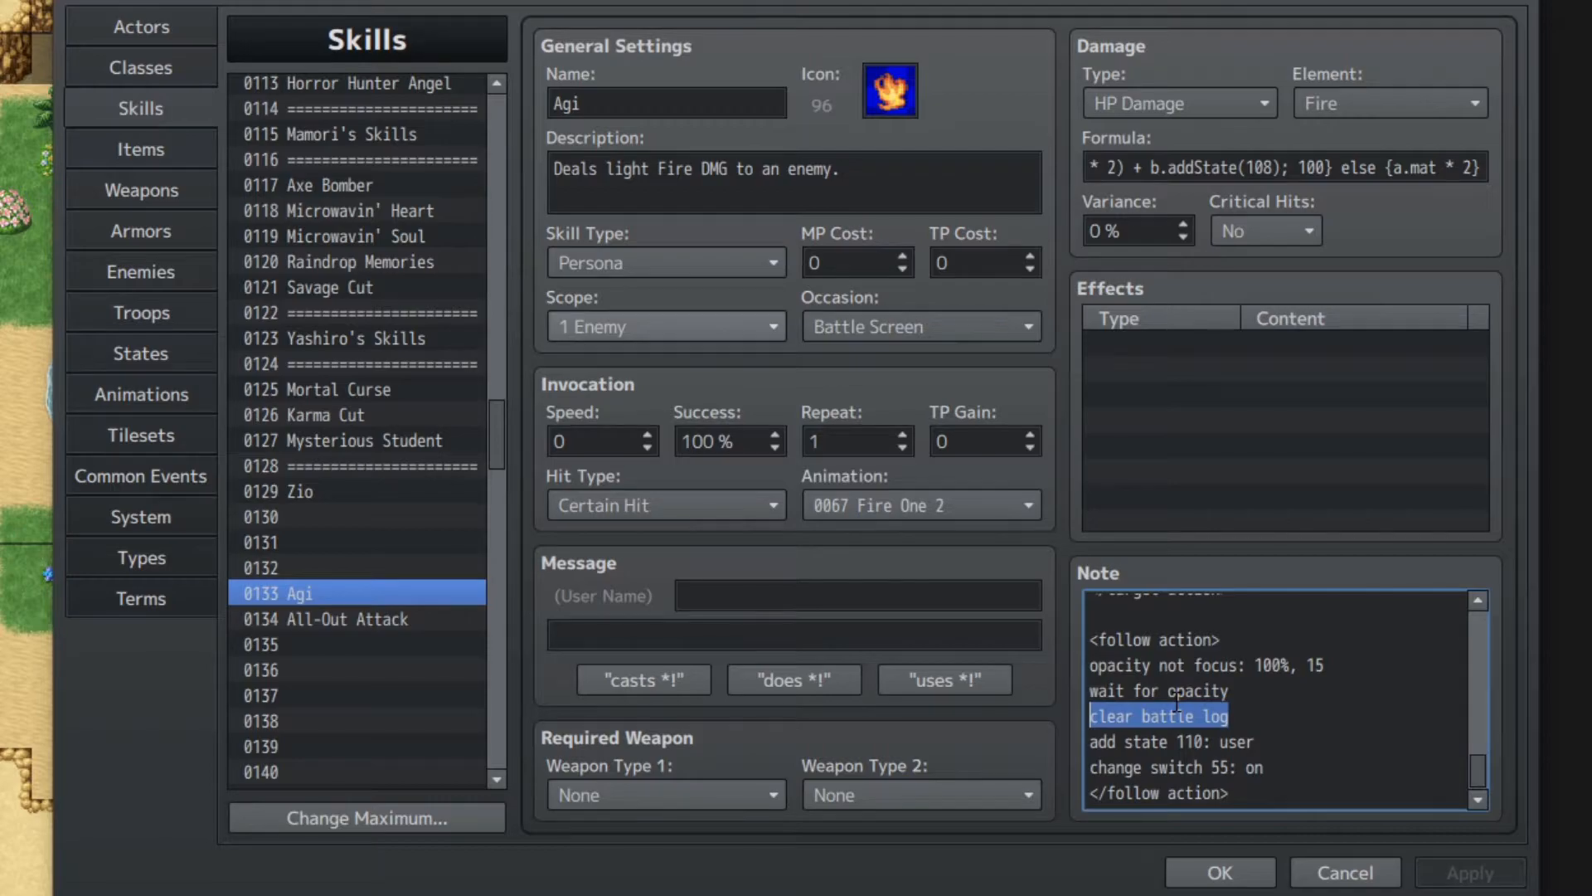
{"action": "left_click_drag", "start_coordinate": [1188, 750], "coordinate": [1221, 743]}
{"action": "left_click", "coordinate": [1272, 741]}
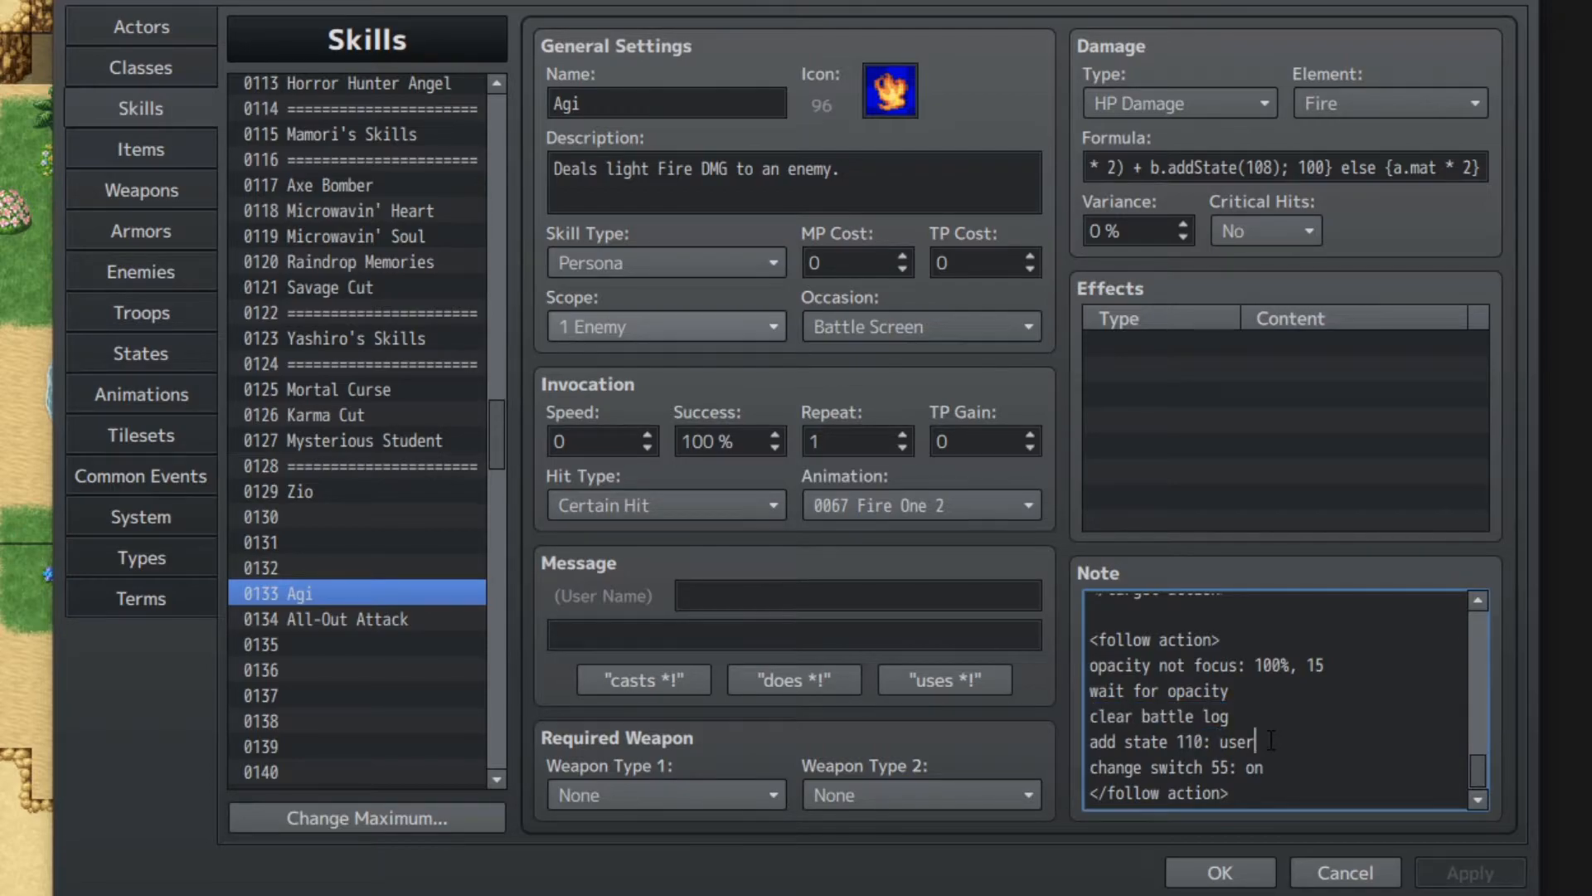
{"action": "left_click_drag", "start_coordinate": [1124, 767], "coordinate": [1219, 766]}
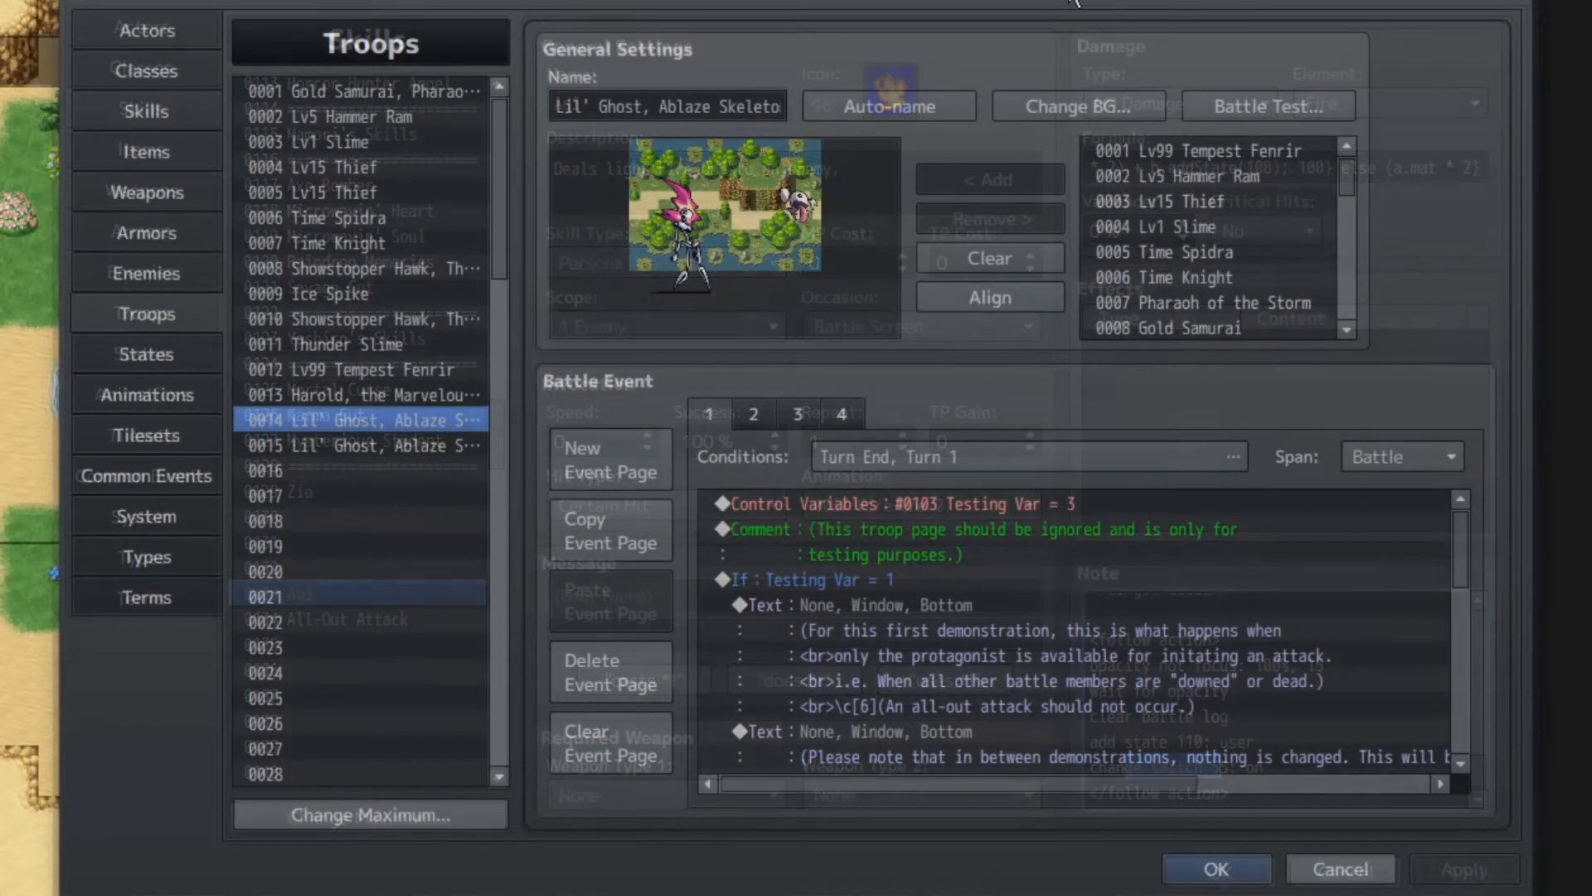
- In troop 0014, review event page 2's Newly Downed removal command and inspect its turn-end conditions without changing them
{"action": "left_click", "coordinate": [988, 508]}
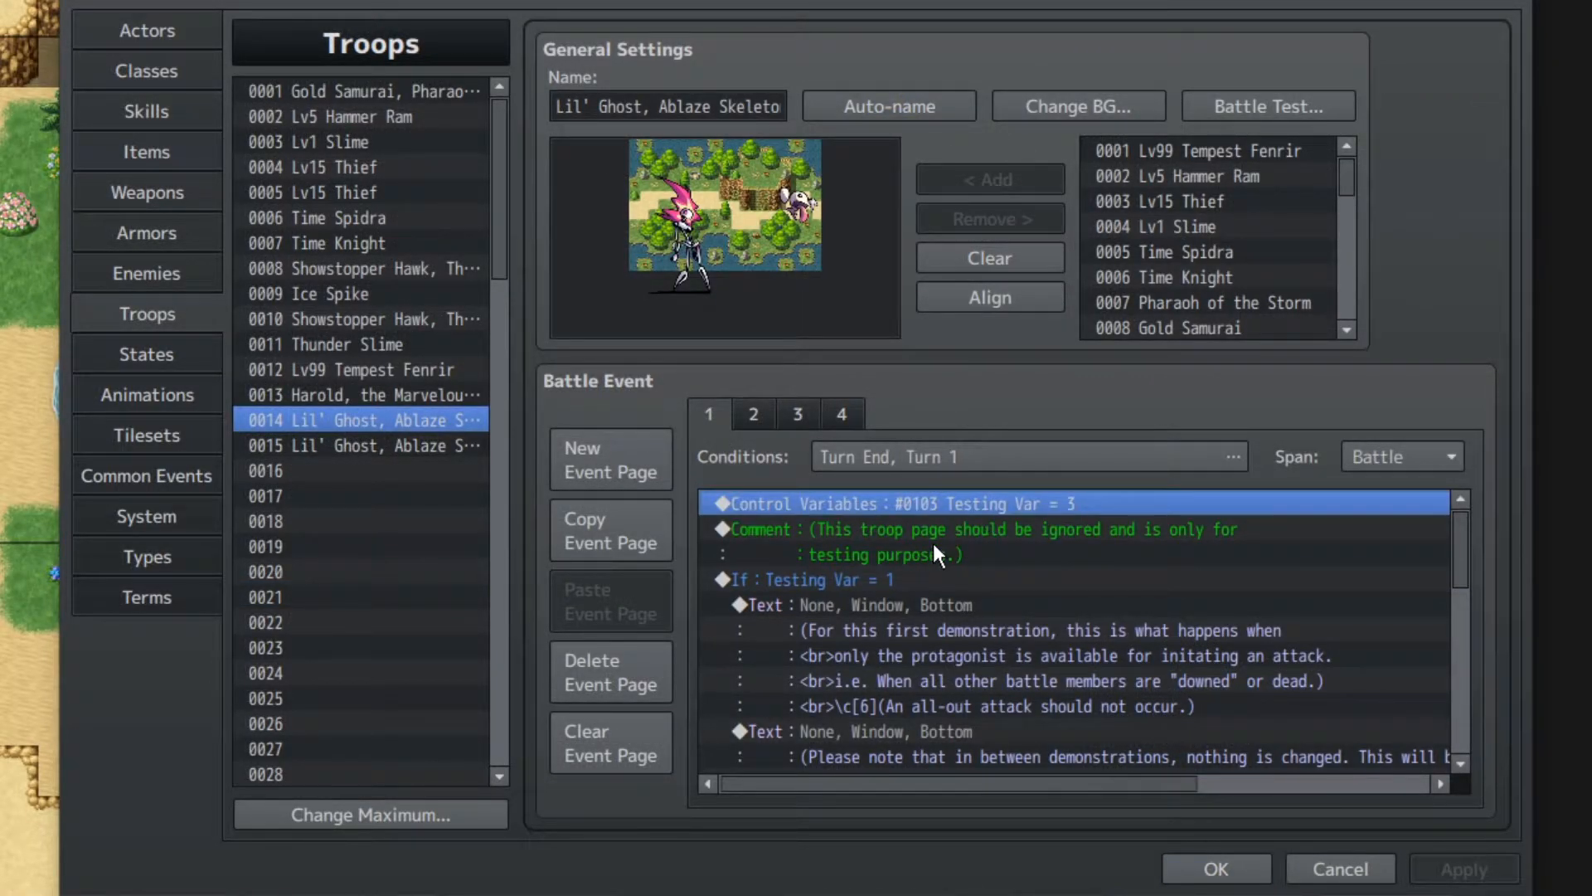
{"action": "left_click", "coordinate": [754, 414]}
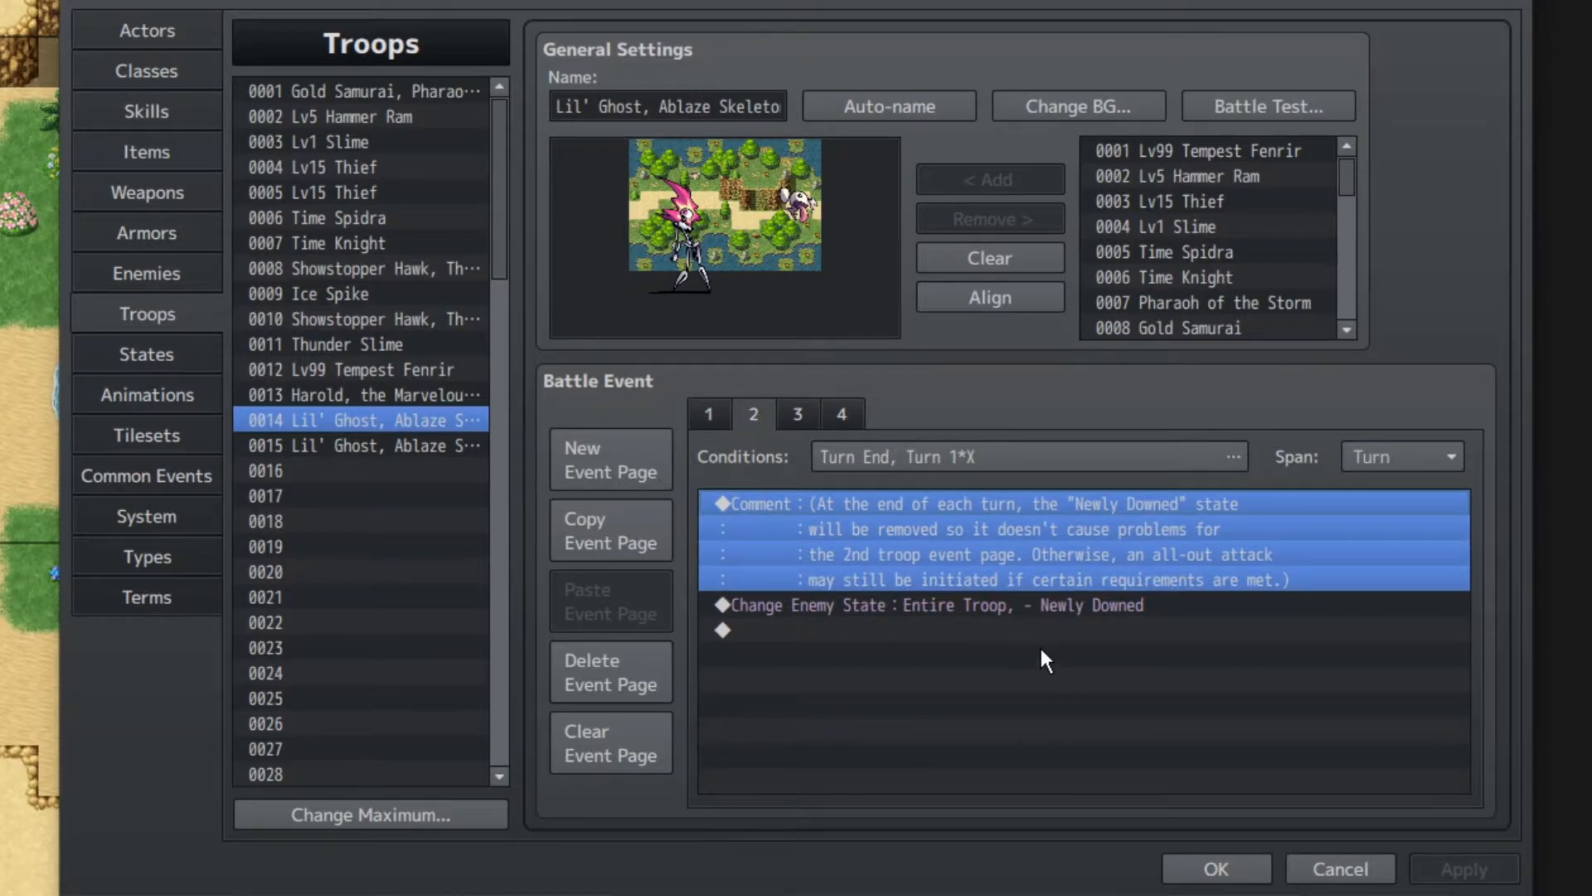
{"action": "left_click", "coordinate": [987, 675]}
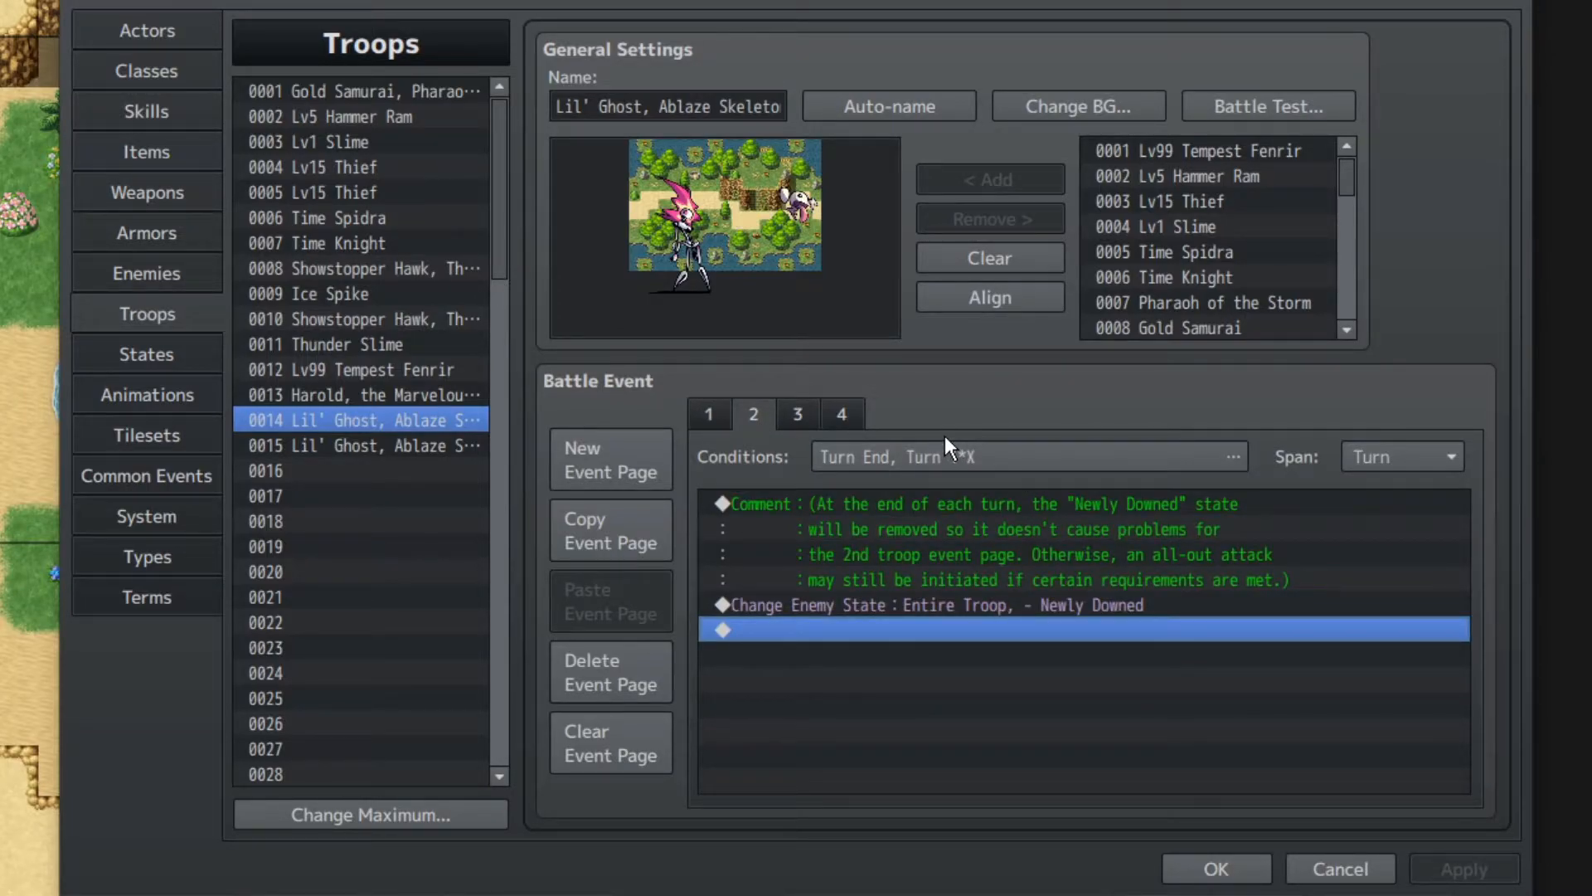
{"action": "left_click", "coordinate": [1032, 449]}
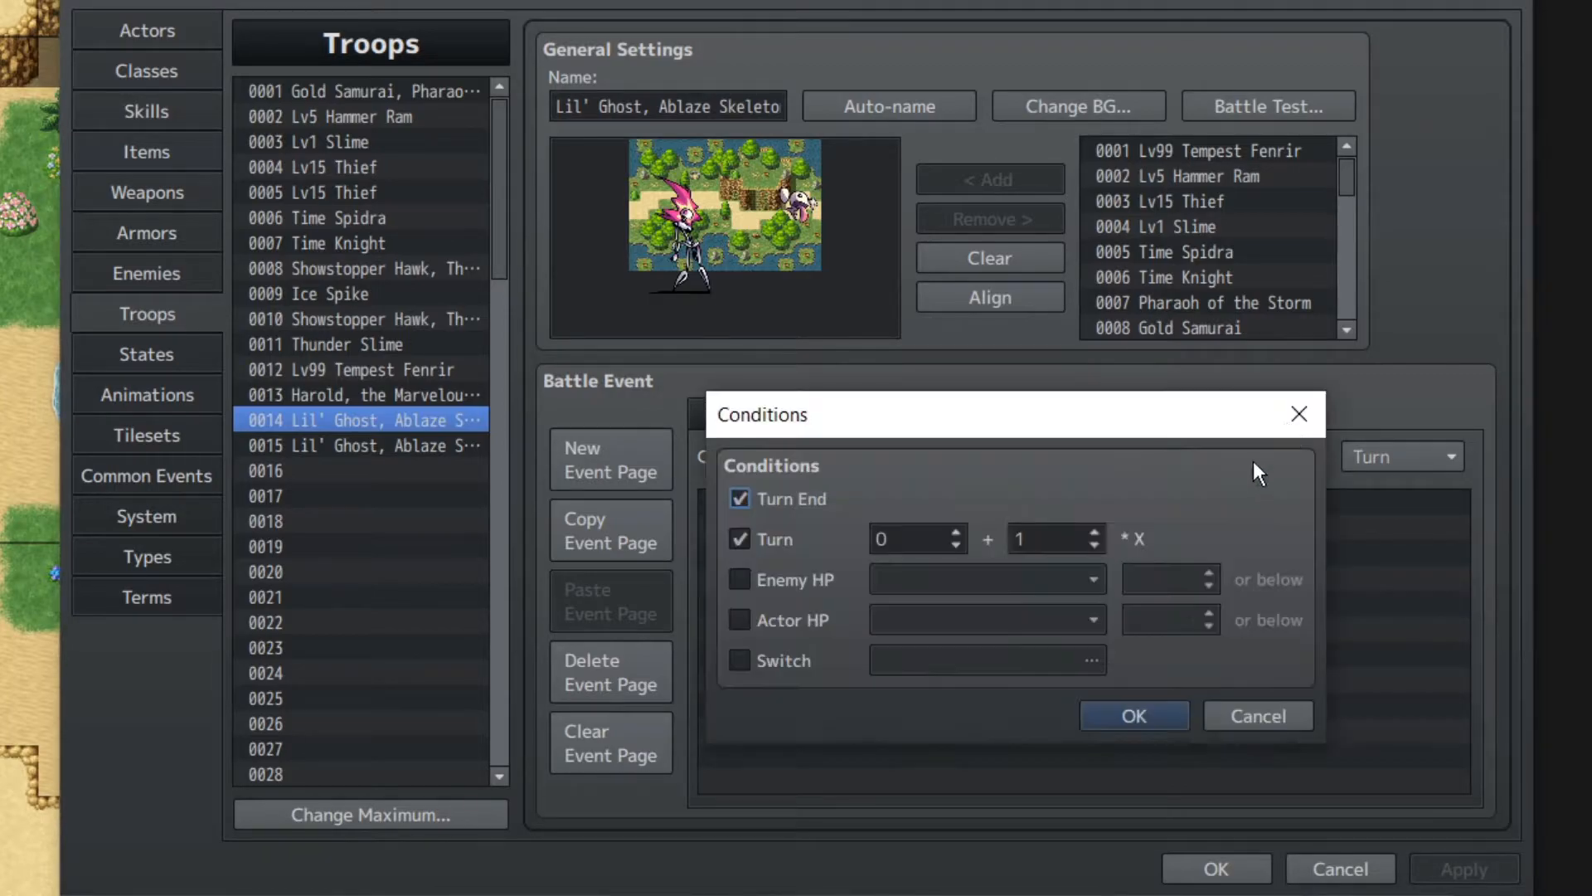
{"action": "left_click", "coordinate": [1313, 413]}
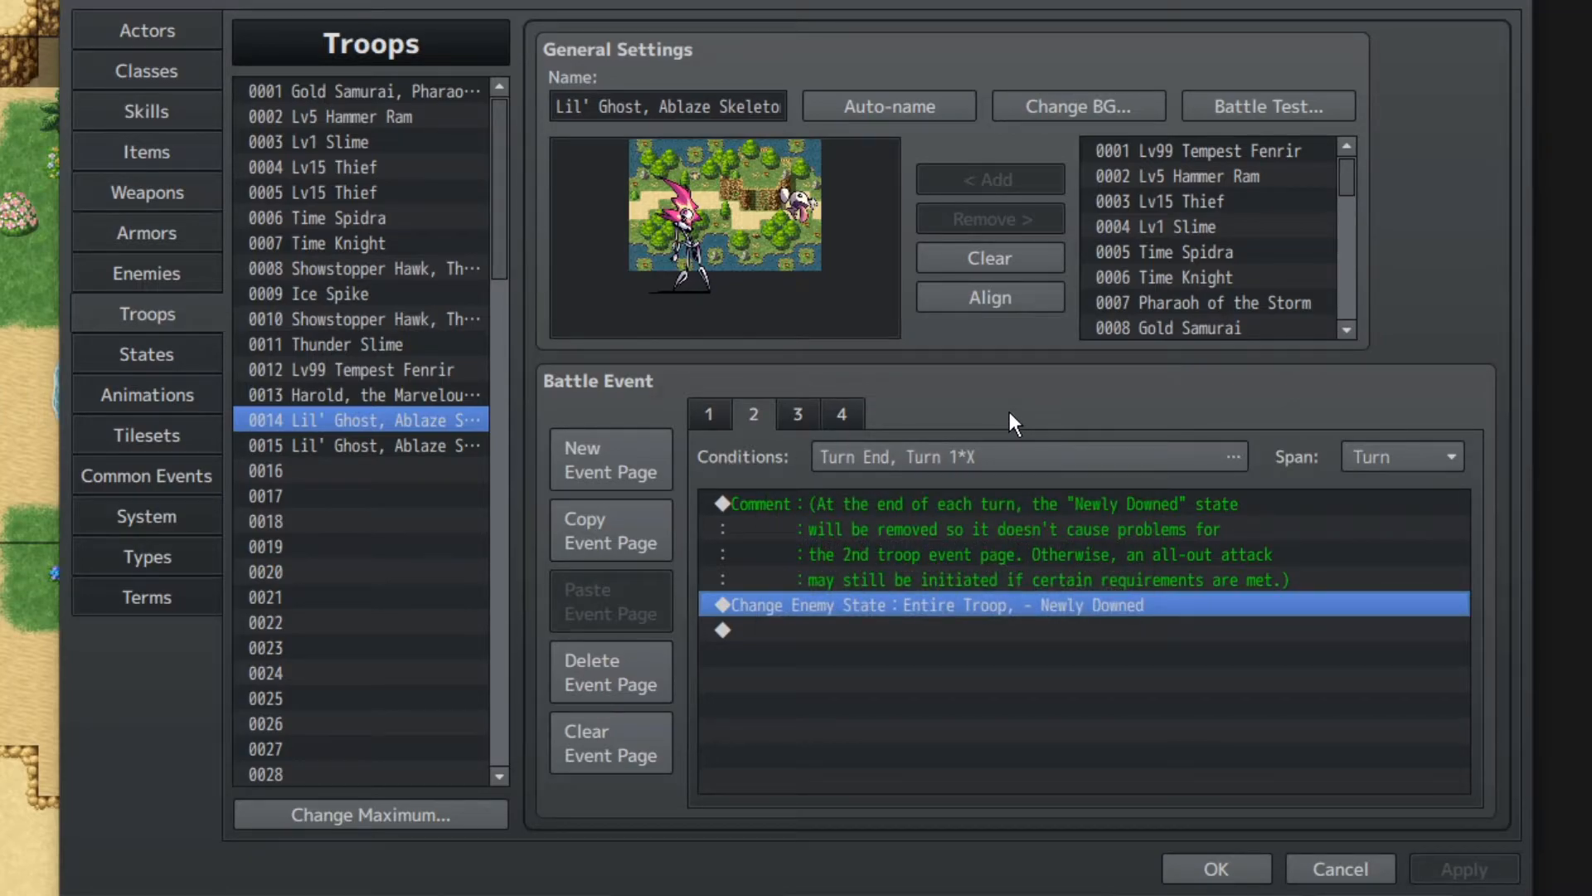
- Inspect the condition switch and span of troop event page 3, and glance at page 4's commands
{"action": "left_click", "coordinate": [798, 414]}
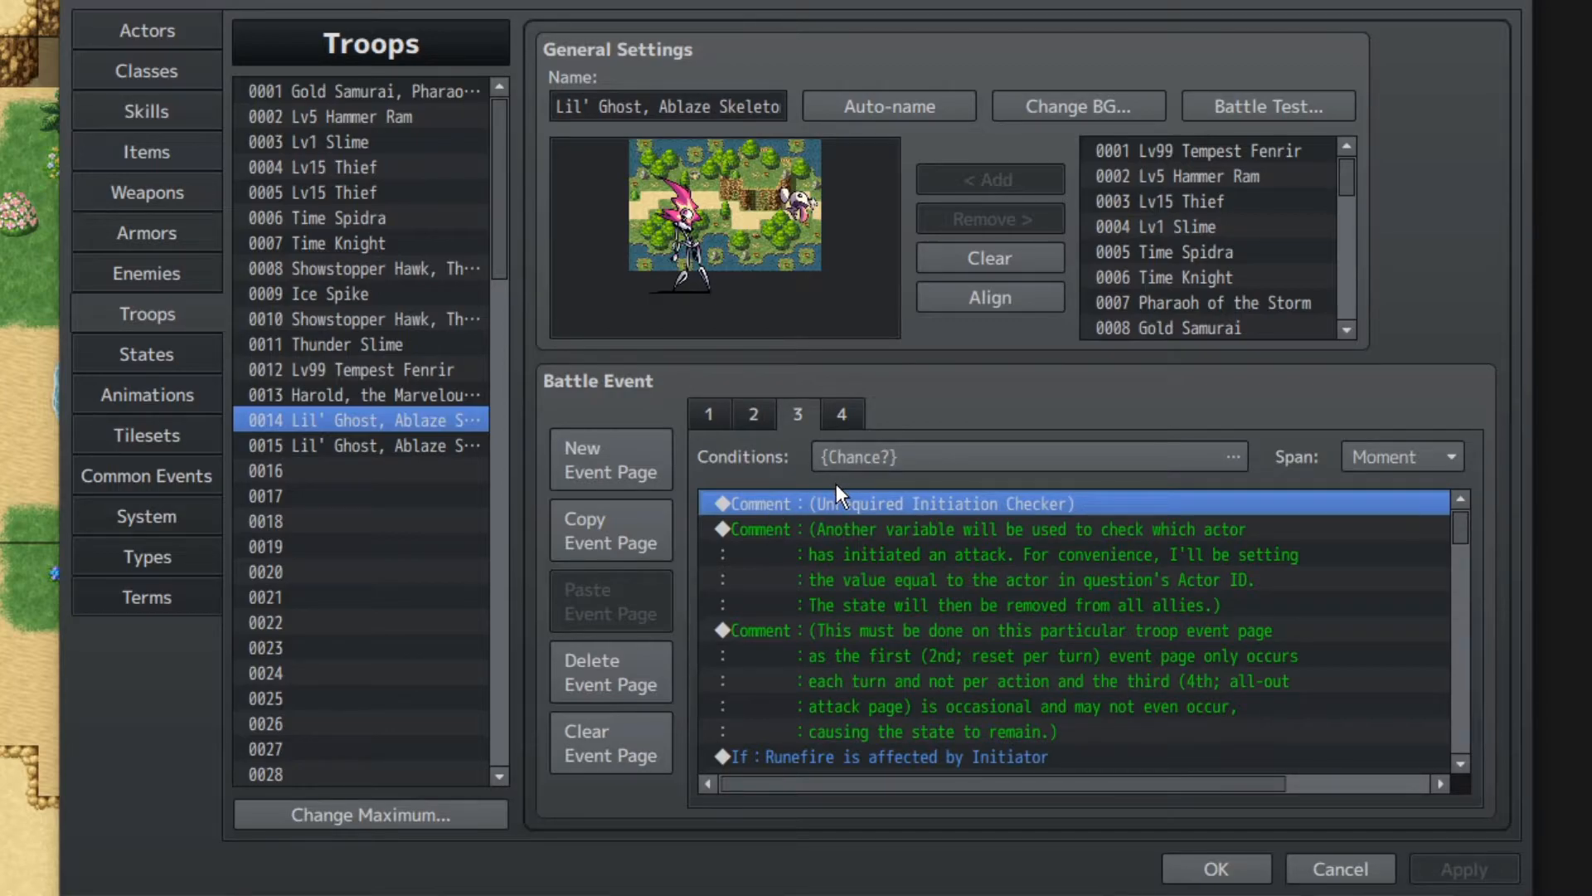
{"action": "double_click", "coordinate": [868, 457]}
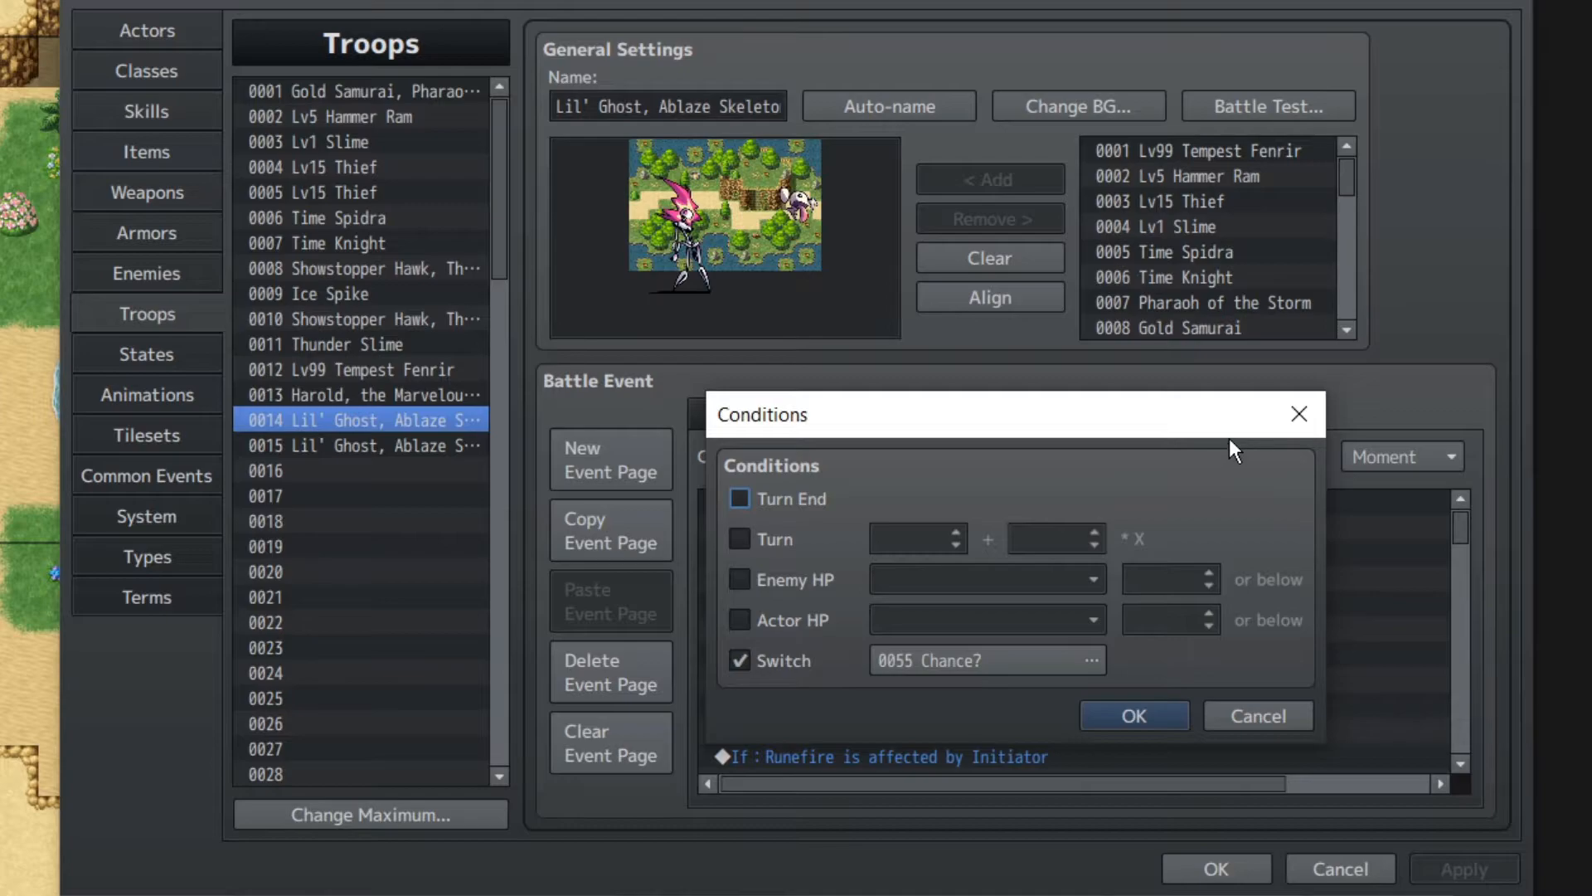
{"action": "left_click", "coordinate": [1298, 412]}
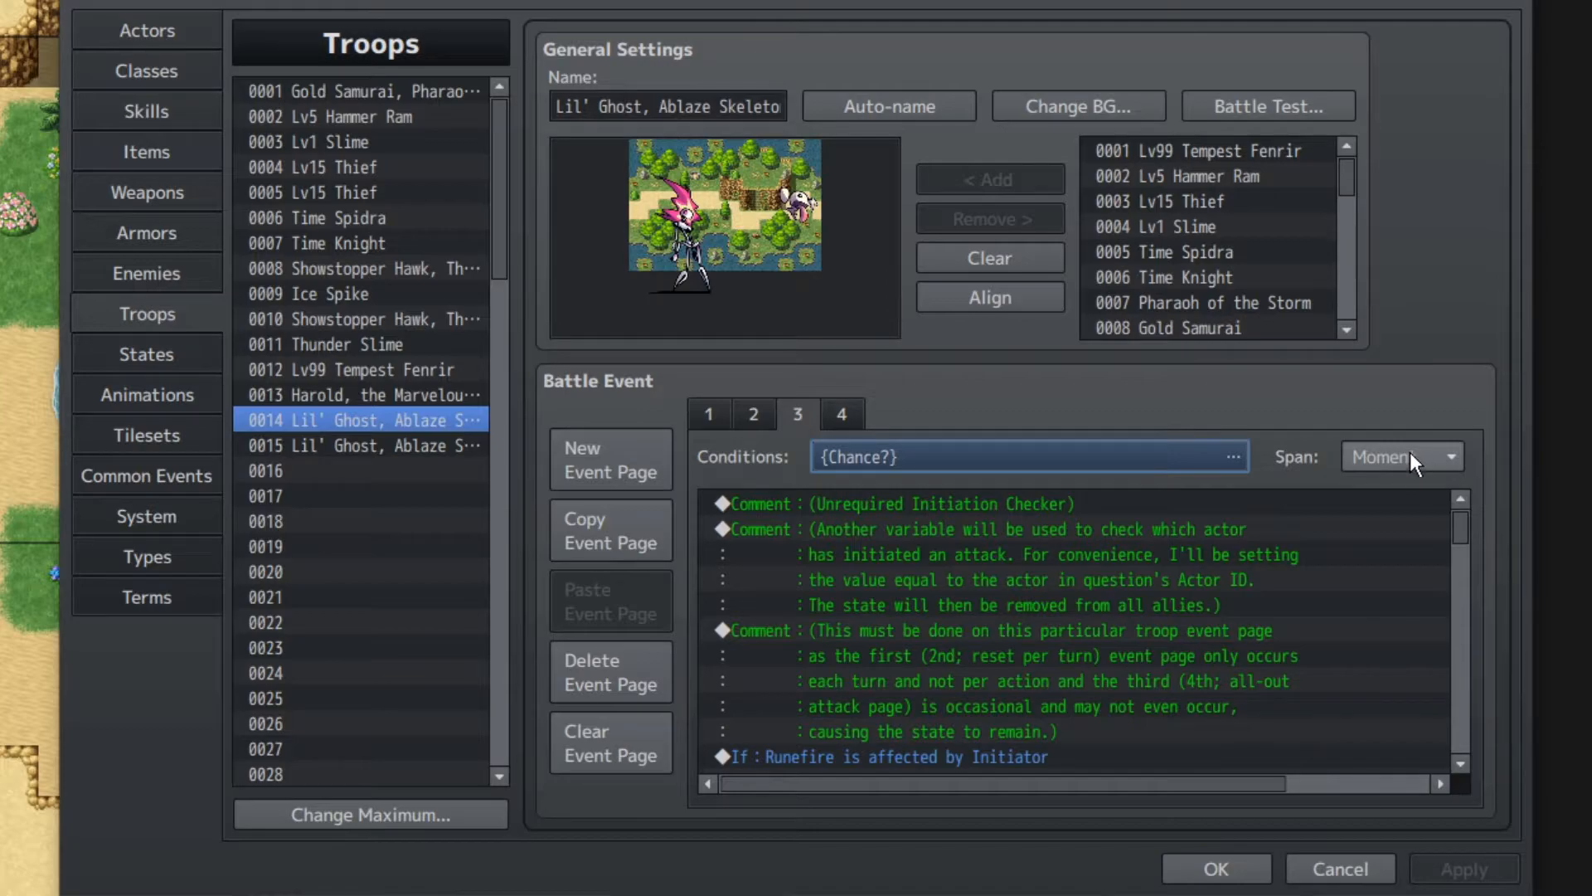
{"action": "left_click", "coordinate": [1417, 454]}
{"action": "left_click", "coordinate": [1393, 444]}
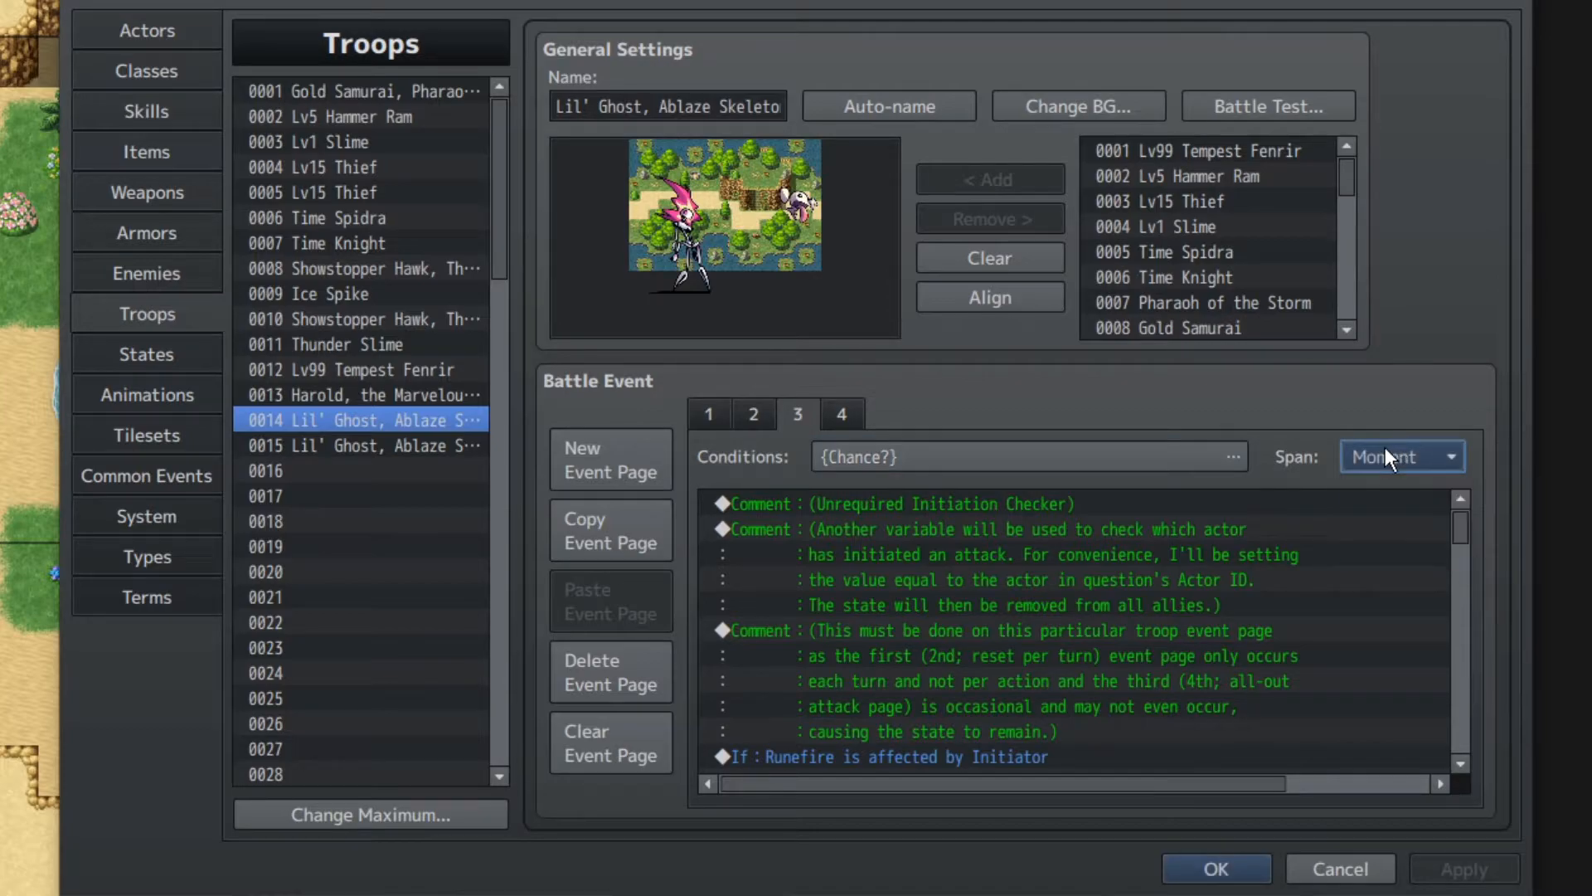
{"action": "left_click", "coordinate": [857, 426]}
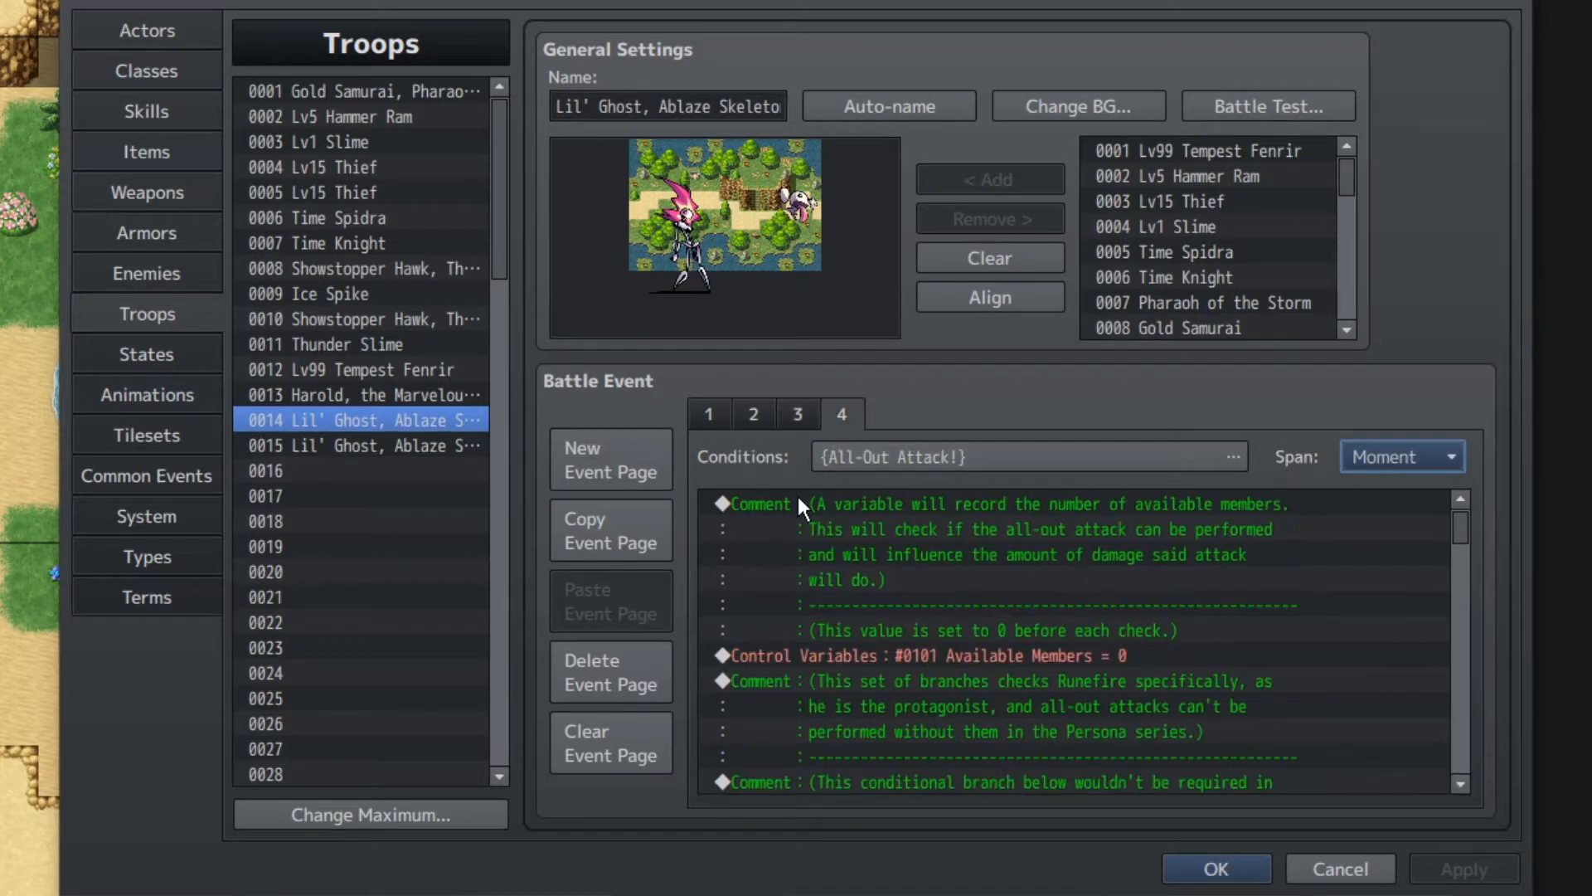
- Return to troop event page 3 and find the conditional branch checking whether Lil' Ghost is affected by Newly Downed
{"action": "left_click", "coordinate": [800, 411]}
{"action": "scroll", "coordinate": [886, 583], "scroll_direction": "down", "scroll_amount": 8}
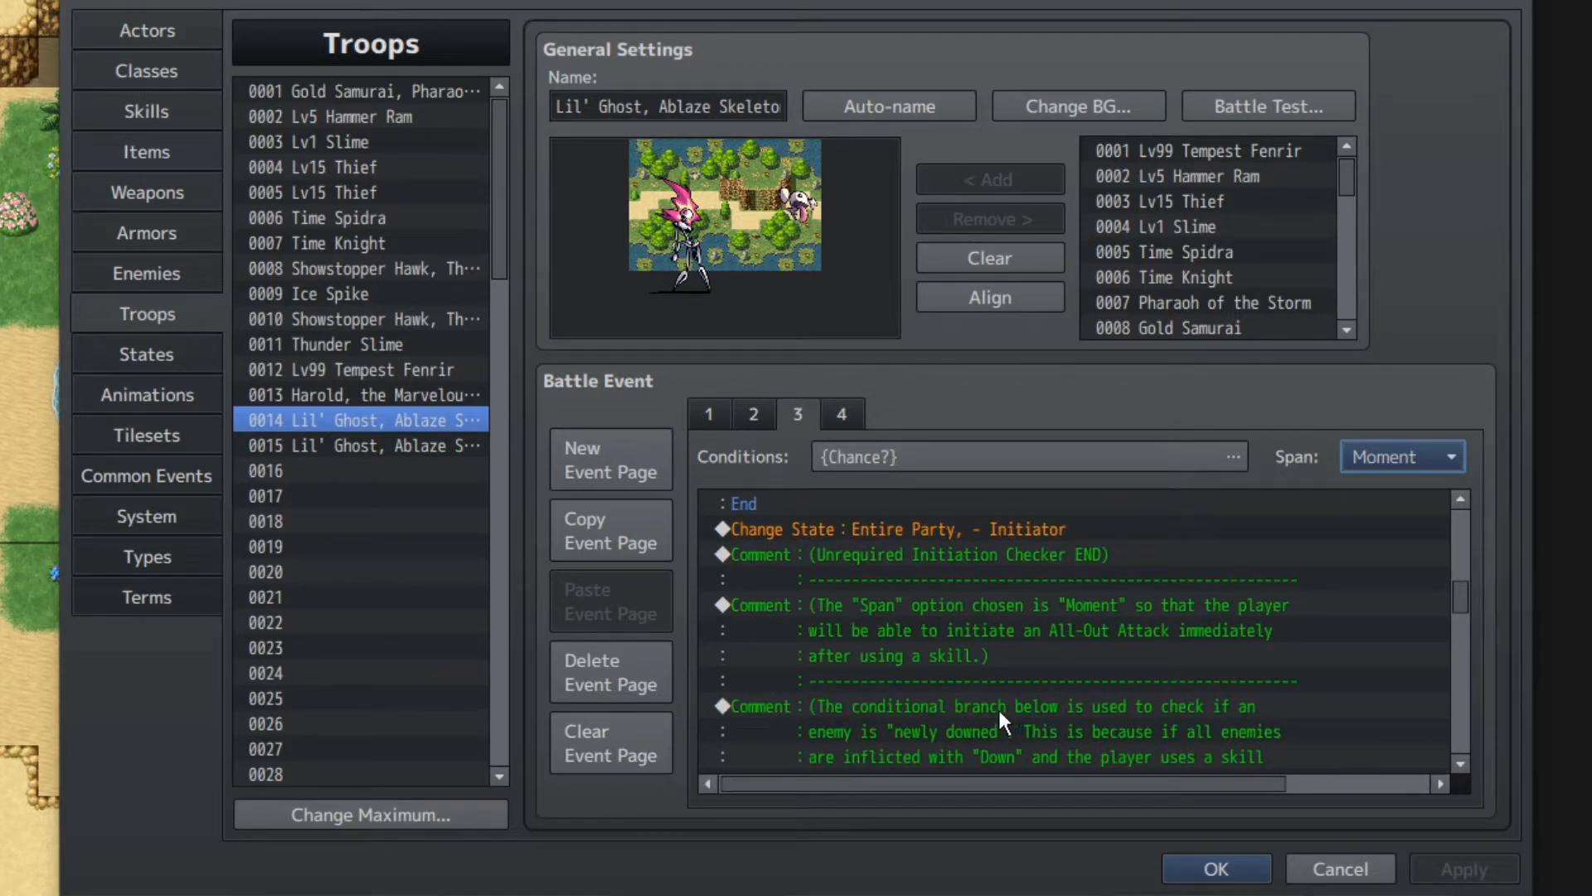
{"action": "scroll", "coordinate": [962, 671], "scroll_direction": "down", "scroll_amount": 3}
{"action": "left_click", "coordinate": [898, 647]}
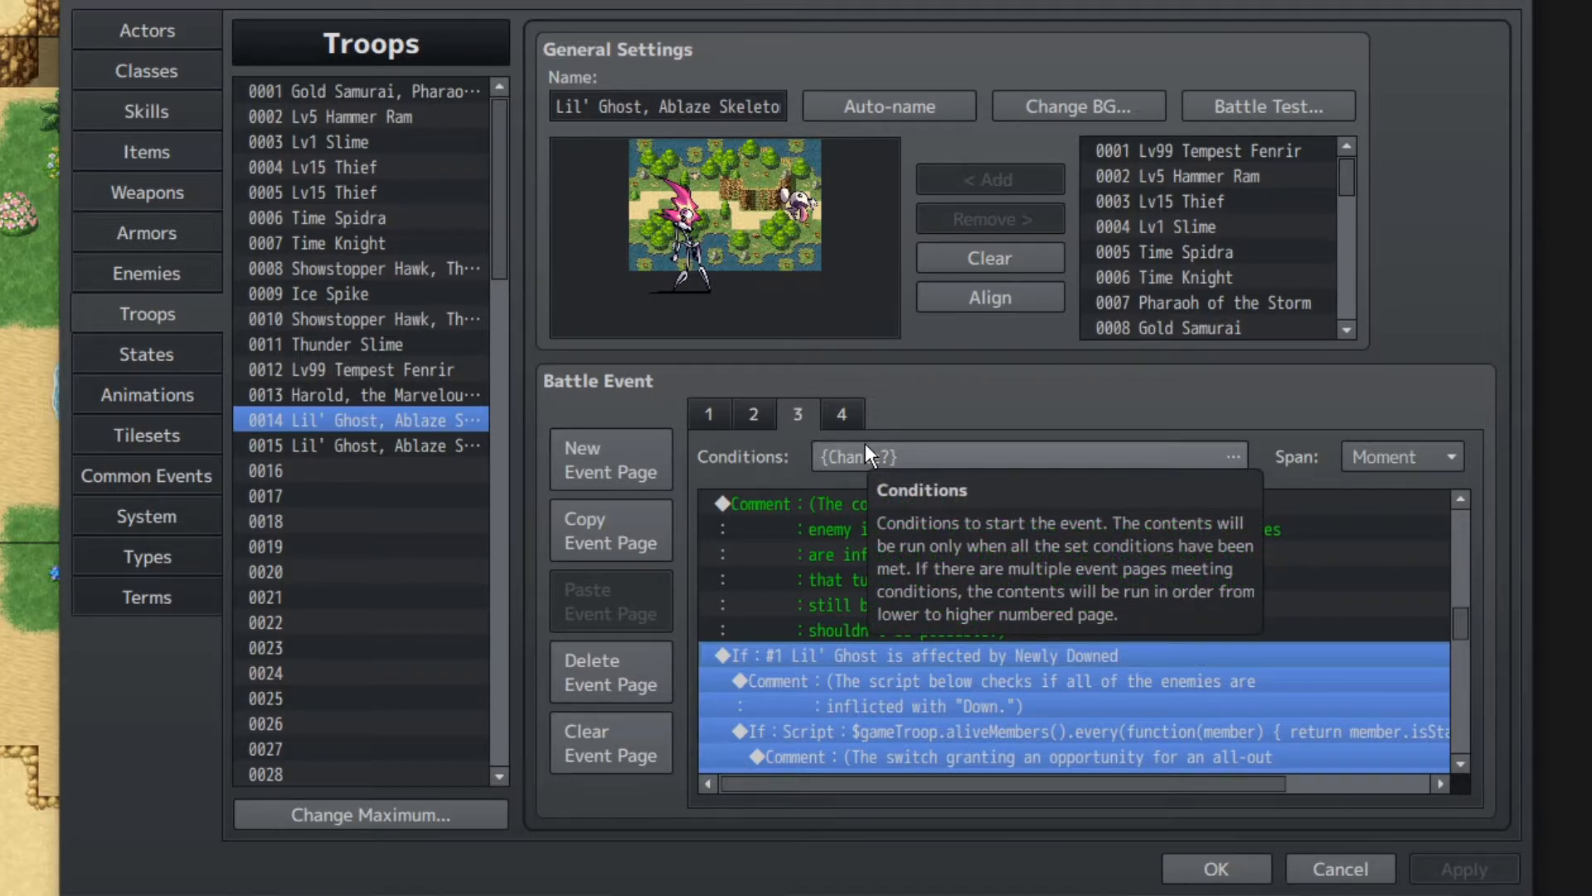
{"action": "left_click", "coordinate": [880, 674]}
{"action": "left_click", "coordinate": [853, 660]}
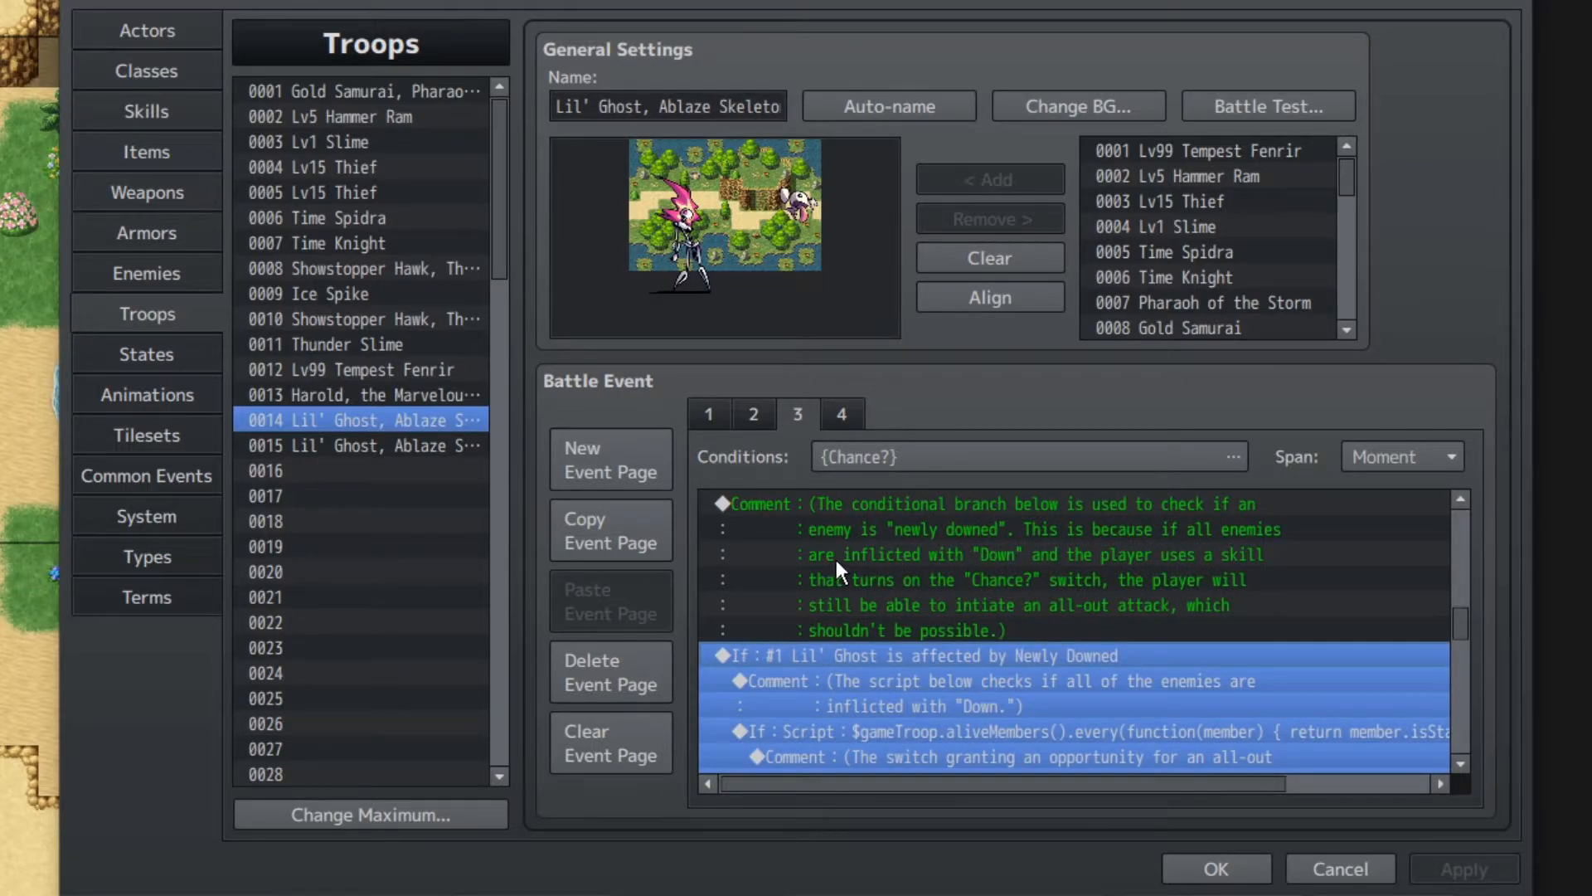
- Examine the comment and script check nested in the Lil' Ghost branch, down to its switch commands
{"action": "scroll", "coordinate": [962, 618], "scroll_direction": "down", "scroll_amount": 1}
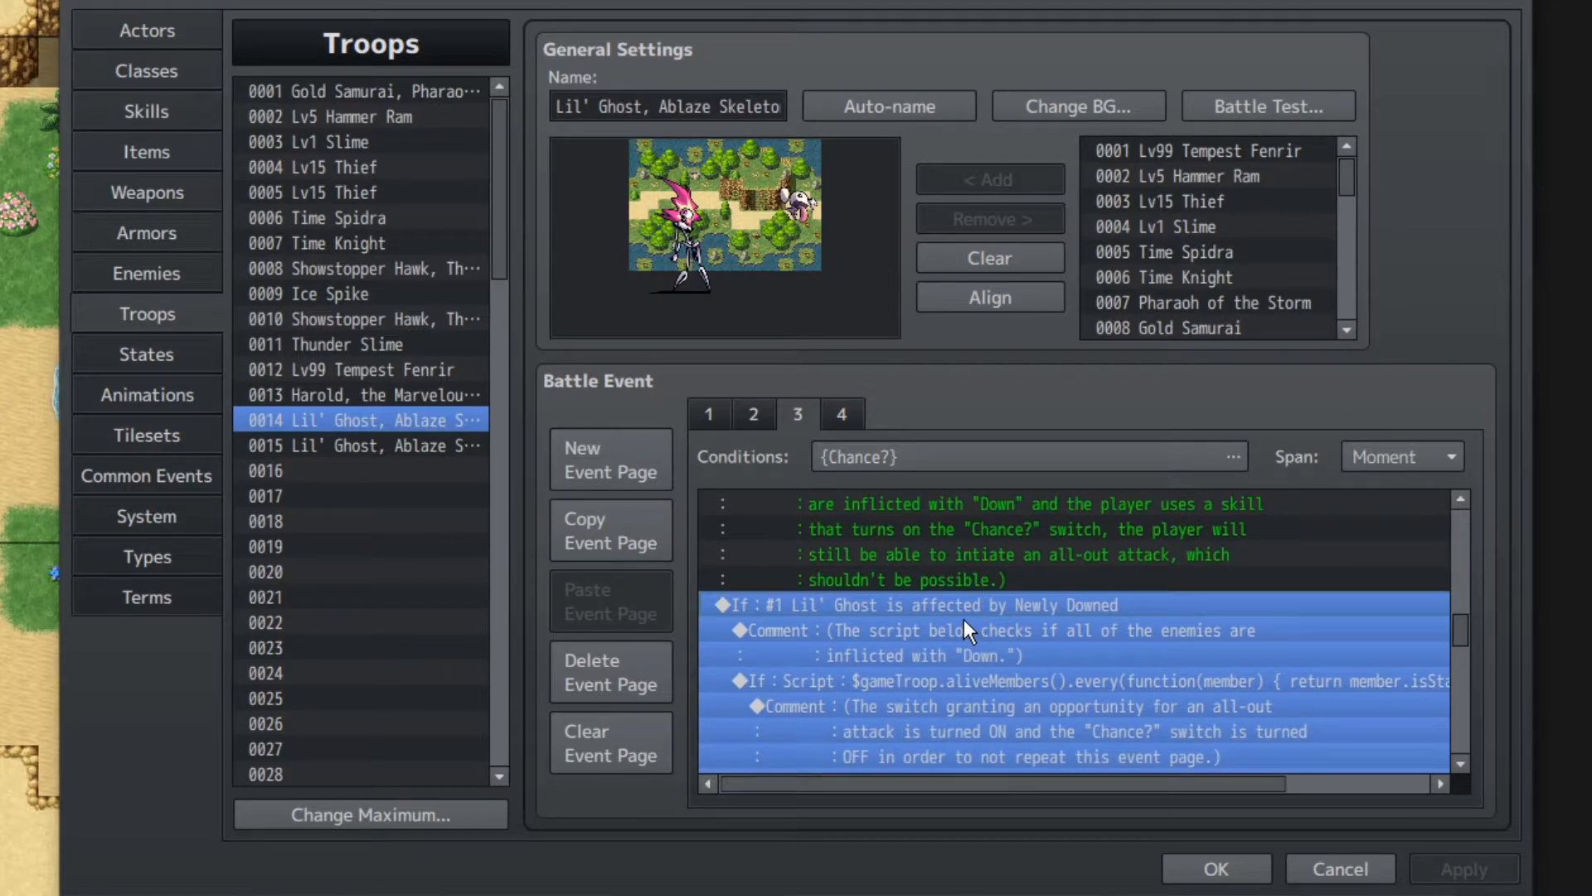
{"action": "left_click", "coordinate": [964, 622]}
{"action": "scroll", "coordinate": [962, 630], "scroll_direction": "down", "scroll_amount": 2}
{"action": "scroll", "coordinate": [933, 507], "scroll_direction": "up", "scroll_amount": 1}
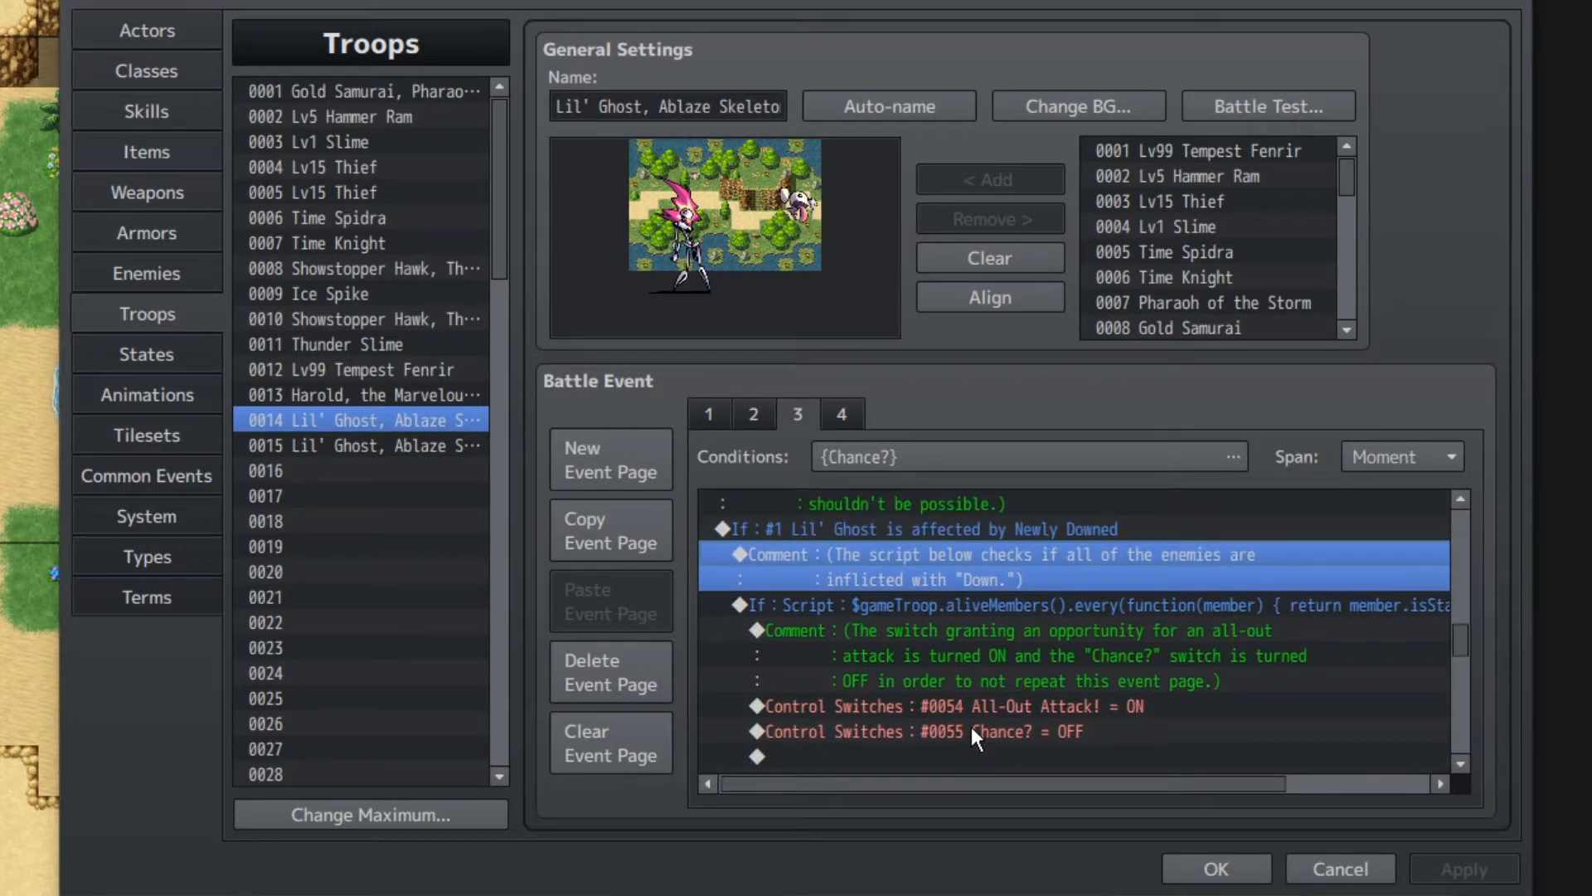
- Compare the Lil' Ghost branch with the repeated Ablaze Skeleton branch under Else
{"action": "left_click", "coordinate": [943, 526]}
{"action": "scroll", "coordinate": [959, 582], "scroll_direction": "down", "scroll_amount": 5}
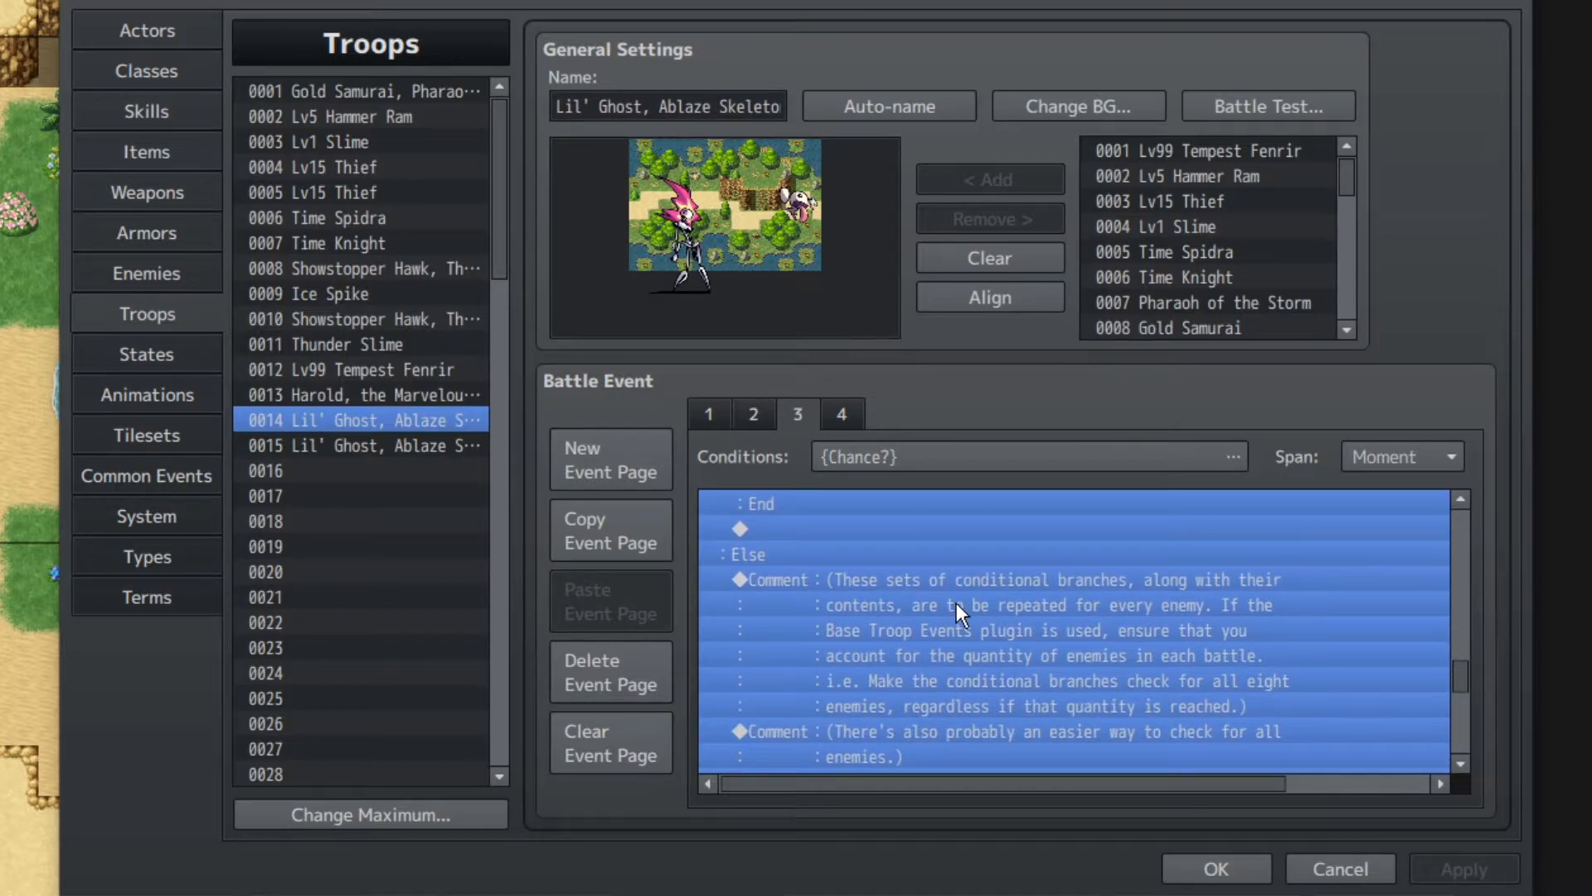
{"action": "scroll", "coordinate": [945, 580], "scroll_direction": "down", "scroll_amount": 5}
{"action": "scroll", "coordinate": [937, 566], "scroll_direction": "up", "scroll_amount": 7}
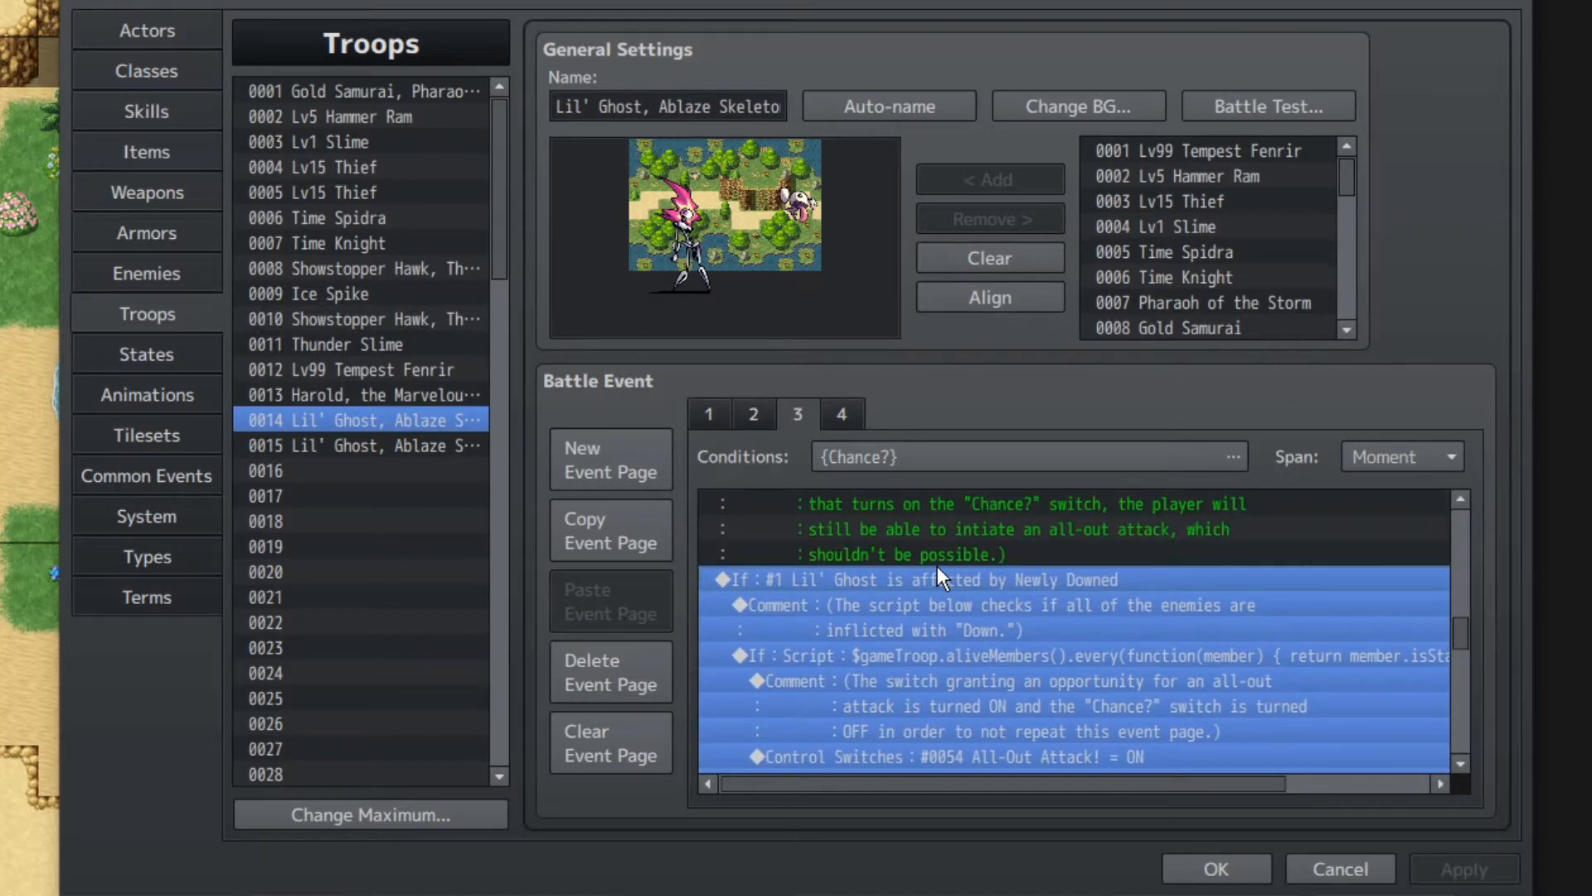
{"action": "left_click", "coordinate": [927, 609]}
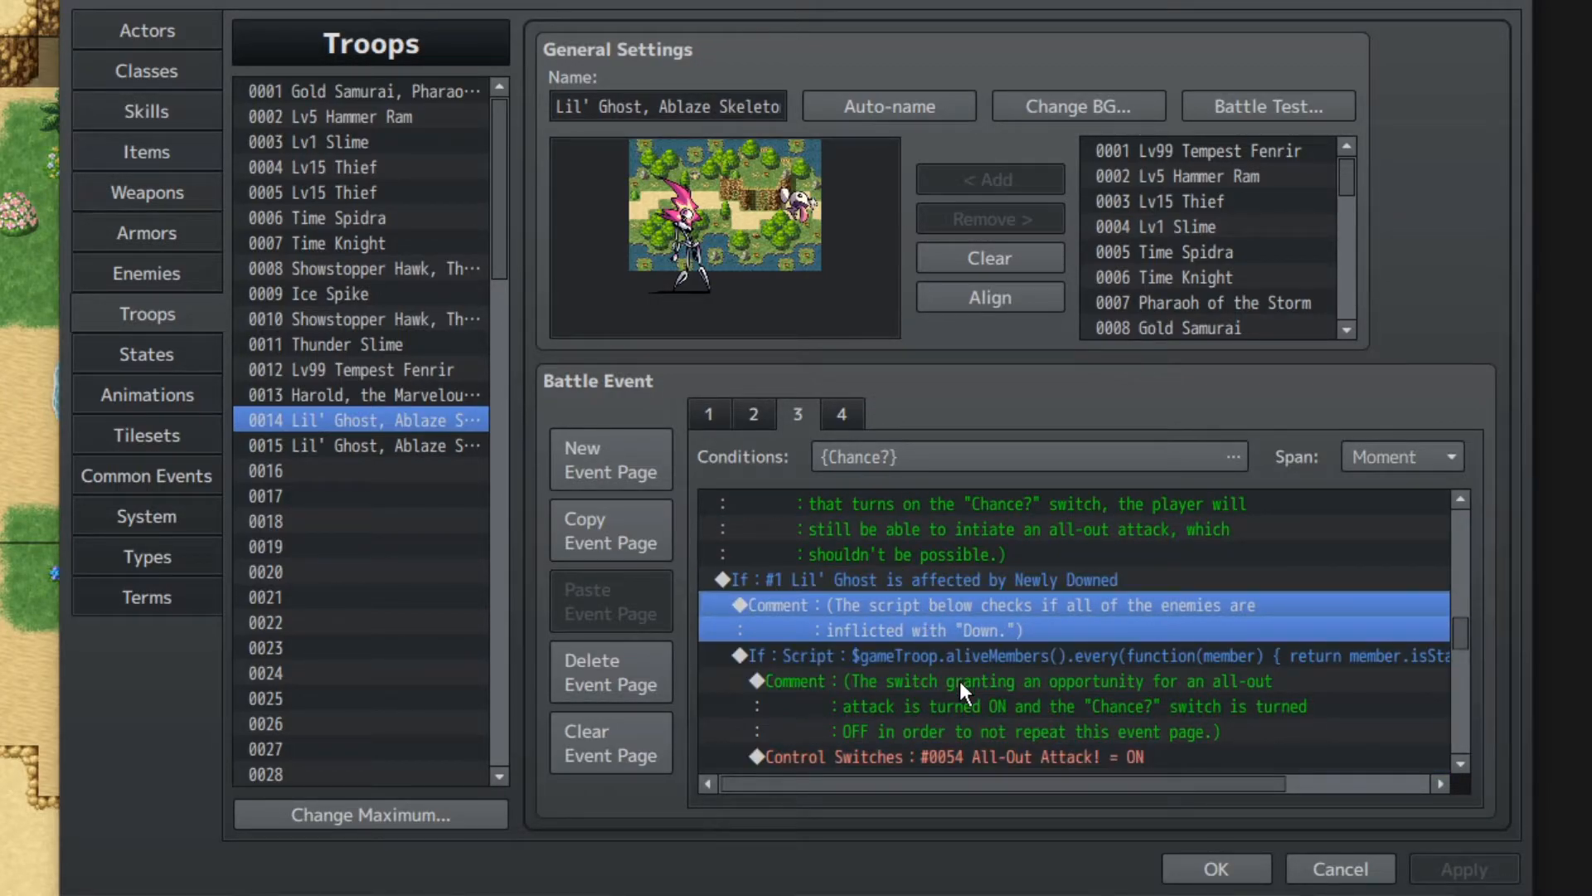
{"action": "scroll", "coordinate": [962, 663], "scroll_direction": "down", "scroll_amount": 6}
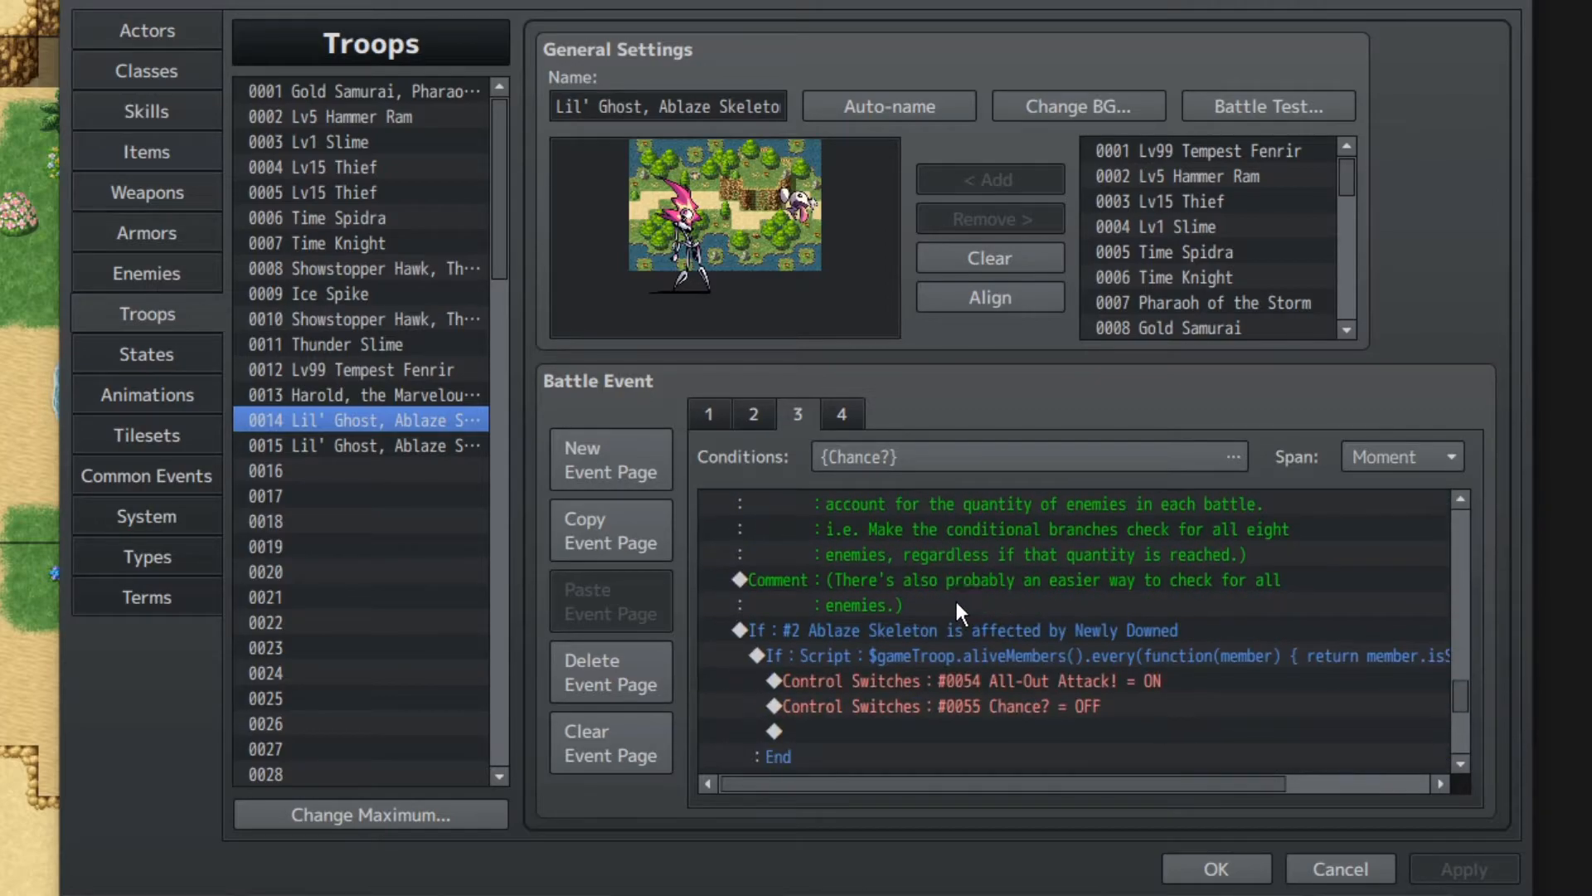
{"action": "scroll", "coordinate": [953, 590], "scroll_direction": "up", "scroll_amount": 6}
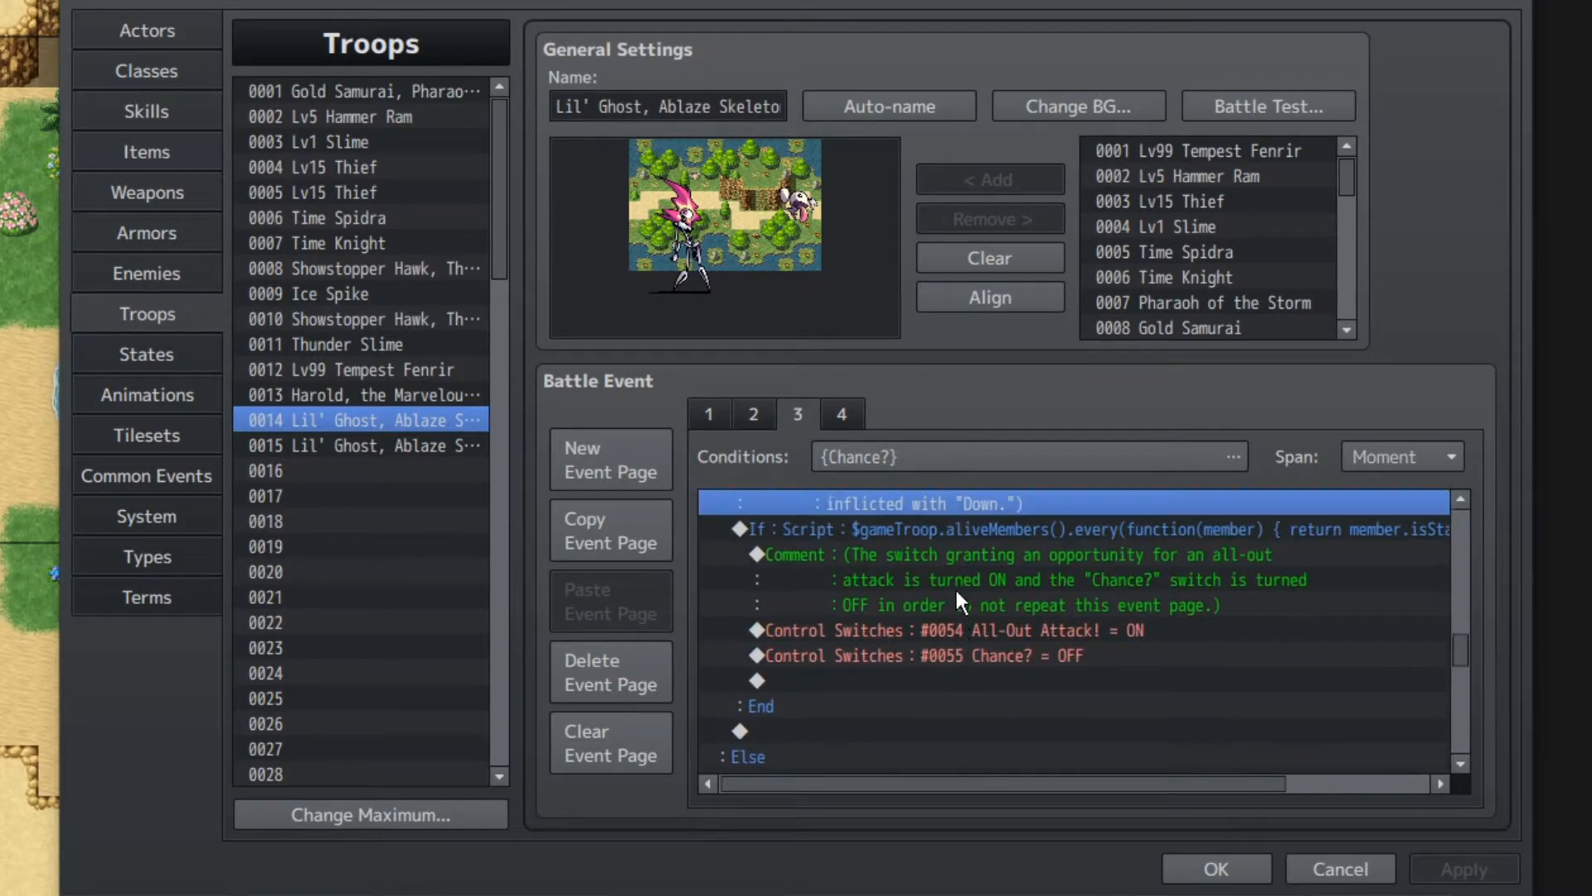
{"action": "scroll", "coordinate": [936, 565], "scroll_direction": "up", "scroll_amount": 1}
- Review the whole Lil' Ghost conditional branch through to the closing comment and final Chance? switch command
{"action": "left_click", "coordinate": [883, 679]}
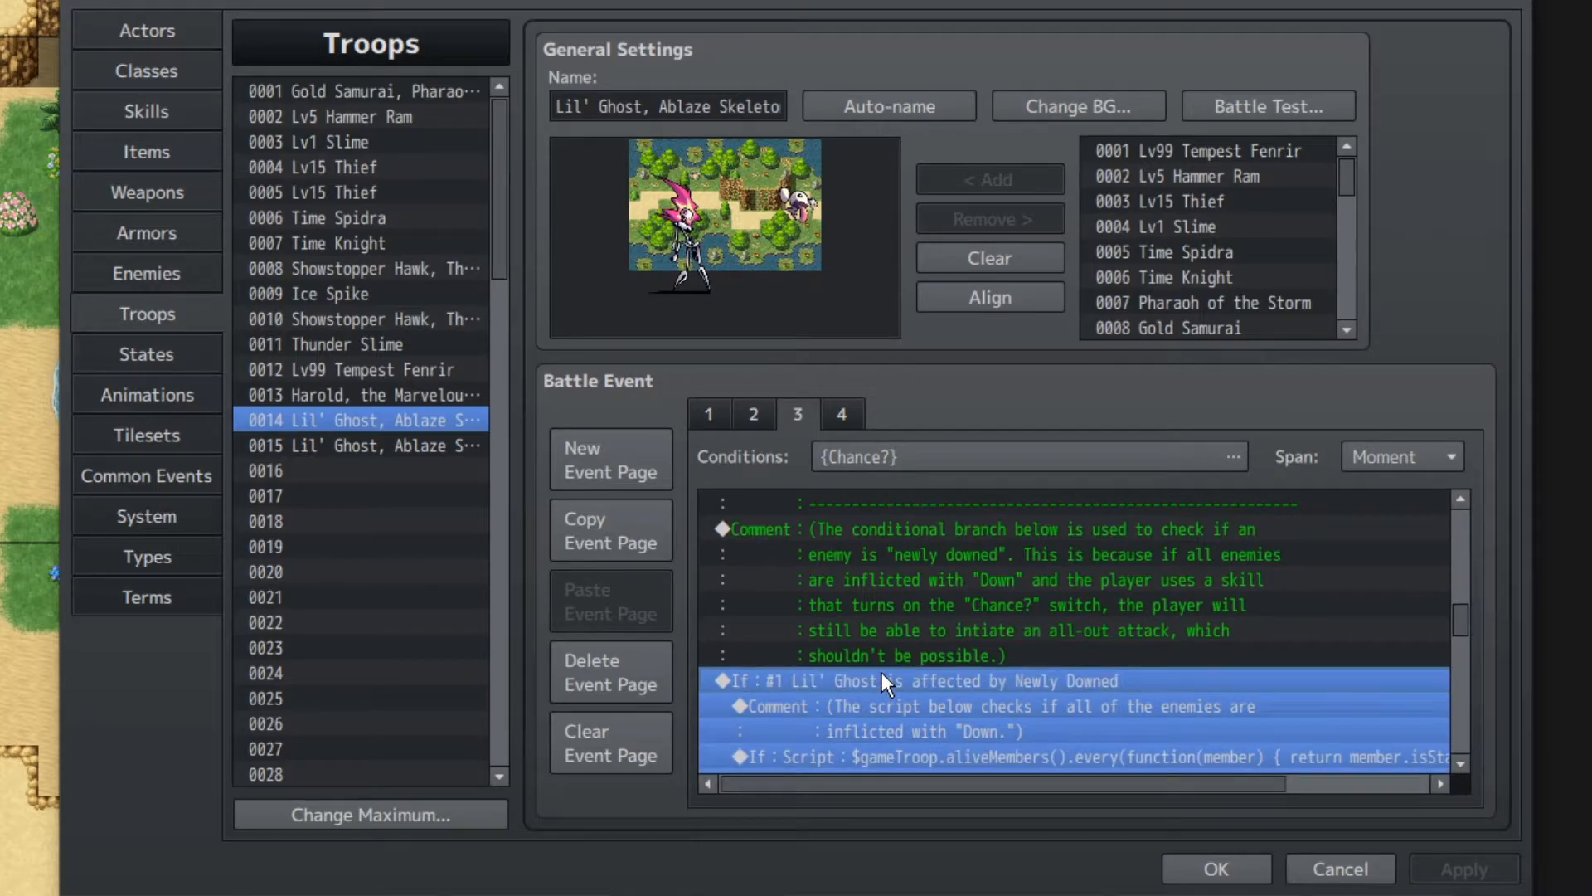
{"action": "scroll", "coordinate": [900, 647], "scroll_direction": "down", "scroll_amount": 1}
{"action": "left_click", "coordinate": [962, 594]}
{"action": "left_click", "coordinate": [972, 580]}
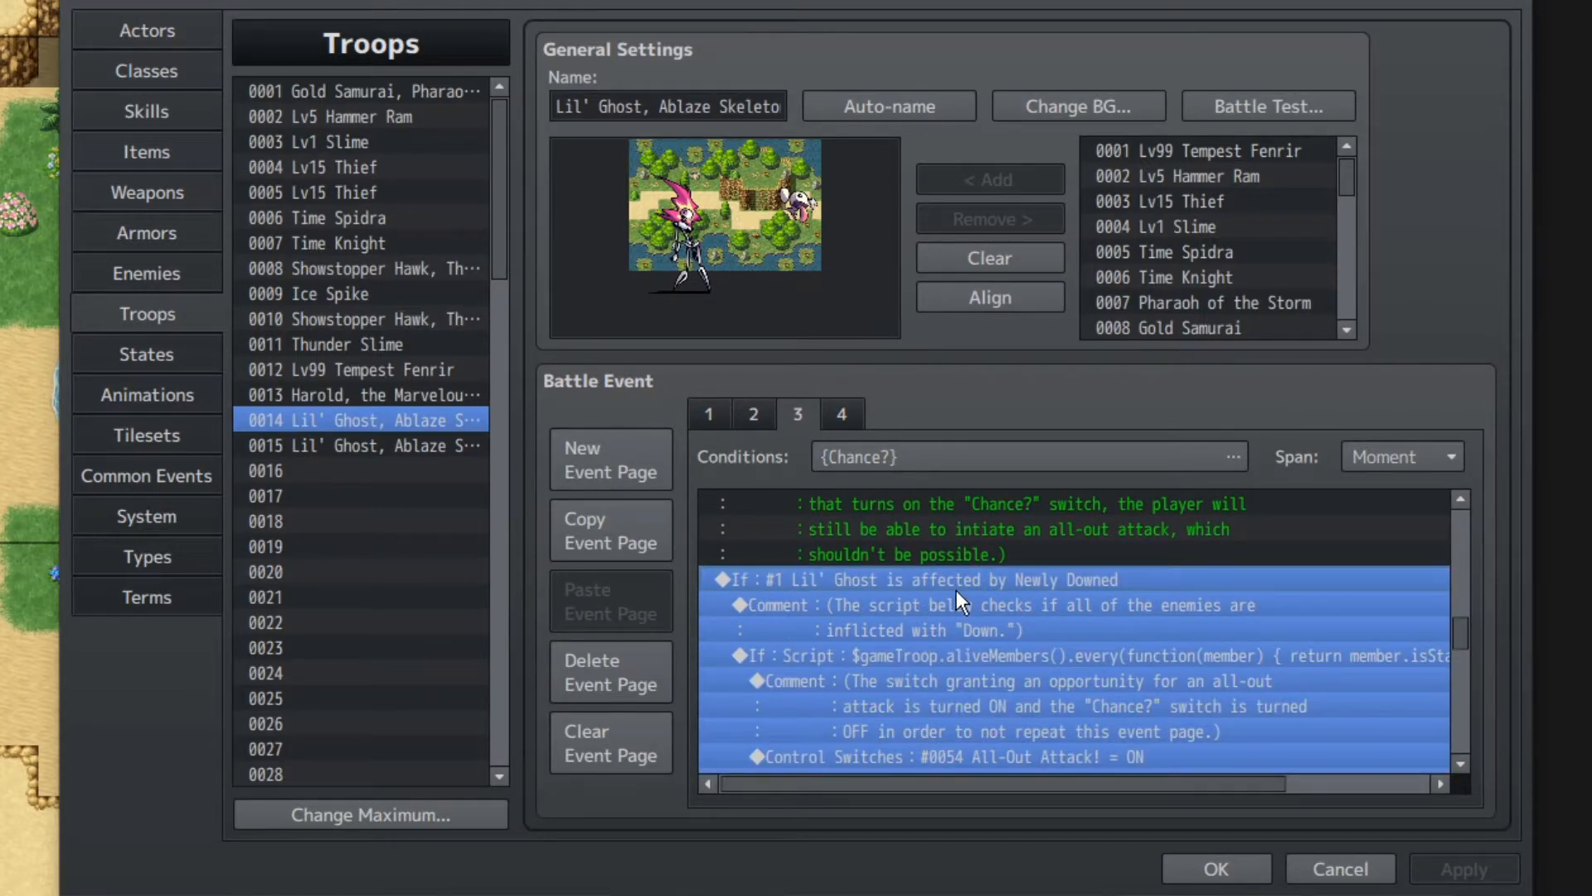
{"action": "scroll", "coordinate": [948, 589], "scroll_direction": "down", "scroll_amount": 1}
{"action": "scroll", "coordinate": [926, 674], "scroll_direction": "up", "scroll_amount": 1}
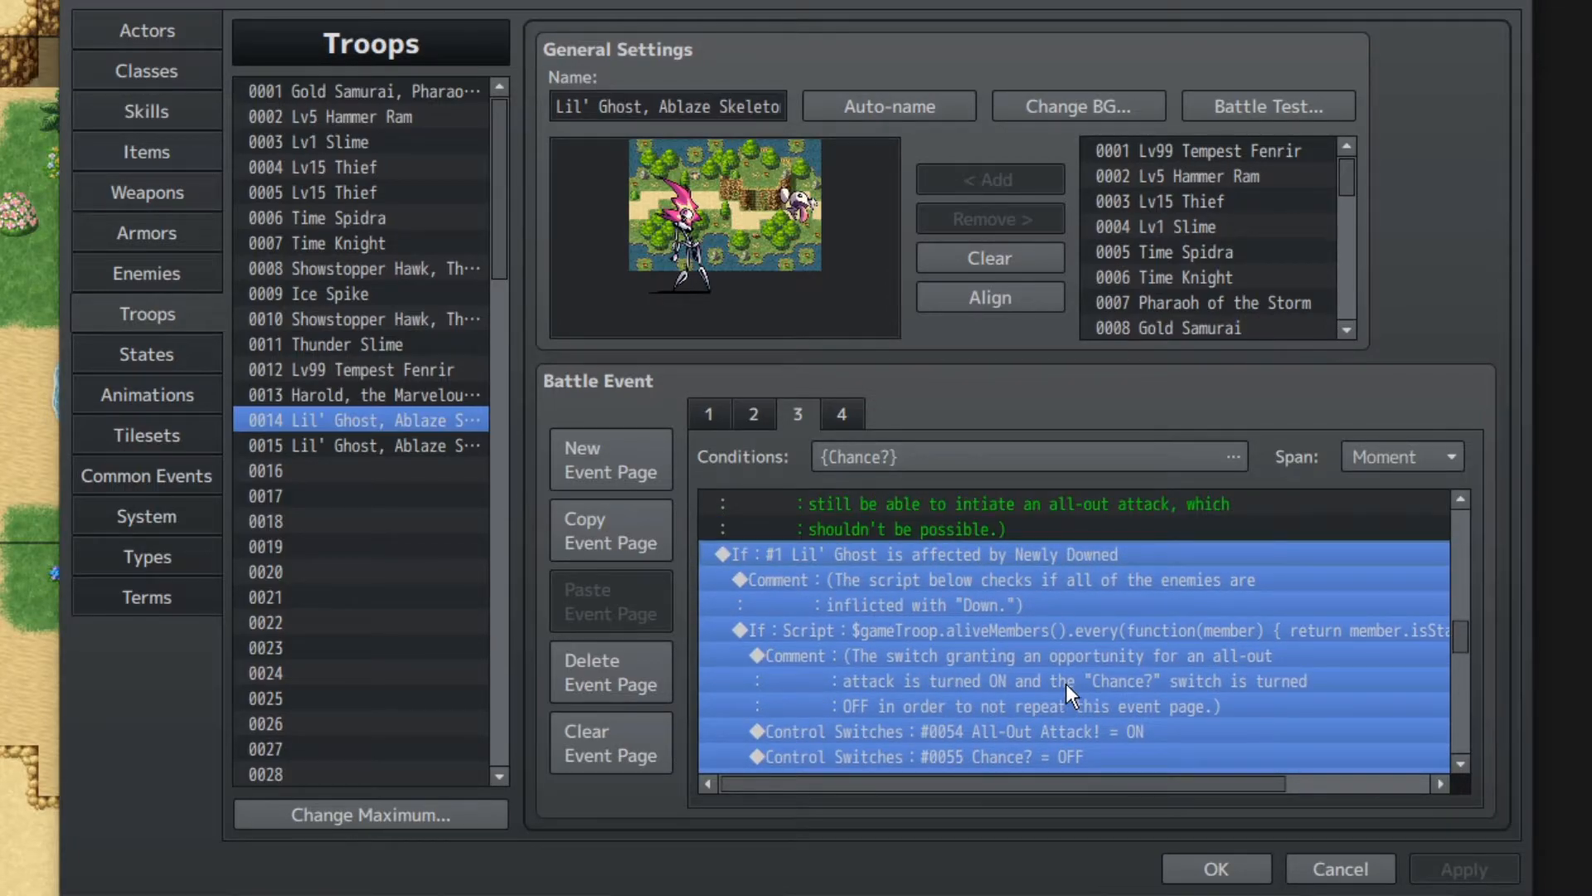
{"action": "scroll", "coordinate": [1062, 666], "scroll_direction": "down", "scroll_amount": 3}
{"action": "scroll", "coordinate": [1020, 640], "scroll_direction": "down", "scroll_amount": 5}
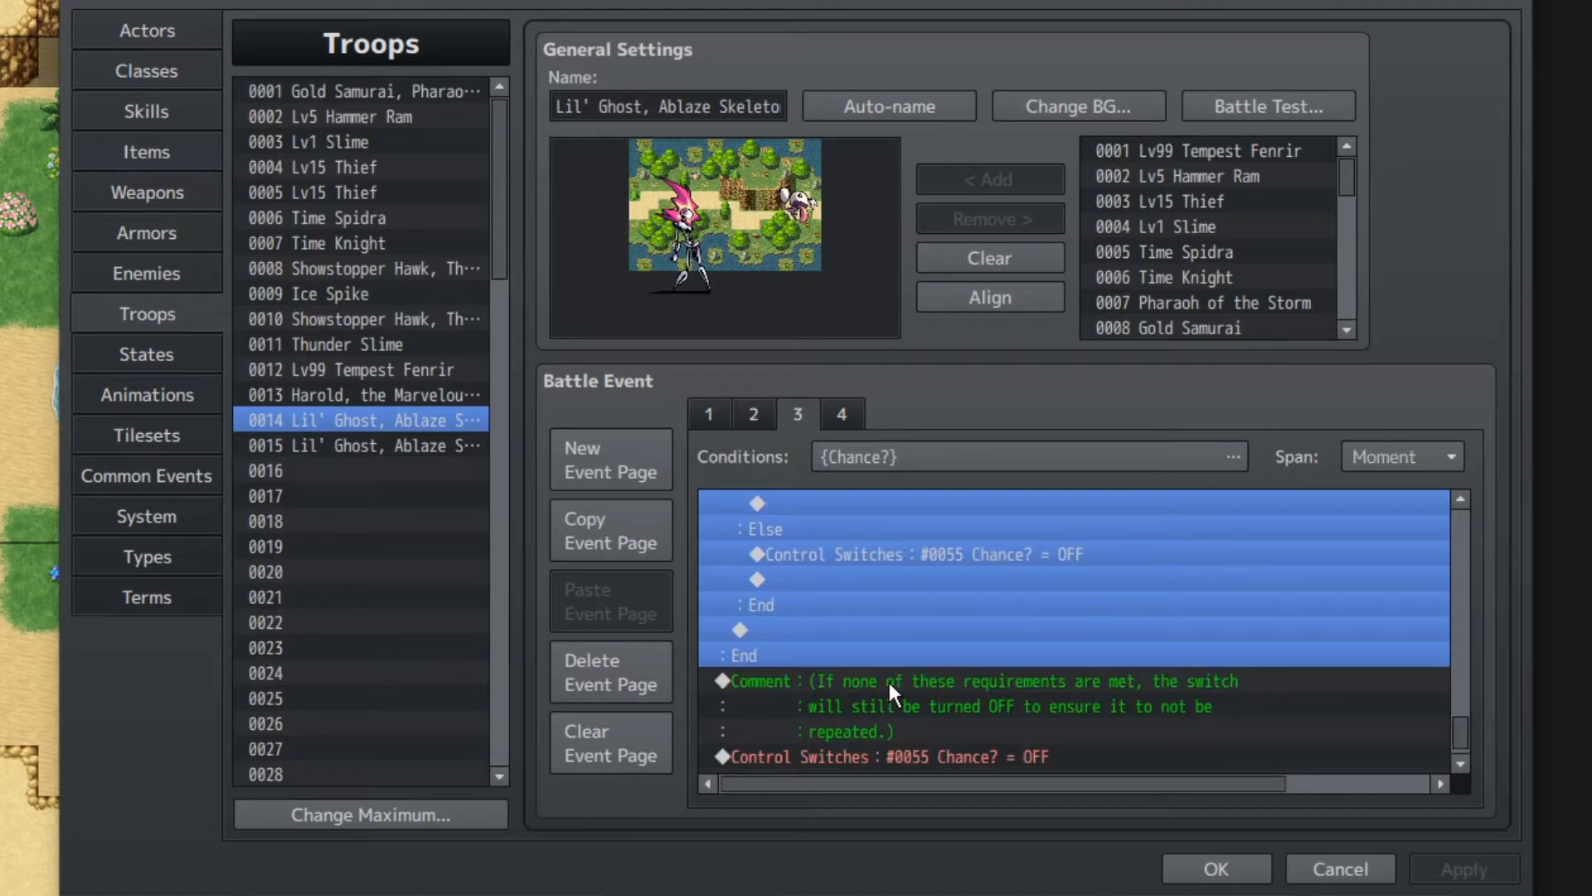
- Go back to the Lil' Ghost branch and examine its nested script condition on all living troop members
{"action": "scroll", "coordinate": [948, 615], "scroll_direction": "up", "scroll_amount": 3}
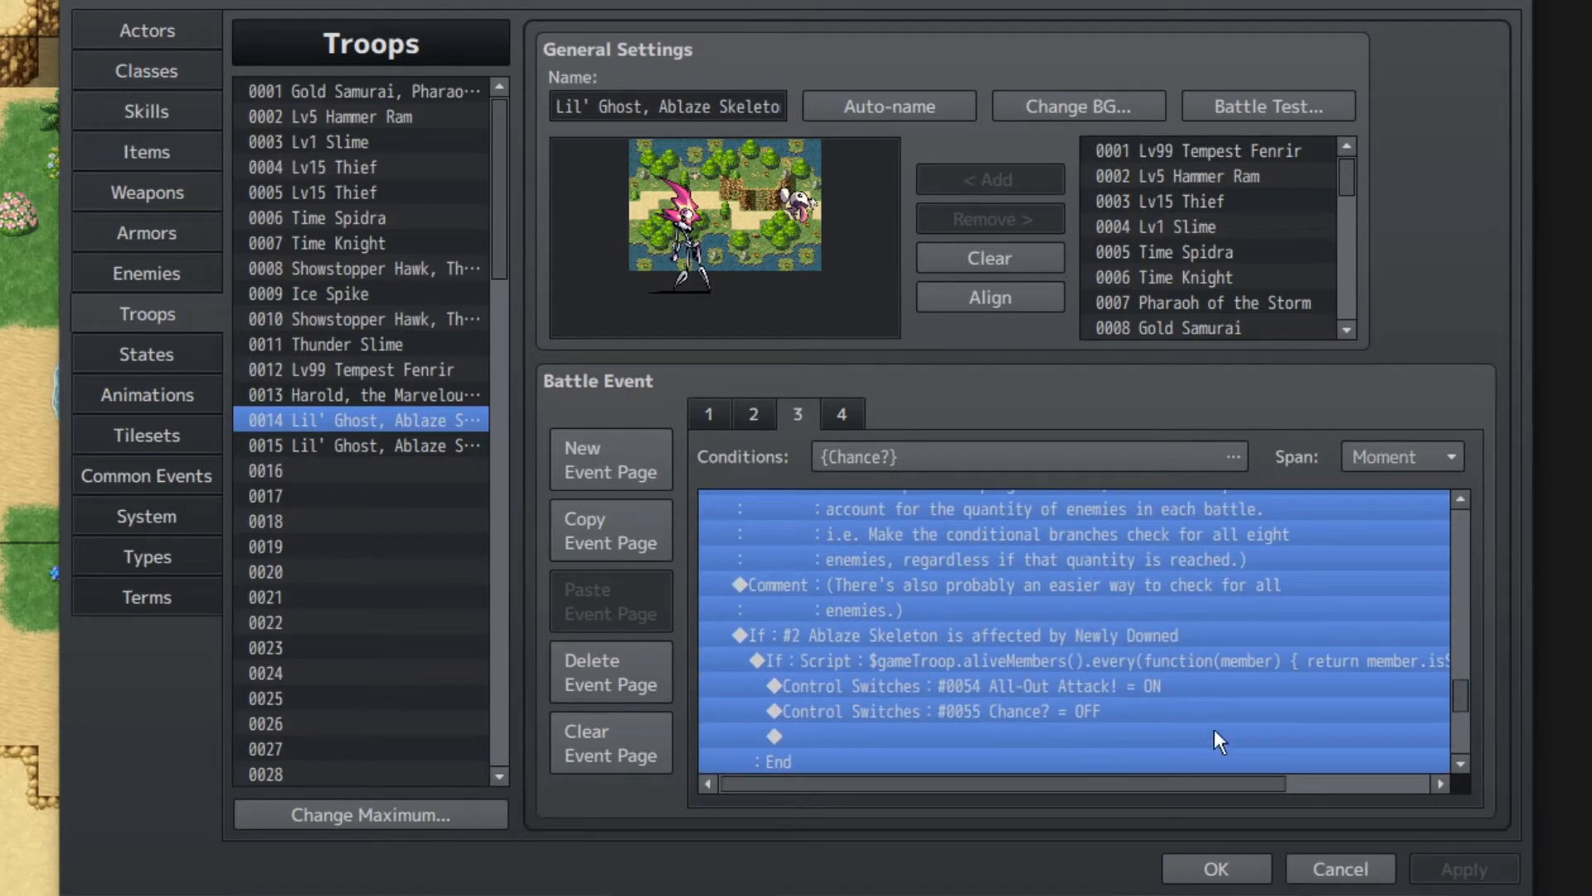
{"action": "scroll", "coordinate": [991, 680], "scroll_direction": "up", "scroll_amount": 5}
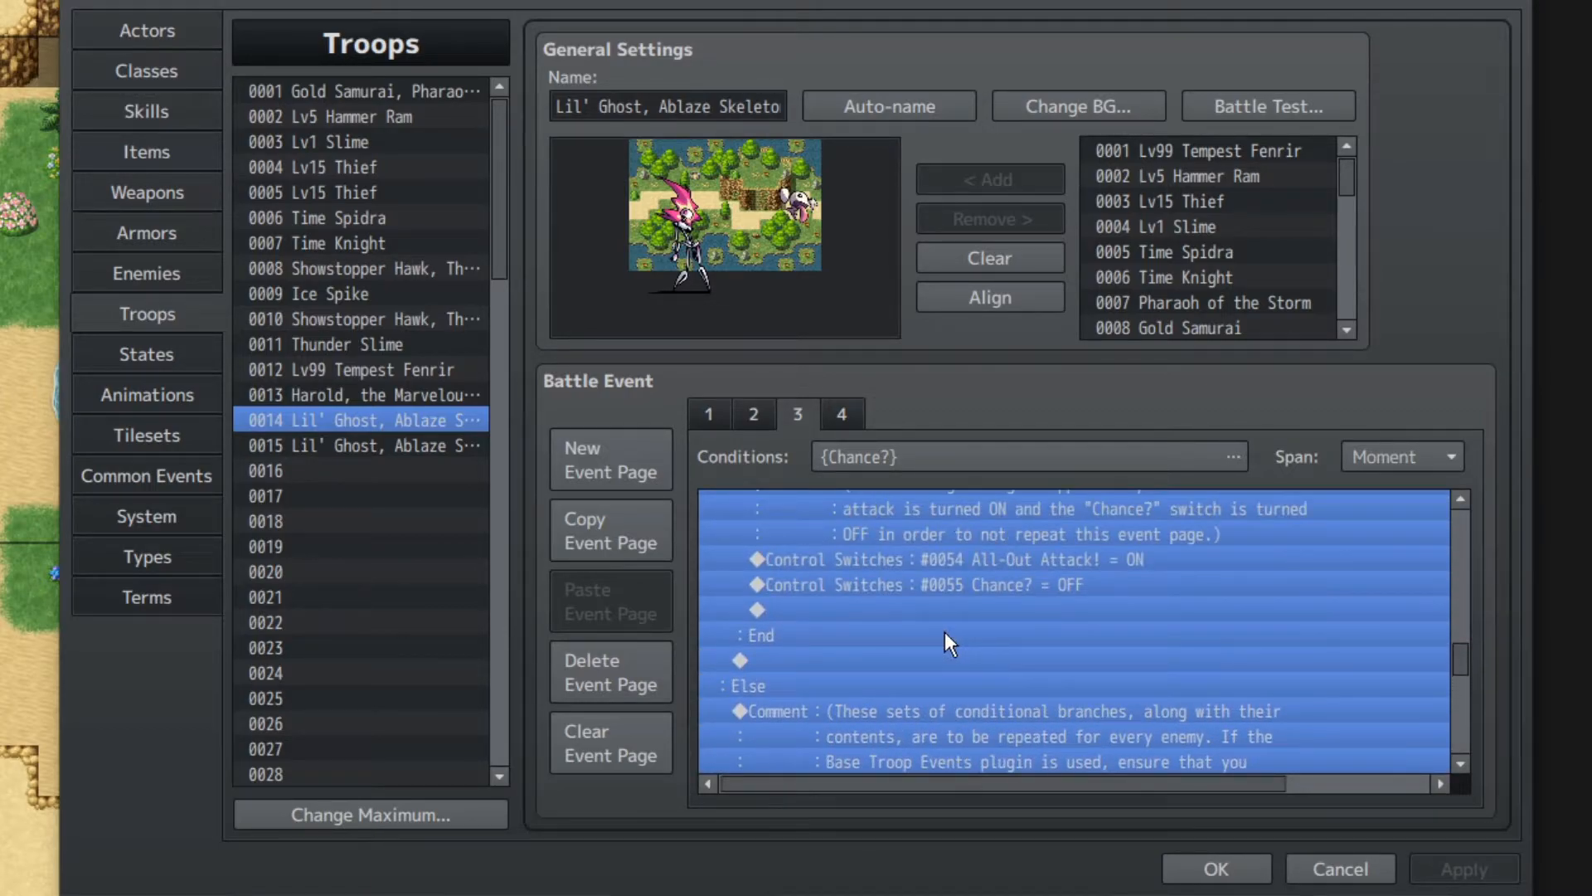
{"action": "left_click", "coordinate": [918, 659]}
{"action": "scroll", "coordinate": [934, 622], "scroll_direction": "down", "scroll_amount": 2}
{"action": "left_click", "coordinate": [928, 536]}
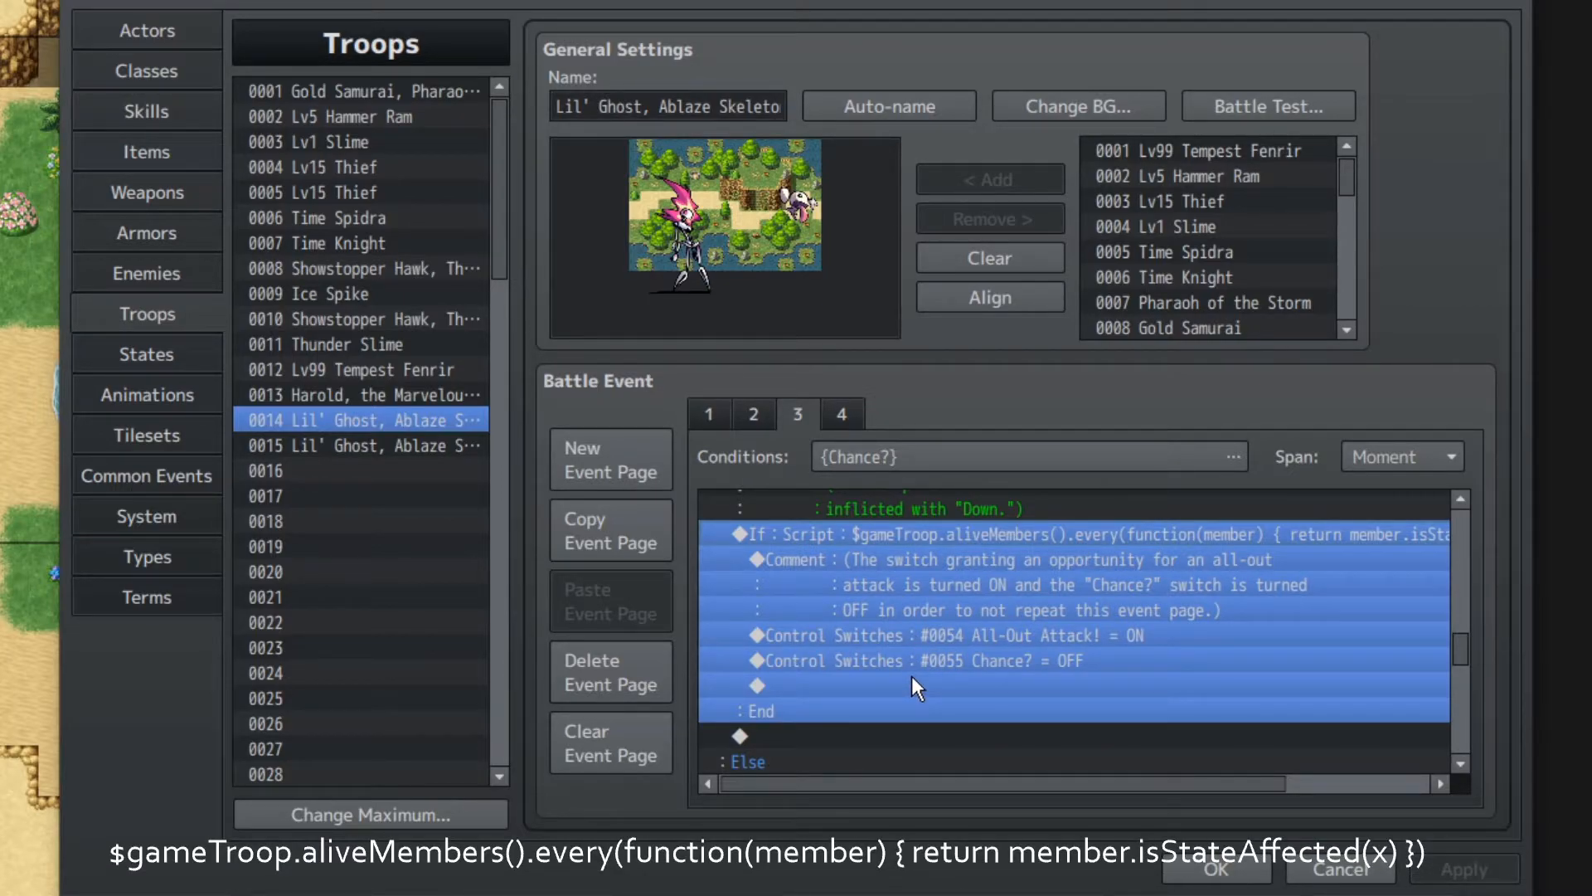
{"action": "scroll", "coordinate": [973, 674], "scroll_direction": "up", "scroll_amount": 1}
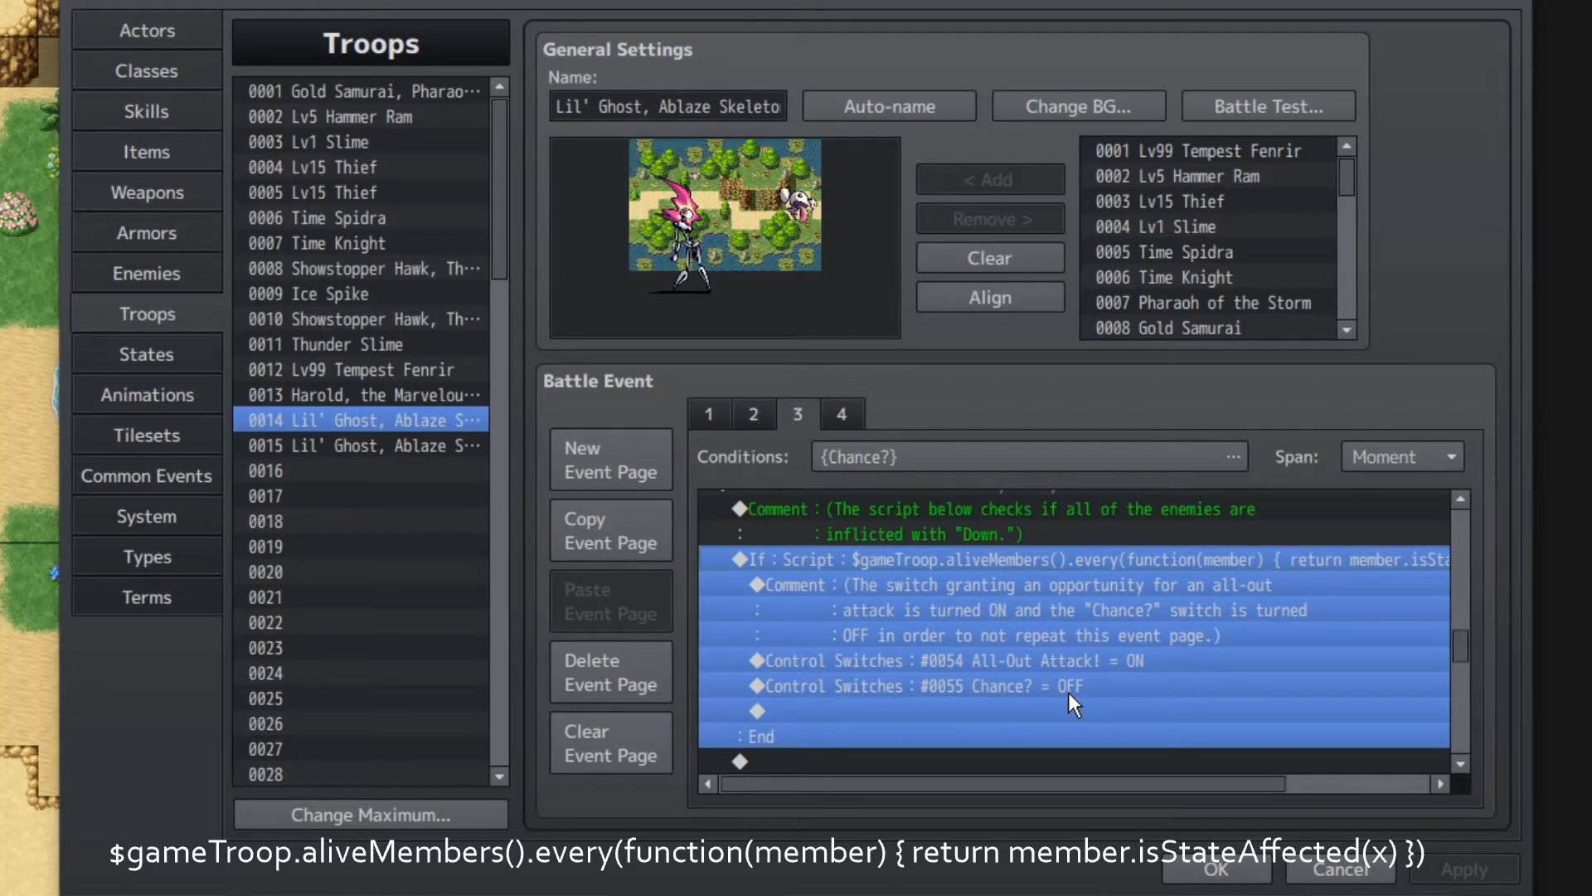
- Examine the commands inside the script condition that turn switch 0054 All-Out Attack! on and switch 0055 Chance? off
{"action": "left_click", "coordinate": [1124, 606]}
{"action": "left_click", "coordinate": [1102, 529]}
{"action": "left_click", "coordinate": [1108, 569]}
{"action": "left_click", "coordinate": [1073, 662]}
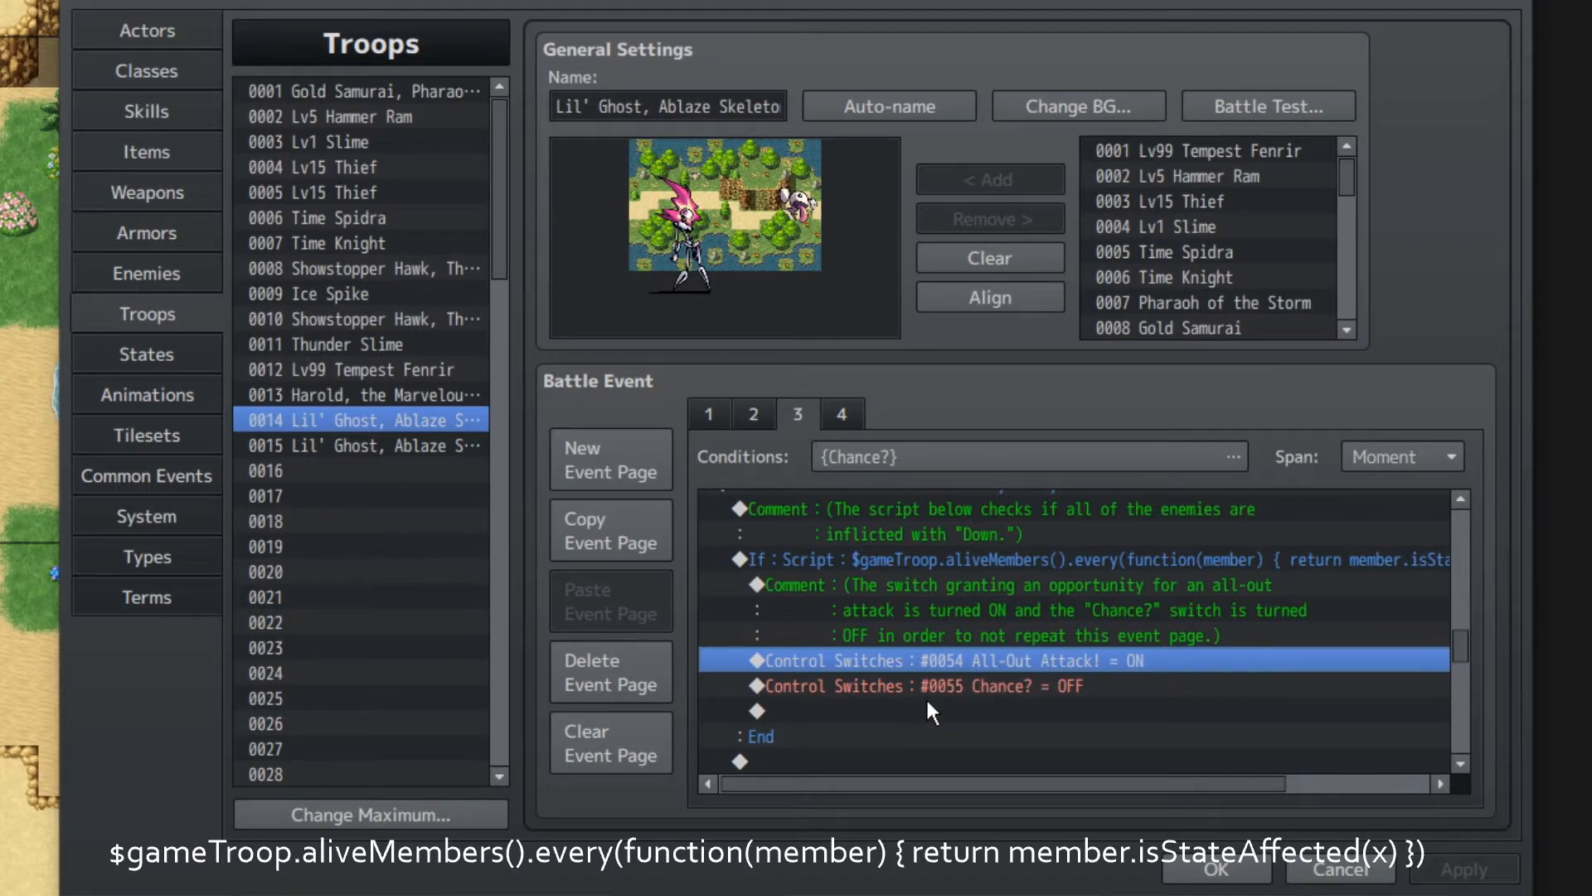
{"action": "left_click", "coordinate": [949, 684]}
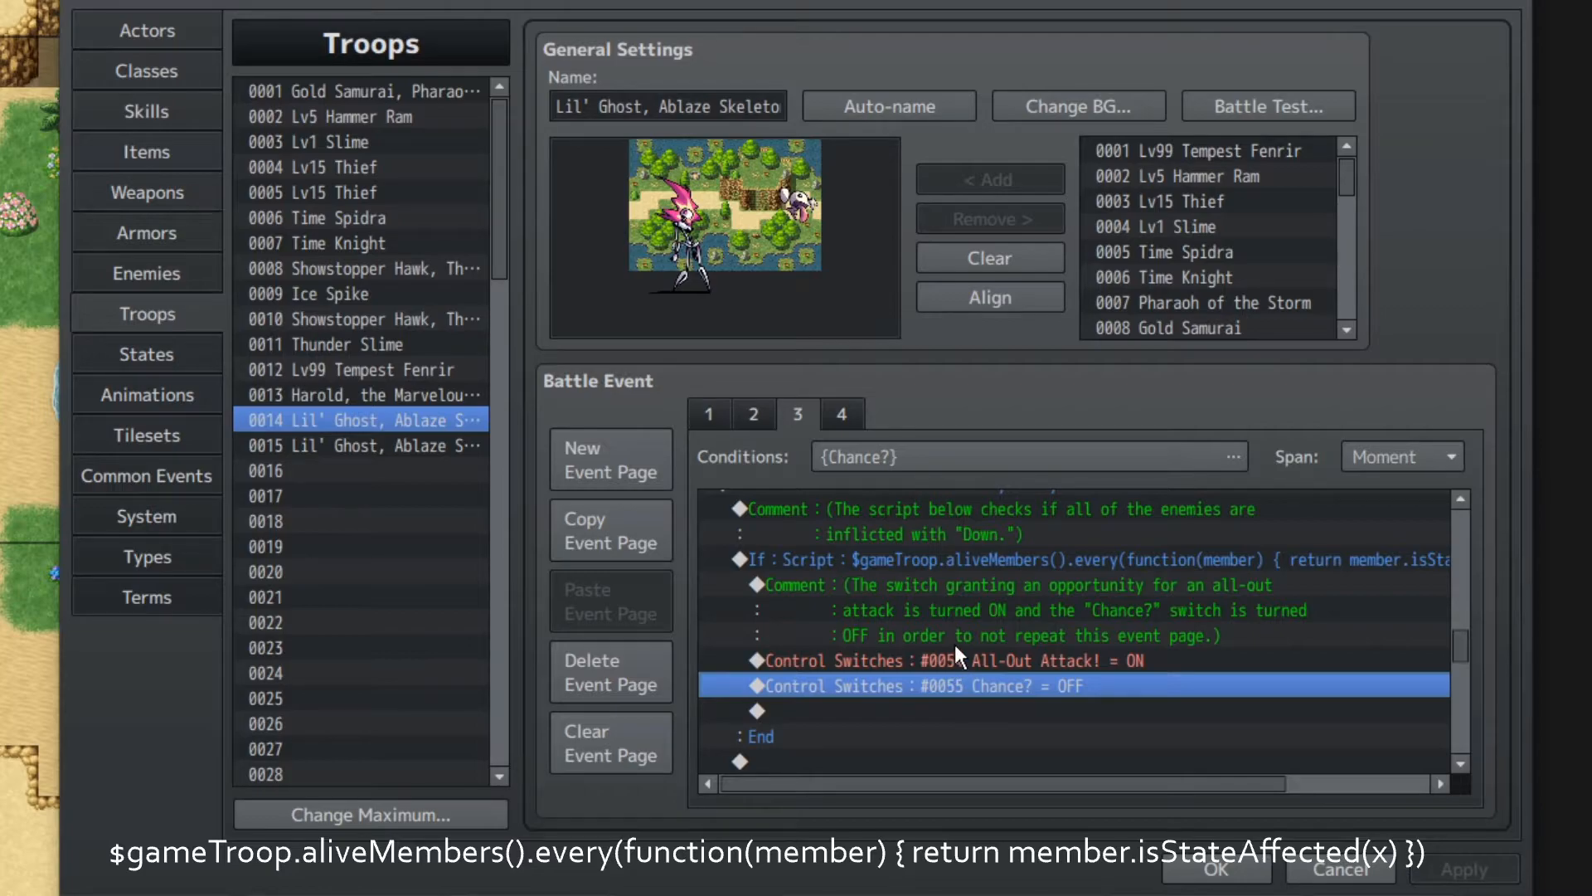
- Review the Ablaze Skeleton branch for Newly Downed, including its nested script condition and switch commands
{"action": "scroll", "coordinate": [954, 644], "scroll_direction": "down", "scroll_amount": 5}
{"action": "left_click", "coordinate": [922, 635]}
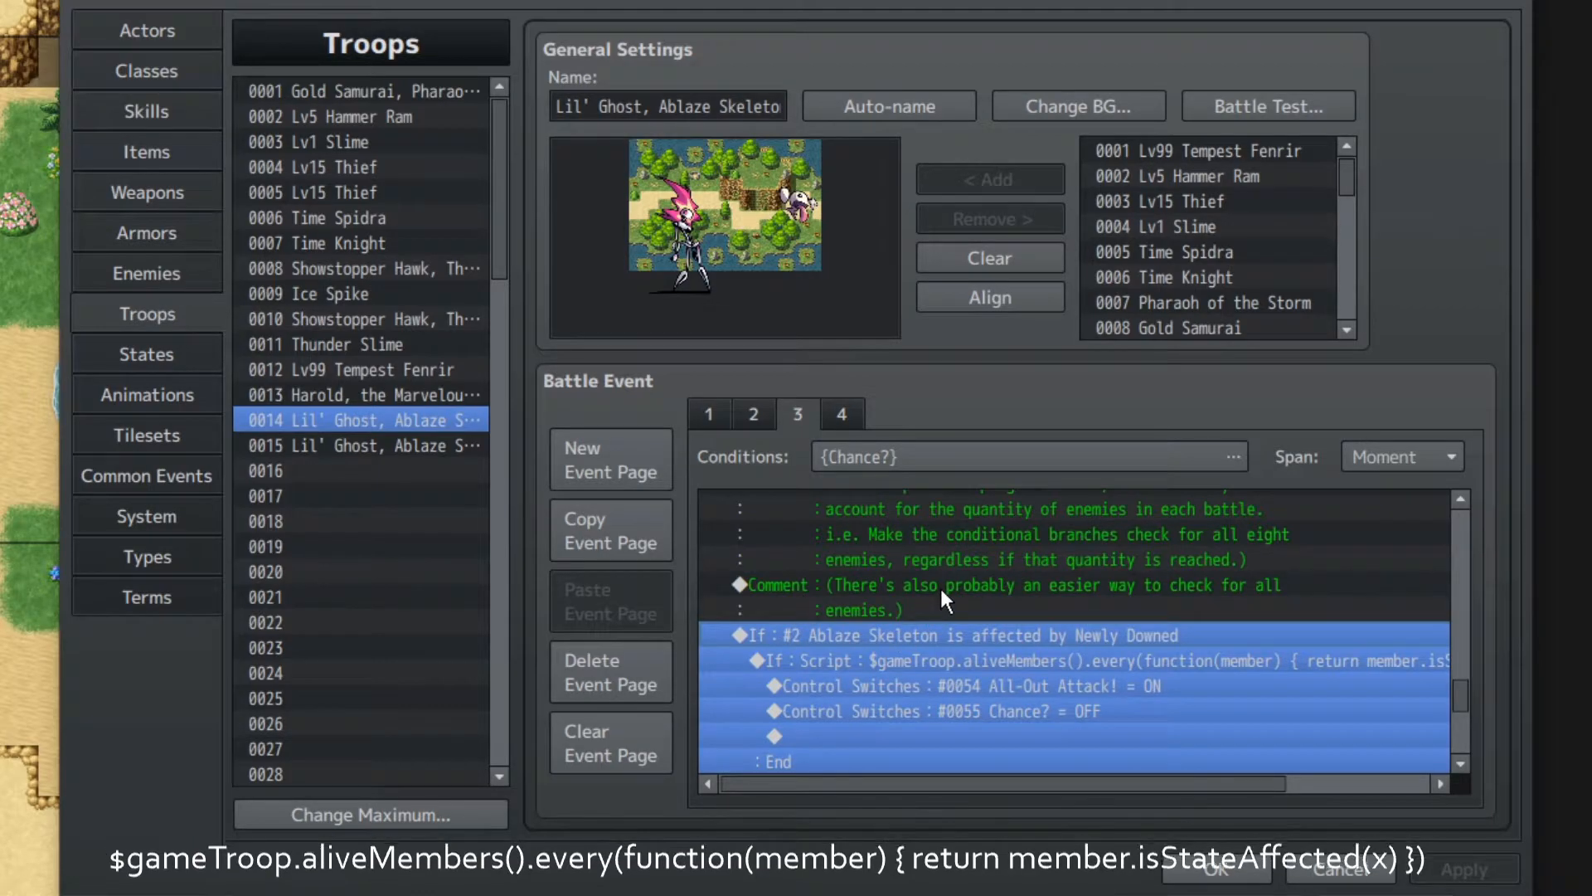
{"action": "scroll", "coordinate": [939, 585], "scroll_direction": "down", "scroll_amount": 3}
{"action": "scroll", "coordinate": [972, 733], "scroll_direction": "up", "scroll_amount": 2}
{"action": "scroll", "coordinate": [972, 725], "scroll_direction": "up", "scroll_amount": 1}
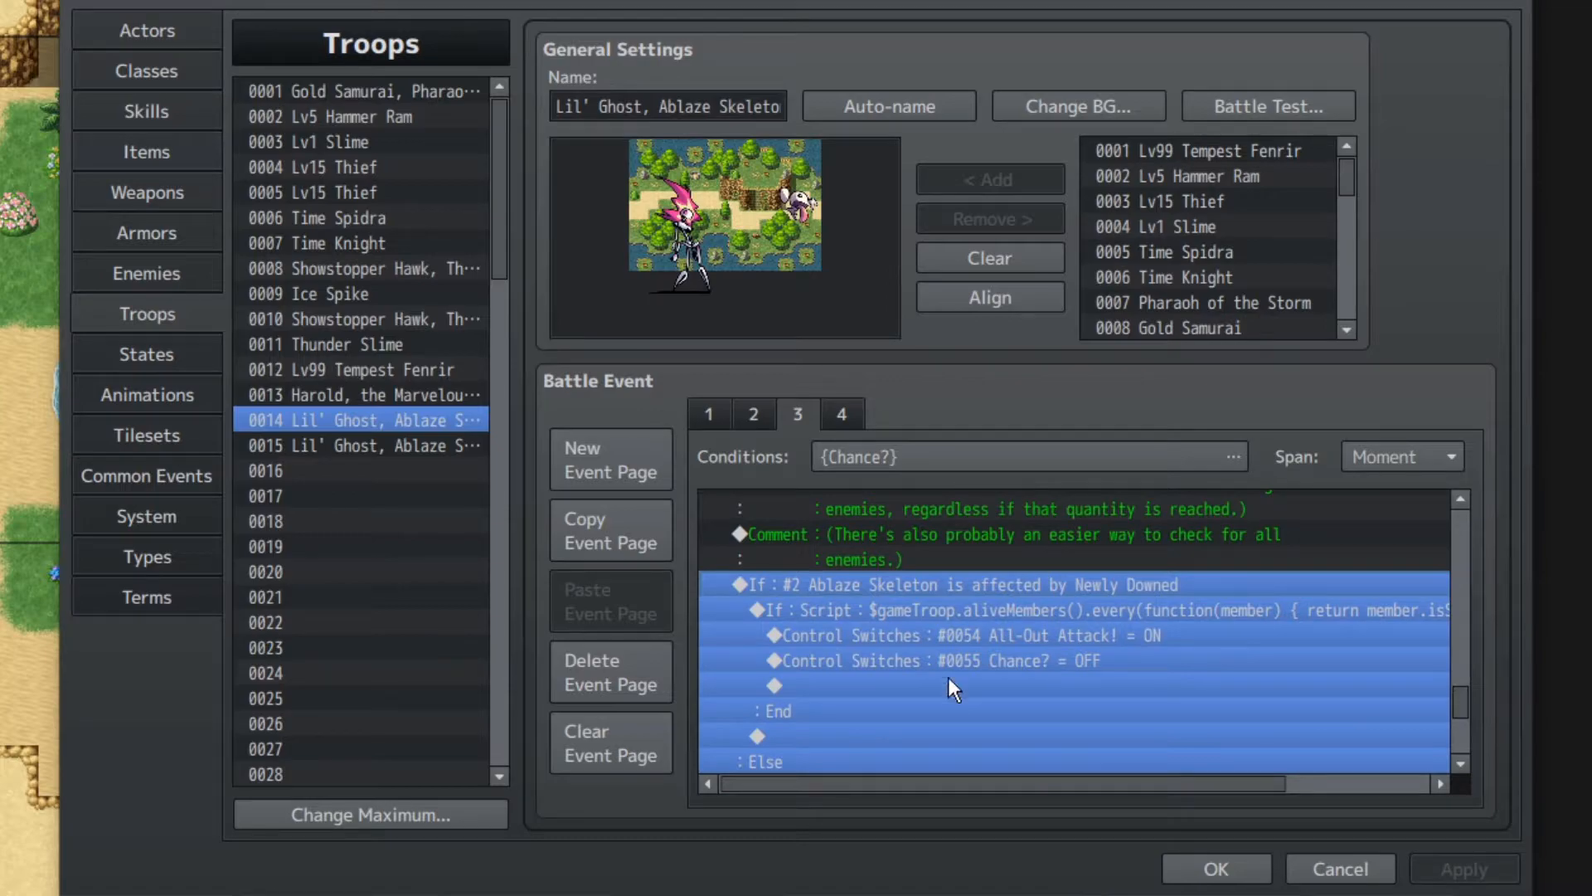
{"action": "scroll", "coordinate": [954, 659], "scroll_direction": "down", "scroll_amount": 2}
{"action": "left_click", "coordinate": [908, 655]}
{"action": "scroll", "coordinate": [870, 663], "scroll_direction": "up", "scroll_amount": 2}
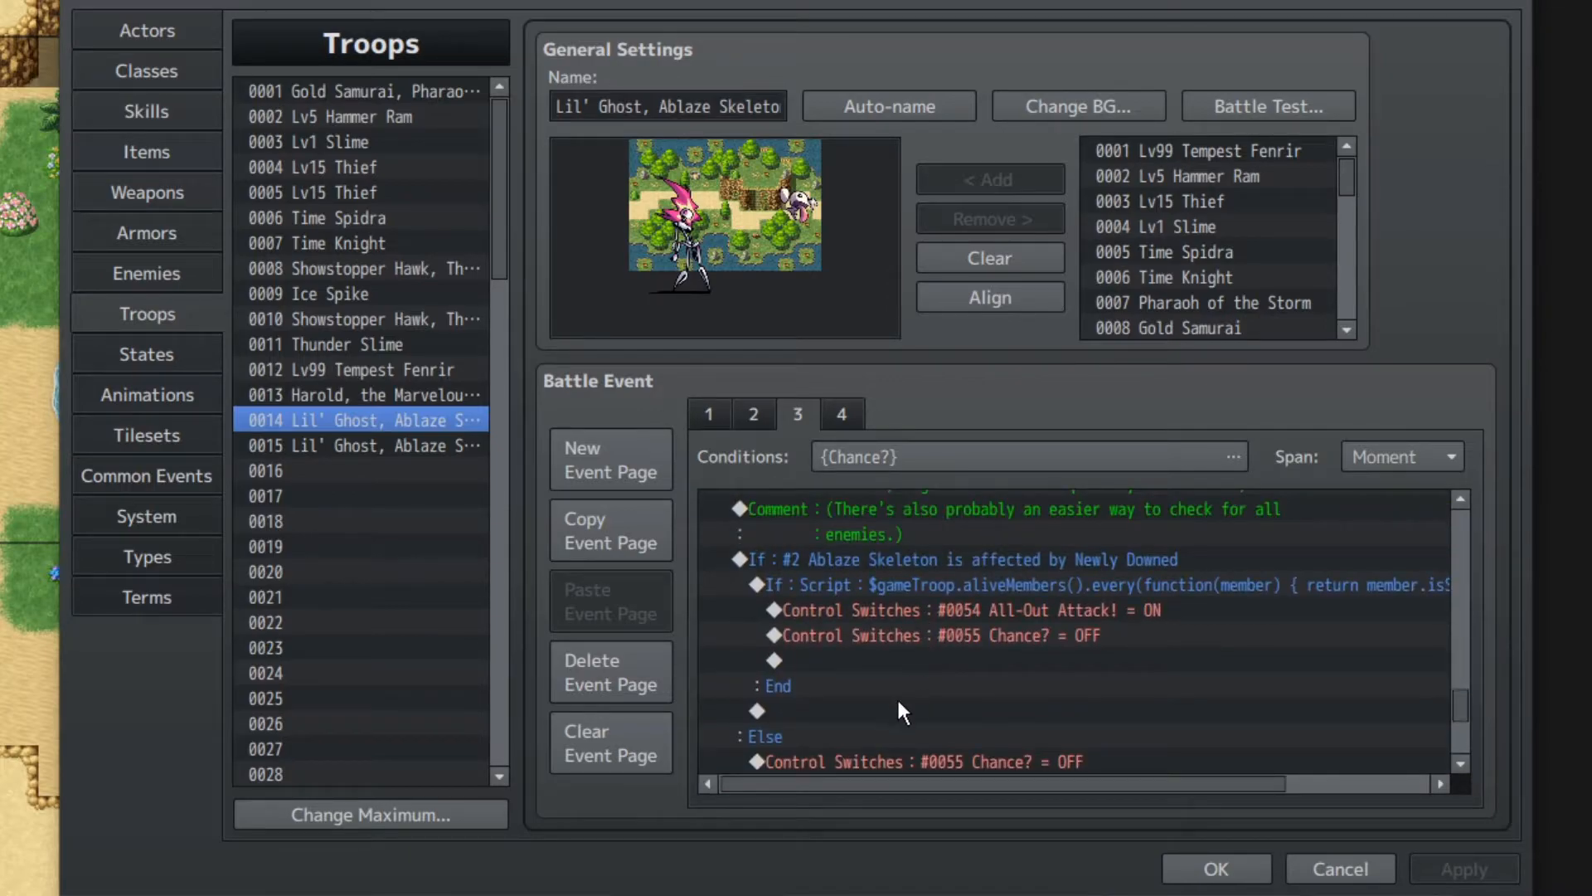
{"action": "scroll", "coordinate": [881, 720], "scroll_direction": "down", "scroll_amount": 2}
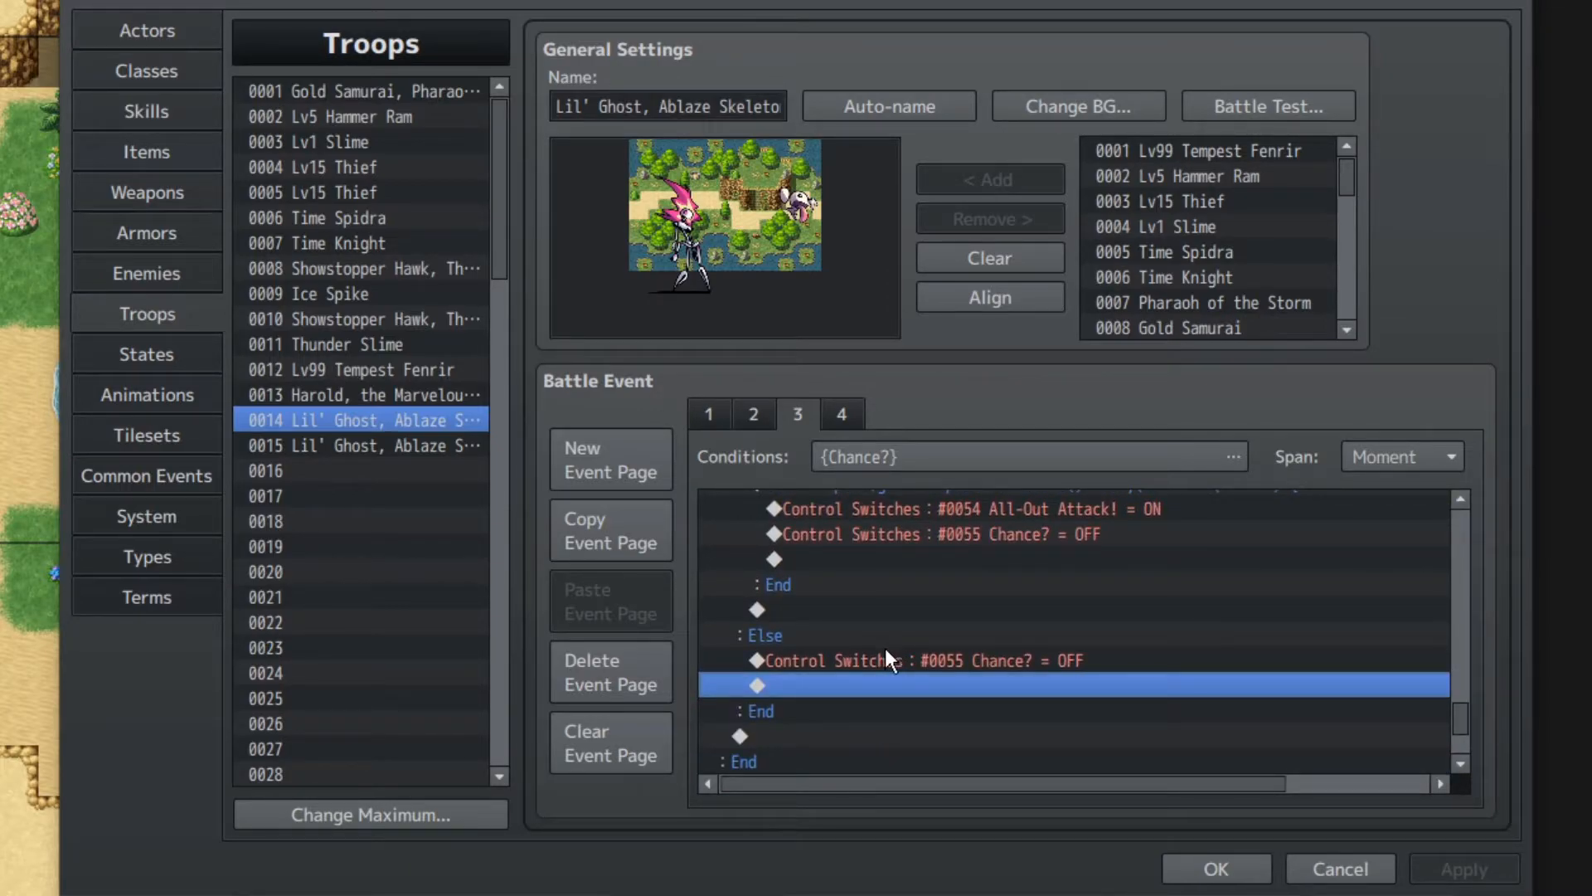
- Examine the Chance? switch commands under the Else branch and at the very end of event page 3
{"action": "left_click", "coordinate": [847, 661]}
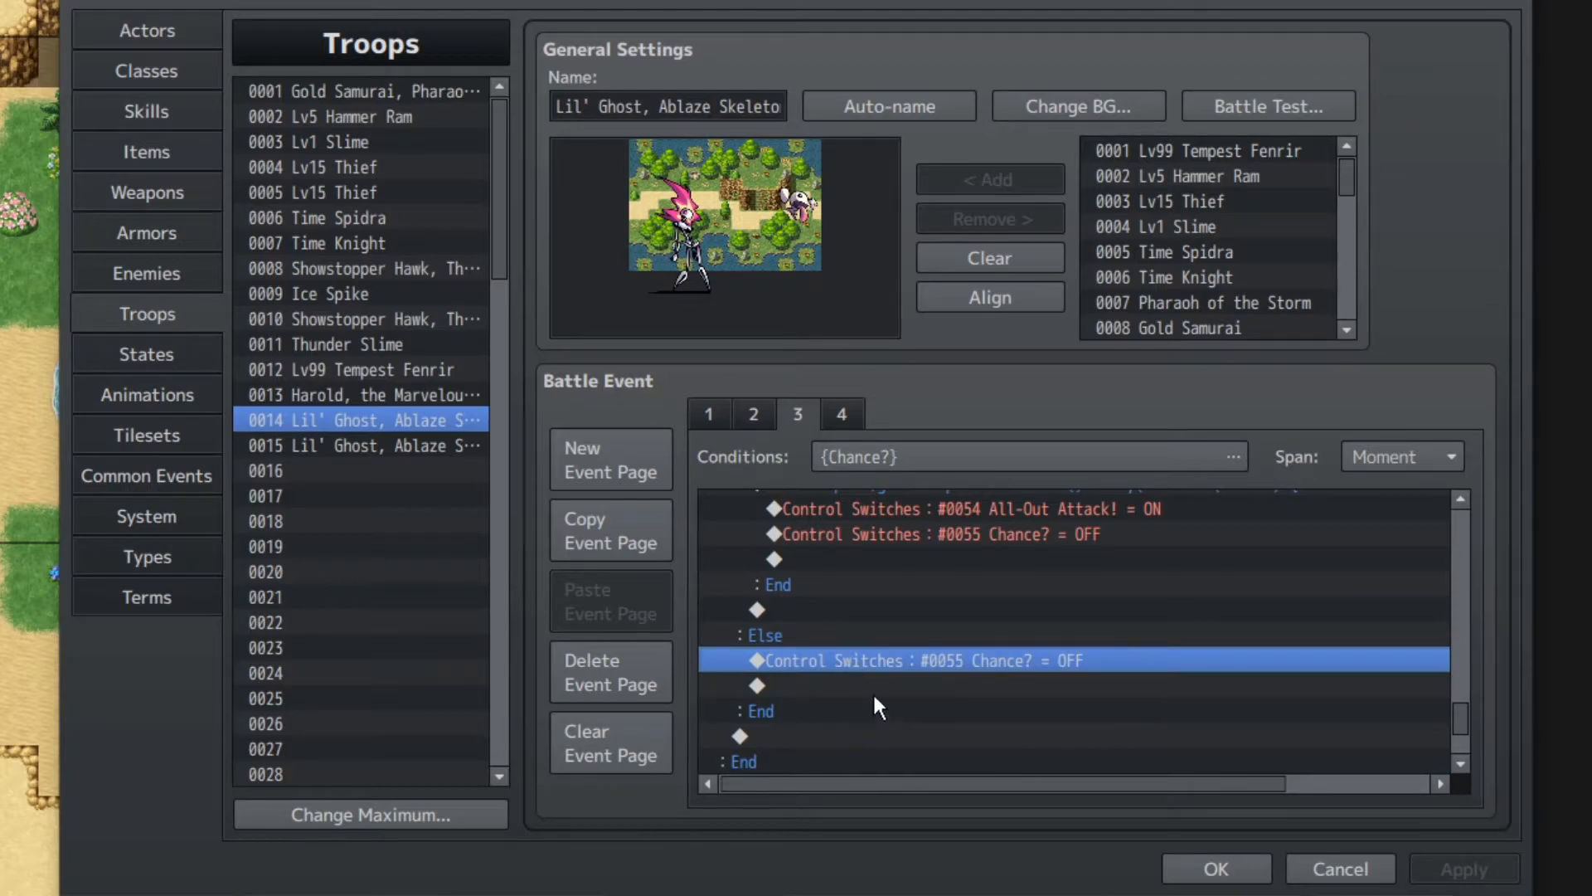
{"action": "scroll", "coordinate": [883, 674], "scroll_direction": "down", "scroll_amount": 2}
{"action": "left_click", "coordinate": [862, 736]}
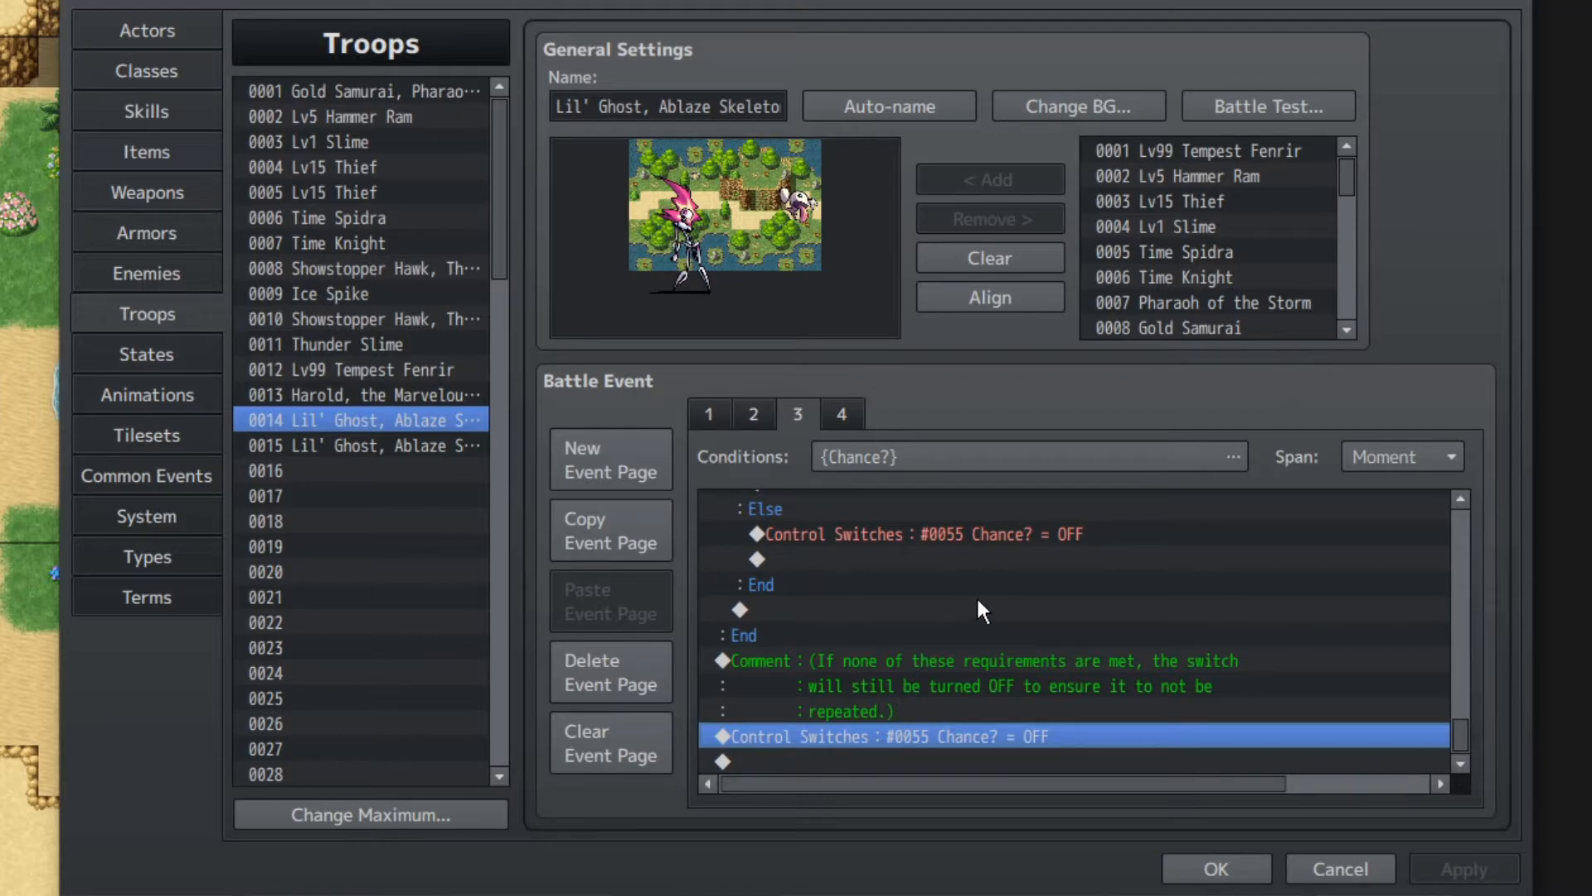
- Open battle event page 4 and check its span options and the command resetting variable 0101 Available Members
{"action": "left_click", "coordinate": [843, 413]}
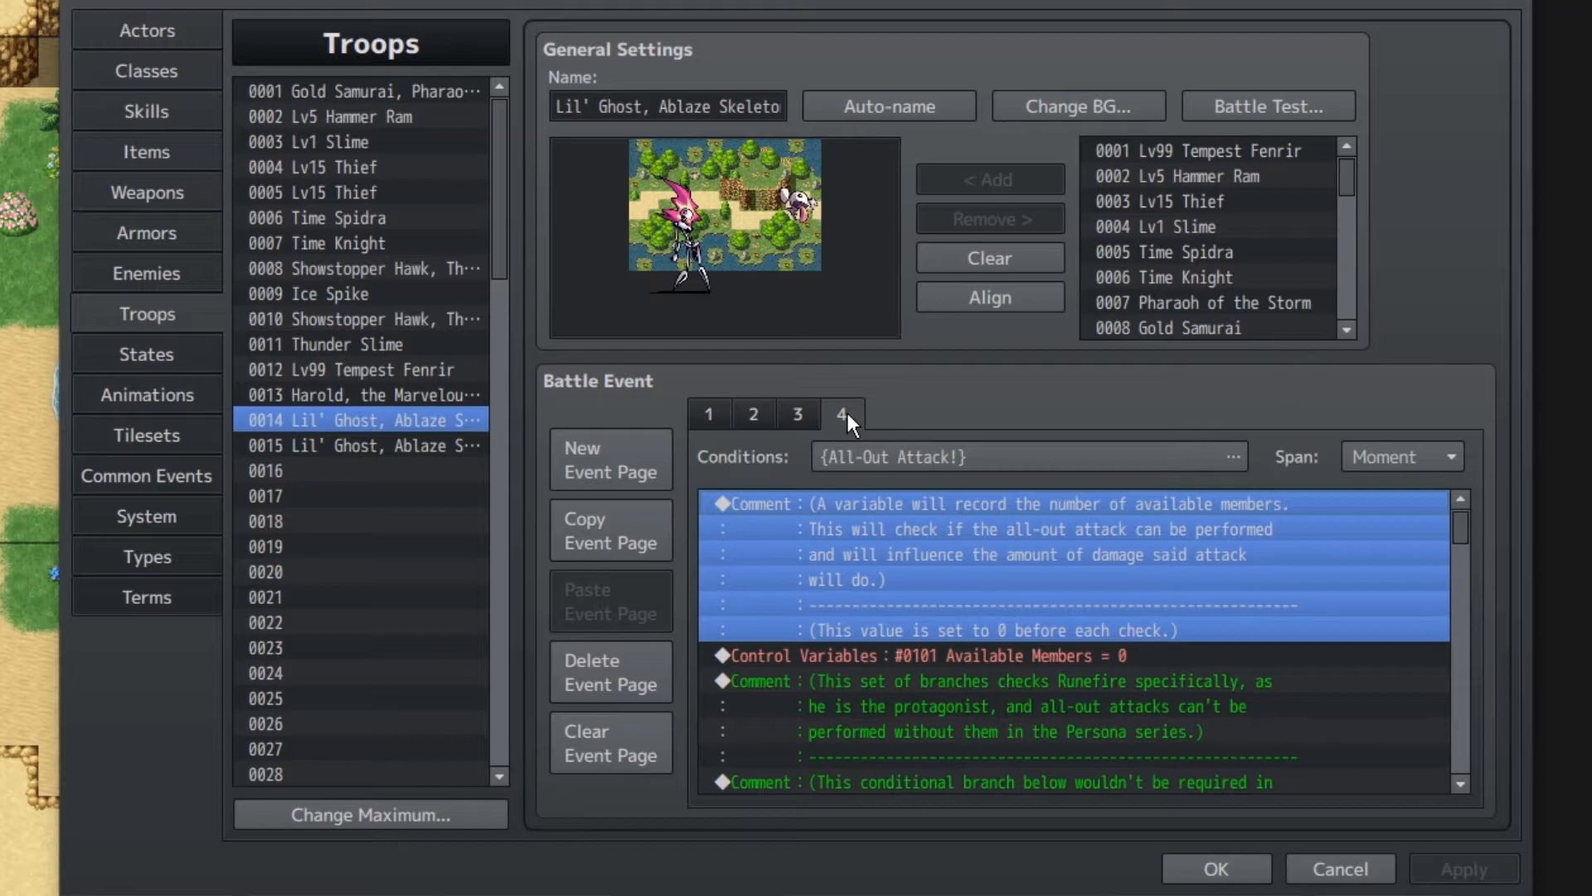
{"action": "left_click", "coordinate": [1365, 452]}
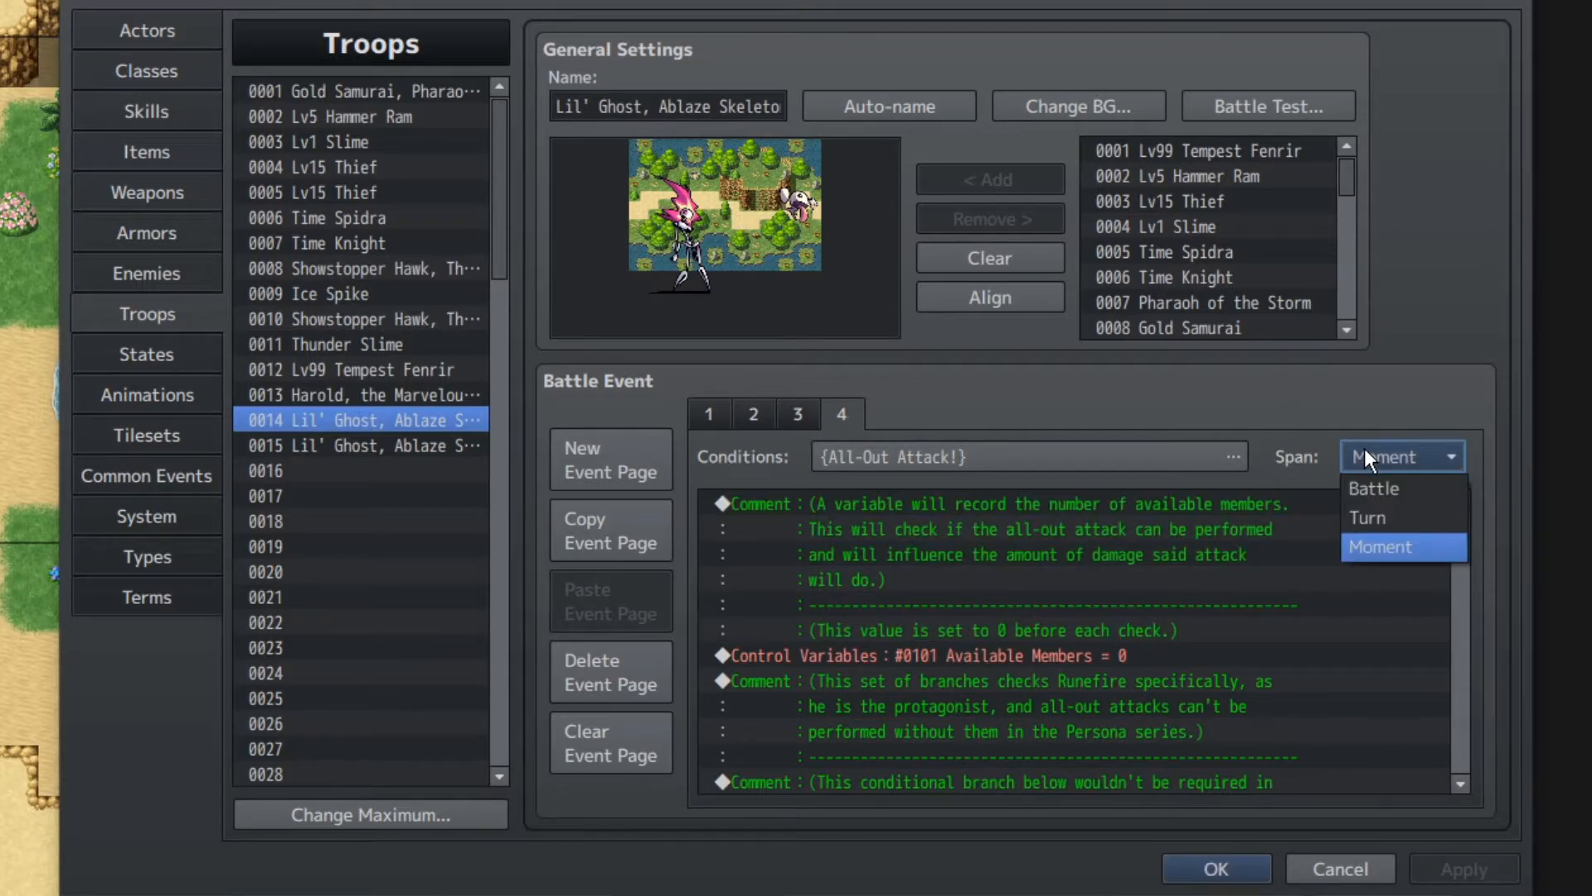
{"action": "left_click", "coordinate": [1366, 452]}
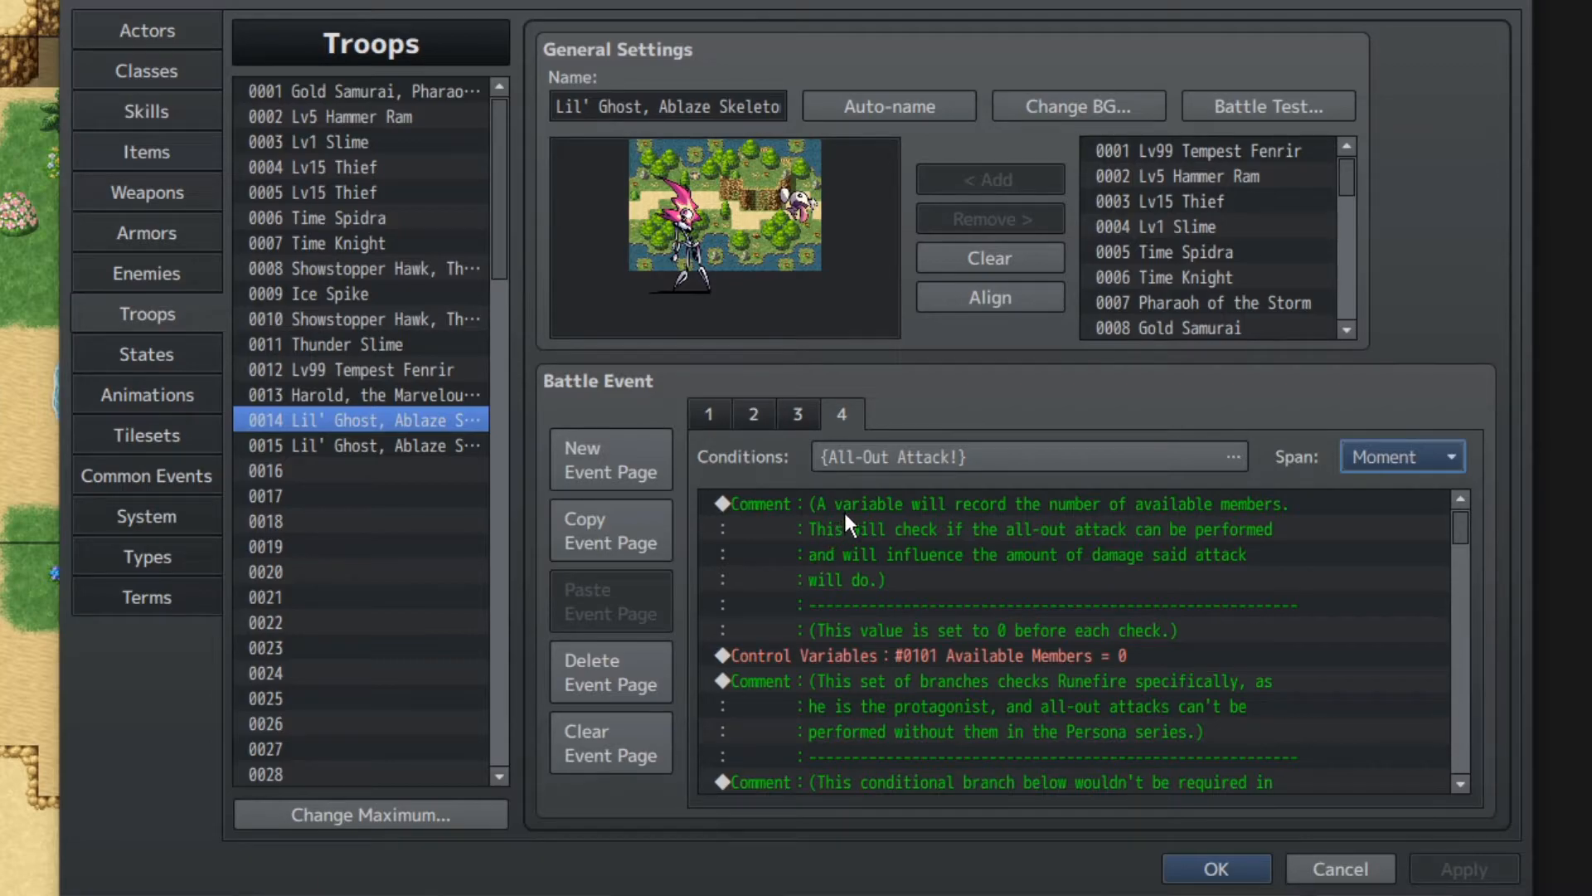
{"action": "left_click", "coordinate": [905, 646]}
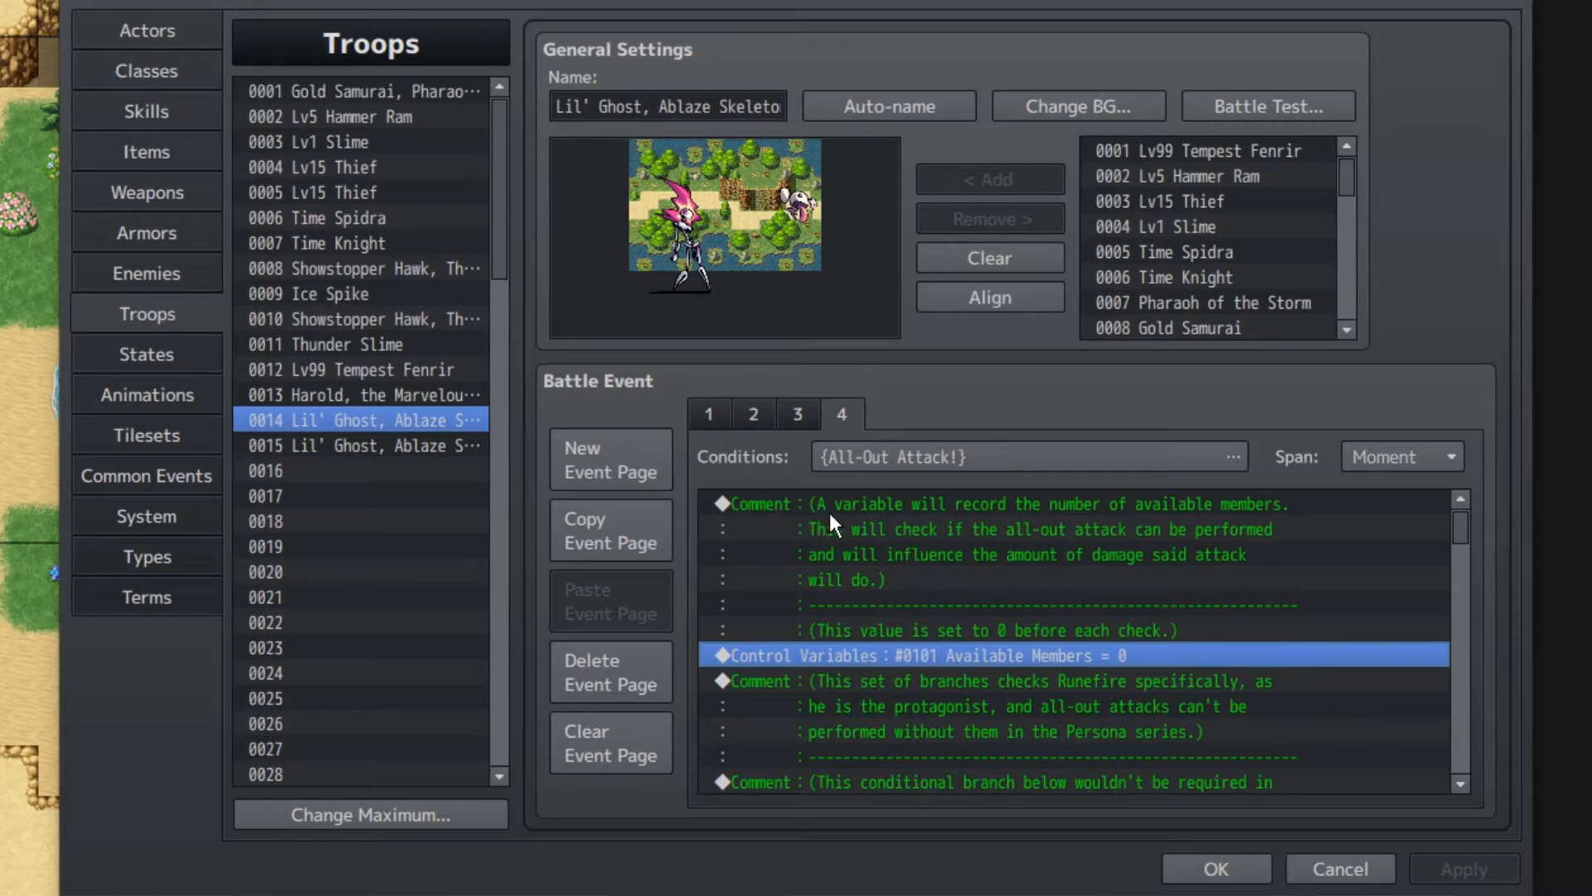
- Examine the Runefire Knockout branch and its All-Out Attack! switch command, continuing into the Else section
{"action": "scroll", "coordinate": [995, 594], "scroll_direction": "down", "scroll_amount": 3}
{"action": "left_click", "coordinate": [988, 594]}
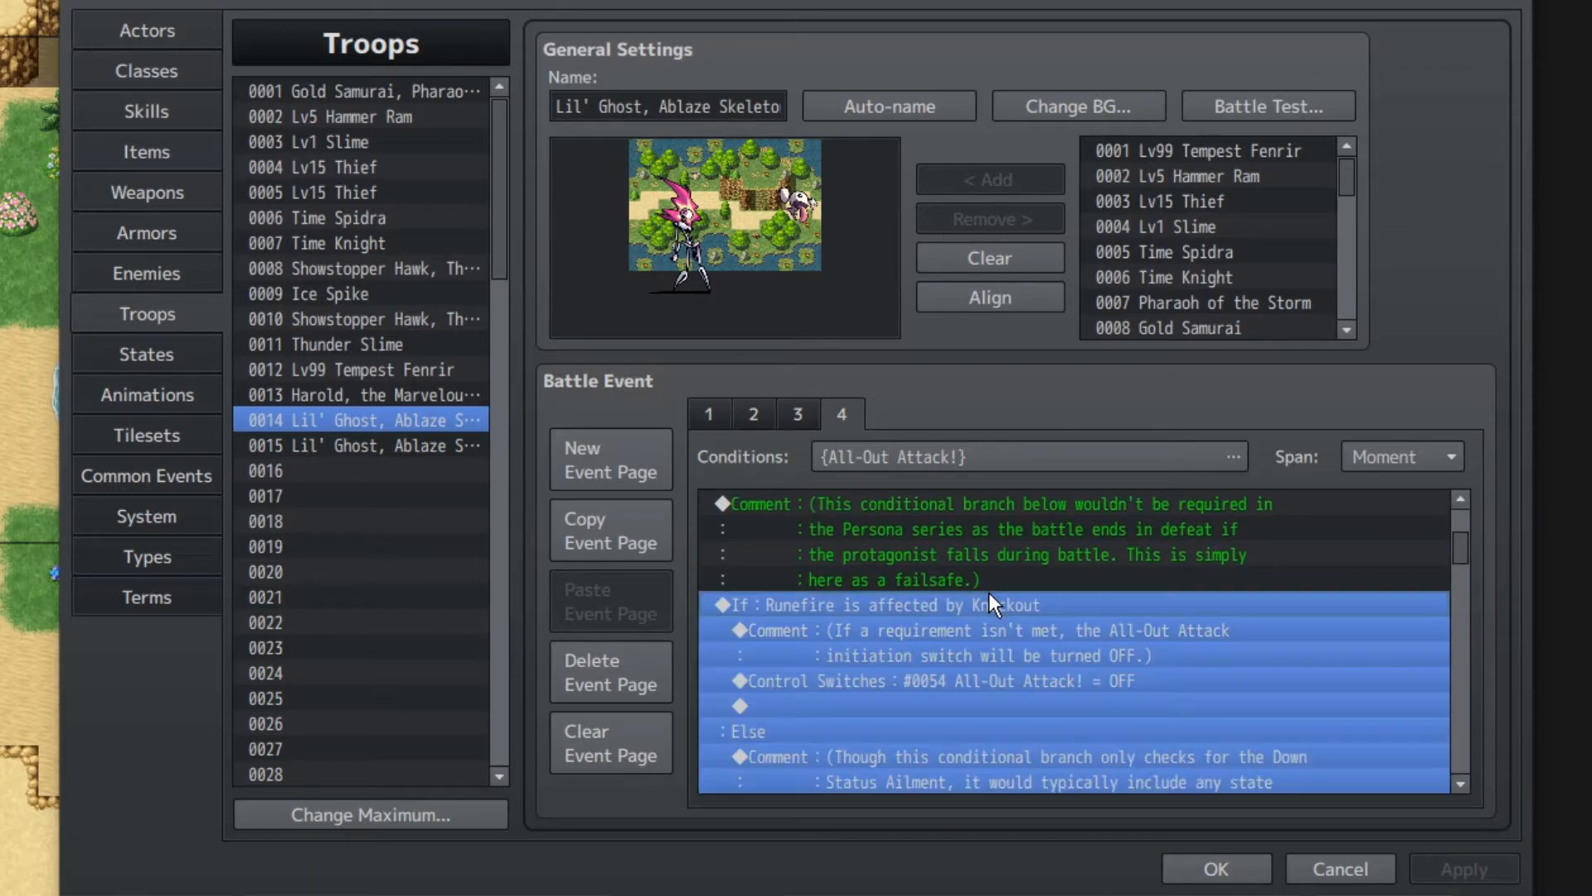
{"action": "left_click", "coordinate": [865, 679]}
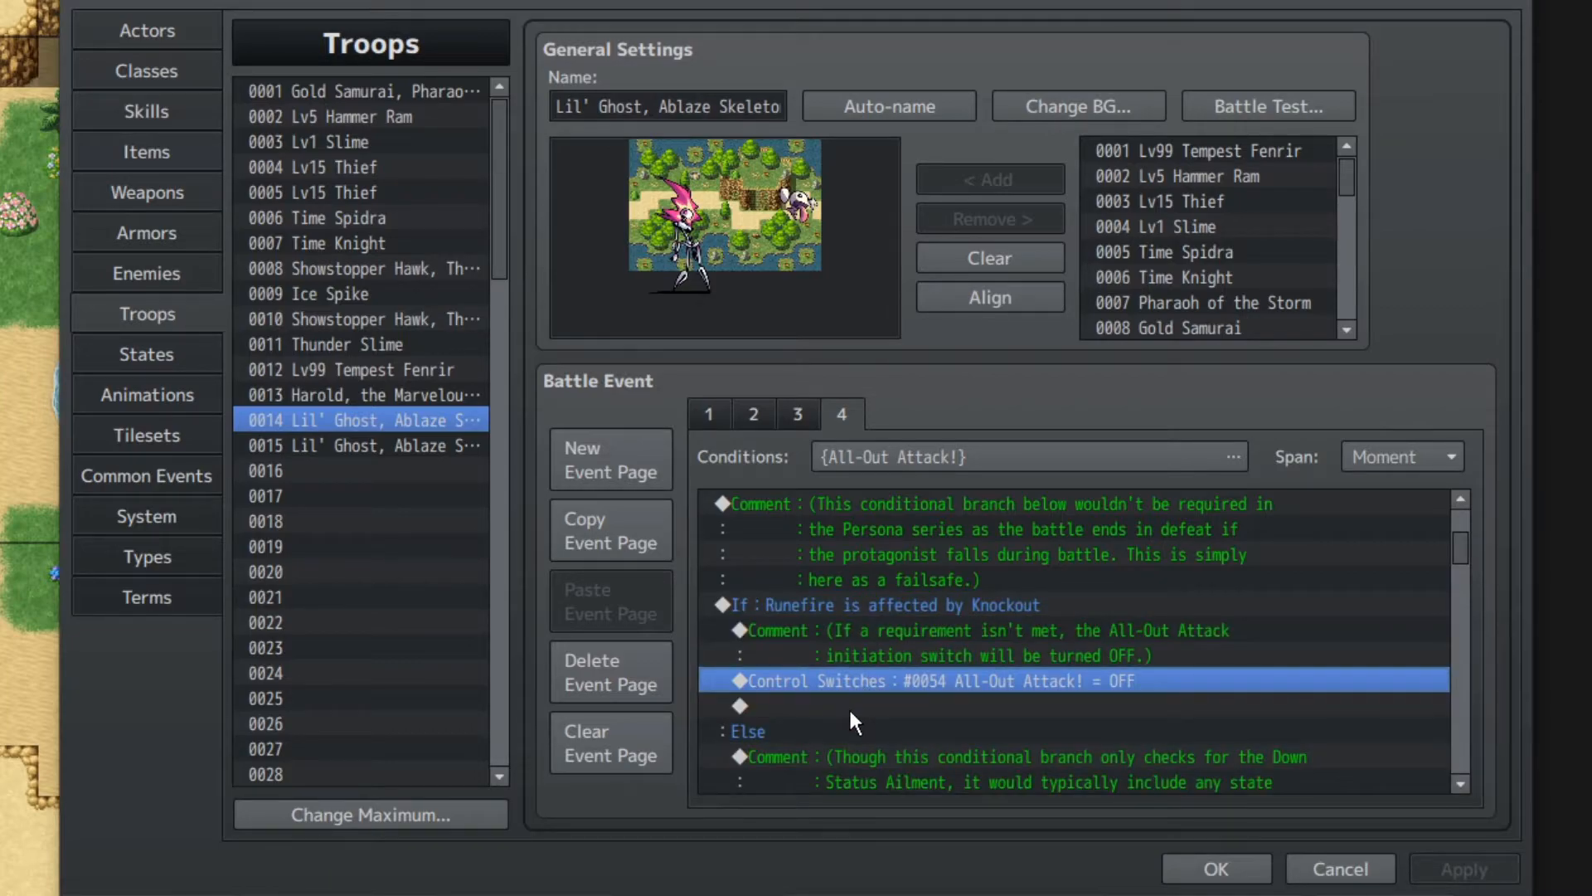
{"action": "scroll", "coordinate": [844, 684], "scroll_direction": "down", "scroll_amount": 1}
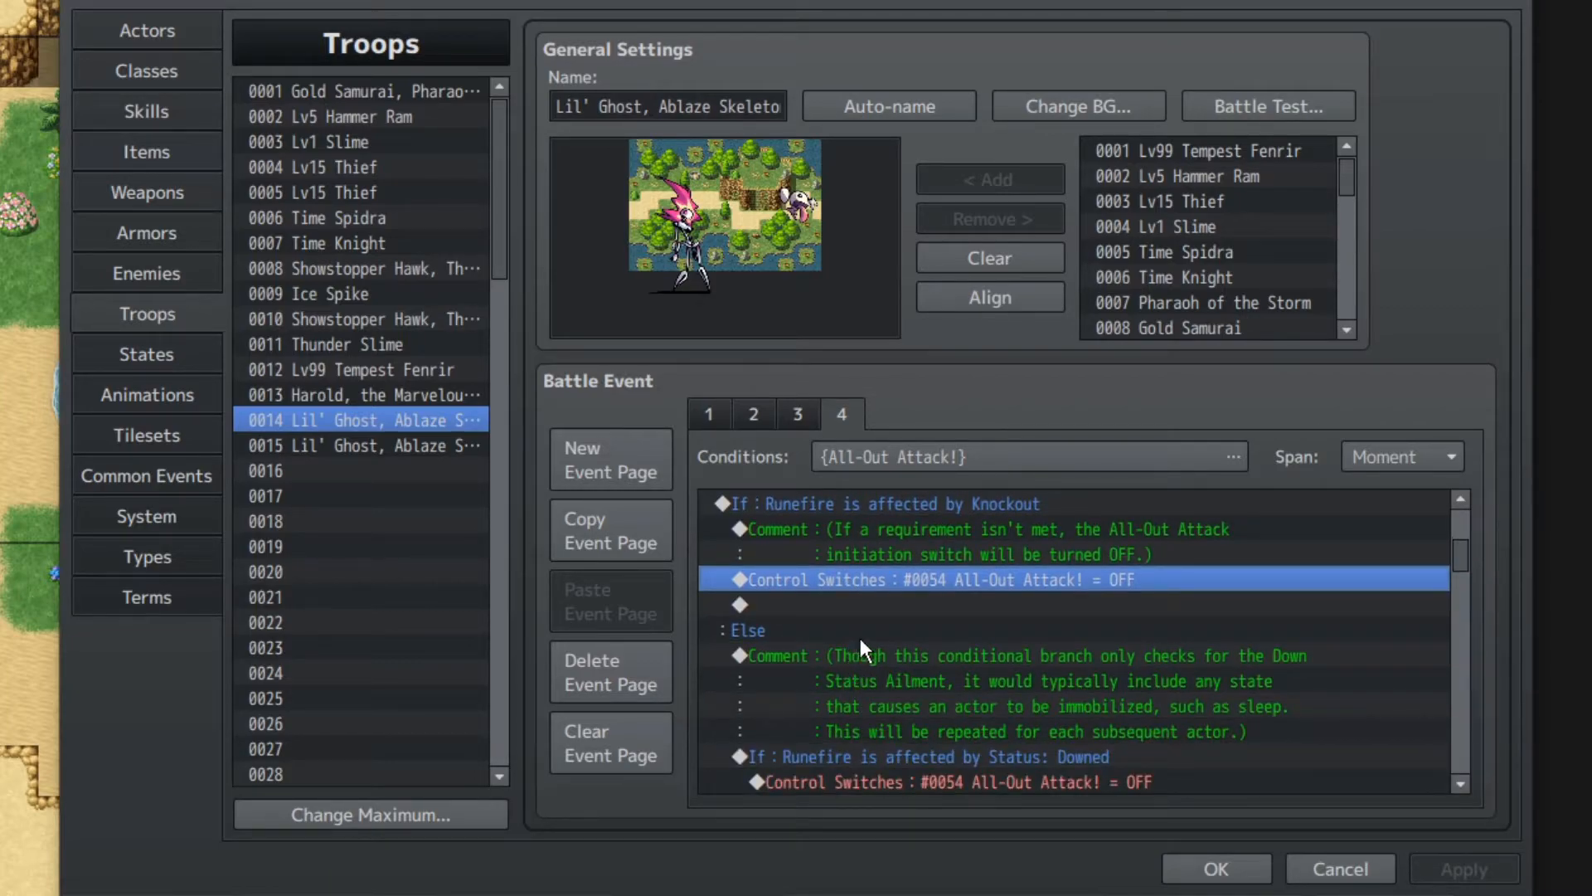
{"action": "scroll", "coordinate": [873, 759], "scroll_direction": "down", "scroll_amount": 2}
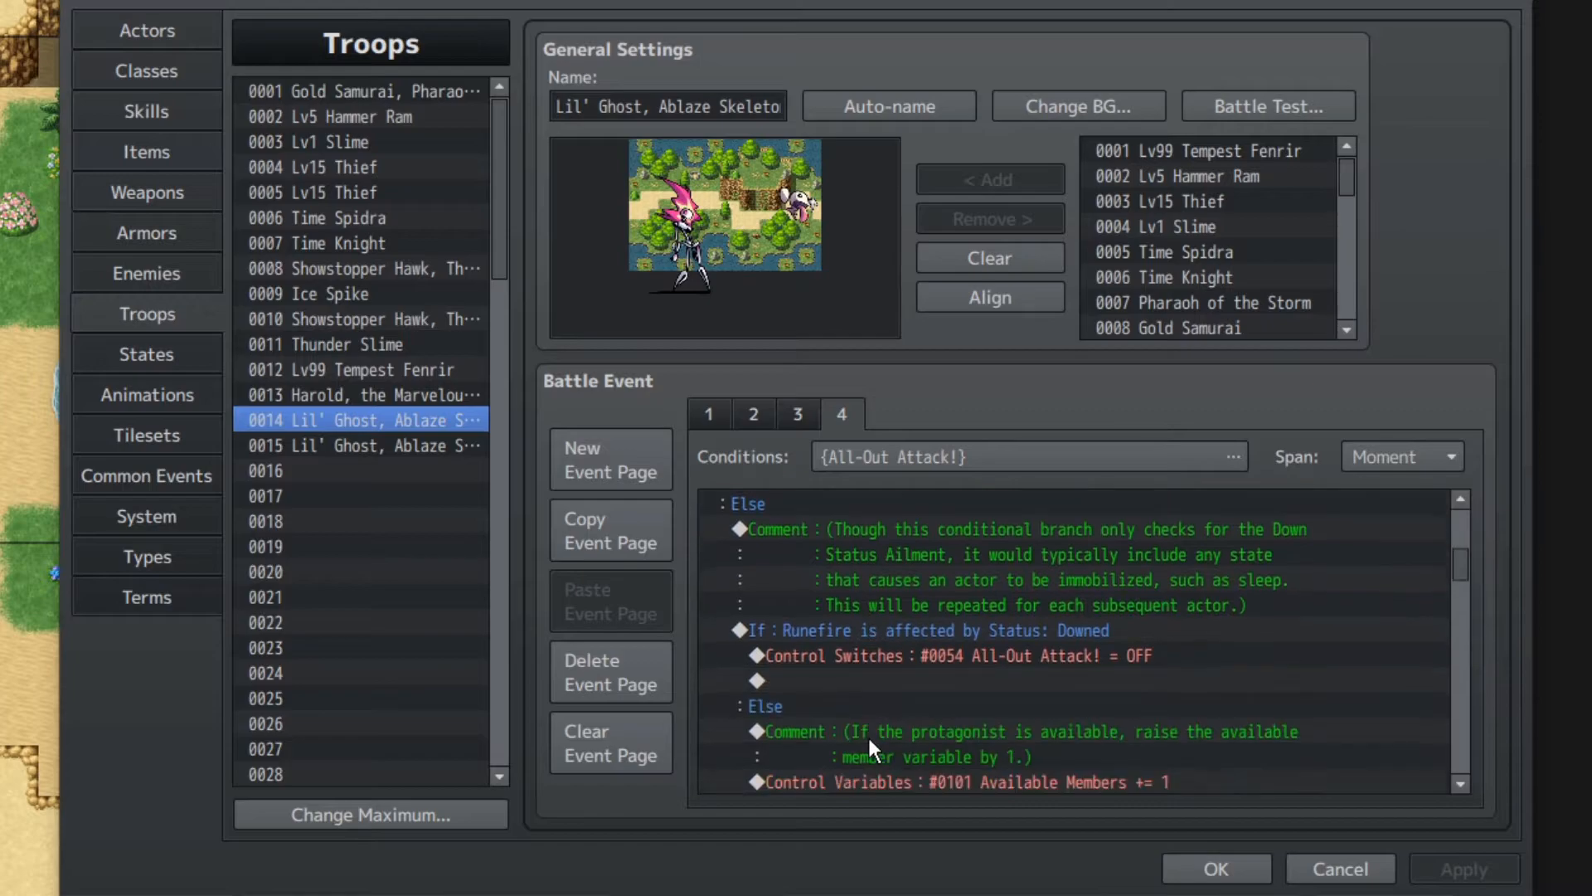
- Examine the Runefire Status: Downed branch, its All-Out Attack! switch command and the Available Members increment under Else
{"action": "left_click", "coordinate": [922, 634]}
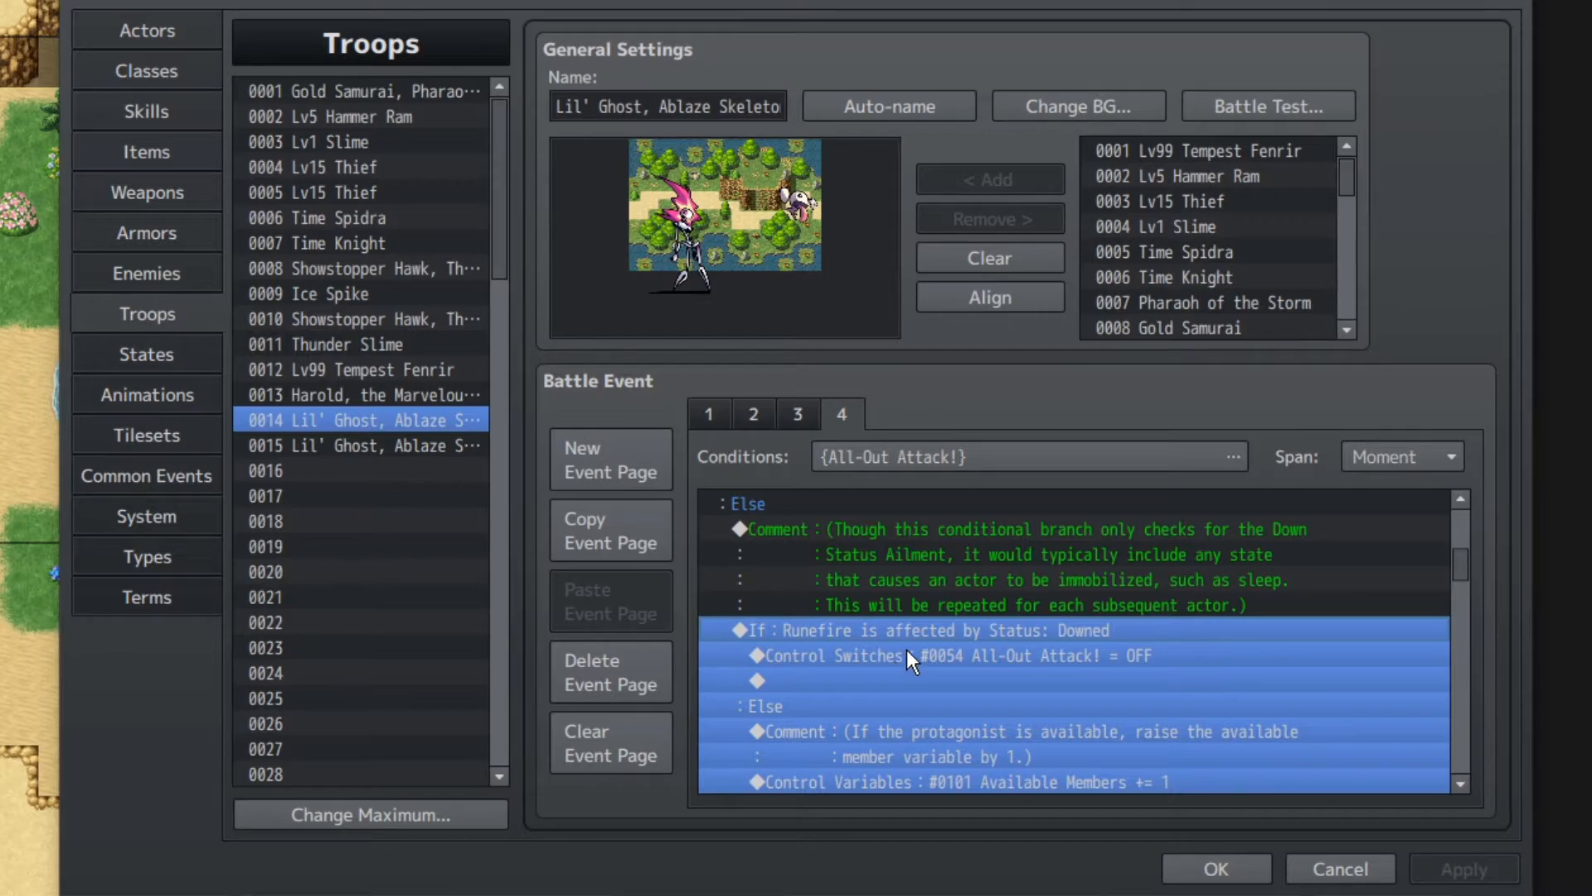
{"action": "left_click", "coordinate": [867, 680]}
{"action": "left_click", "coordinate": [895, 629]}
{"action": "left_click", "coordinate": [860, 657]}
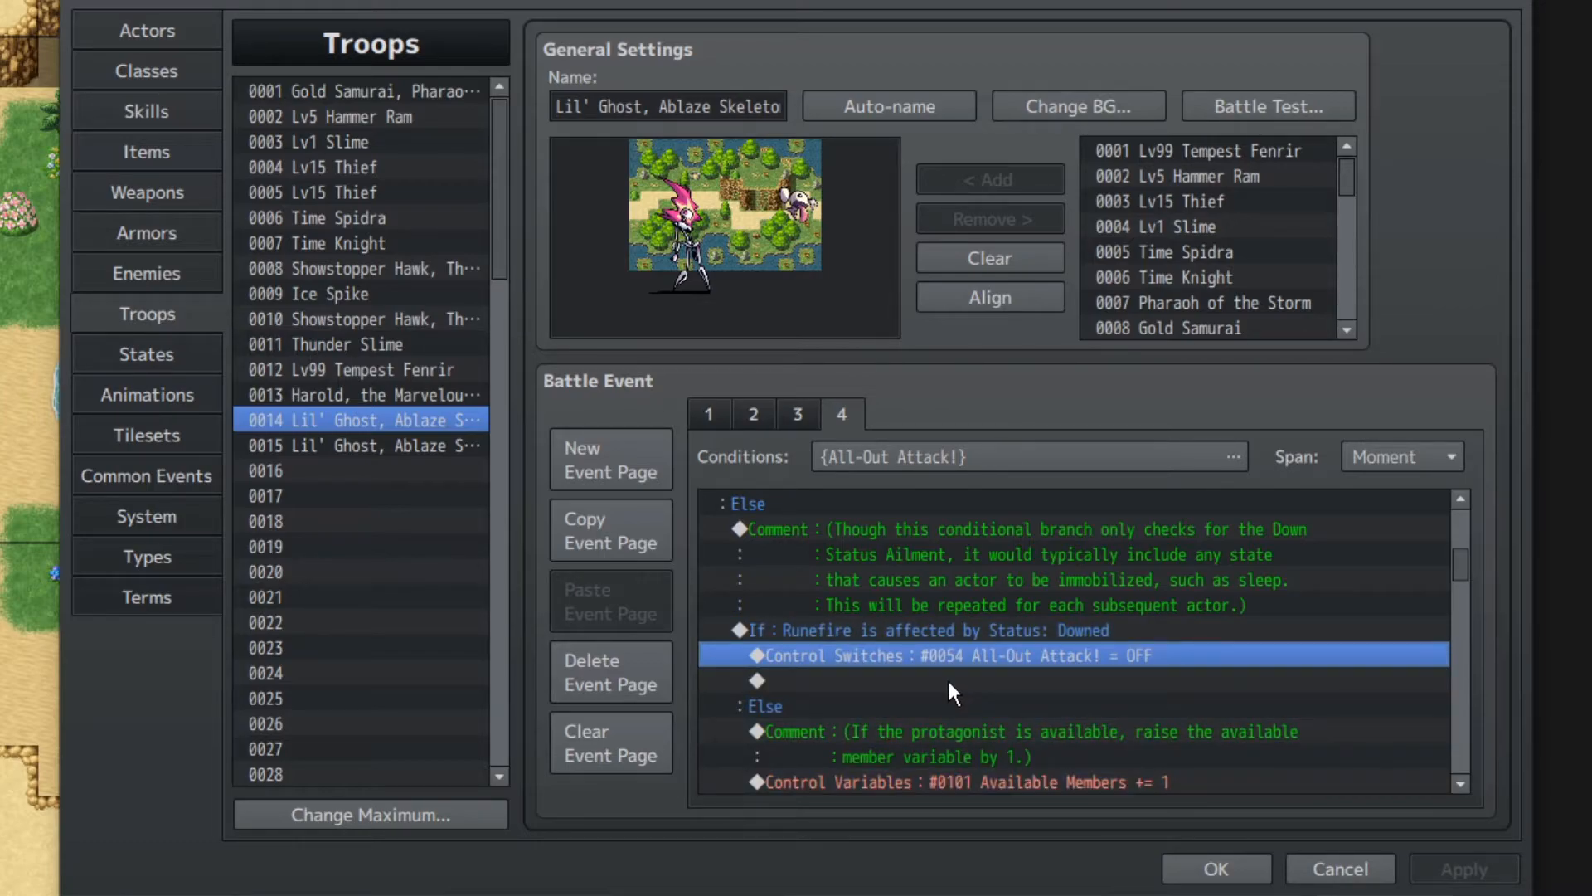
{"action": "scroll", "coordinate": [947, 679], "scroll_direction": "down", "scroll_amount": 3}
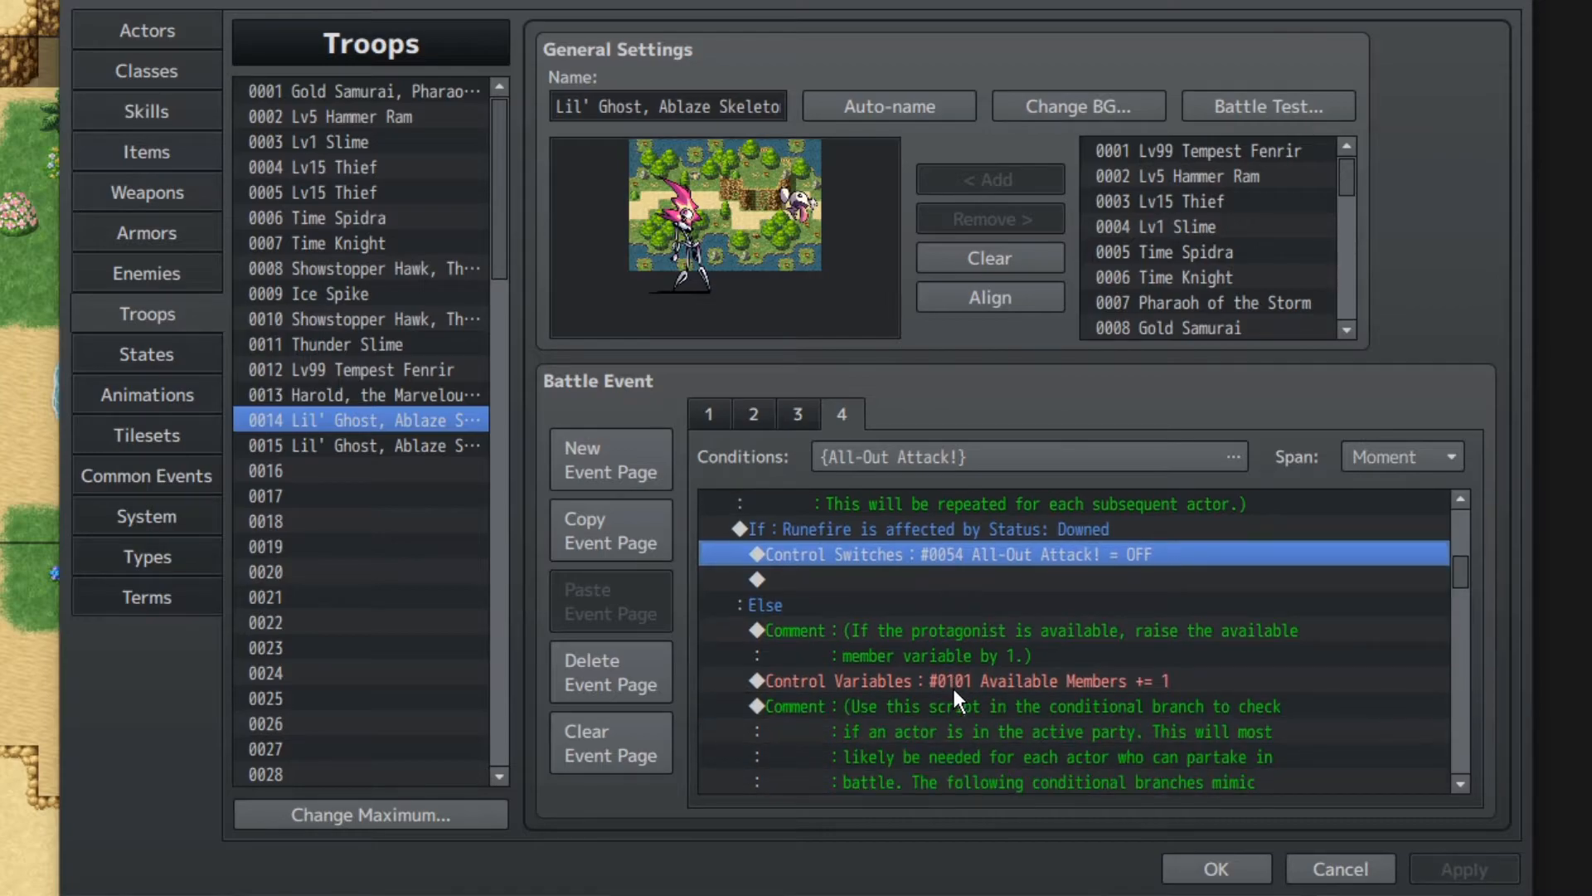
{"action": "left_click", "coordinate": [958, 657]}
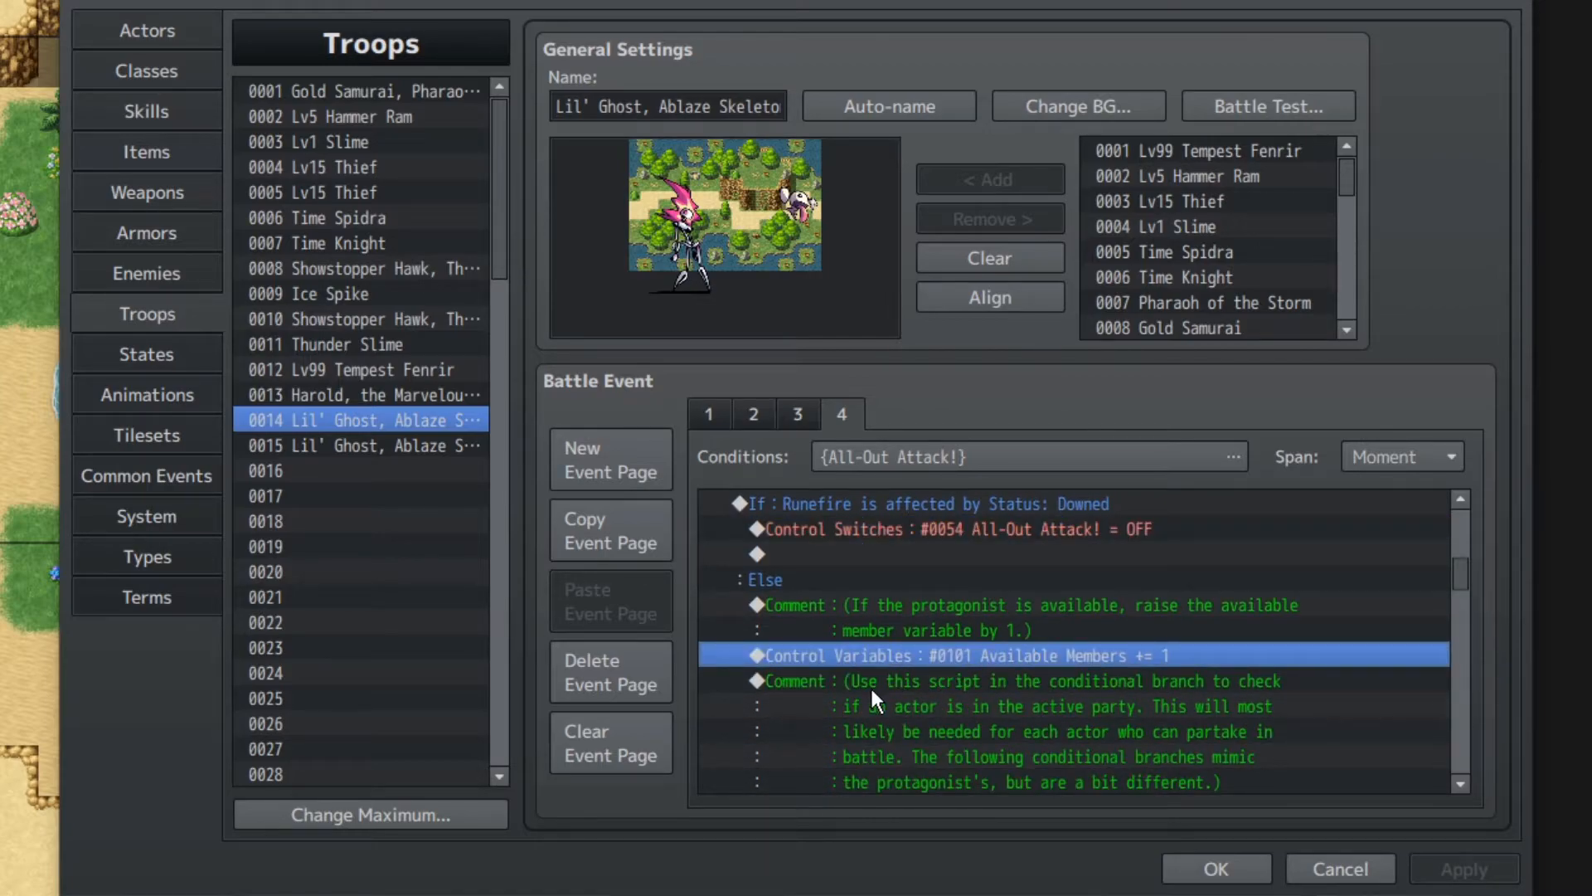
- Examine the script condition checking whether actor 2 is in the battle party and its nested Harold Knockout branch
{"action": "scroll", "coordinate": [869, 685], "scroll_direction": "down", "scroll_amount": 2}
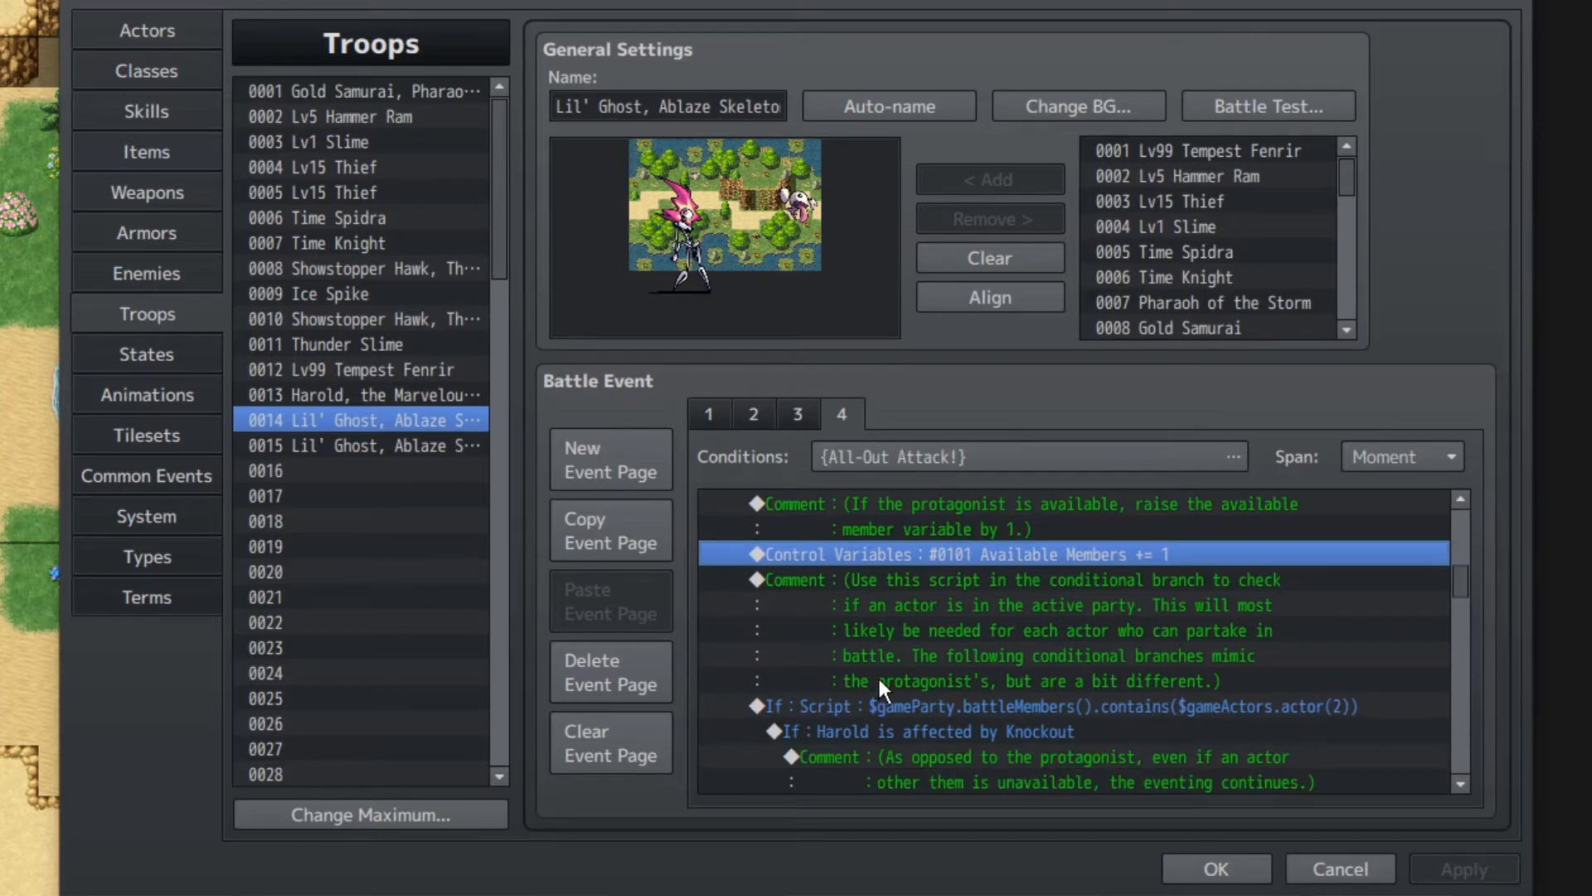
{"action": "scroll", "coordinate": [912, 645], "scroll_direction": "down", "scroll_amount": 1}
{"action": "left_click", "coordinate": [924, 630]}
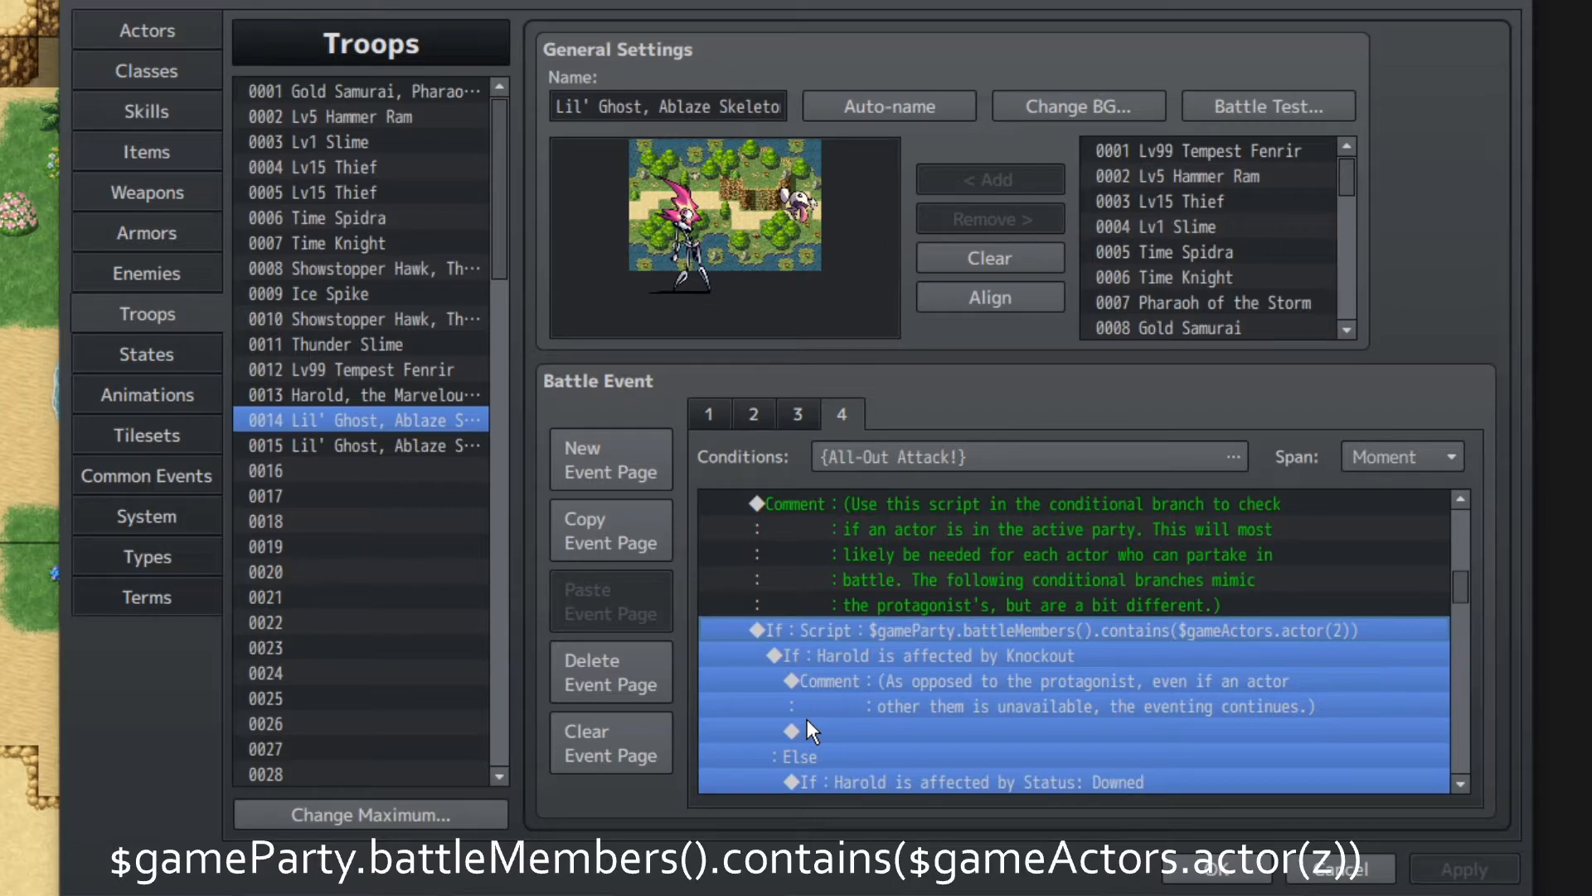
{"action": "left_click", "coordinate": [879, 651]}
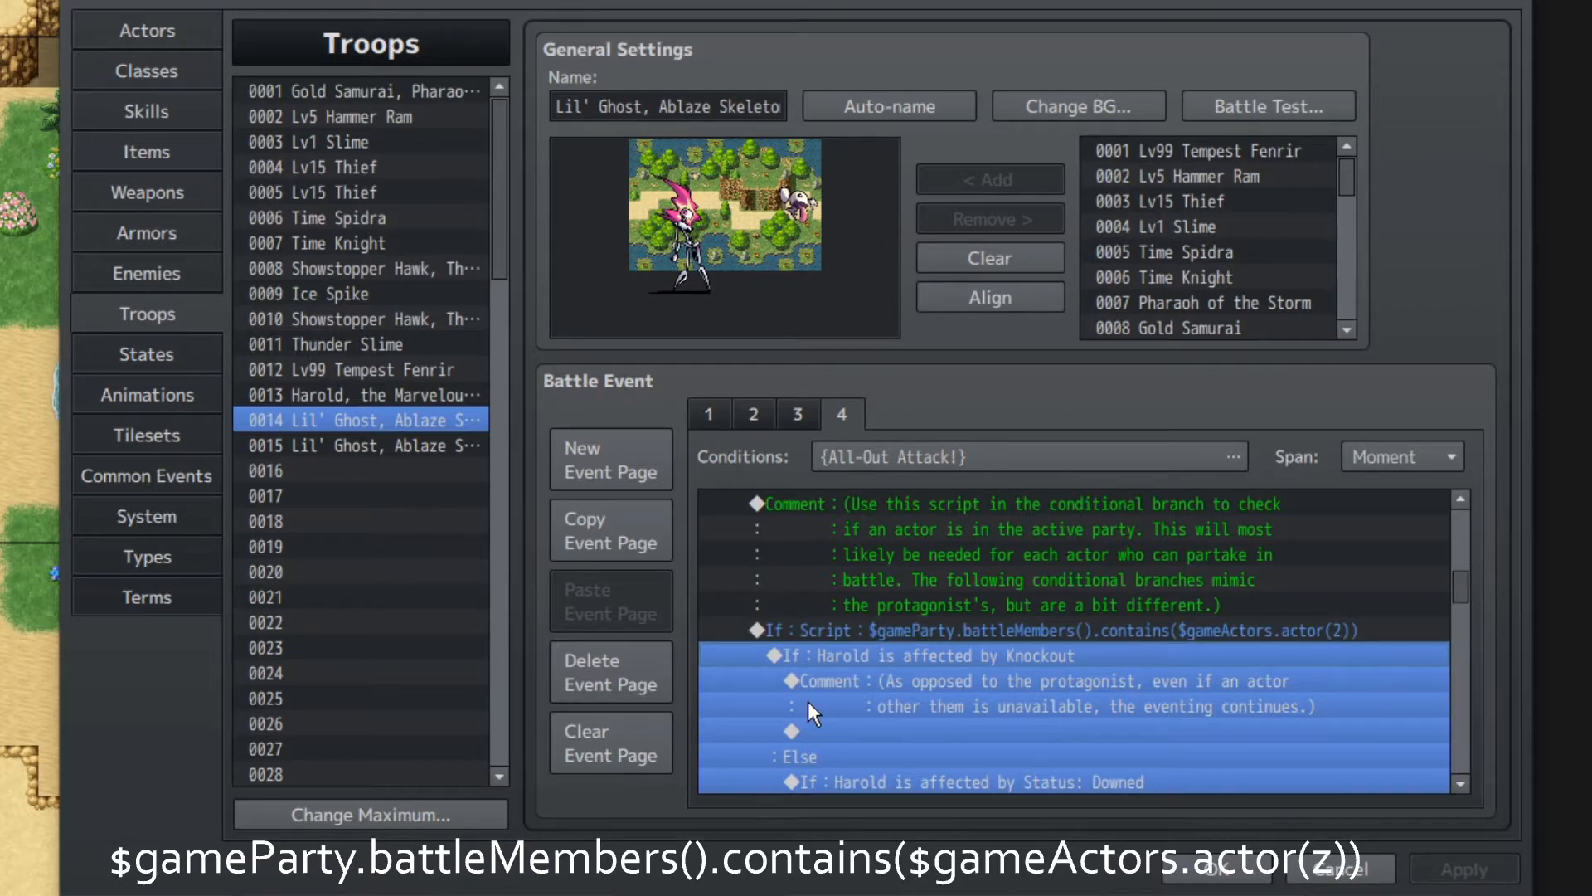
{"action": "scroll", "coordinate": [878, 668], "scroll_direction": "down", "scroll_amount": 2}
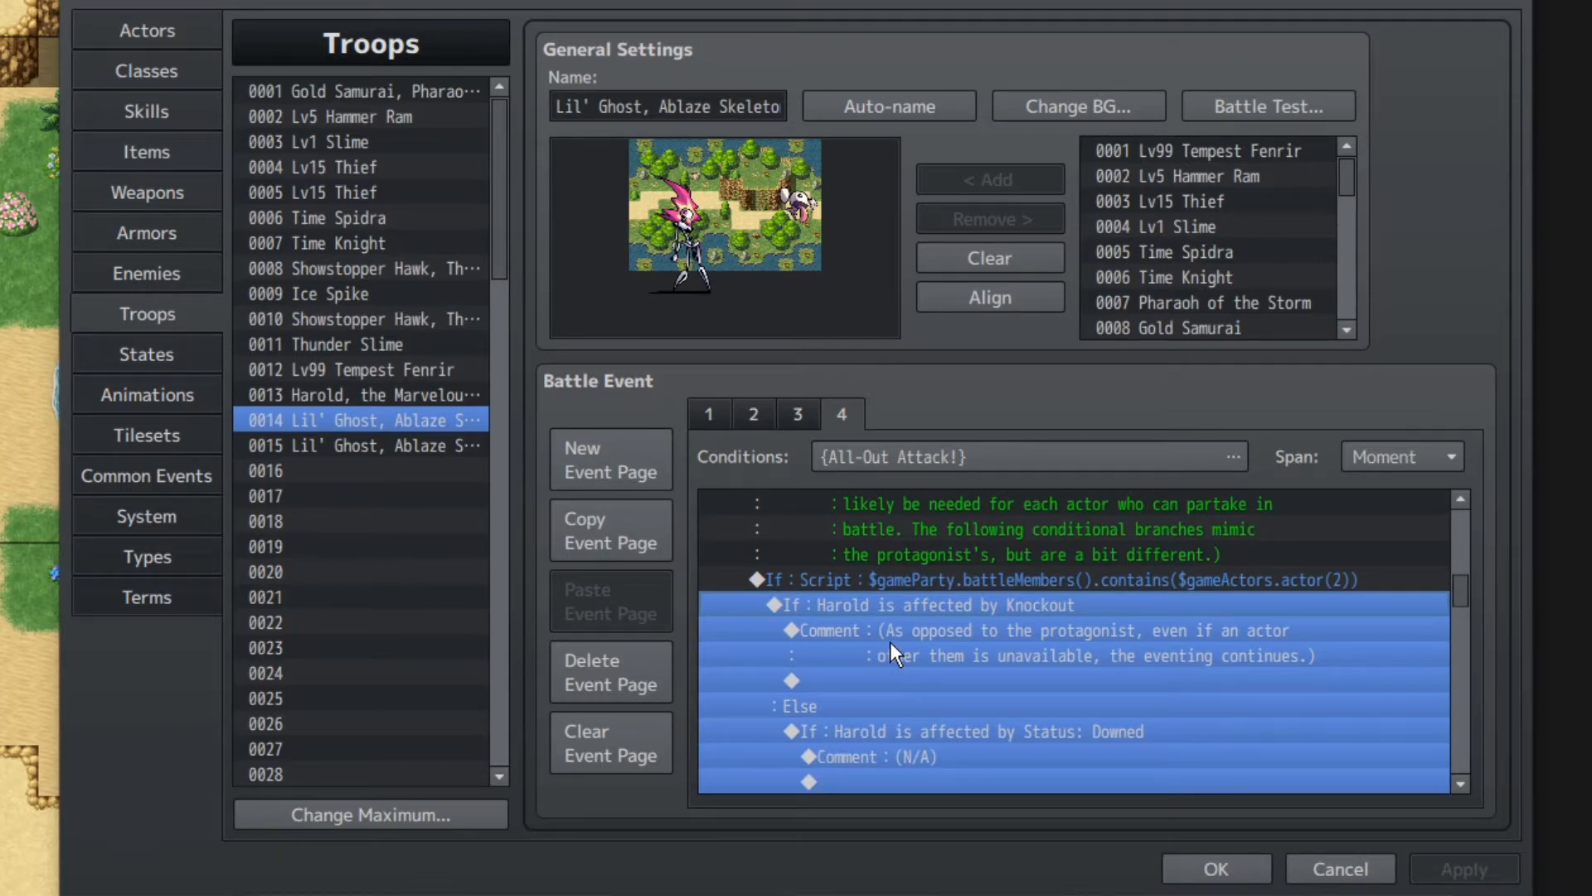
{"action": "left_click", "coordinate": [878, 672]}
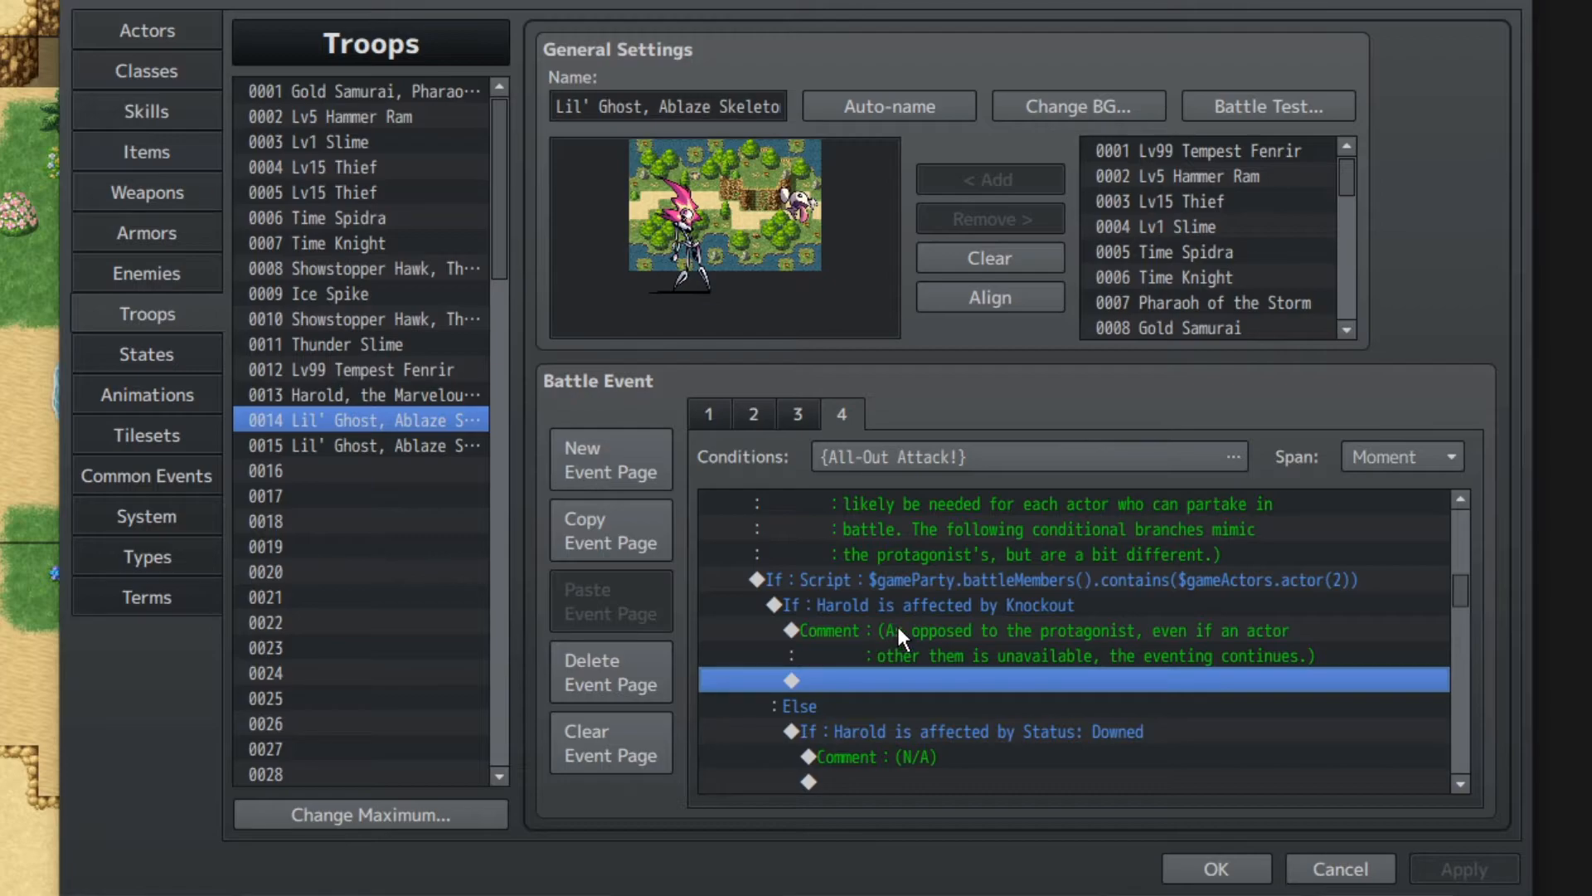
{"action": "left_click", "coordinate": [953, 611]}
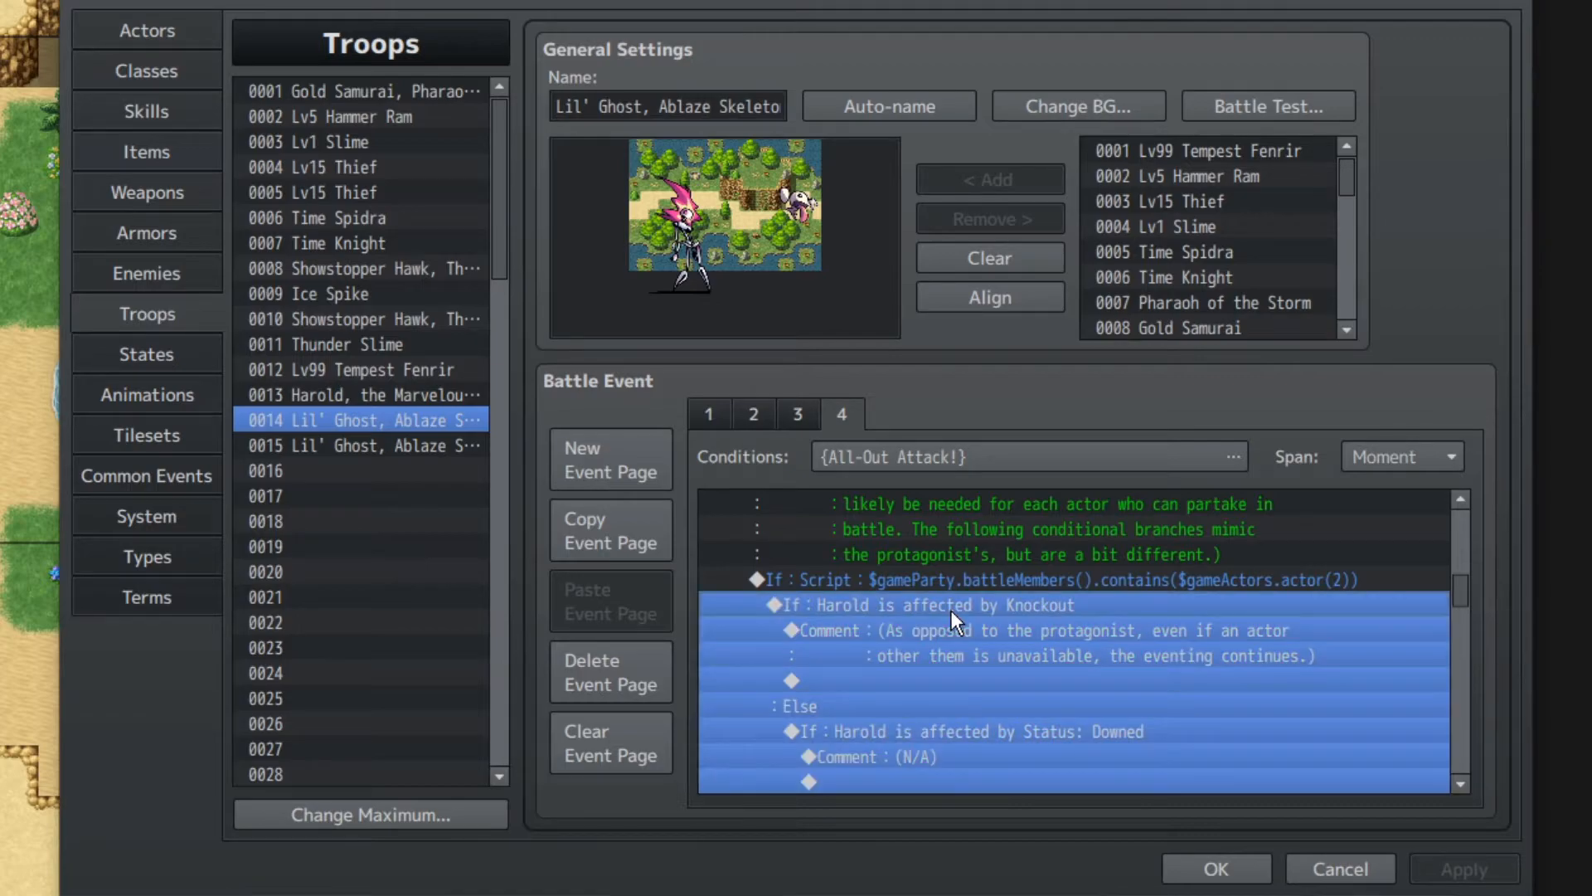
{"action": "left_click", "coordinate": [889, 672]}
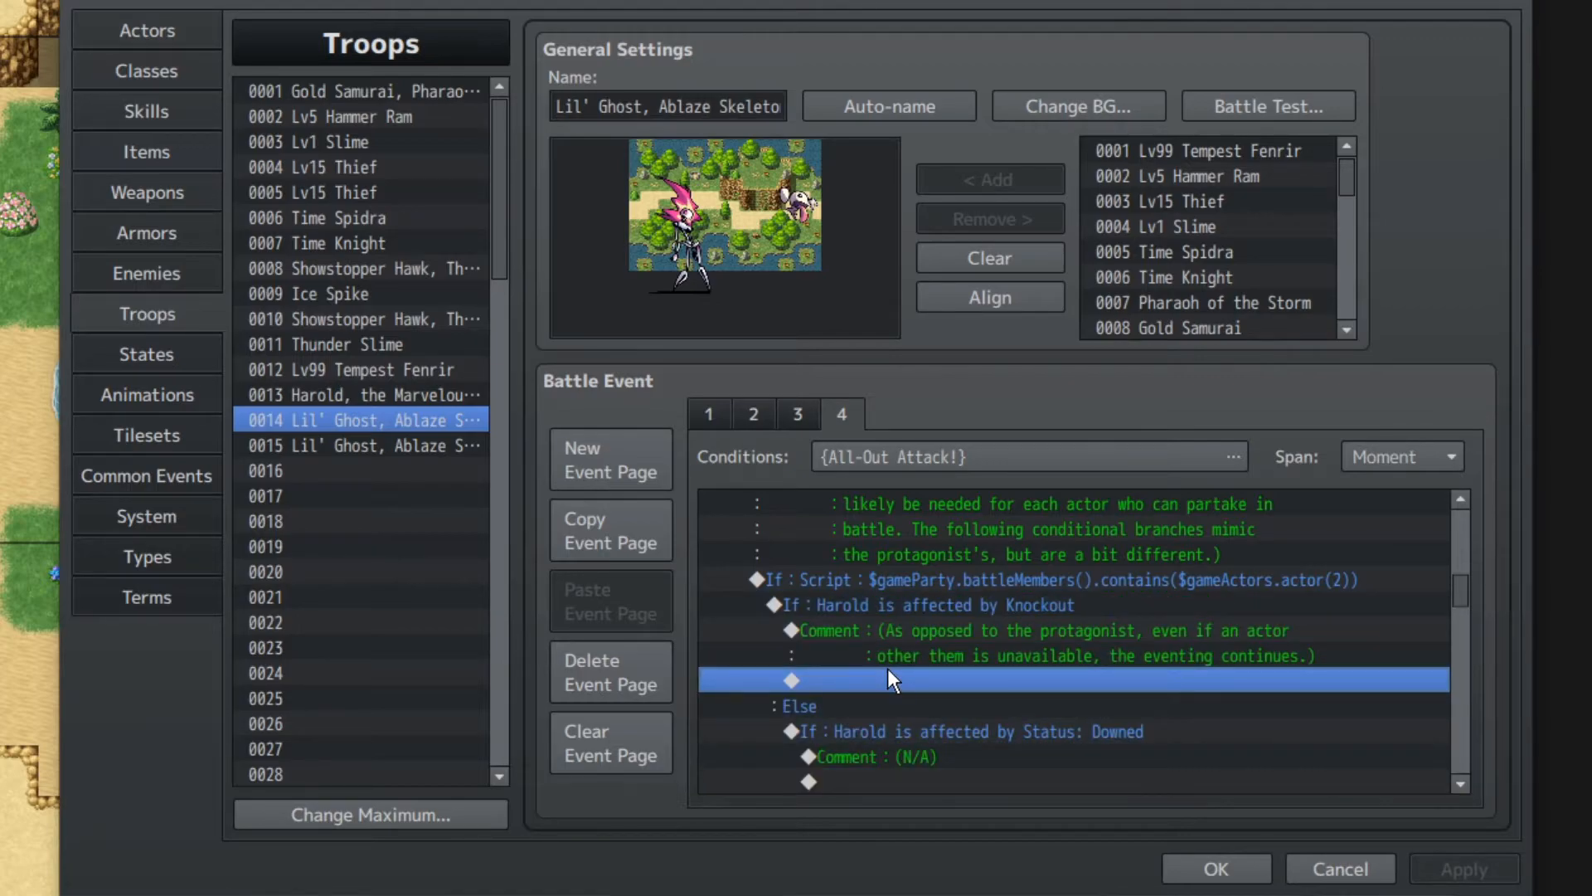
- Examine the Harold Status: Downed branch and the Available Members increment under its Else
{"action": "scroll", "coordinate": [916, 669], "scroll_direction": "down", "scroll_amount": 2}
{"action": "left_click", "coordinate": [937, 646]}
{"action": "left_click", "coordinate": [927, 630]}
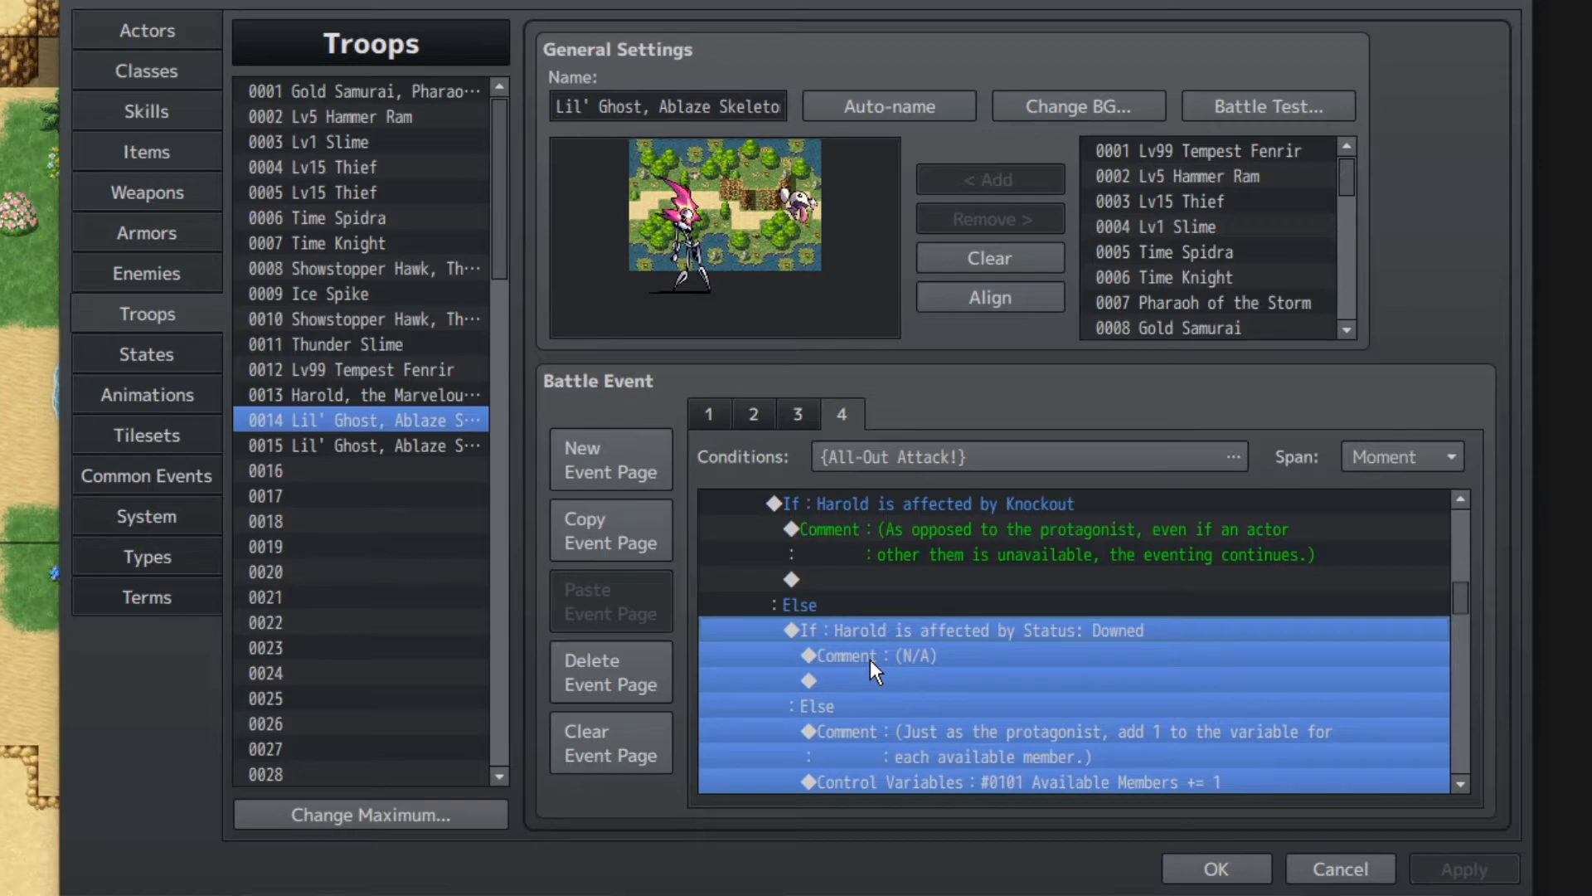
{"action": "left_click", "coordinate": [896, 705]}
{"action": "scroll", "coordinate": [884, 708], "scroll_direction": "down", "scroll_amount": 2}
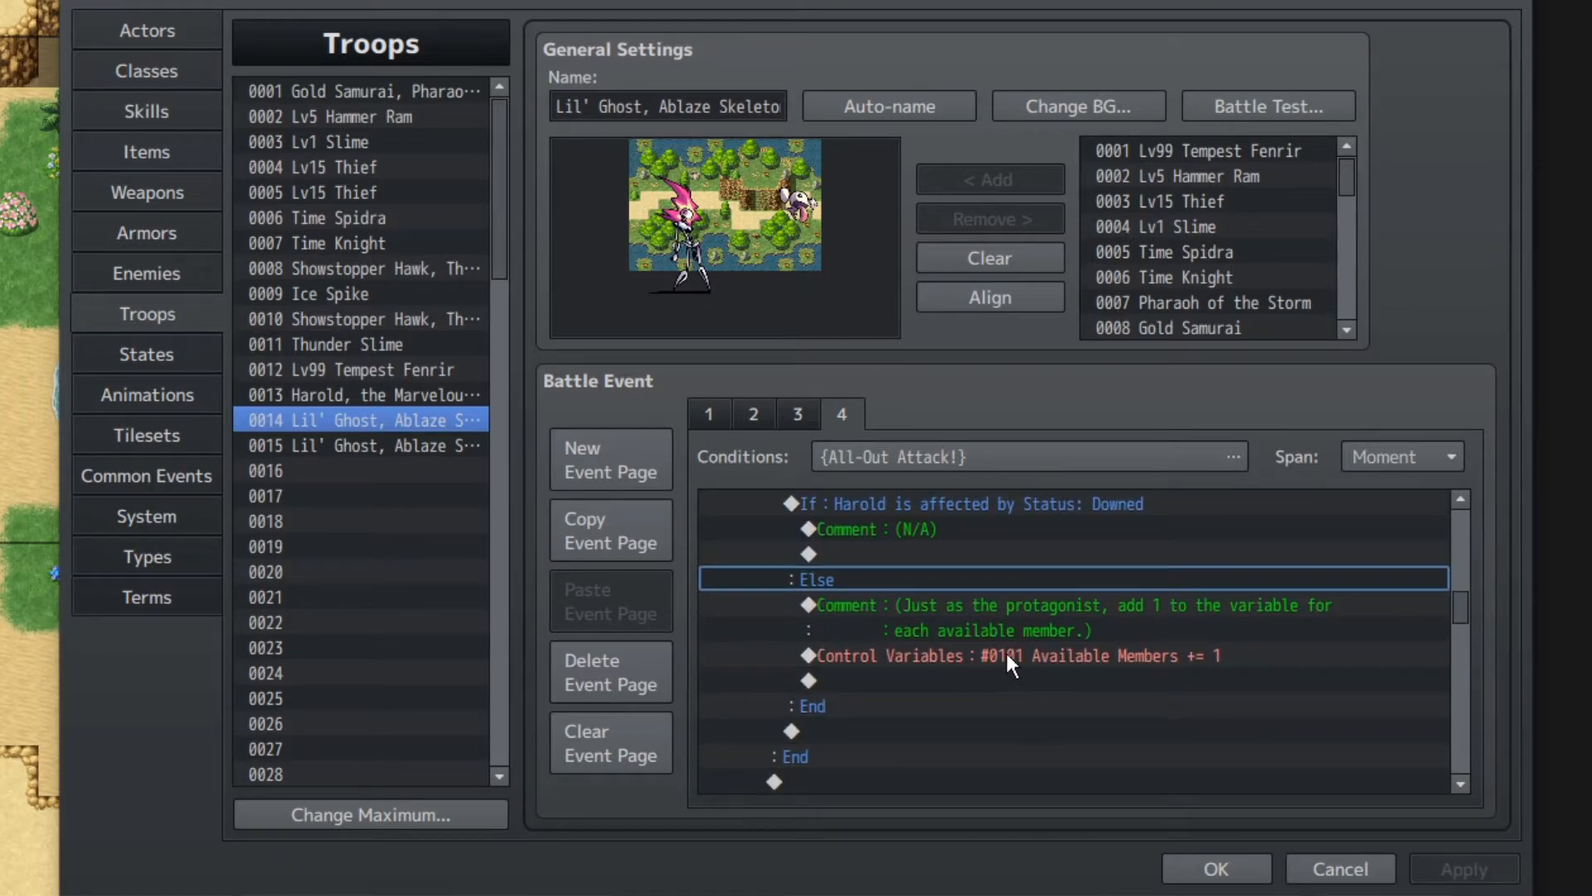
{"action": "left_click", "coordinate": [1007, 655]}
{"action": "scroll", "coordinate": [936, 679], "scroll_direction": "down", "scroll_amount": 2}
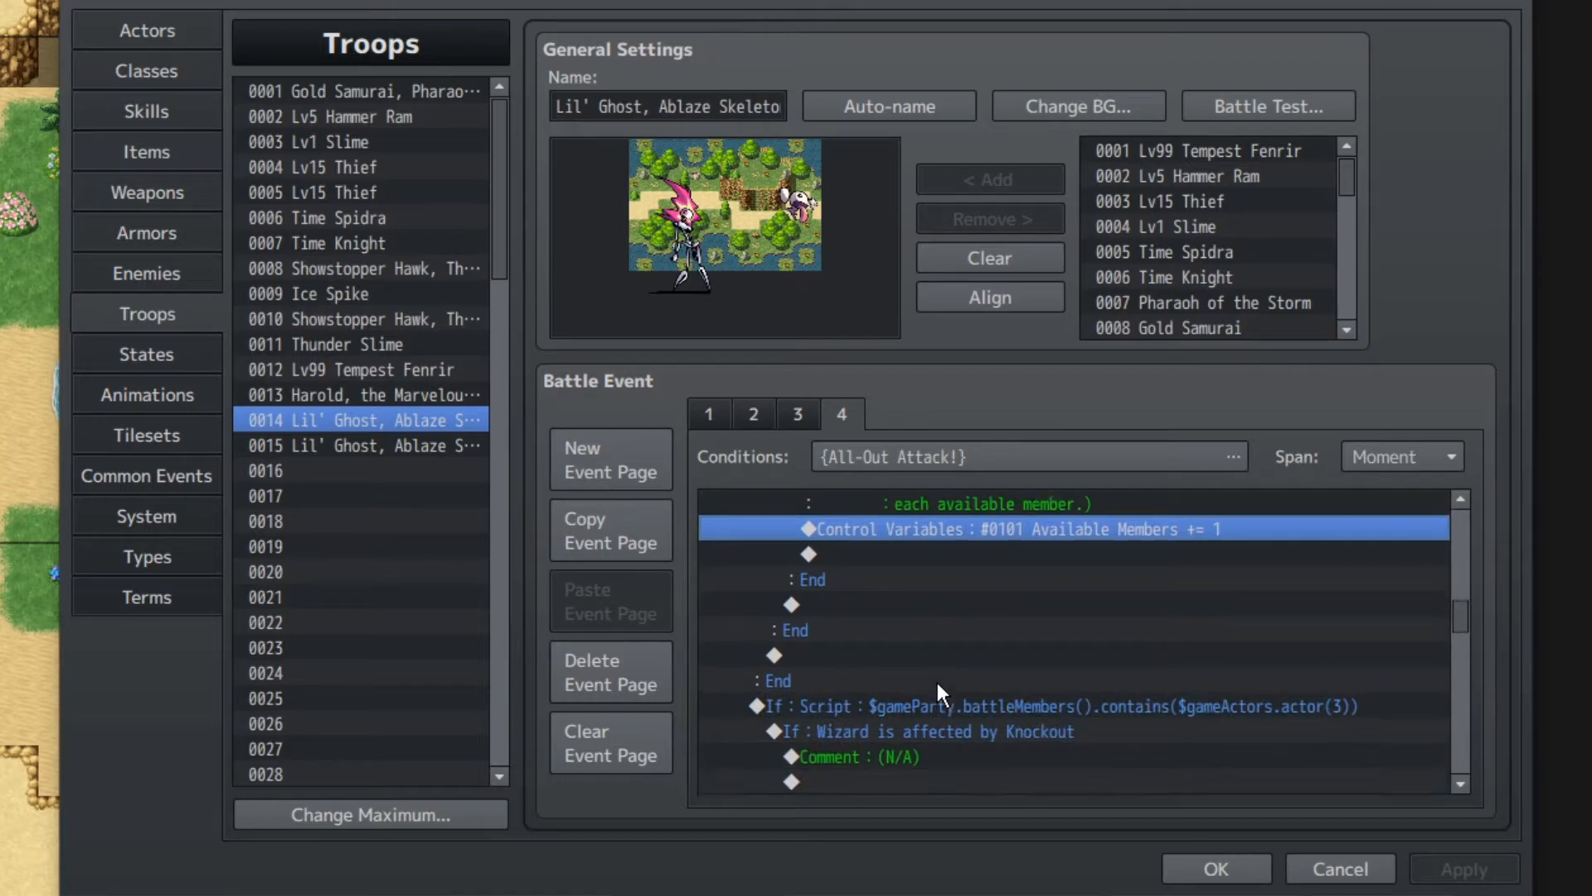
- Compare the script condition for actor 3 and its nested Wizard branches with the preceding Harold block
{"action": "left_click", "coordinate": [928, 680]}
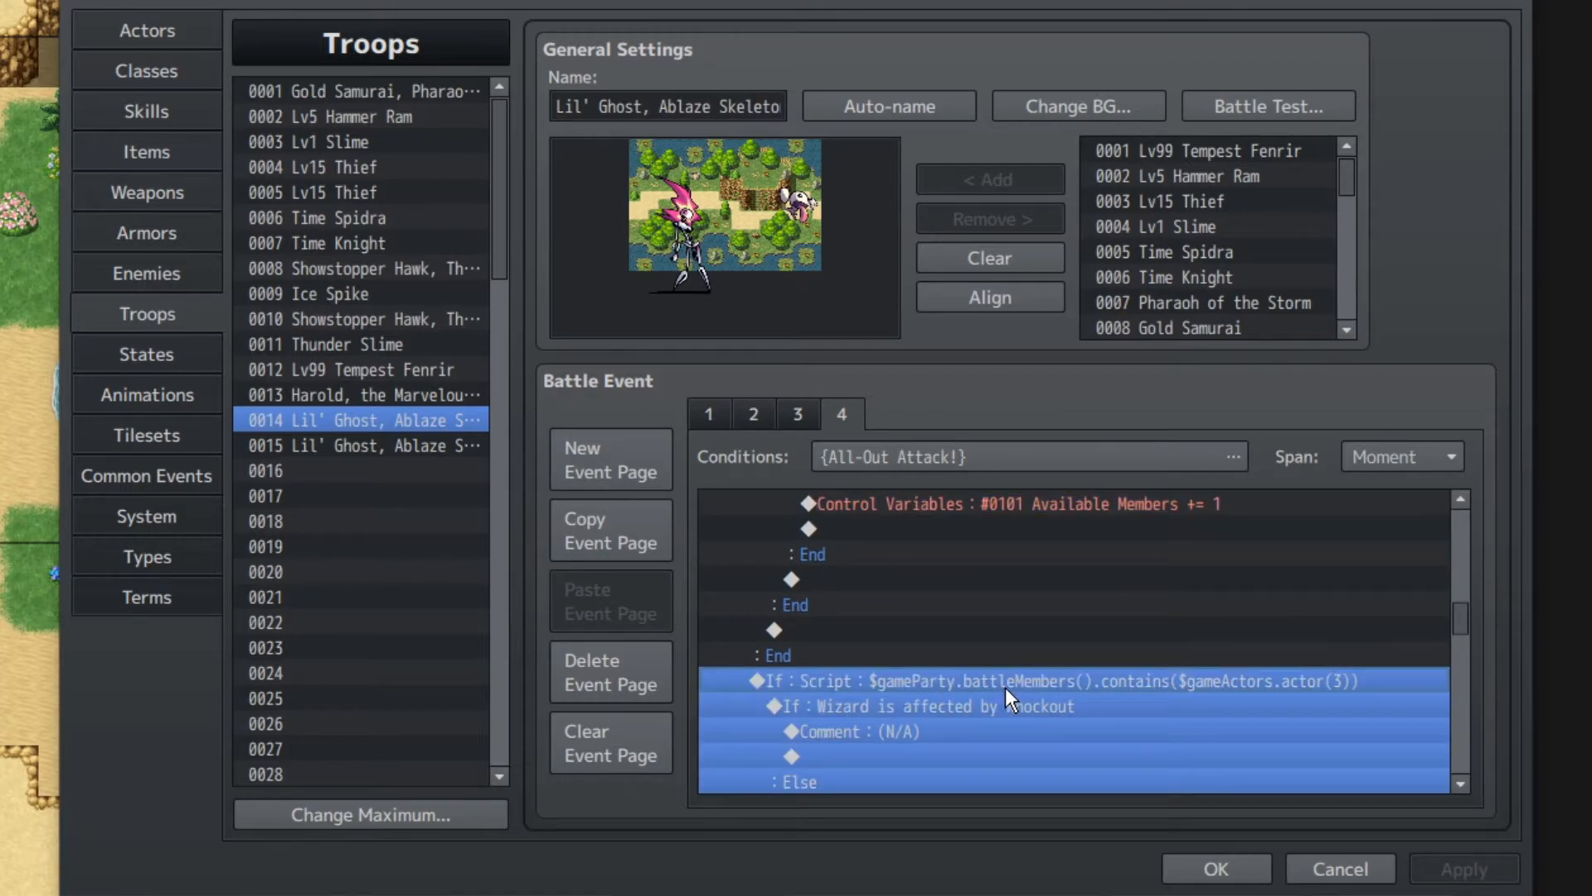
{"action": "scroll", "coordinate": [975, 695], "scroll_direction": "down", "scroll_amount": 2}
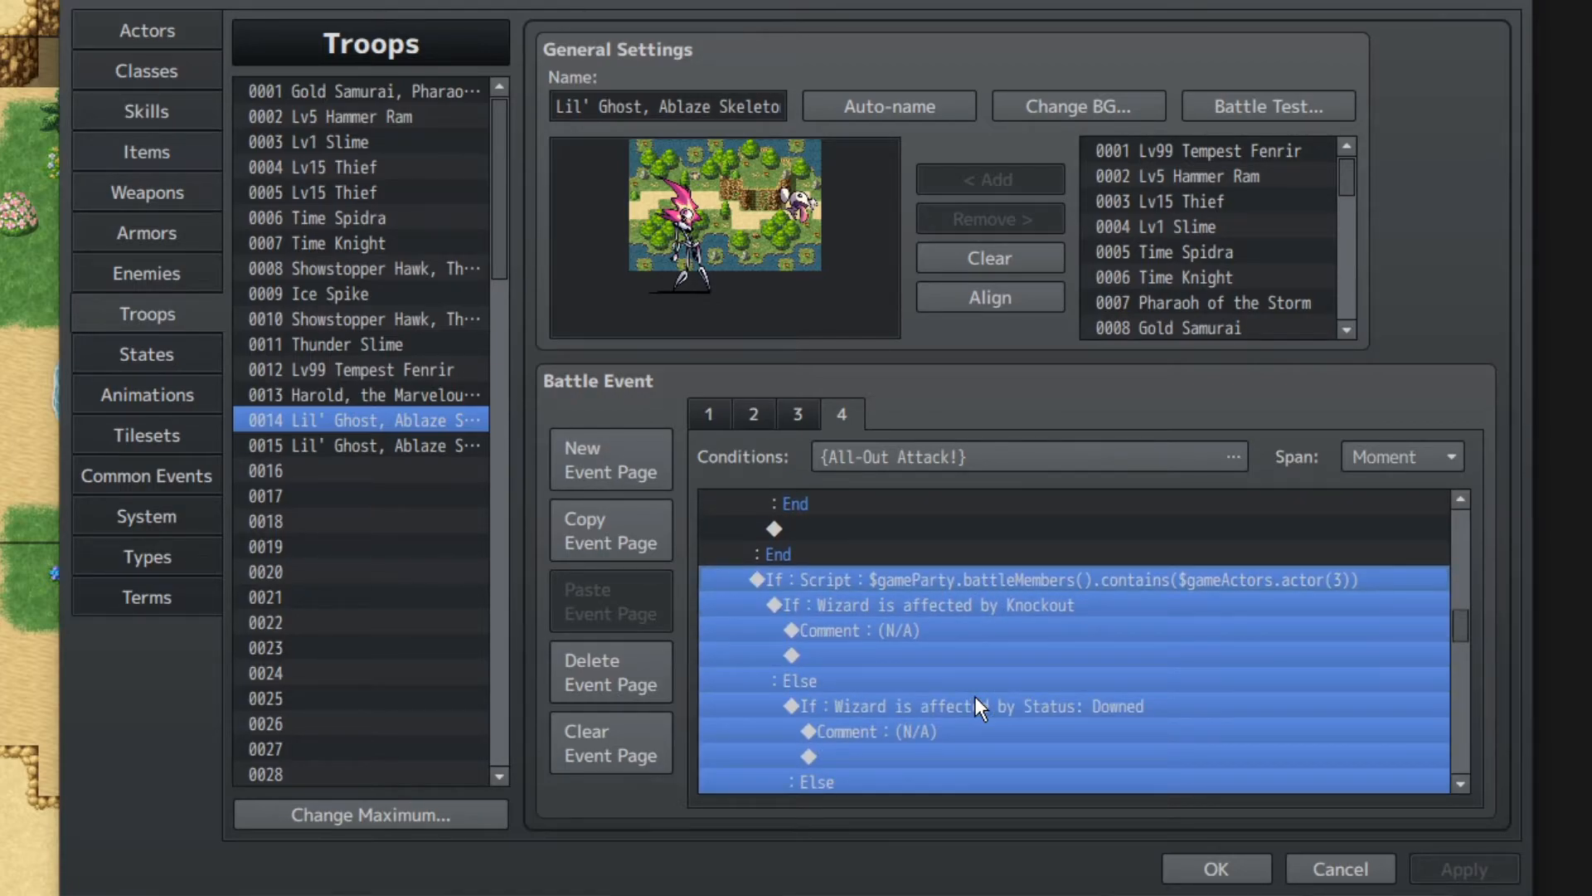
{"action": "scroll", "coordinate": [972, 685], "scroll_direction": "down", "scroll_amount": 2}
{"action": "scroll", "coordinate": [972, 676], "scroll_direction": "down", "scroll_amount": 2}
{"action": "scroll", "coordinate": [973, 665], "scroll_direction": "up", "scroll_amount": 6}
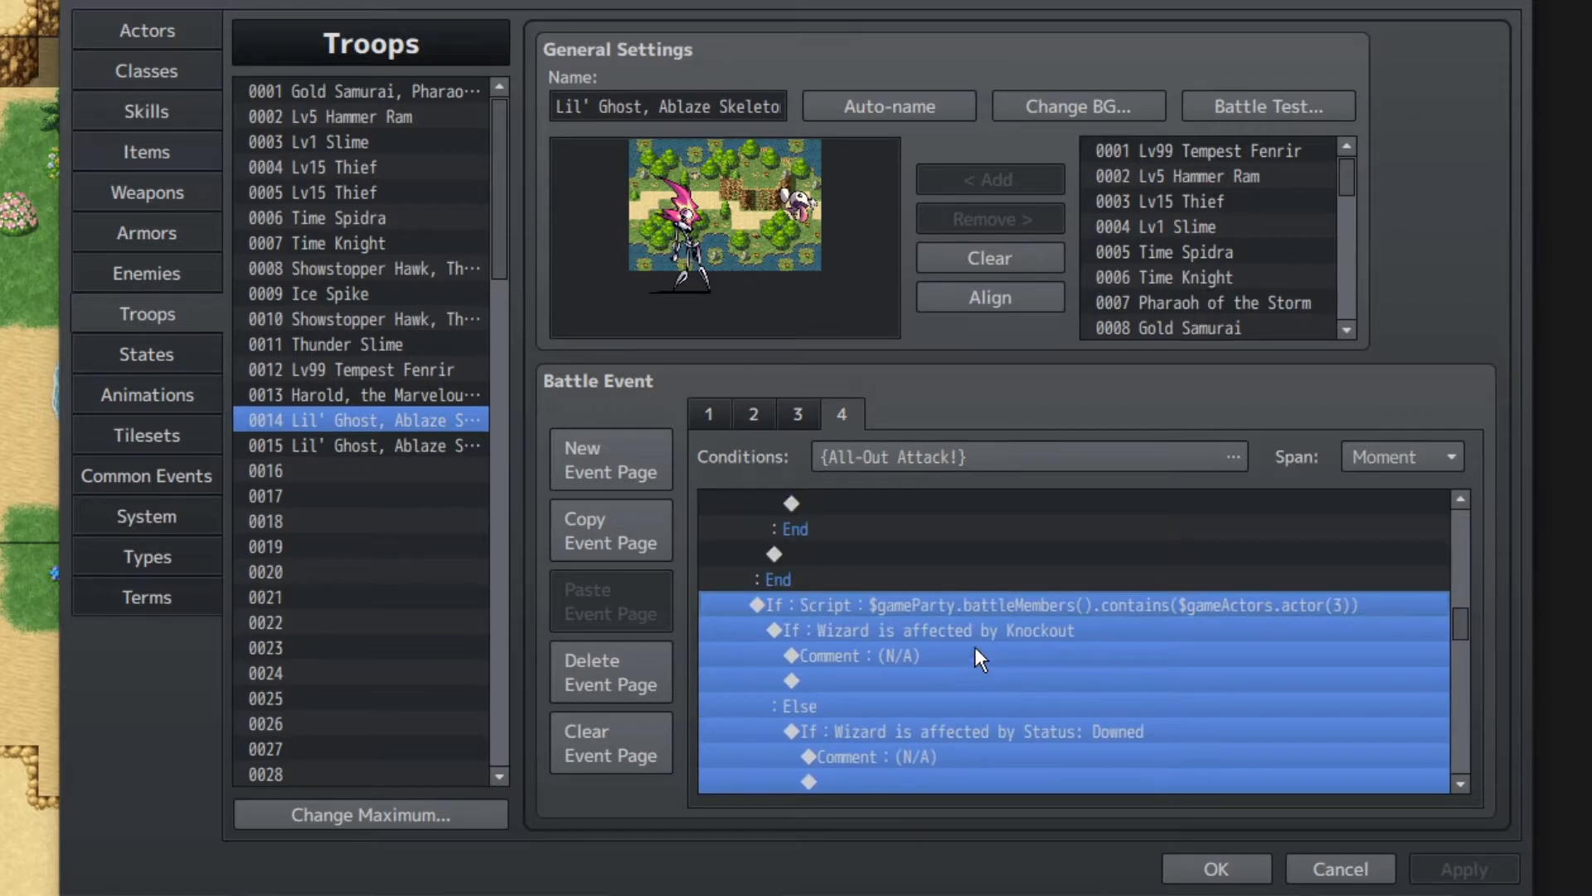
{"action": "scroll", "coordinate": [983, 627], "scroll_direction": "down", "scroll_amount": 1}
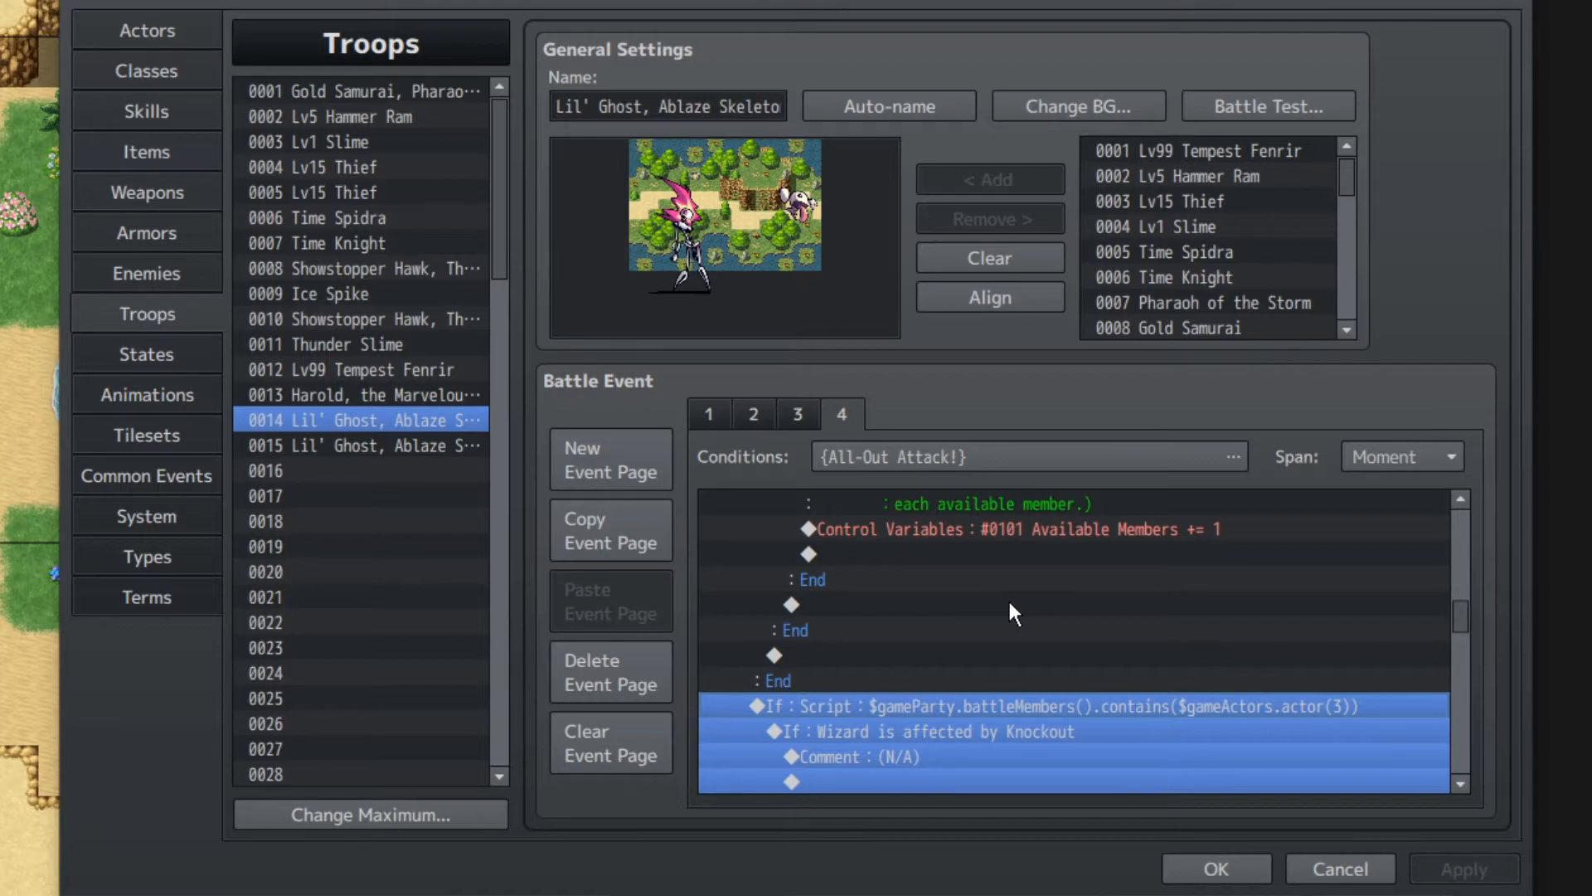
- Examine the Available Members ≥ 2 branch, its comments and the Member ID = 1 choice block that follows
{"action": "scroll", "coordinate": [967, 572], "scroll_direction": "down", "scroll_amount": 7}
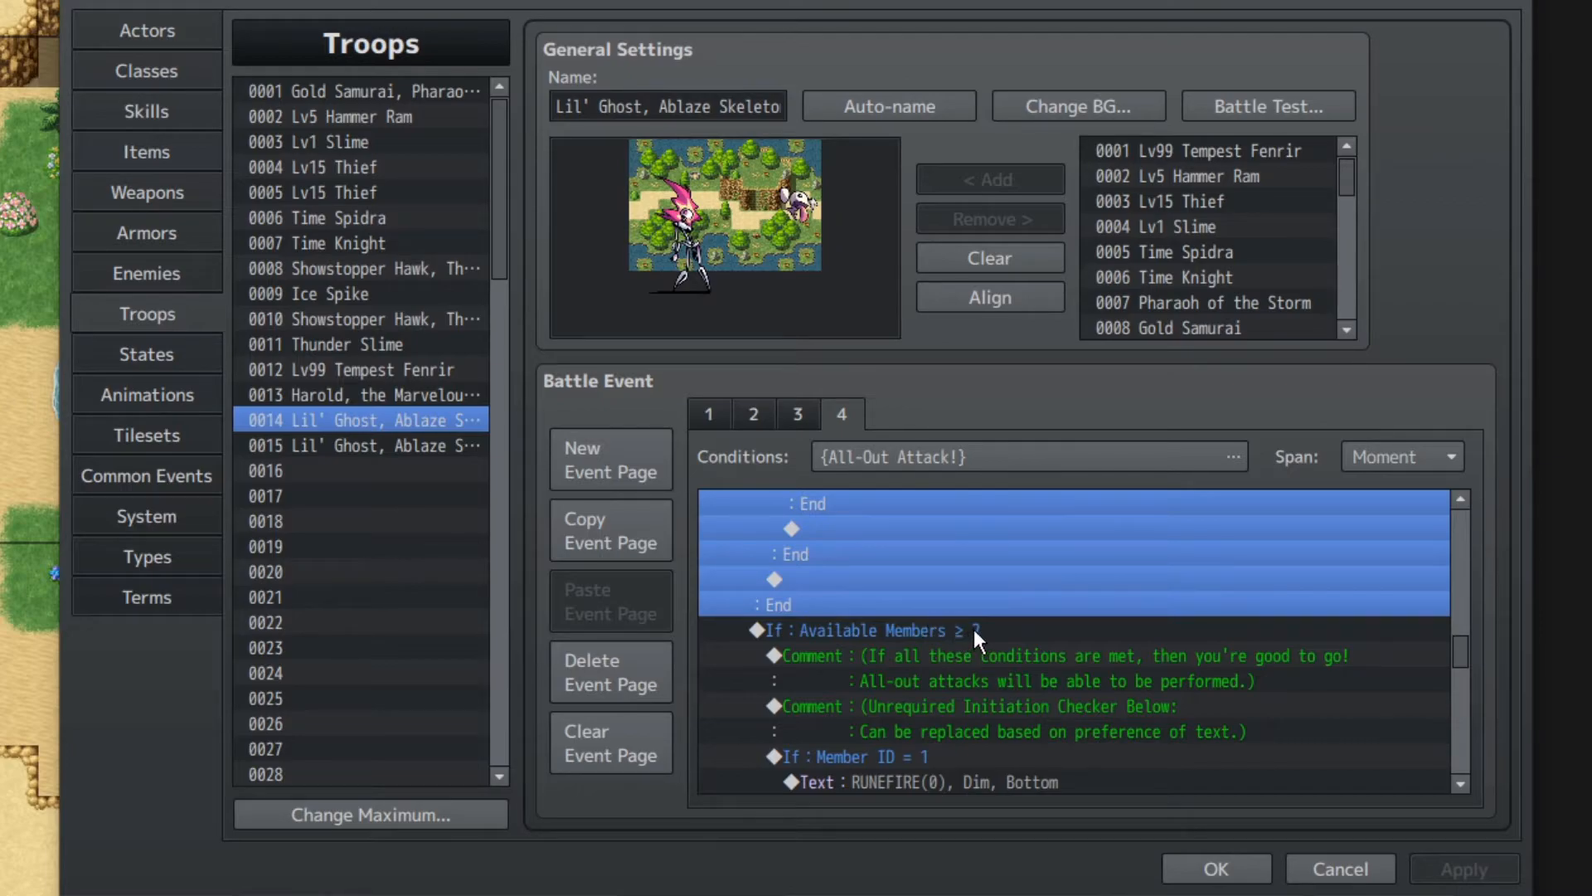
{"action": "left_click", "coordinate": [1037, 633]}
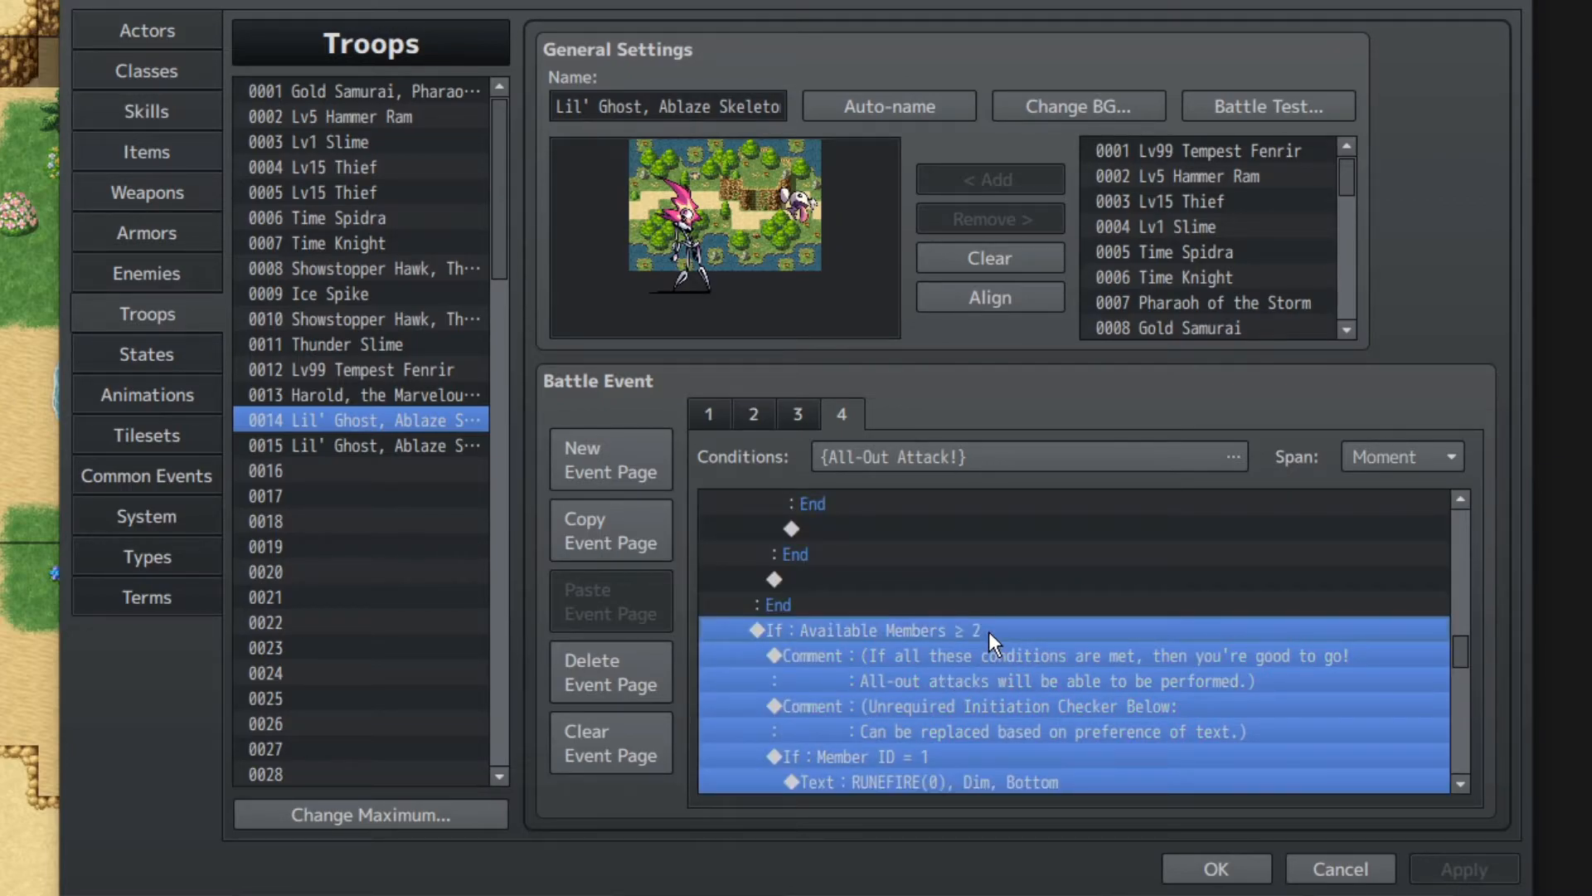
{"action": "left_click", "coordinate": [962, 664]}
{"action": "left_click", "coordinate": [1054, 710]}
{"action": "scroll", "coordinate": [1070, 673], "scroll_direction": "down", "scroll_amount": 2}
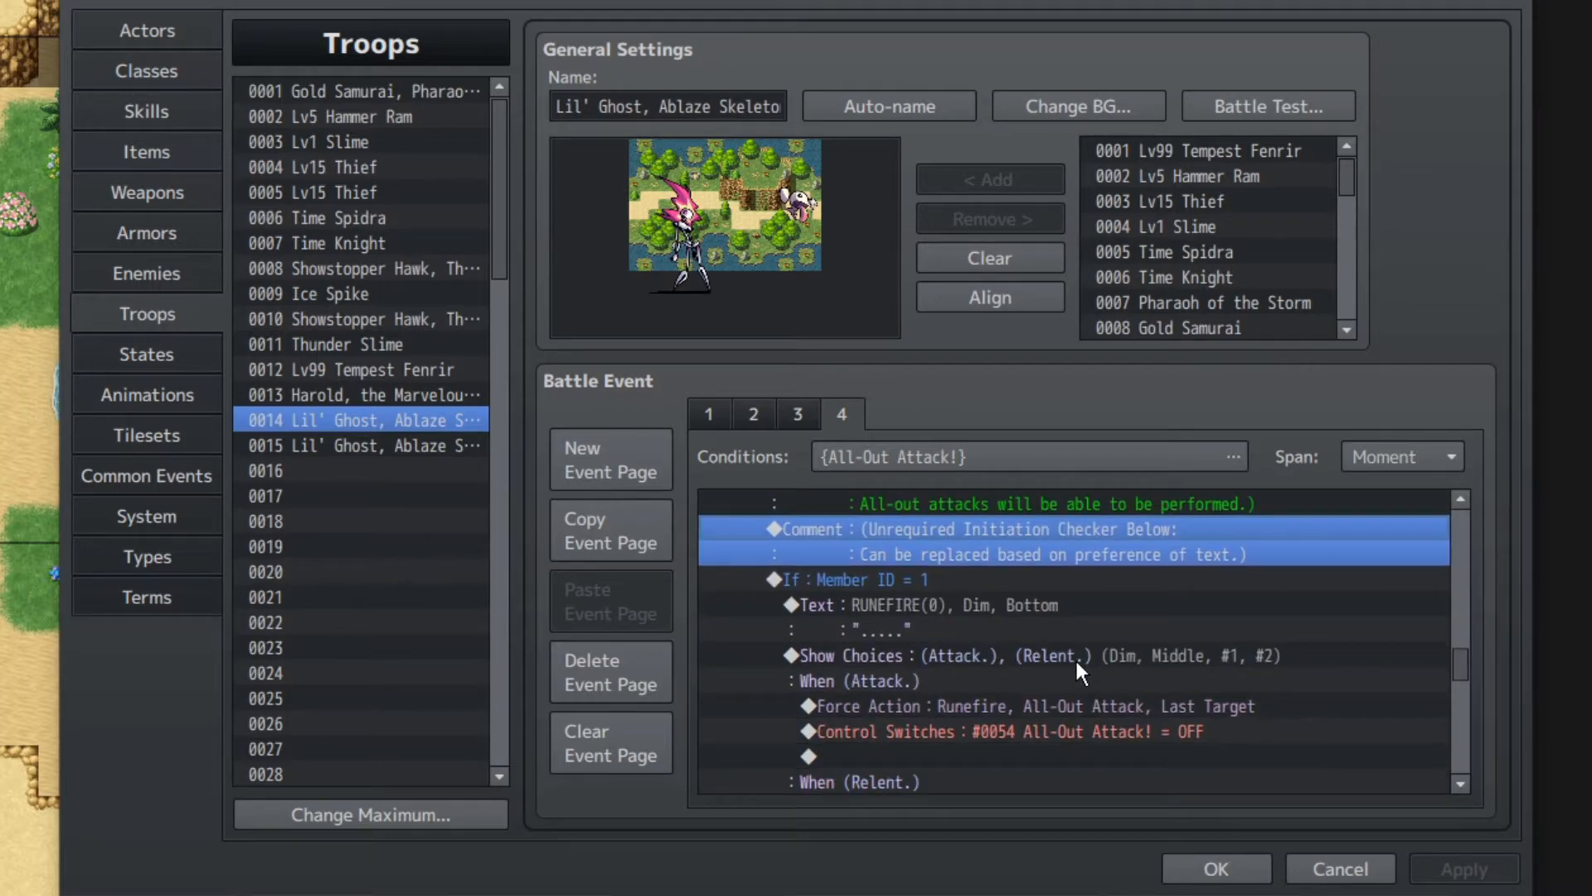
- Examine the Member ID = 1 conditional block and its Runefire text command on the fourth event page
{"action": "scroll", "coordinate": [1075, 658], "scroll_direction": "up", "scroll_amount": 1}
{"action": "left_click", "coordinate": [879, 605]}
{"action": "scroll", "coordinate": [1304, 713], "scroll_direction": "down", "scroll_amount": 3}
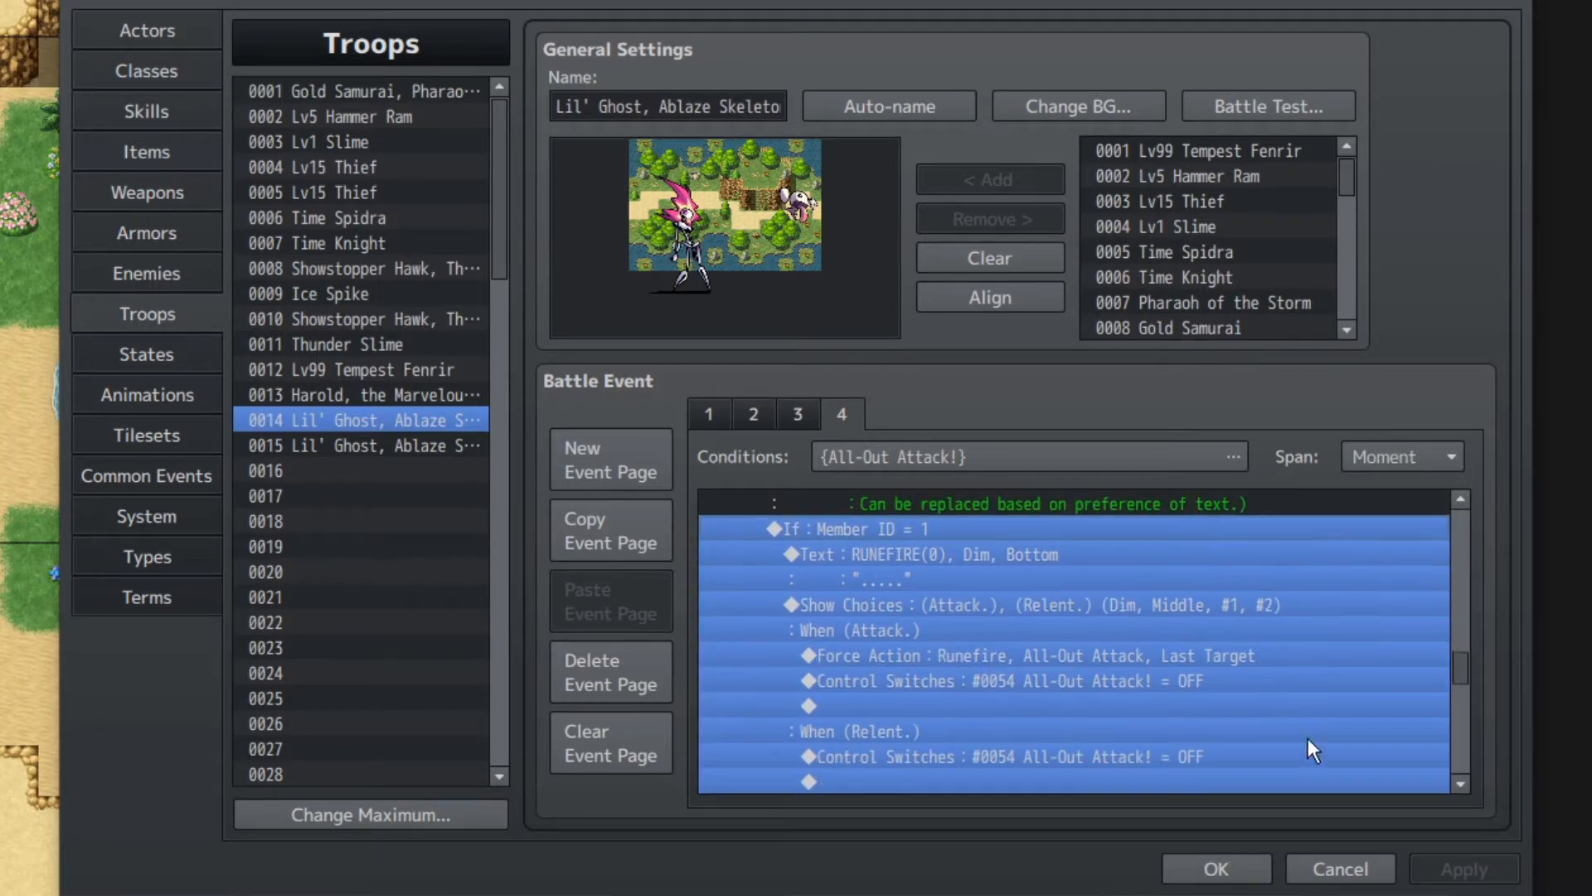
{"action": "scroll", "coordinate": [1220, 690], "scroll_direction": "up", "scroll_amount": 2}
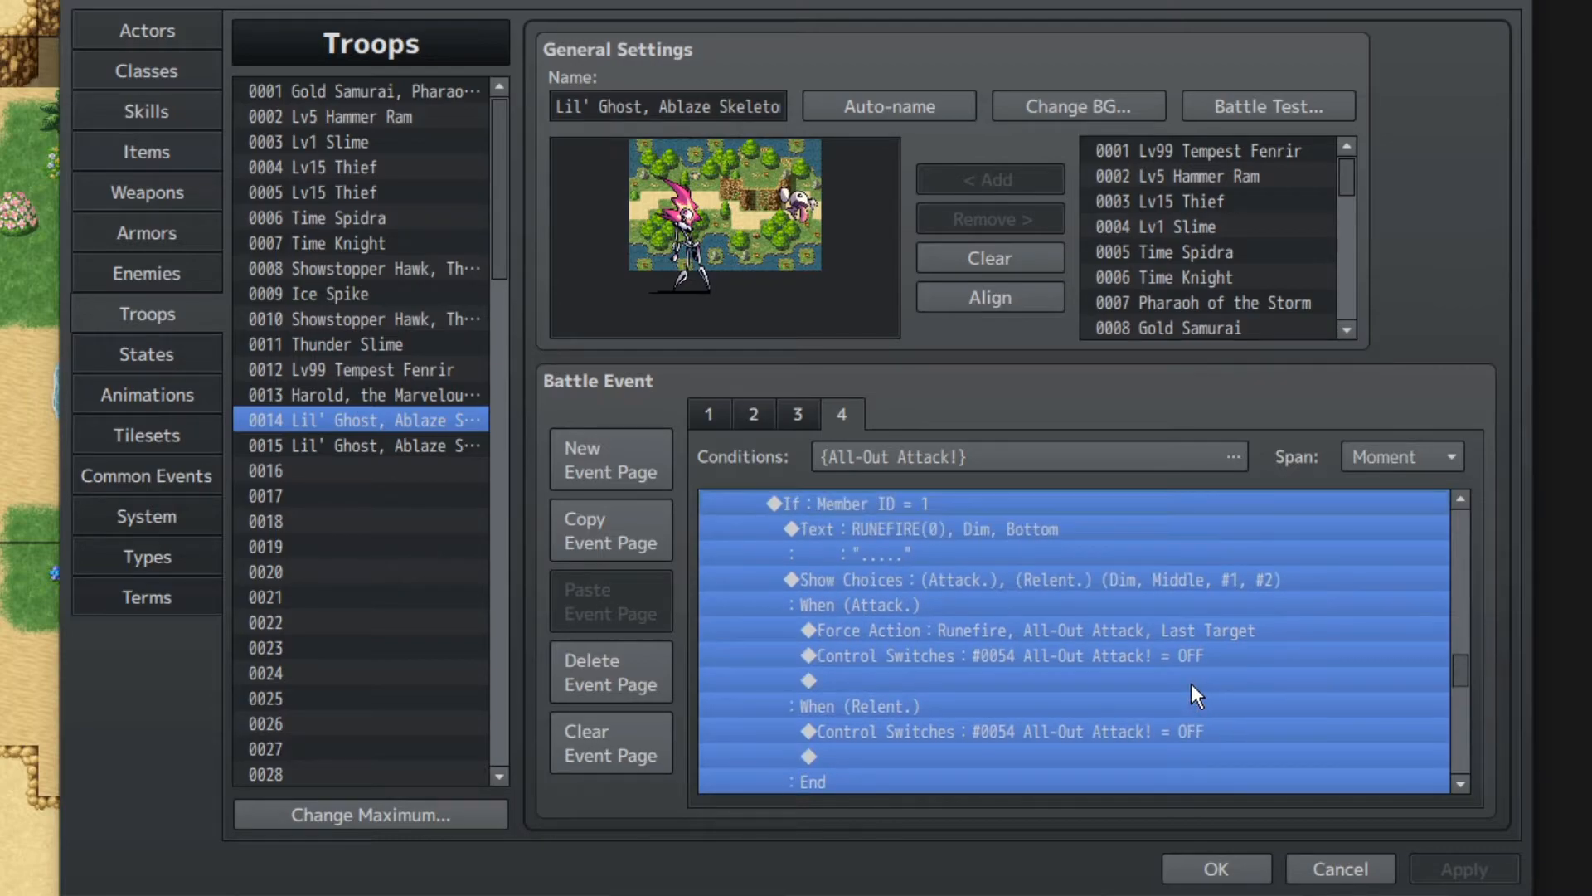
{"action": "scroll", "coordinate": [893, 591], "scroll_direction": "up", "scroll_amount": 1}
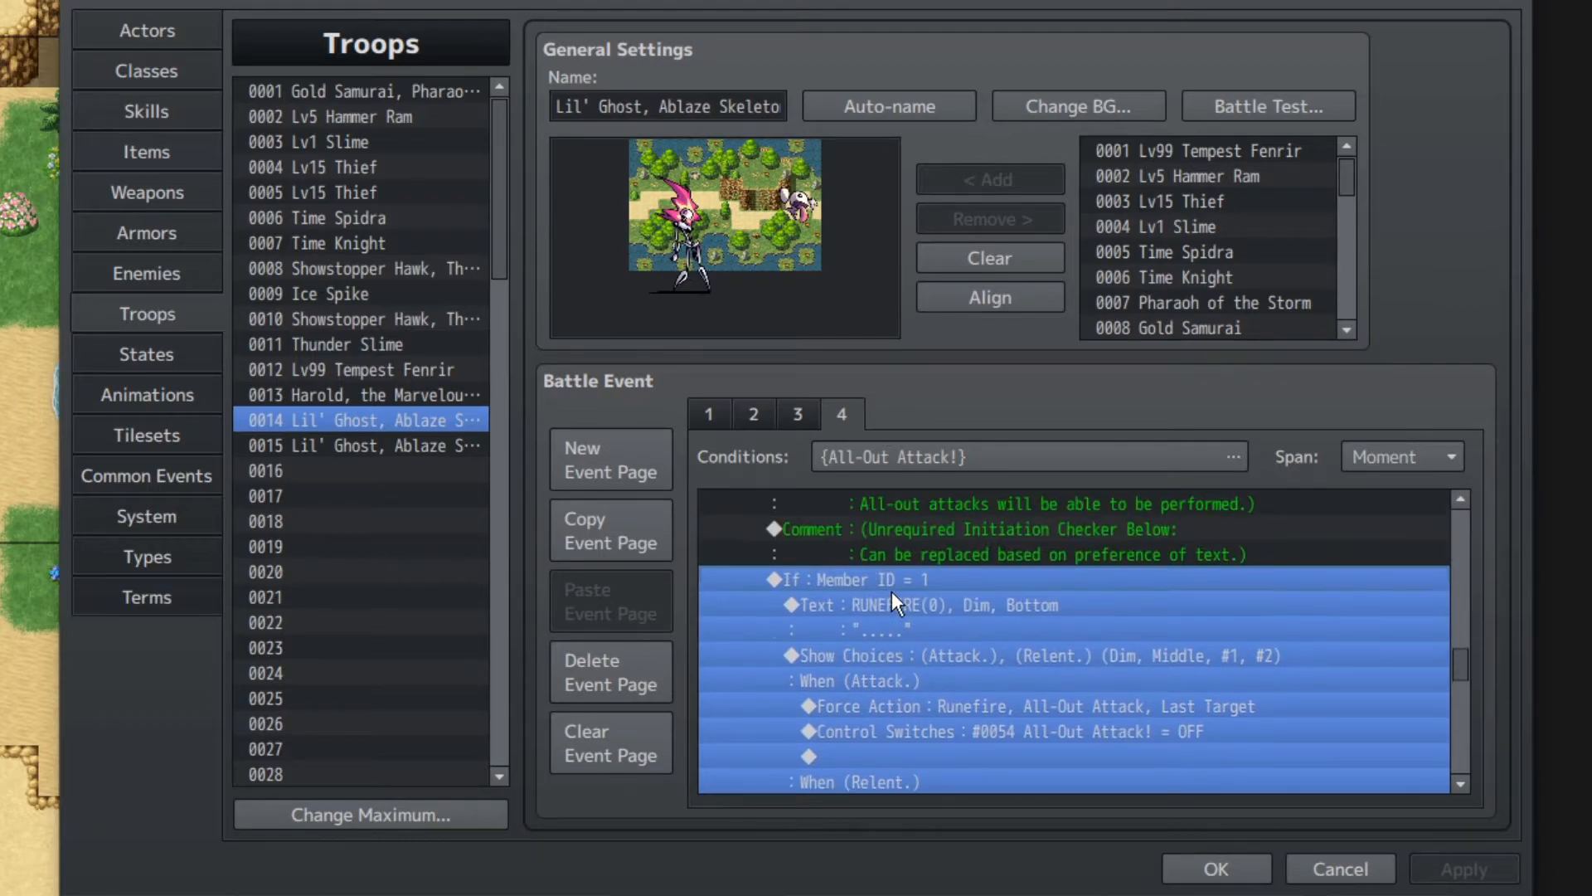
{"action": "left_click", "coordinate": [969, 605]}
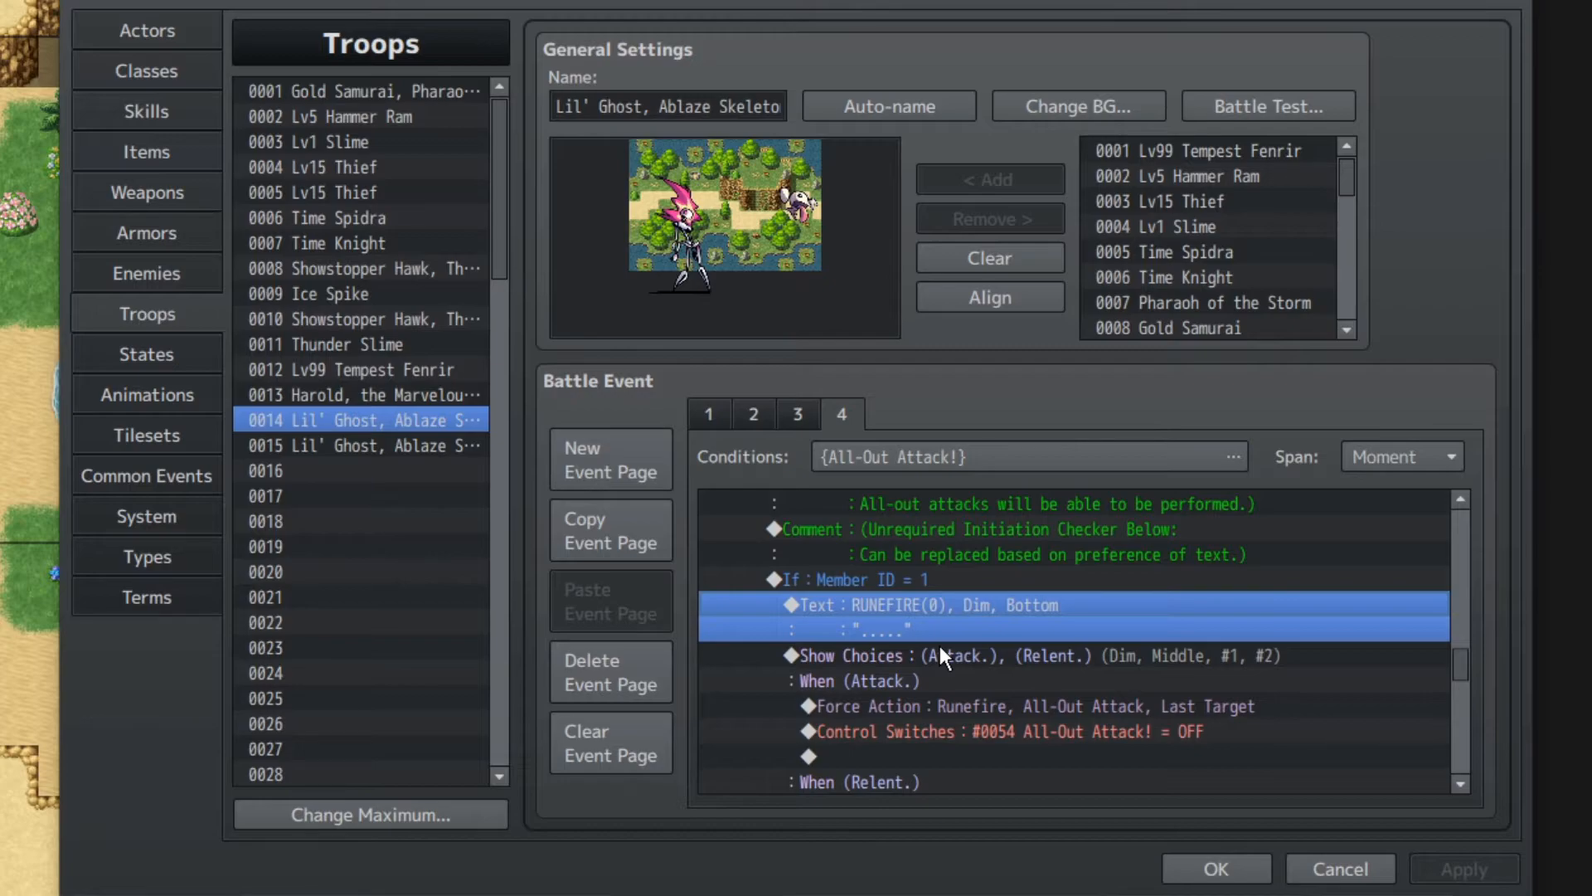
- Compare the All-Out Attack! switch commands under the Attack and Relent choices
{"action": "scroll", "coordinate": [973, 591], "scroll_direction": "down", "scroll_amount": 1}
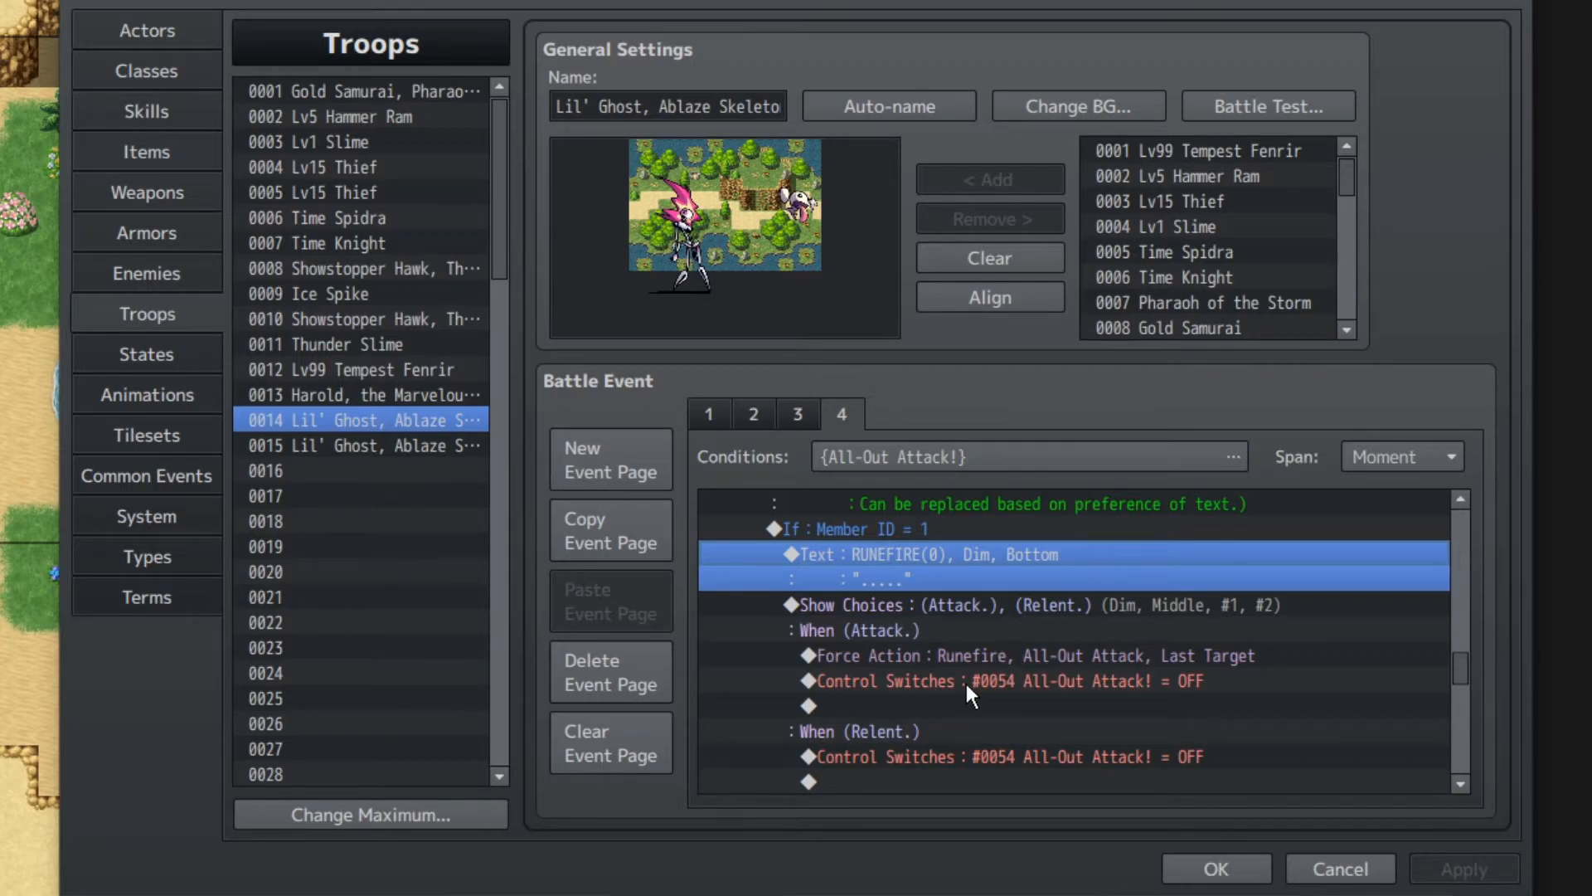
{"action": "left_click", "coordinate": [1044, 680]}
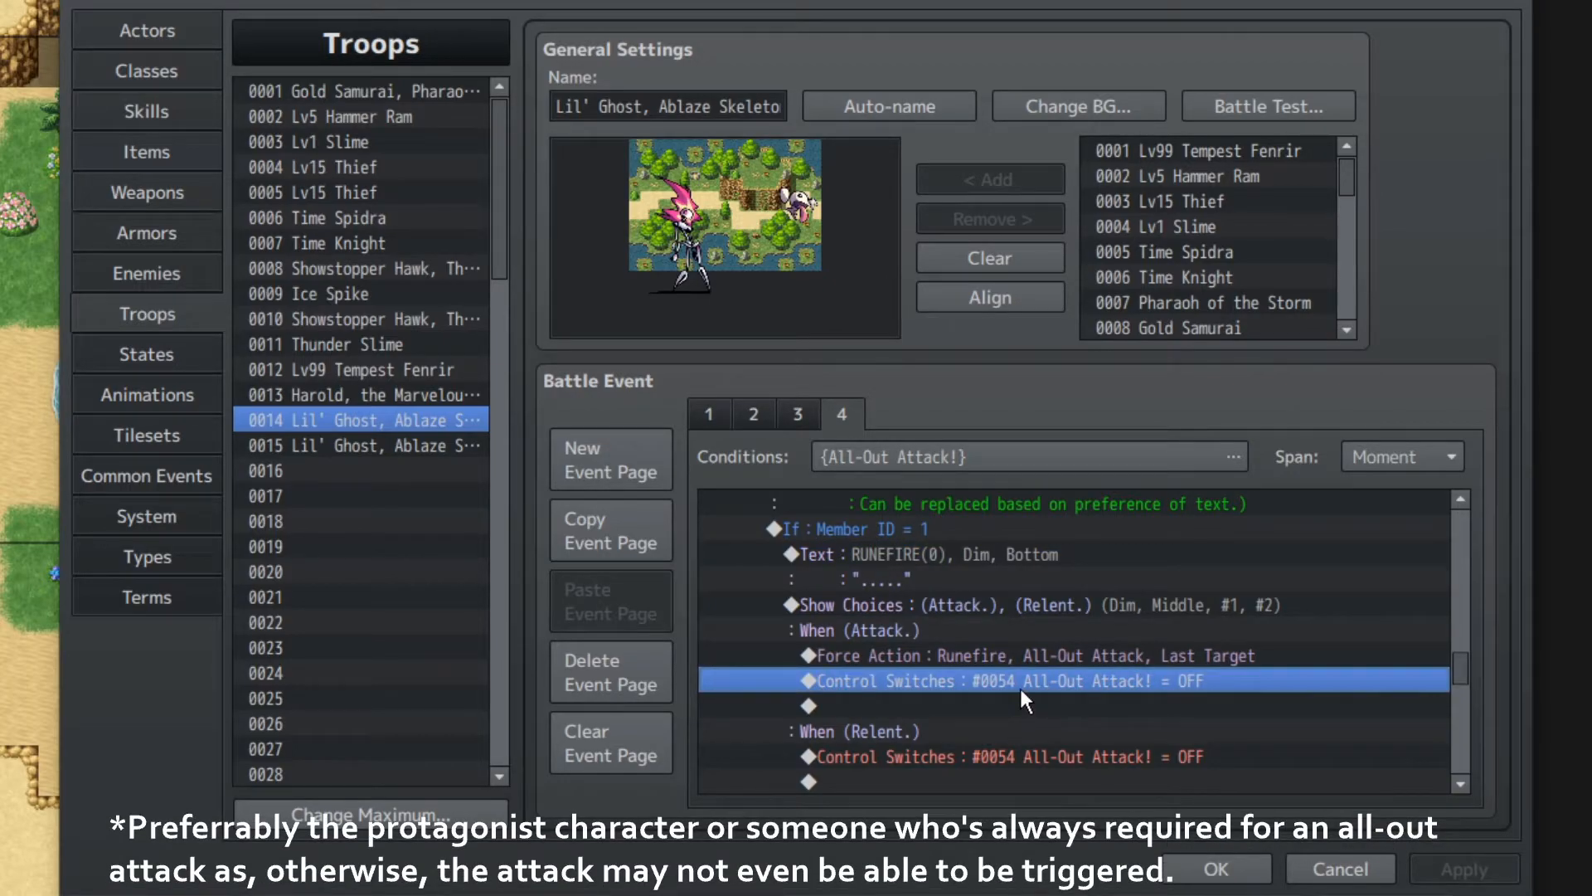
{"action": "left_click", "coordinate": [957, 755]}
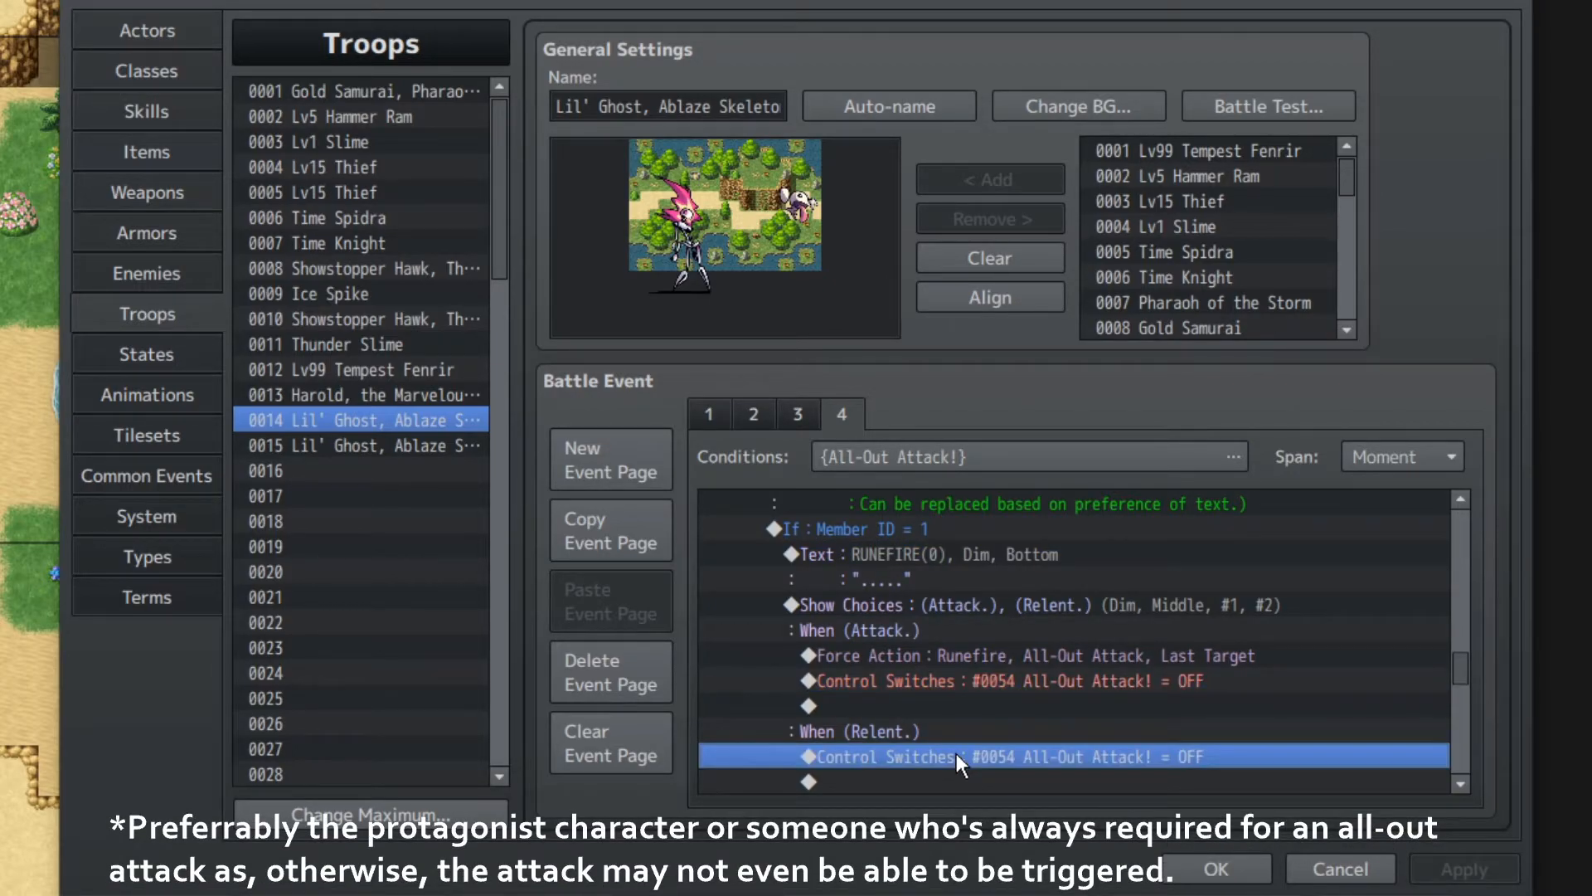
- Examine the Else branch for fewer than 2 available members and the event page's Span options
{"action": "scroll", "coordinate": [1016, 685], "scroll_direction": "down", "scroll_amount": 8}
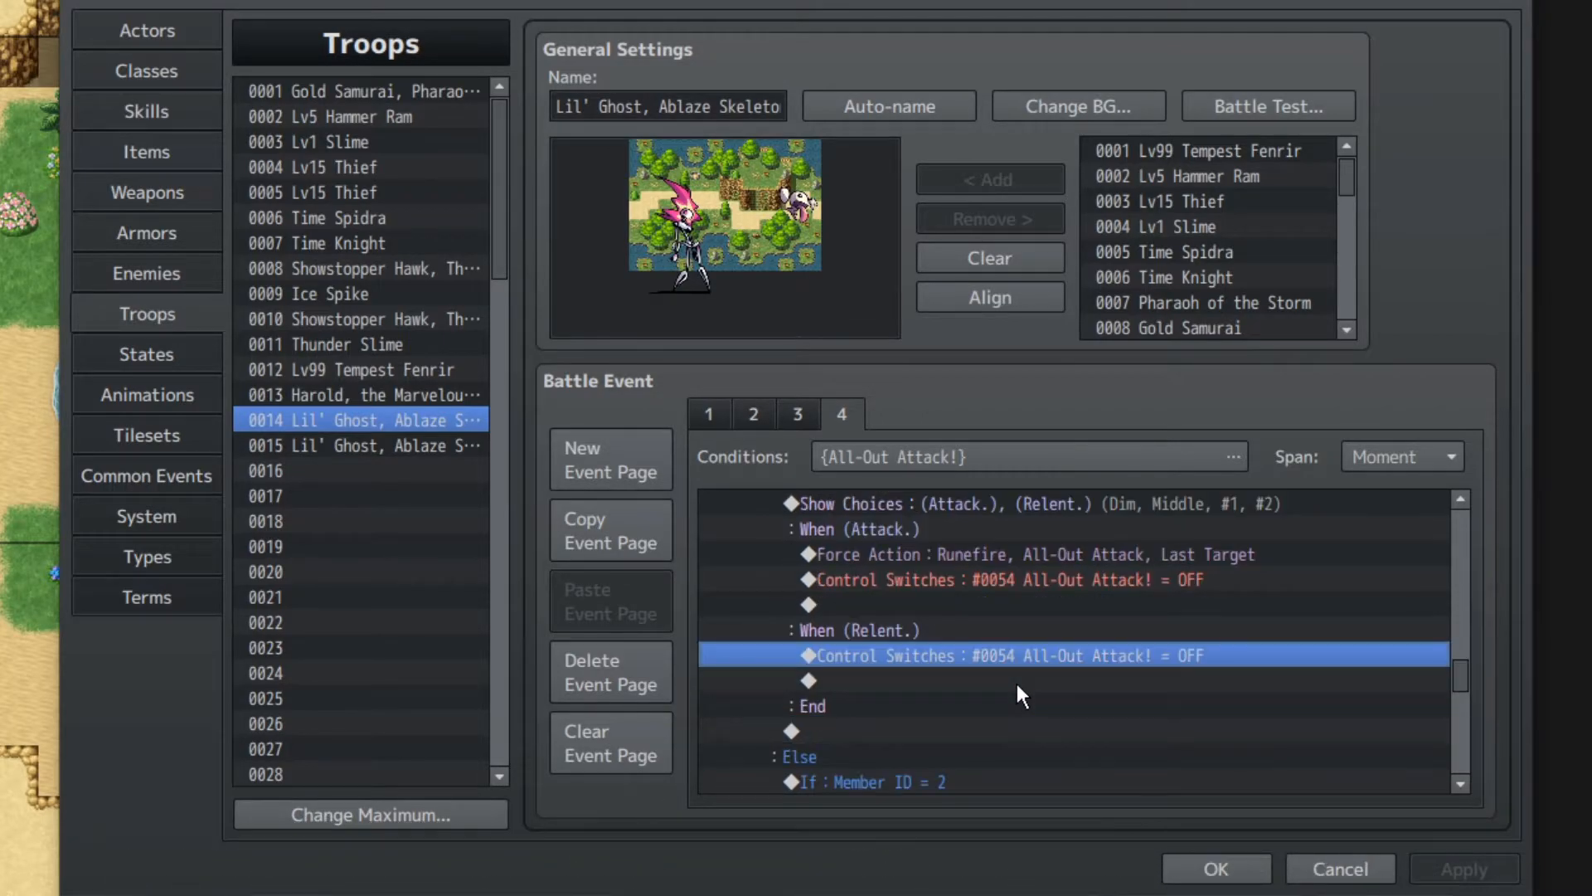
{"action": "scroll", "coordinate": [1027, 680], "scroll_direction": "down", "scroll_amount": 3}
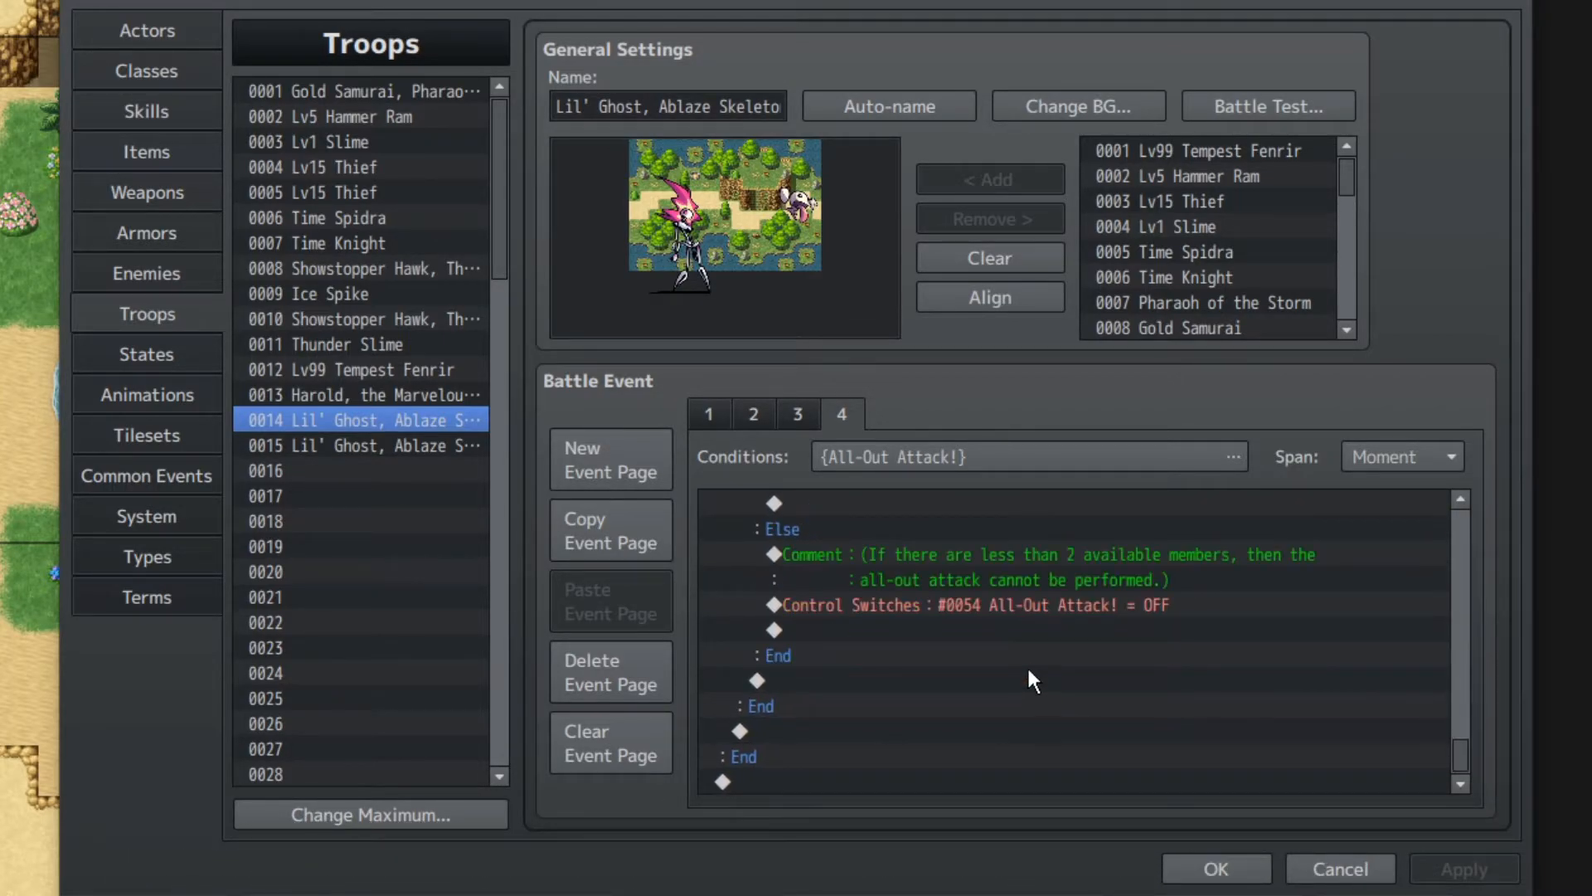
{"action": "left_click", "coordinate": [1024, 607]}
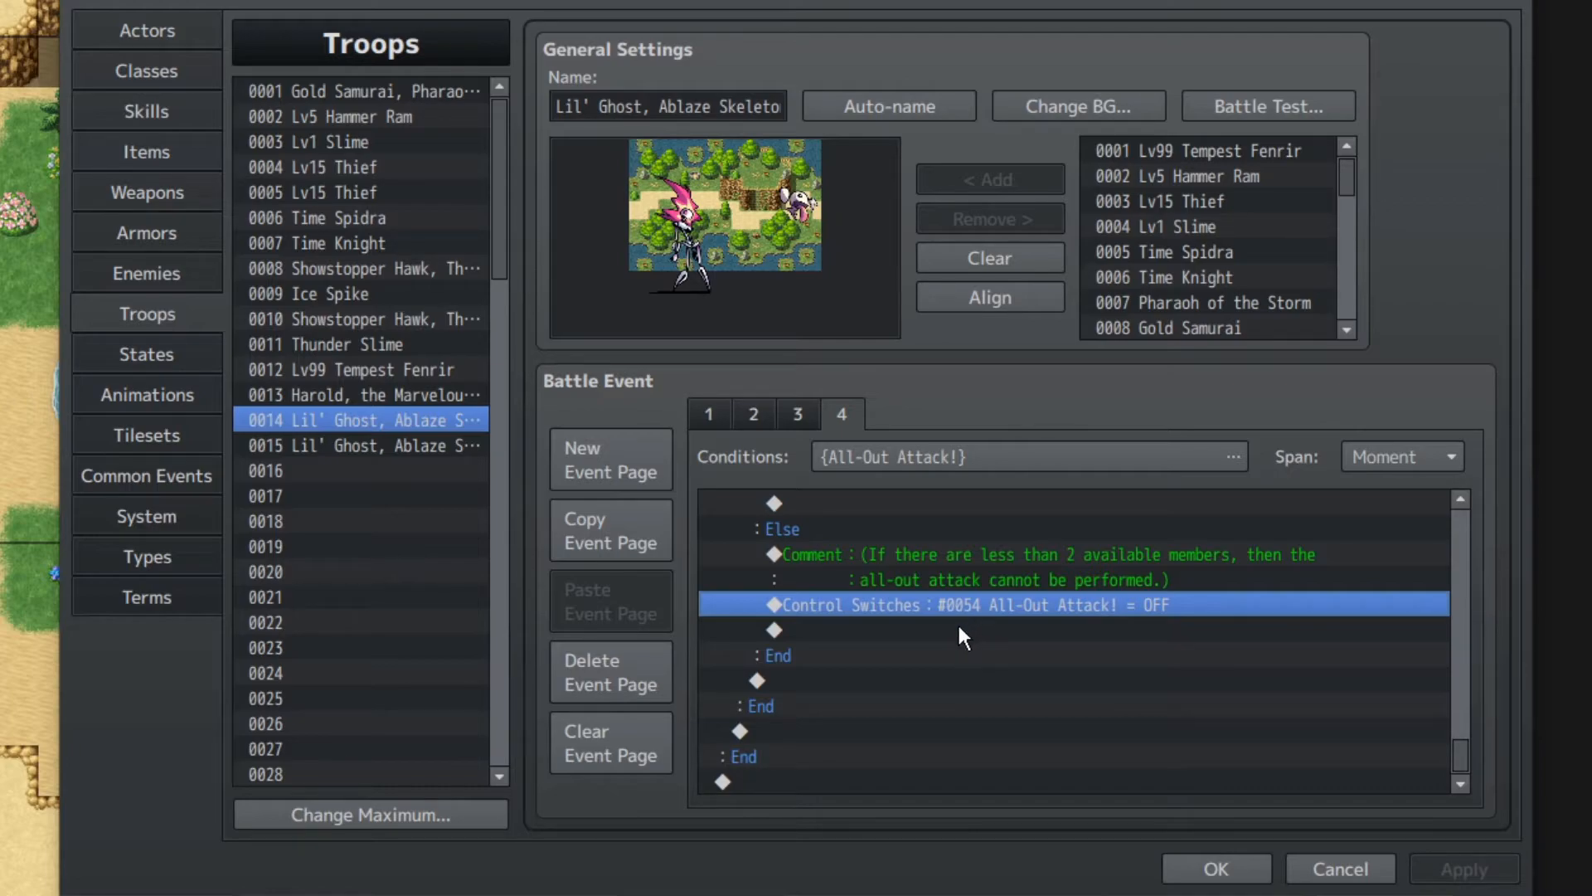
{"action": "left_click", "coordinate": [1395, 456]}
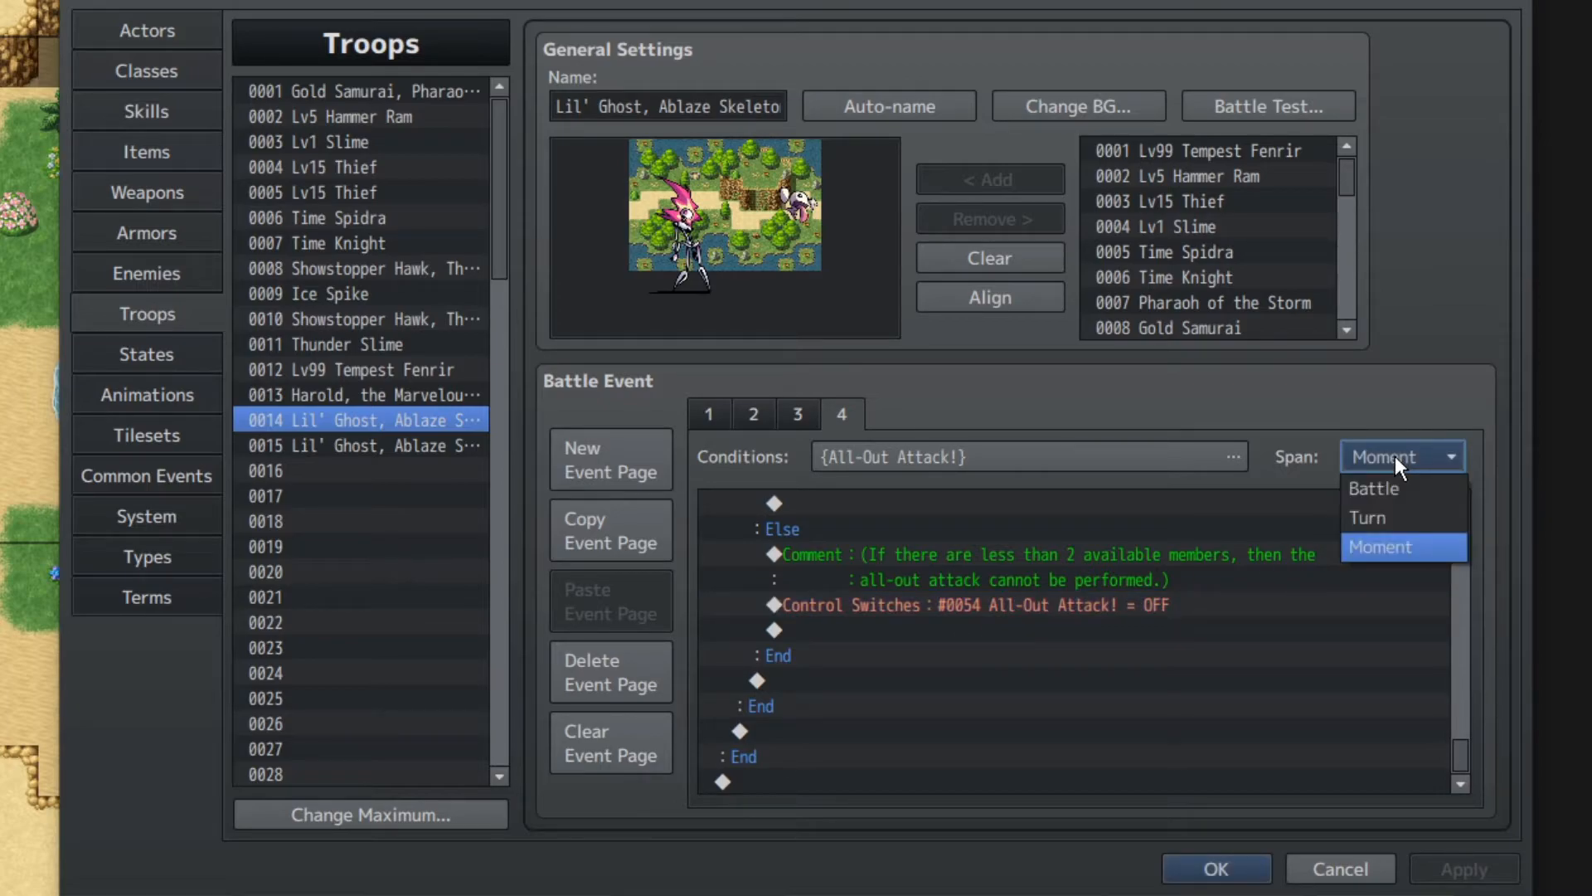
{"action": "left_click", "coordinate": [1395, 455]}
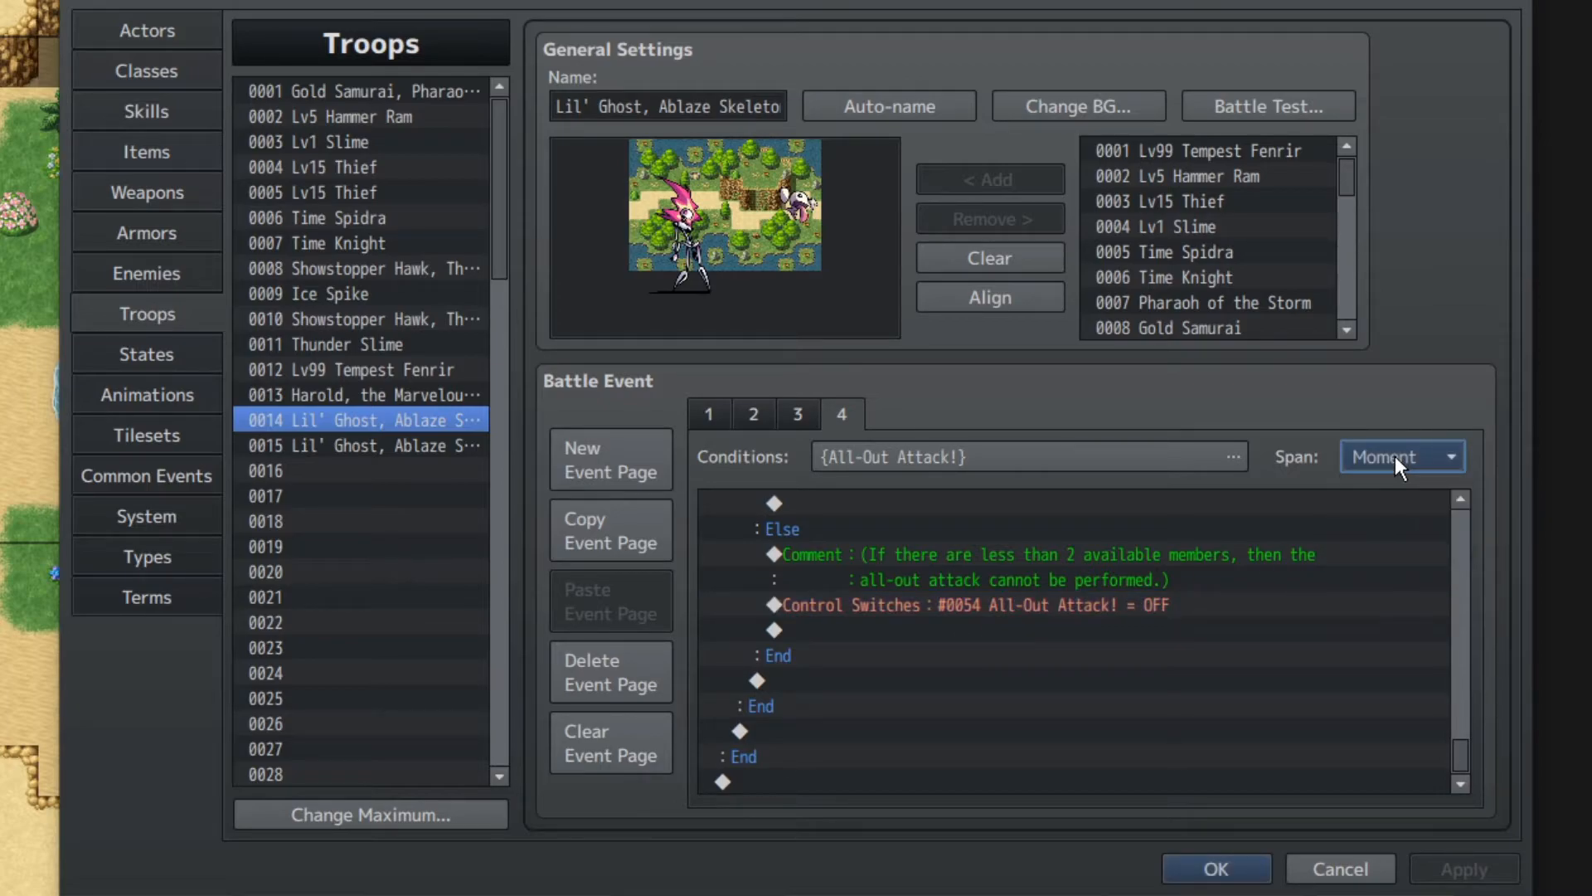
- Open the All-Out Attack skill and examine its damage formula, Remove State effect and Hit Type options
{"action": "left_click", "coordinate": [166, 116]}
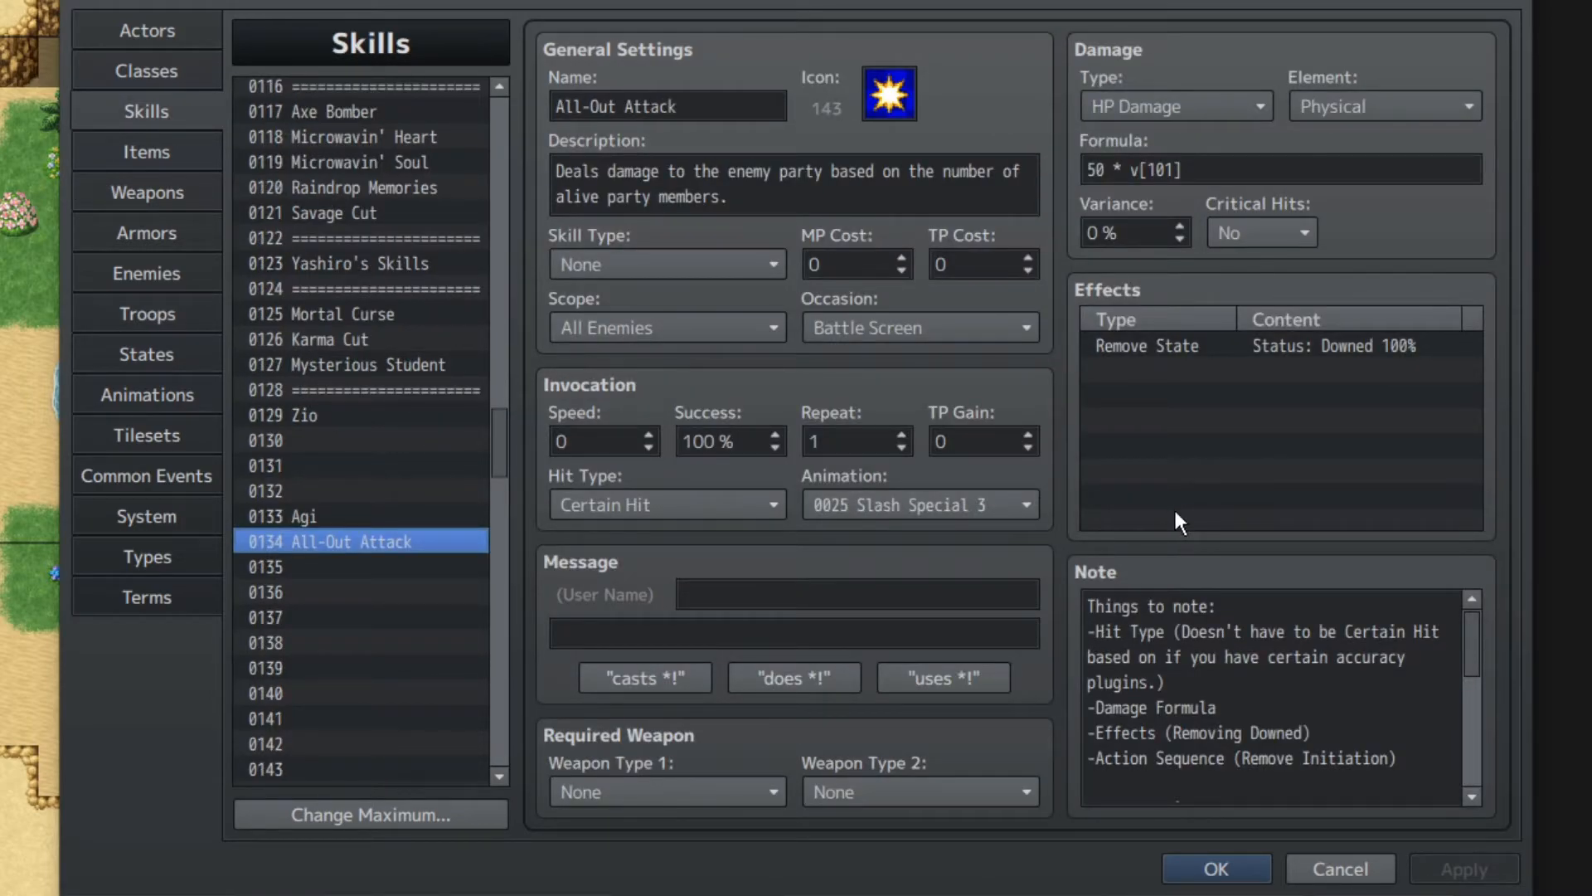
{"action": "left_click_drag", "start_coordinate": [1282, 183], "coordinate": [1082, 204]}
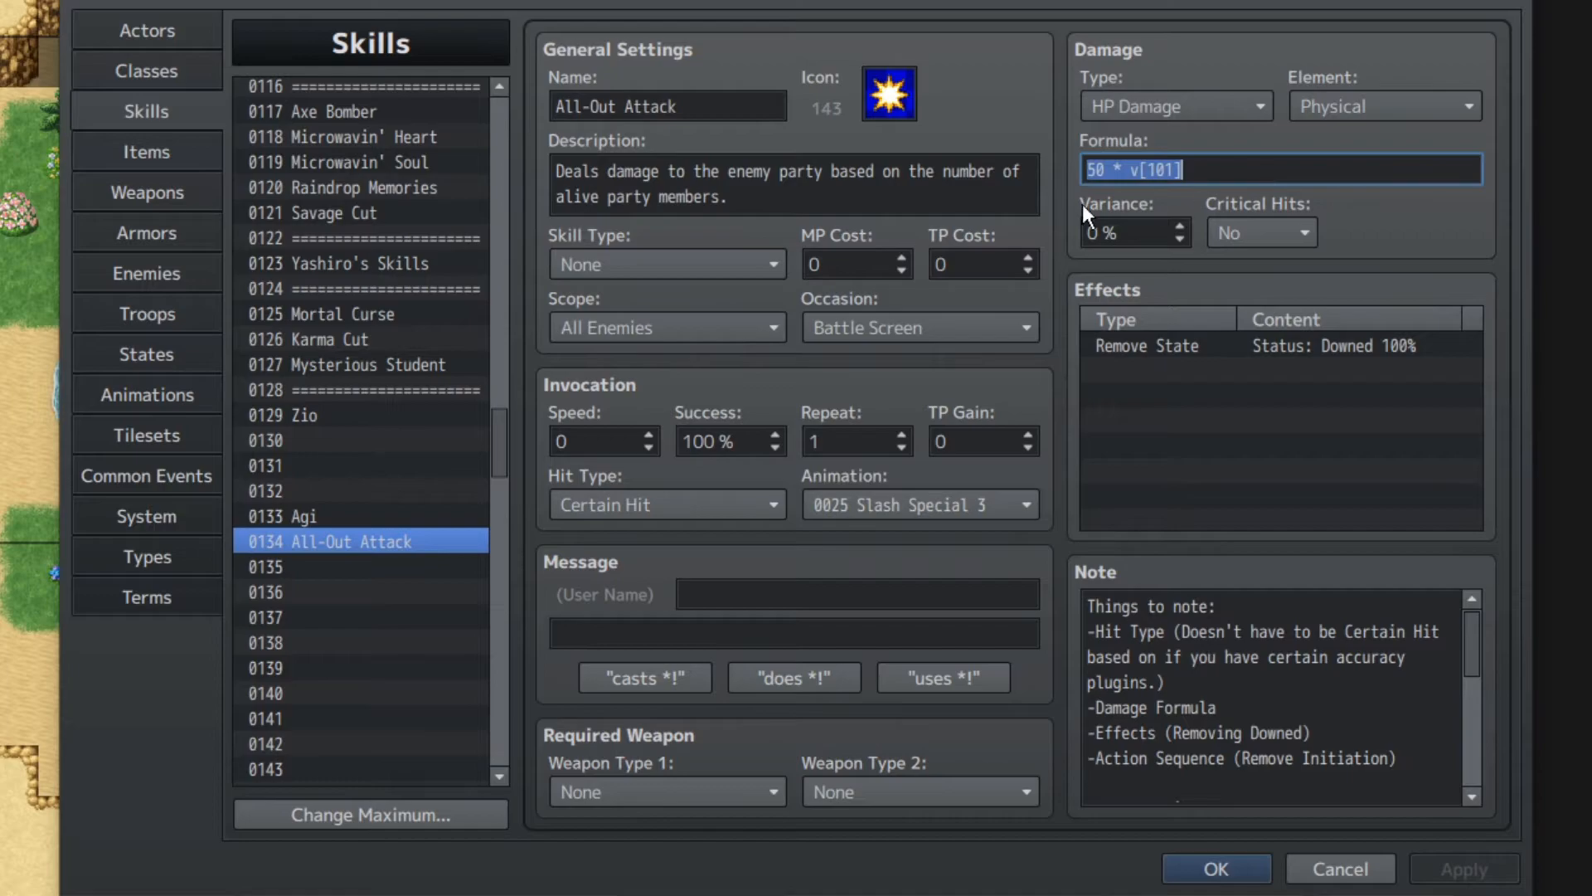
{"action": "left_click", "coordinate": [1192, 352]}
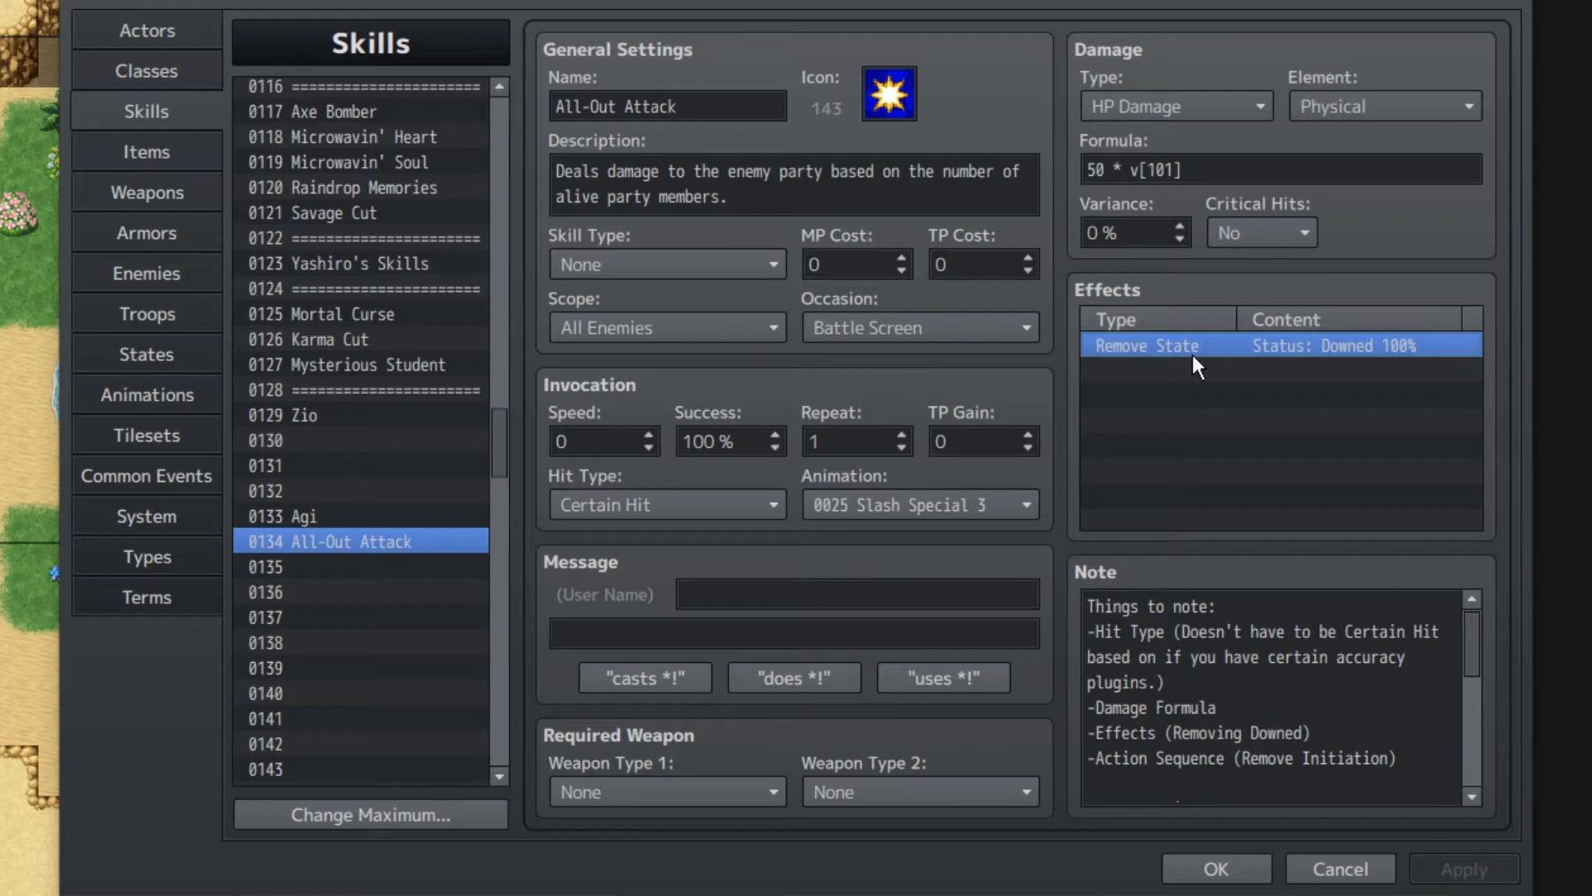
{"action": "left_click", "coordinate": [627, 501]}
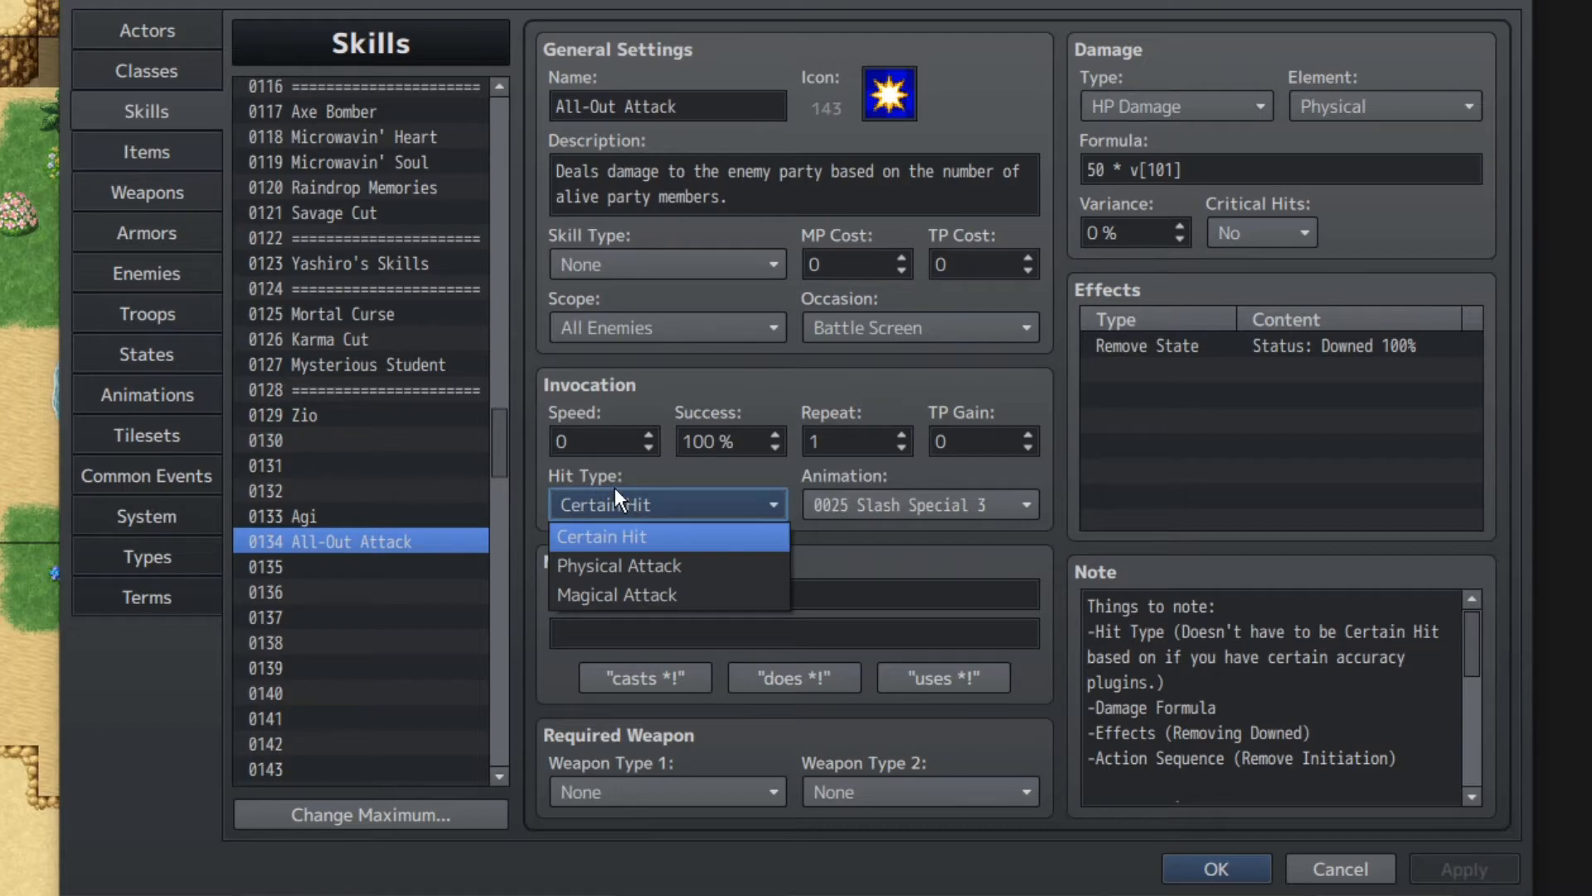
- Examine the whole action sequence in the All-Out Attack skill's note, especially the state removal line for allies
{"action": "left_click", "coordinate": [1359, 678]}
{"action": "left_click", "coordinate": [1358, 677]}
{"action": "scroll", "coordinate": [1358, 678], "scroll_direction": "down", "scroll_amount": 4}
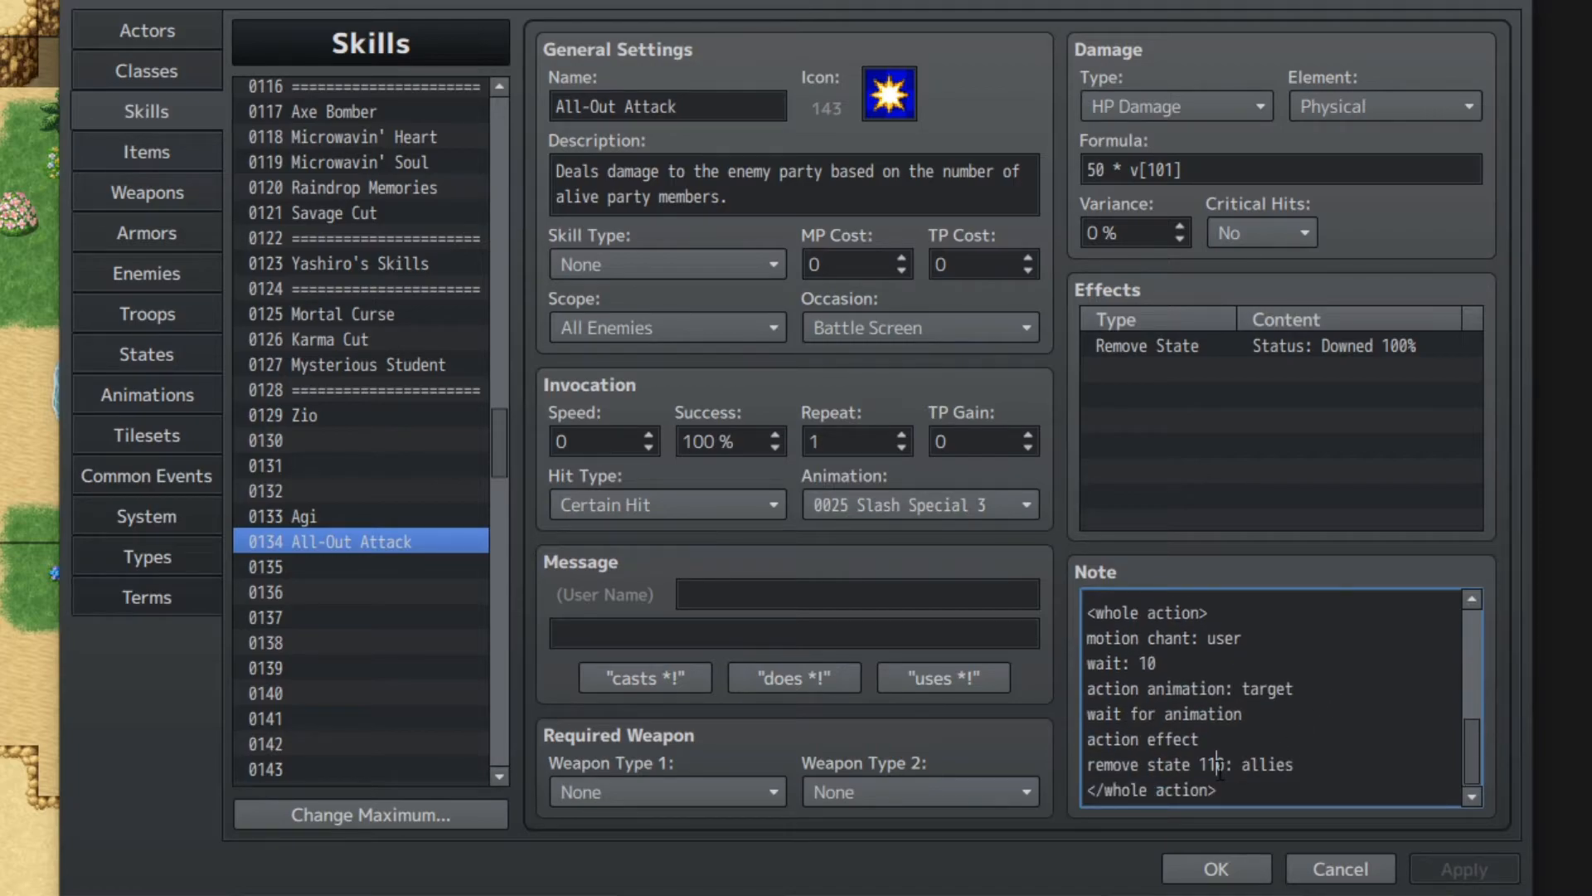
{"action": "left_click_drag", "start_coordinate": [1208, 764], "coordinate": [1226, 763]}
{"action": "scroll", "coordinate": [1186, 748], "scroll_direction": "up", "scroll_amount": 1}
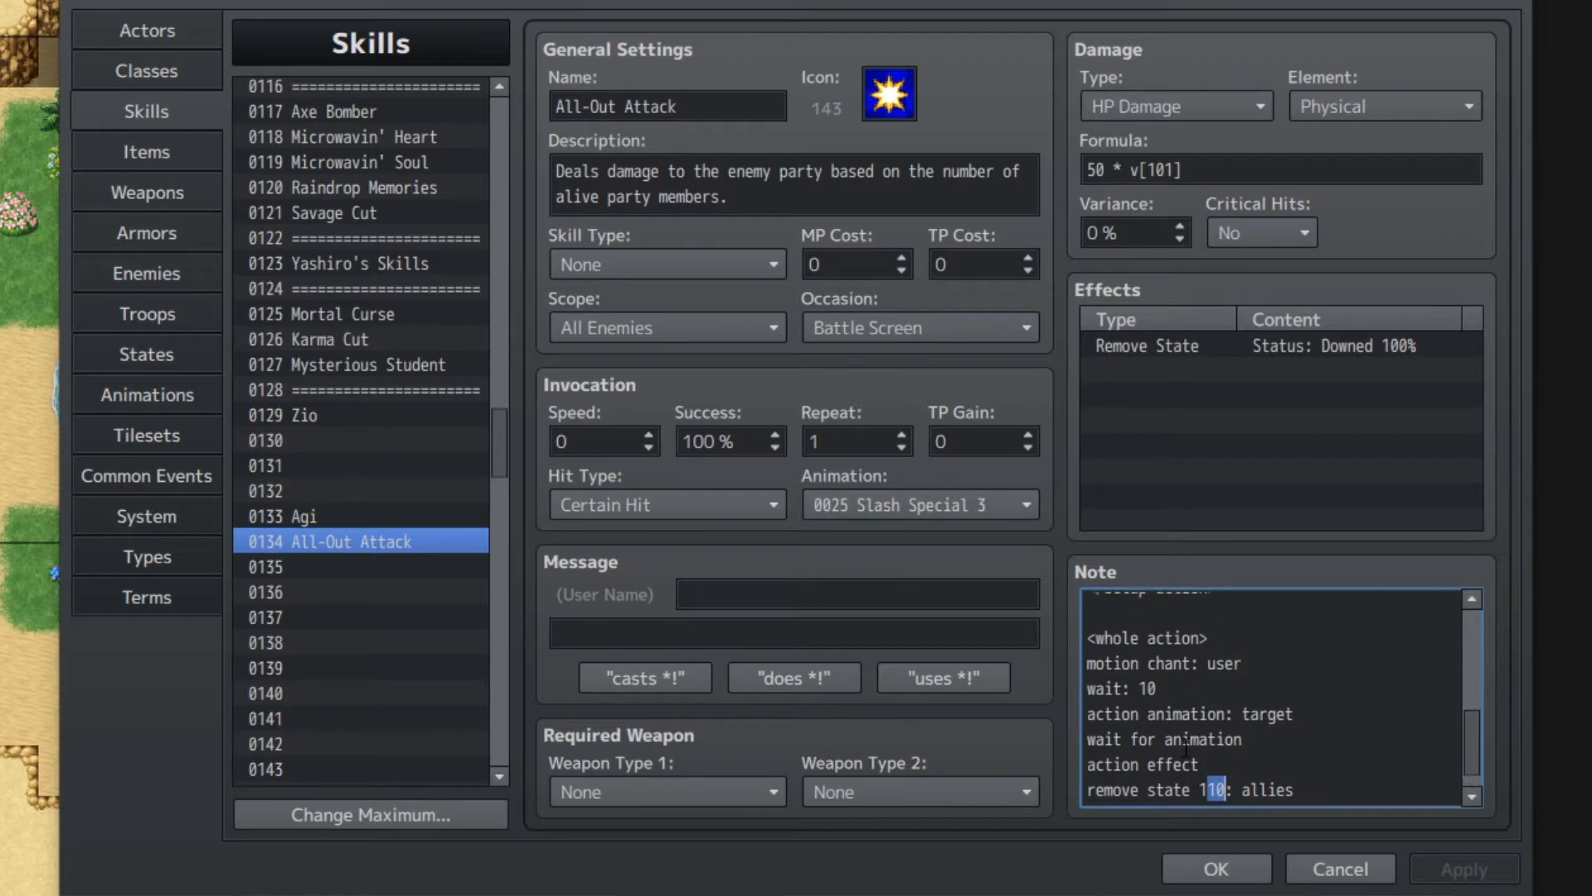
{"action": "scroll", "coordinate": [1186, 747], "scroll_direction": "down", "scroll_amount": 1}
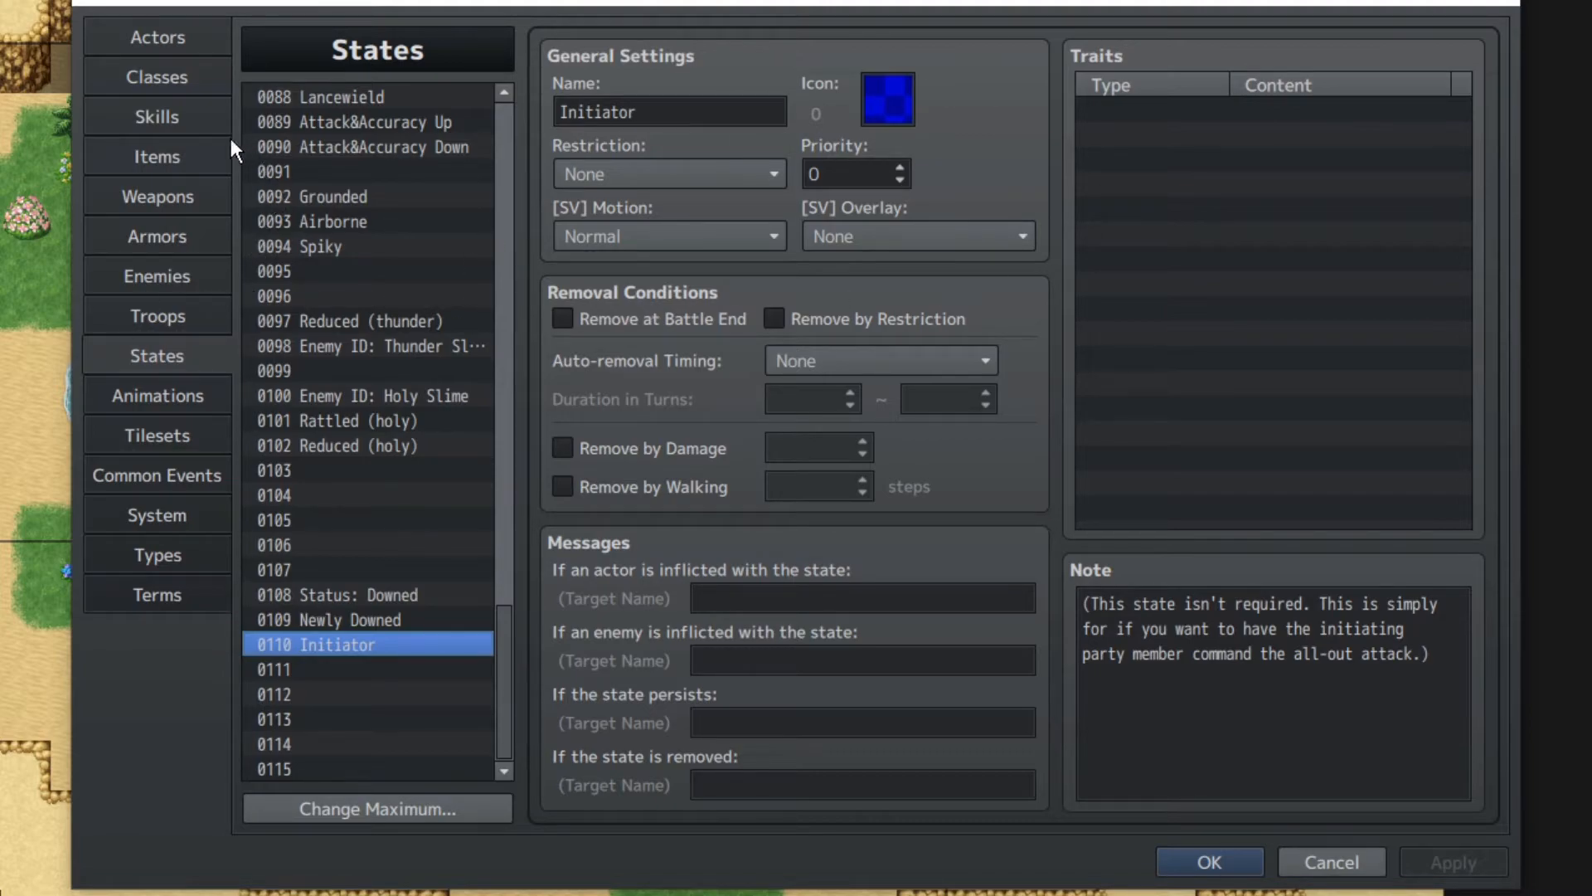
- Open the troop's third event page and read the Unrequired Initiation Checker comments
{"action": "left_click", "coordinate": [174, 316]}
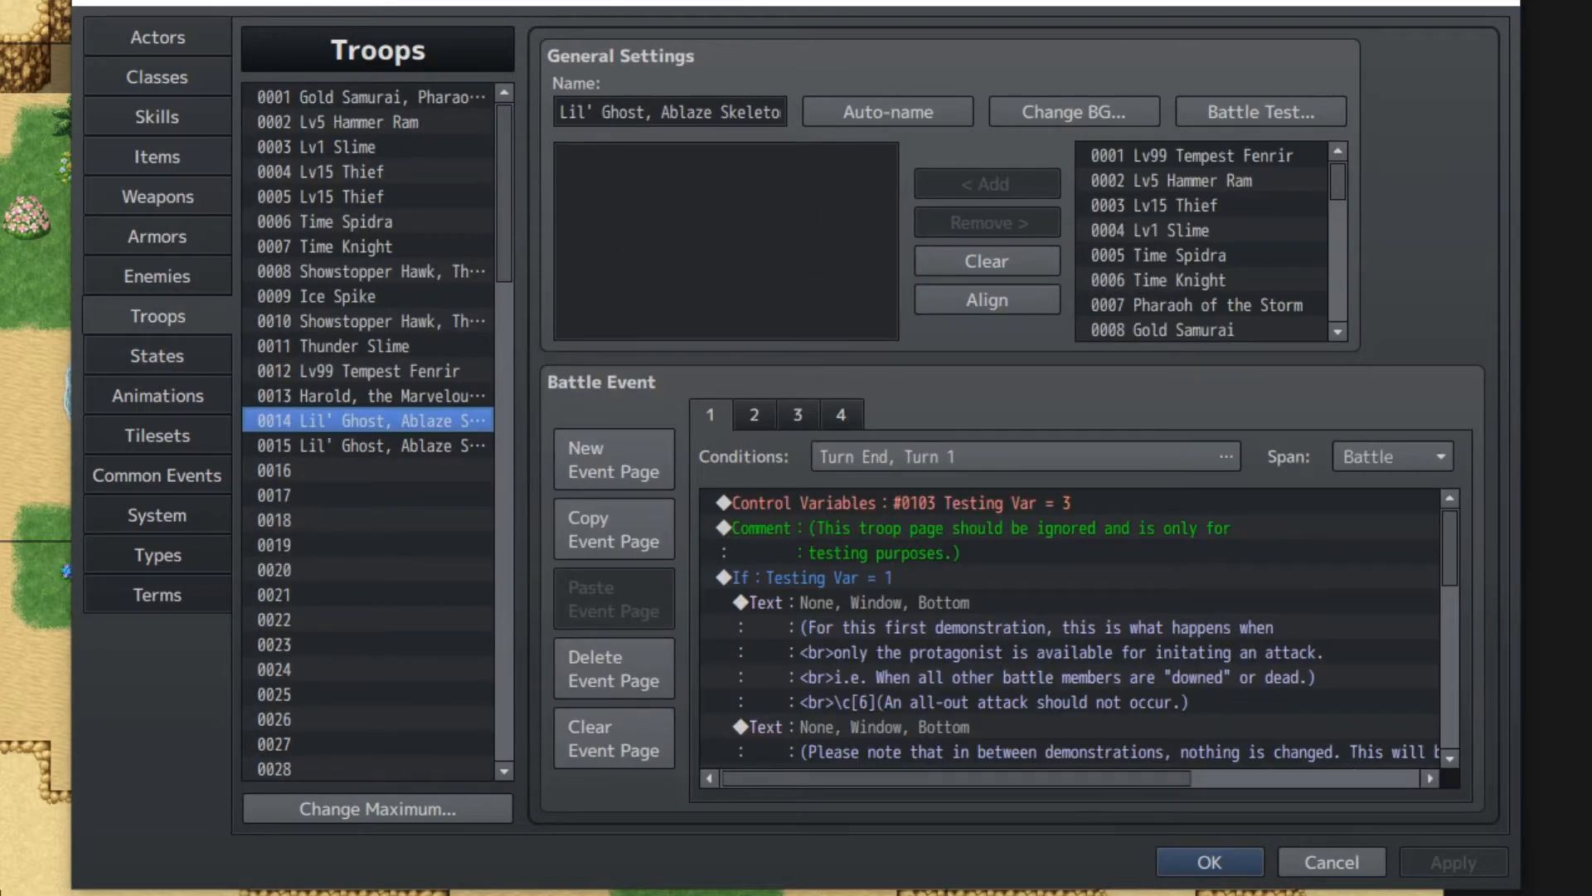
{"action": "left_click", "coordinate": [763, 413]}
{"action": "left_click", "coordinate": [800, 409]}
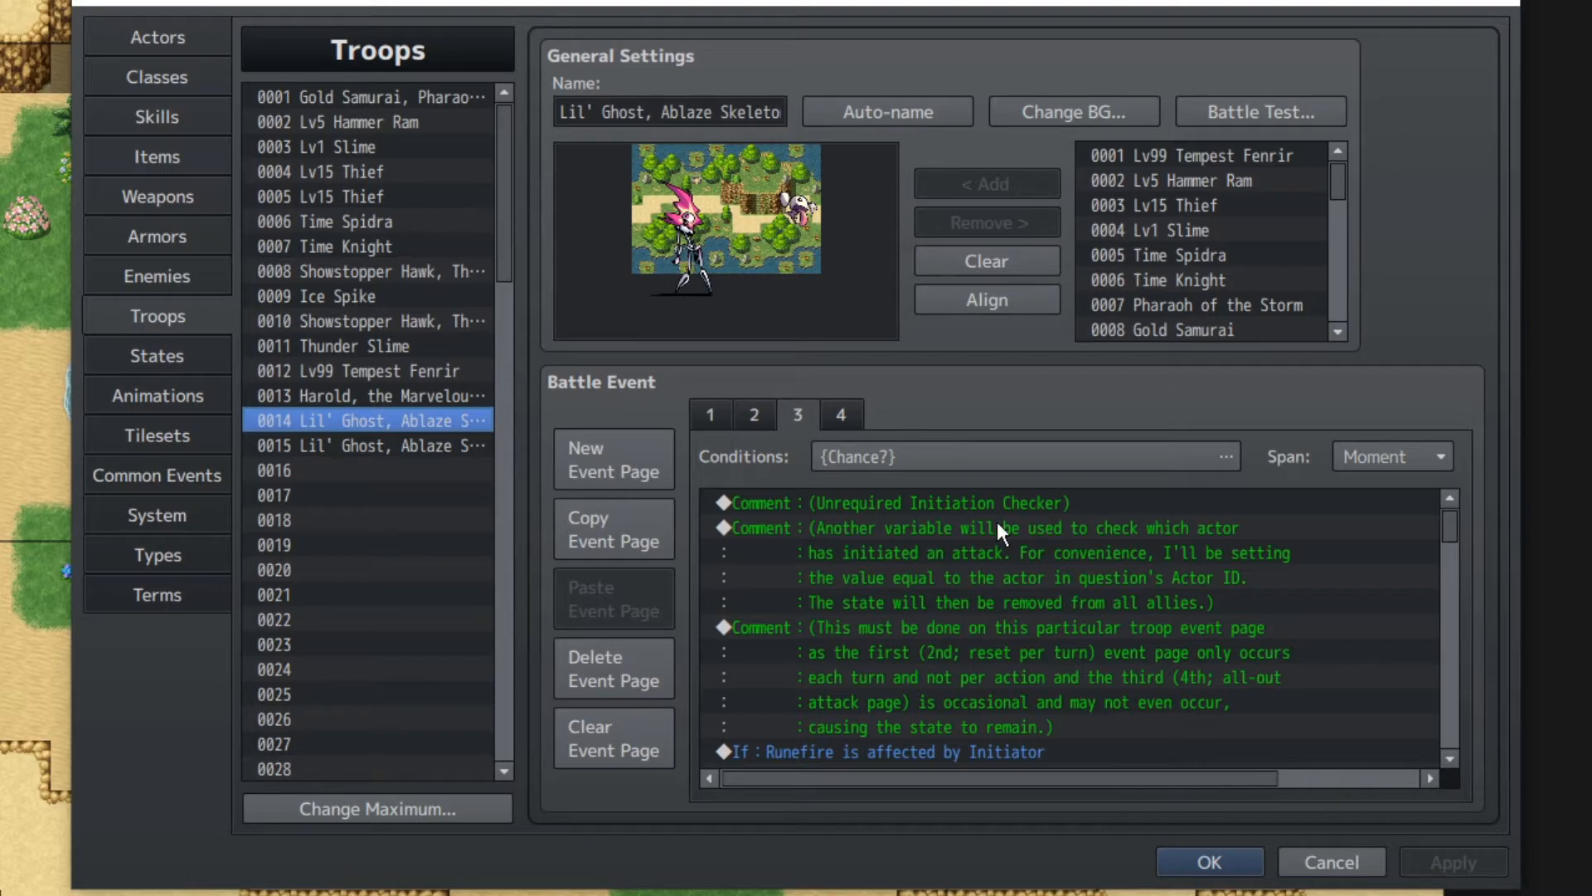
{"action": "scroll", "coordinate": [923, 538], "scroll_direction": "down", "scroll_amount": 3}
{"action": "scroll", "coordinate": [1009, 609], "scroll_direction": "up", "scroll_amount": 2}
{"action": "scroll", "coordinate": [954, 575], "scroll_direction": "down", "scroll_amount": 3}
{"action": "scroll", "coordinate": [954, 577], "scroll_direction": "up", "scroll_amount": 4}
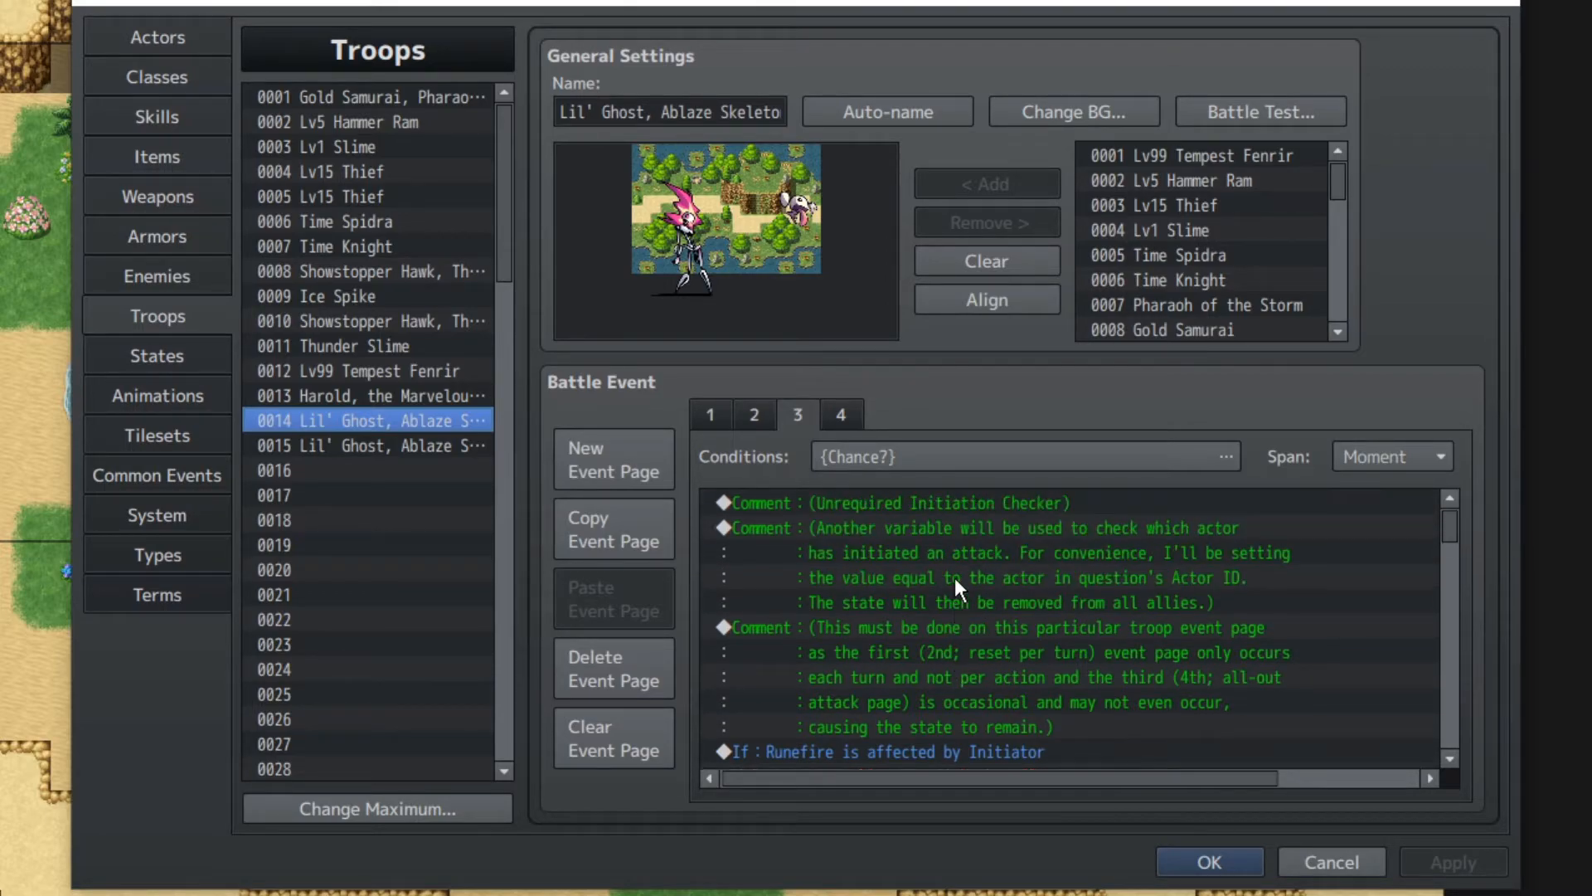
{"action": "left_click", "coordinate": [1079, 540]}
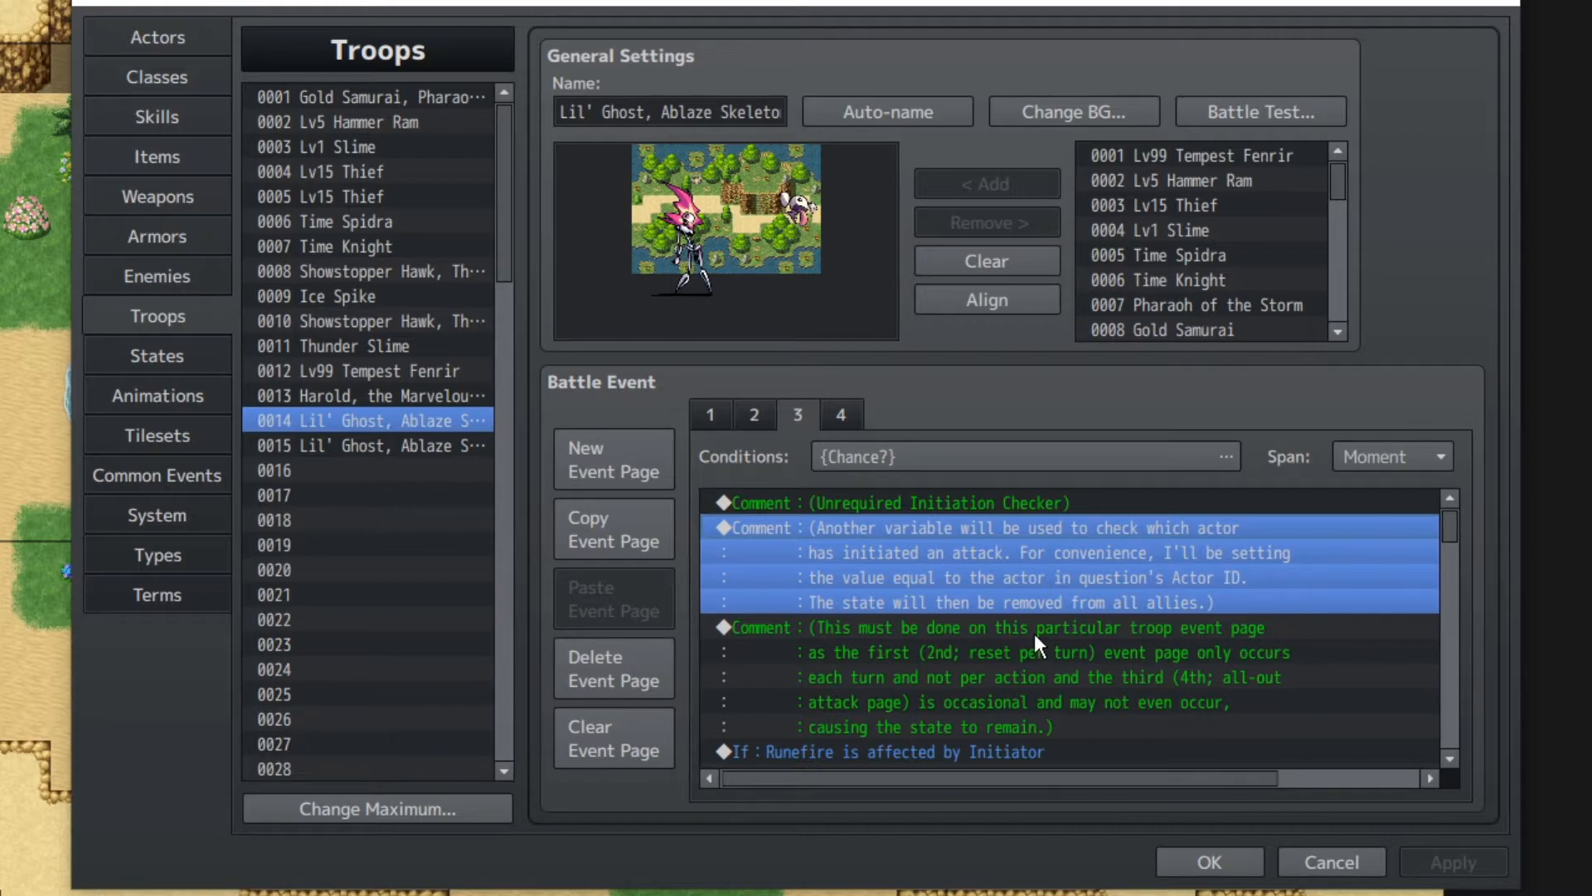
{"action": "scroll", "coordinate": [1027, 627], "scroll_direction": "down", "scroll_amount": 1}
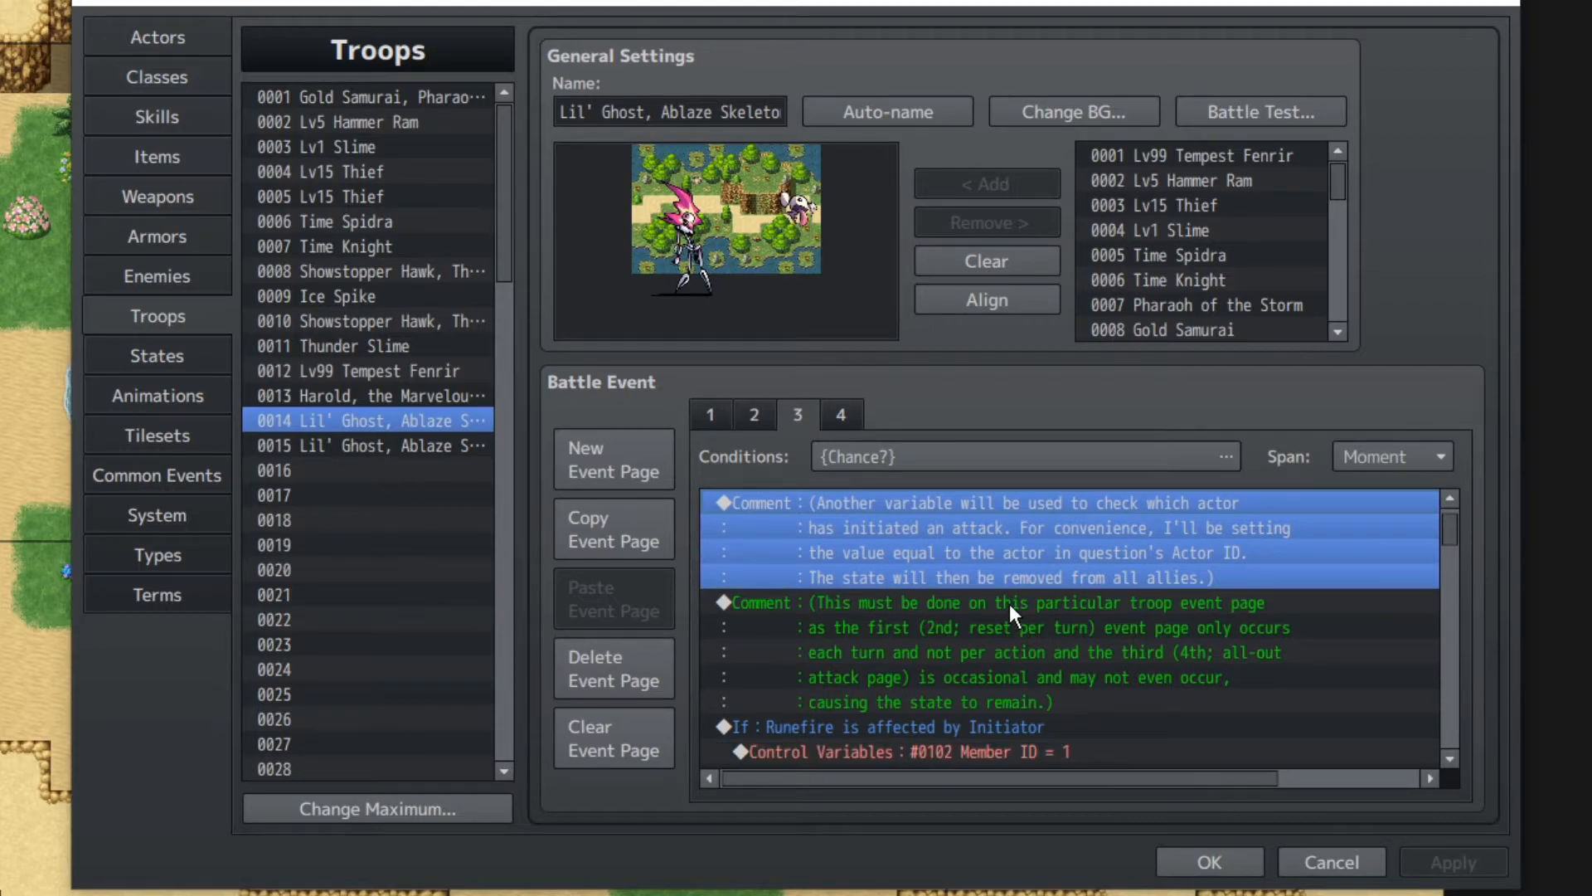
{"action": "scroll", "coordinate": [984, 574], "scroll_direction": "down", "scroll_amount": 2}
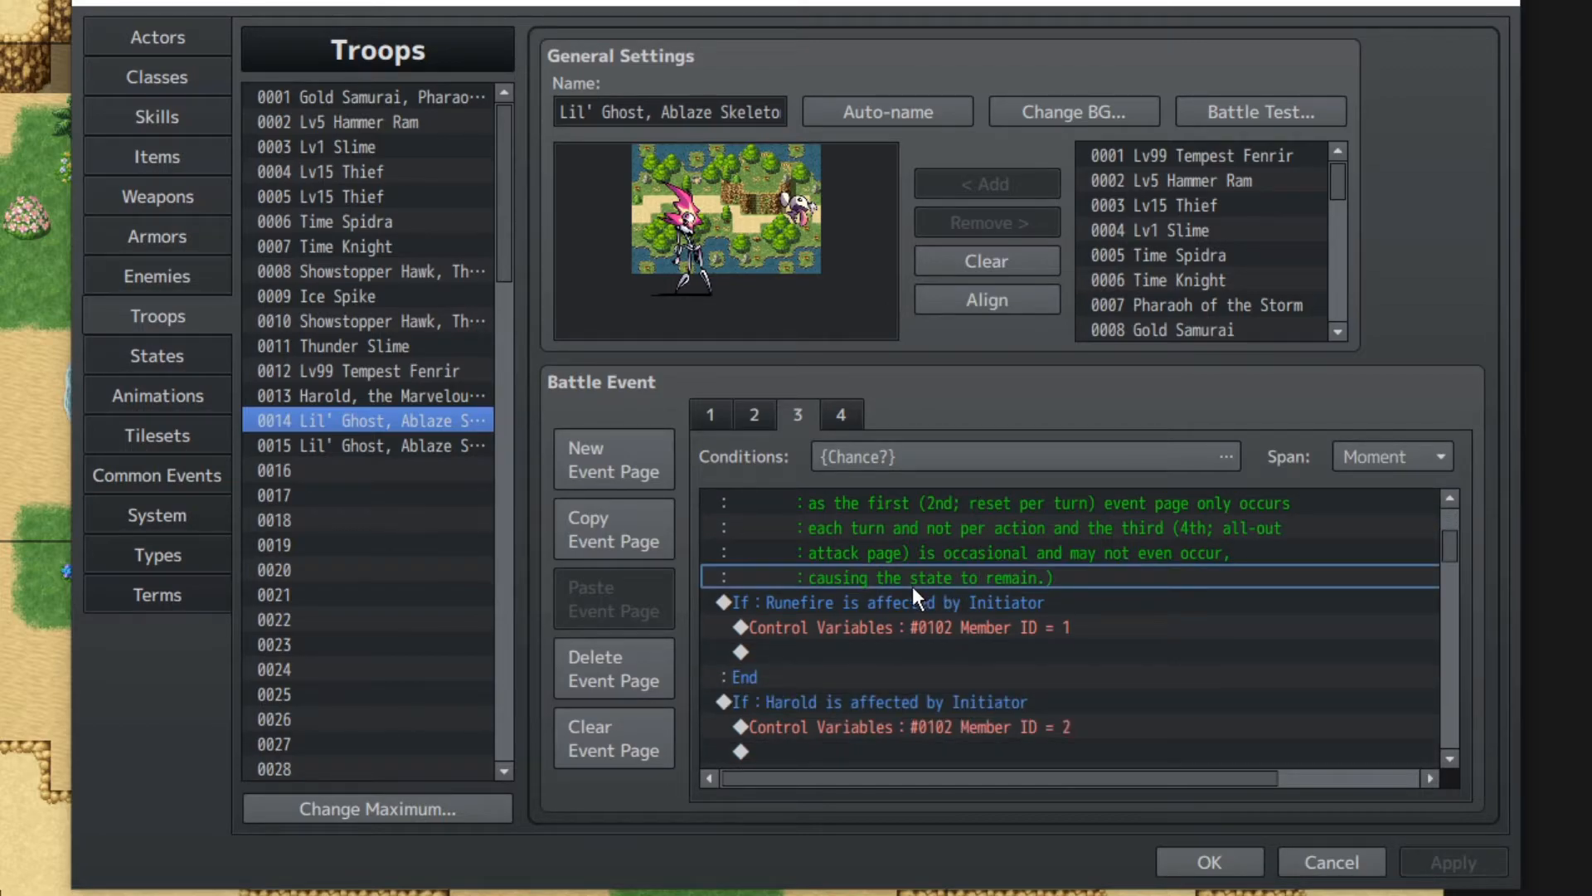
- Examine the Initiator state conditions for Runefire, Harold and Wizard and the Member ID value each one sets
{"action": "left_click", "coordinate": [892, 601]}
{"action": "left_click", "coordinate": [799, 652]}
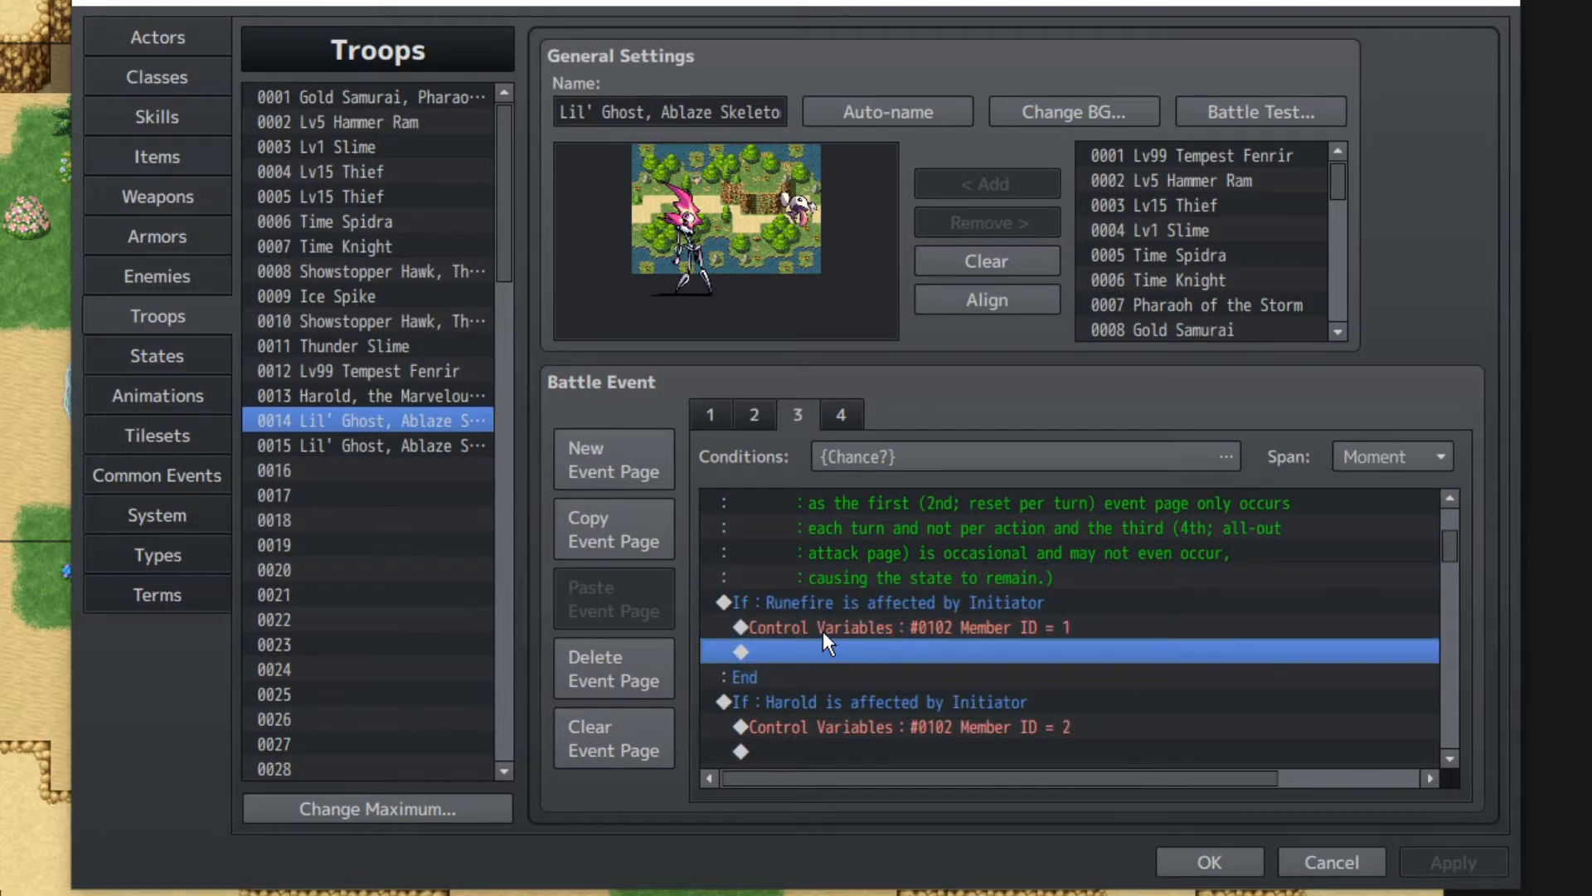
{"action": "left_click", "coordinate": [828, 627]}
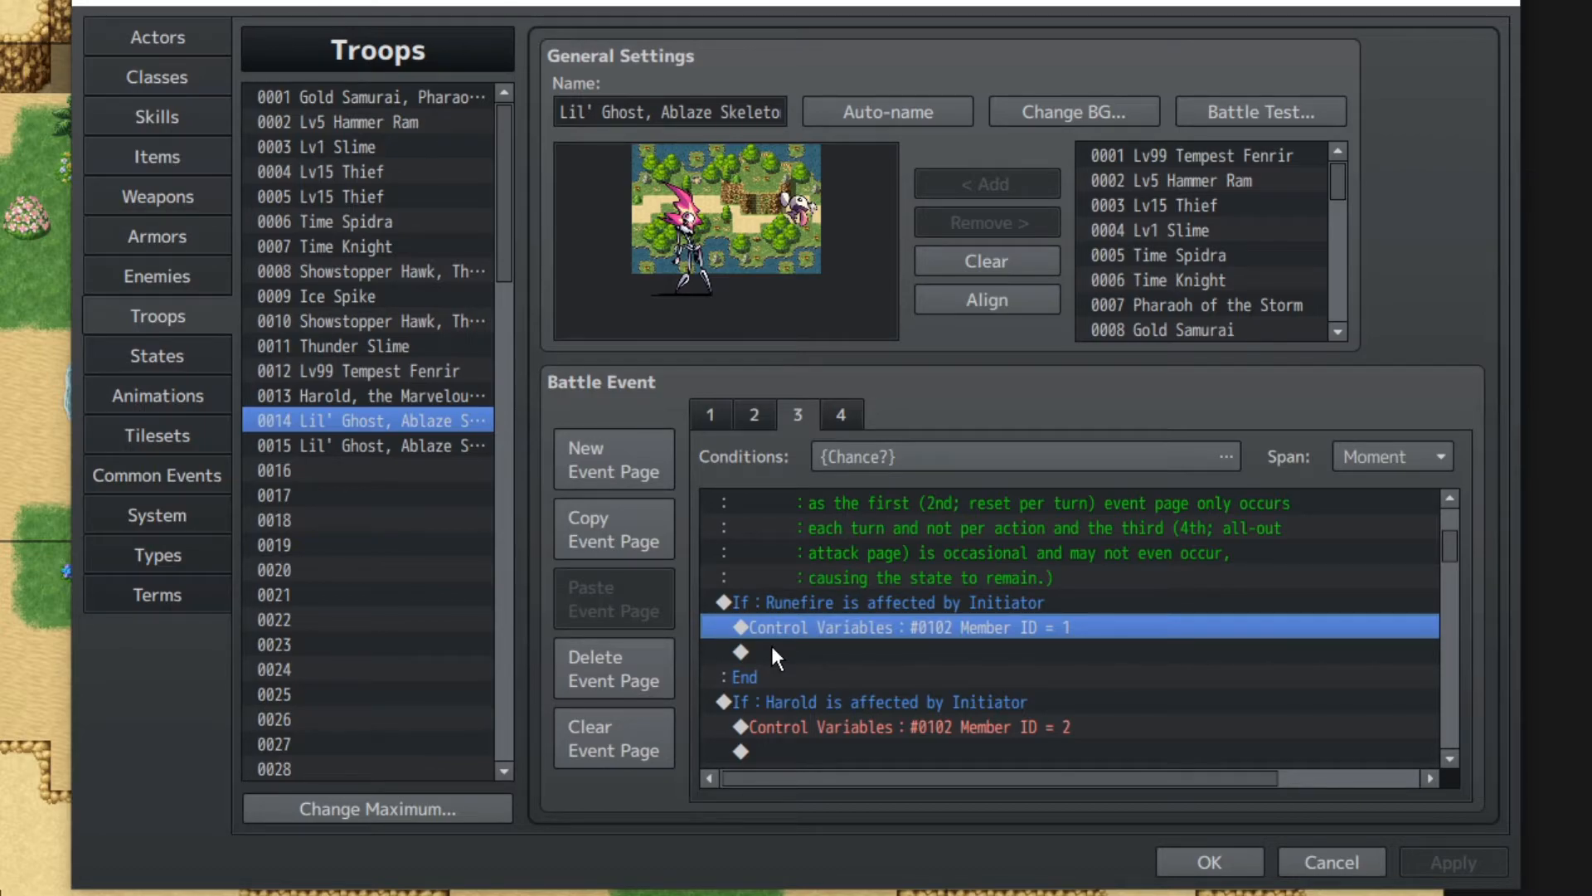
{"action": "scroll", "coordinate": [788, 630], "scroll_direction": "down", "scroll_amount": 2}
{"action": "left_click", "coordinate": [907, 596]}
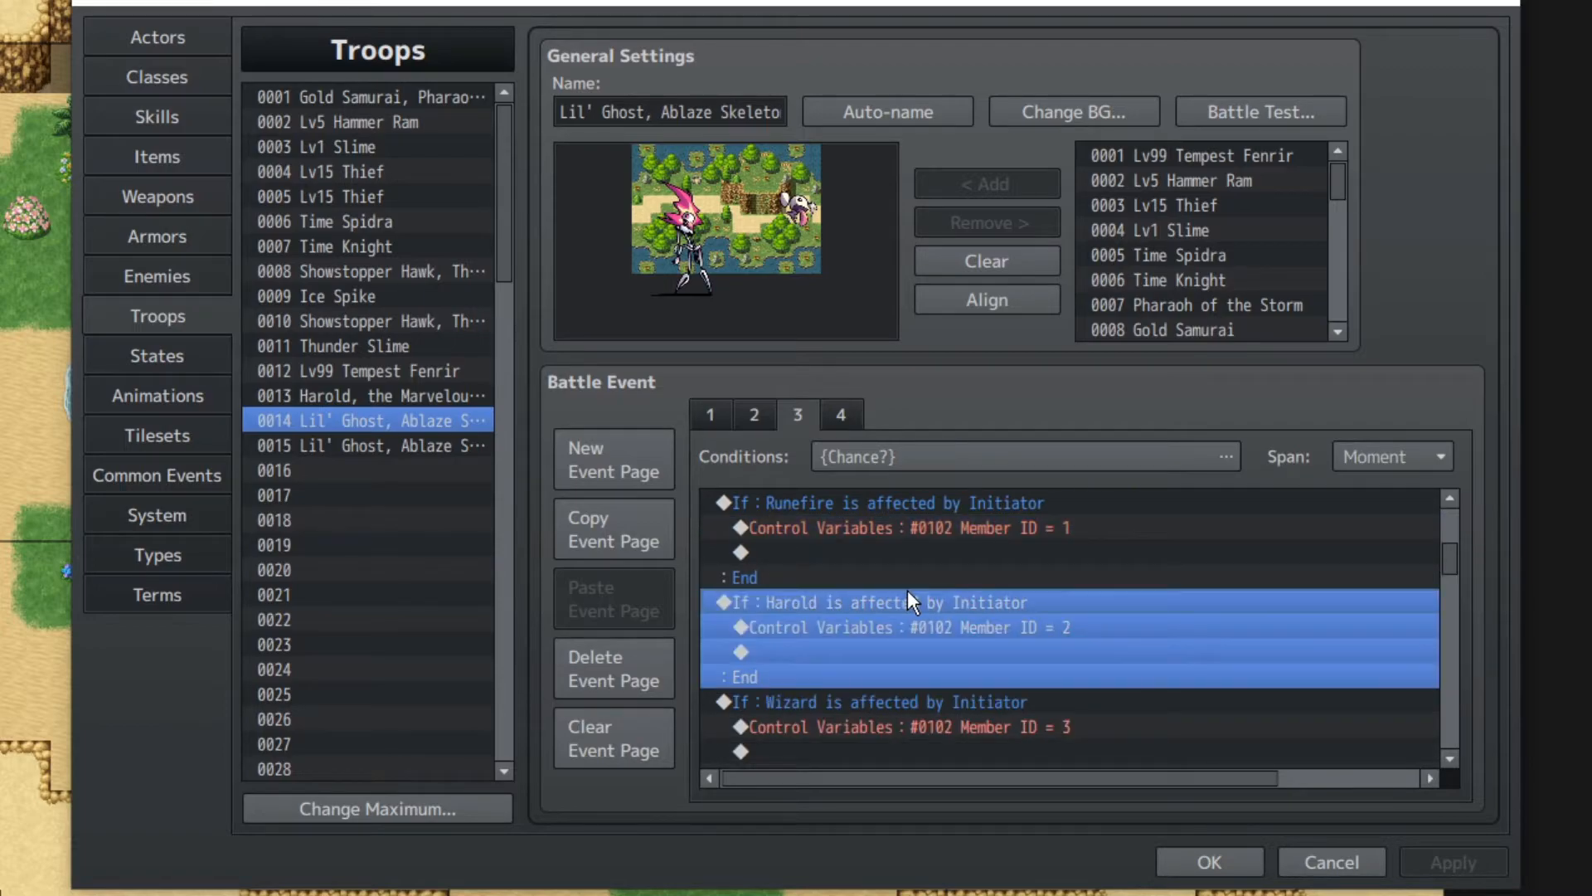
{"action": "left_click", "coordinate": [930, 703]}
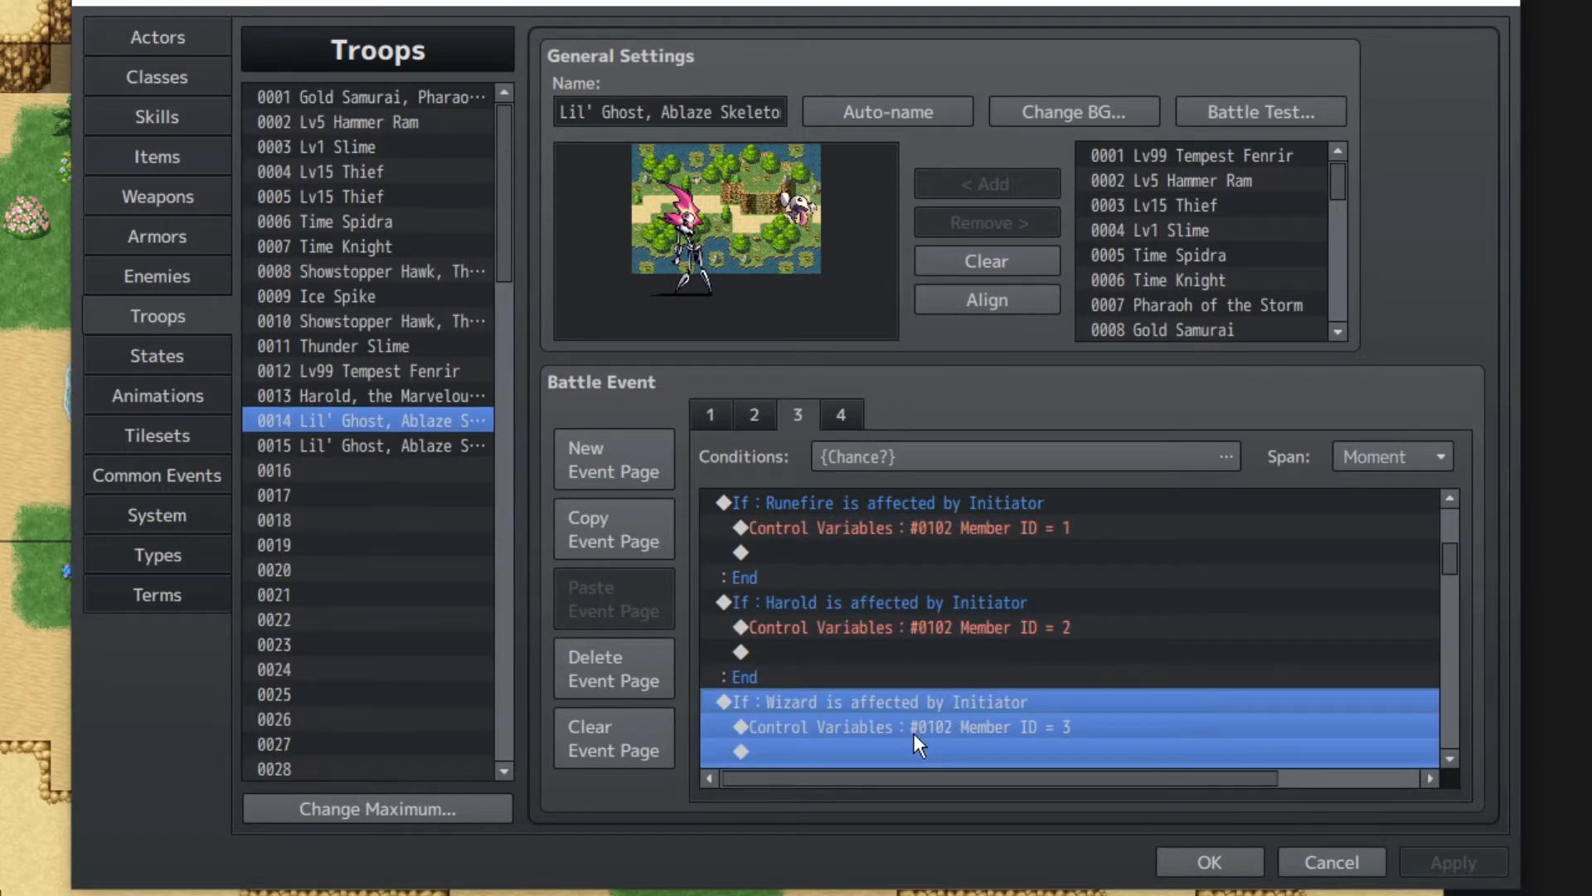
{"action": "left_click", "coordinate": [861, 727]}
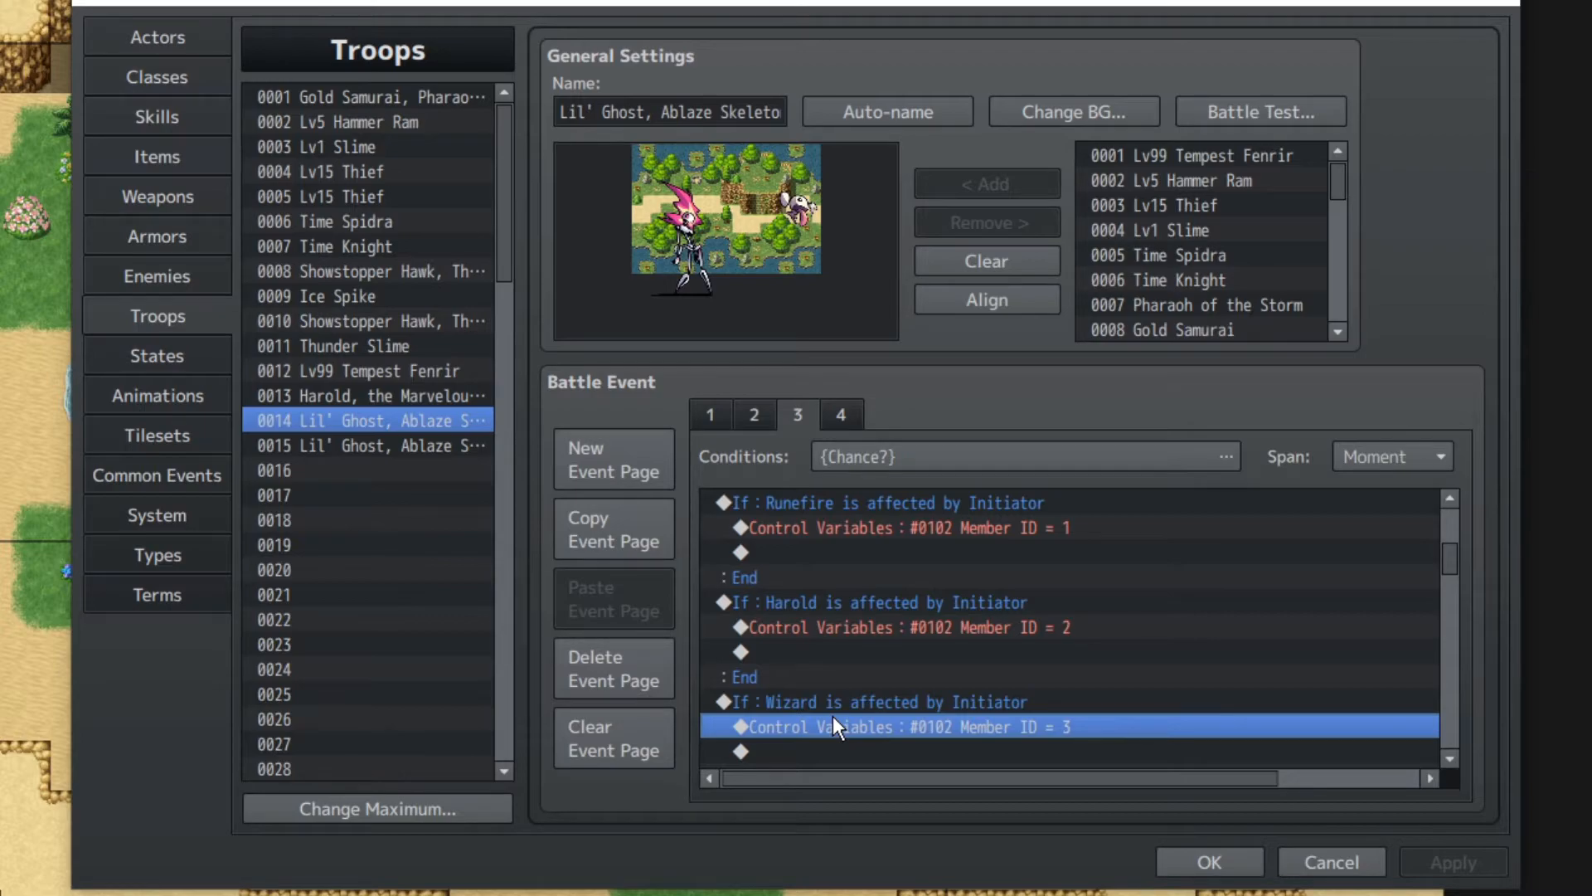
- Review the comment on the checker's page placement and the command removing Initiator from the entire party
{"action": "scroll", "coordinate": [838, 697], "scroll_direction": "up", "scroll_amount": 3}
{"action": "left_click", "coordinate": [929, 652]}
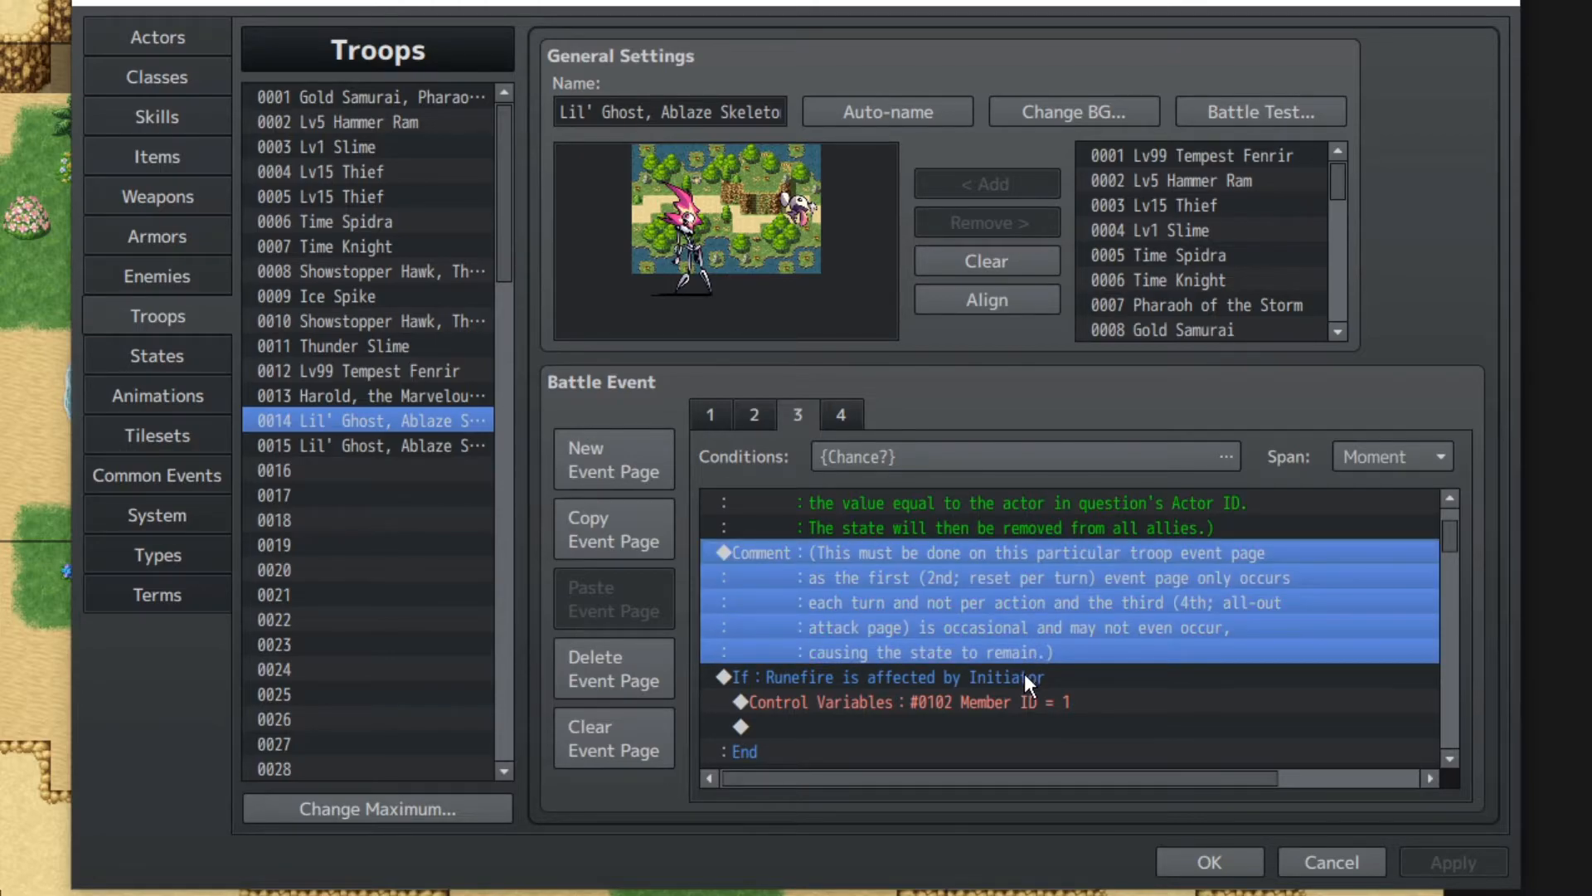
{"action": "scroll", "coordinate": [1024, 674], "scroll_direction": "down", "scroll_amount": 5}
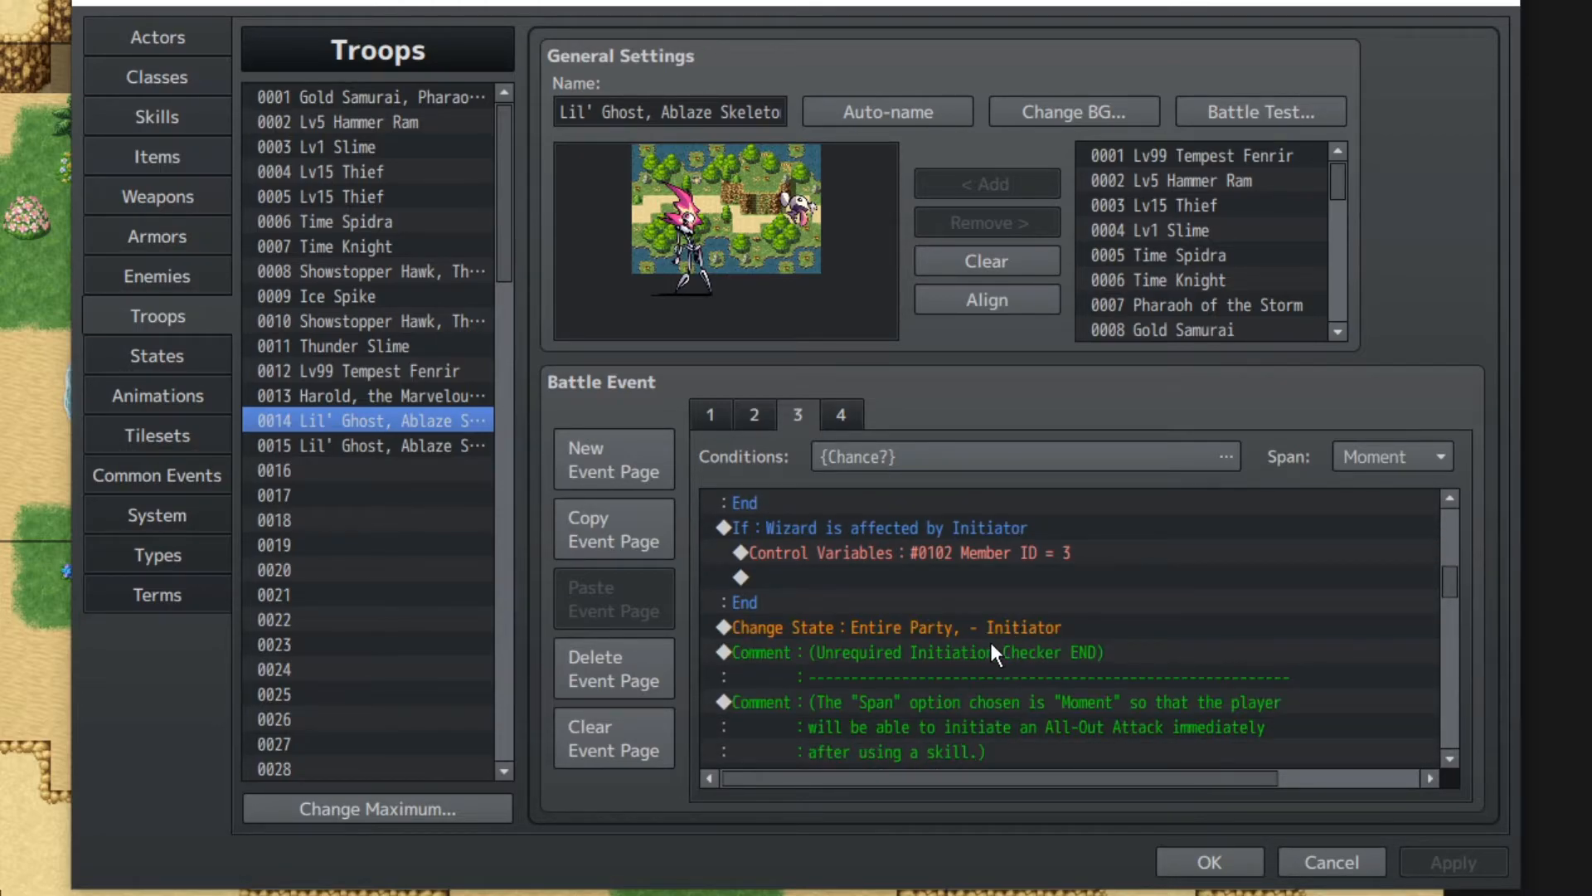
{"action": "left_click", "coordinate": [981, 628]}
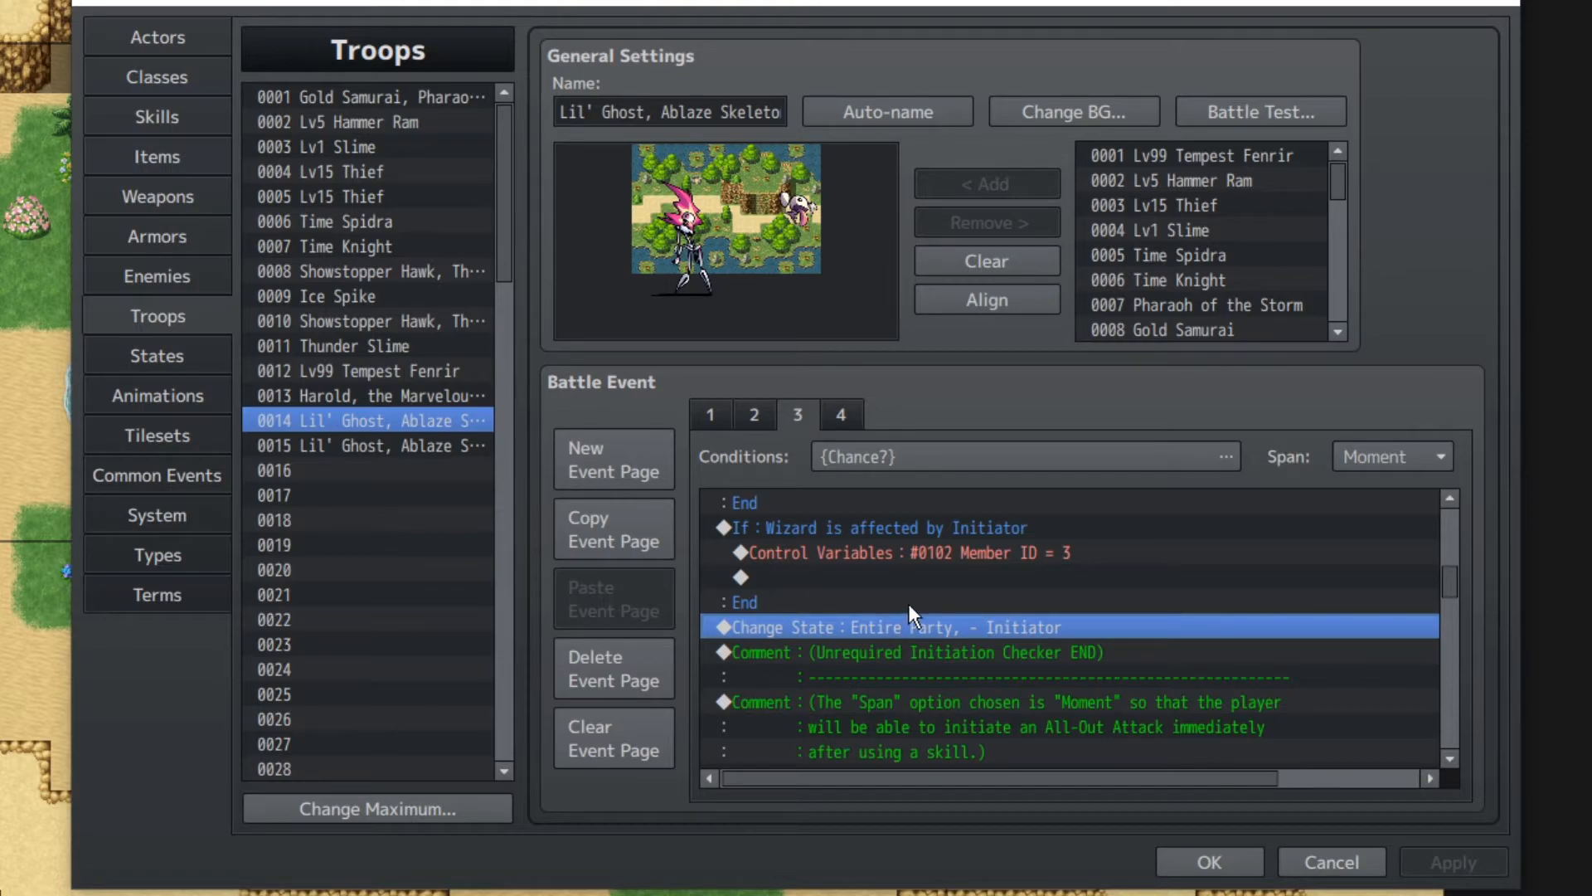
{"action": "left_click", "coordinate": [952, 547]}
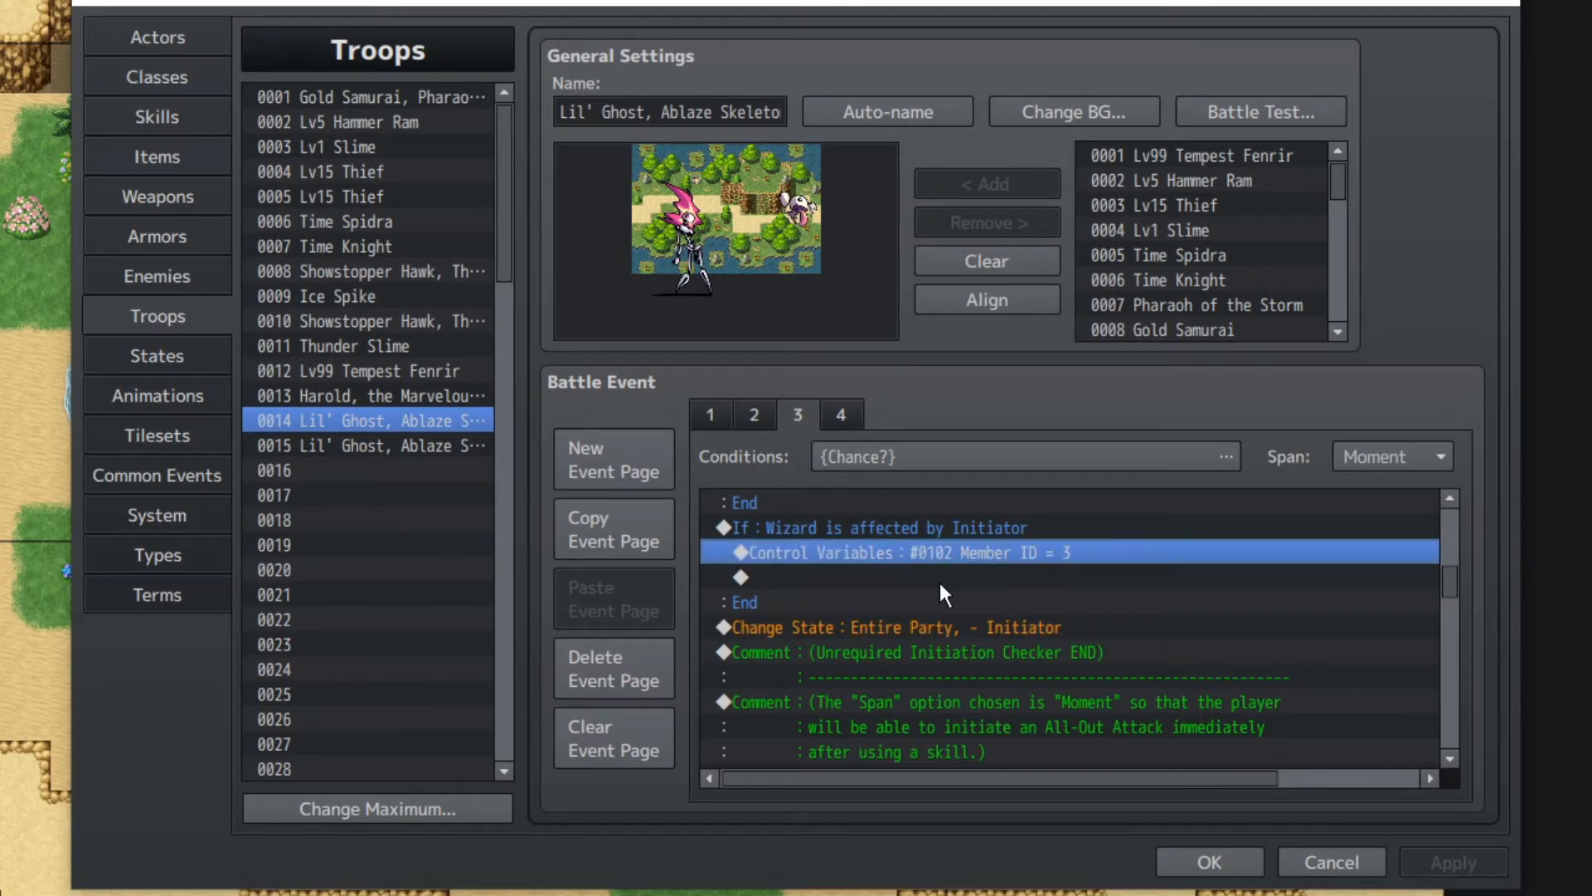
{"action": "left_click", "coordinate": [879, 624]}
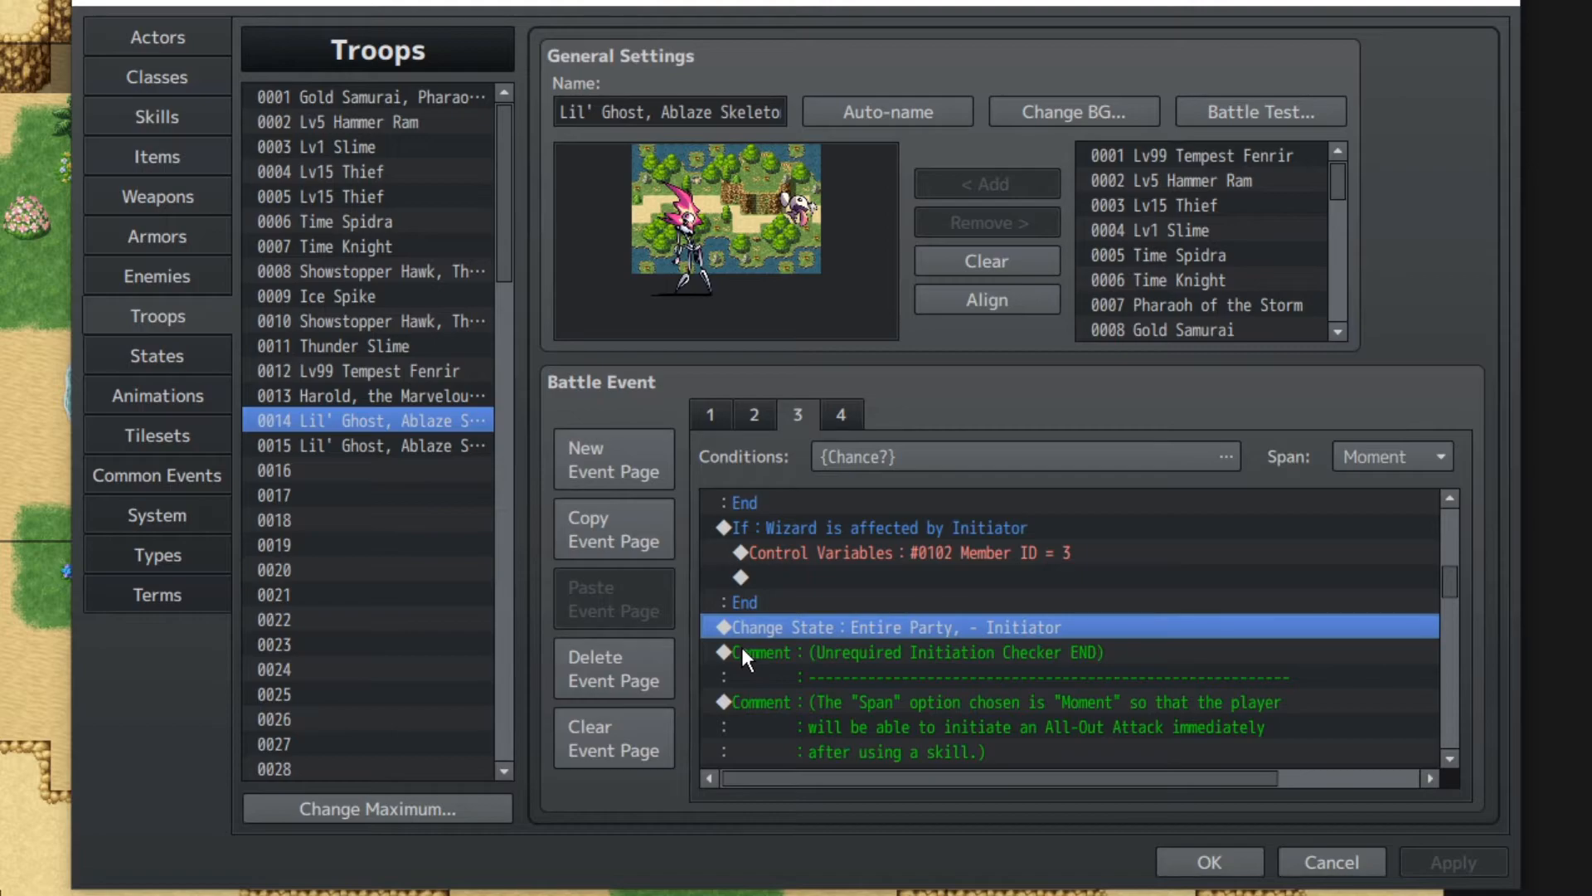
- Review the rest of the third event page down to the commands turning the Chance? switch OFF
{"action": "scroll", "coordinate": [885, 586], "scroll_direction": "down", "scroll_amount": 6}
{"action": "scroll", "coordinate": [1037, 557], "scroll_direction": "up", "scroll_amount": 3}
{"action": "scroll", "coordinate": [1049, 571], "scroll_direction": "down", "scroll_amount": 10}
{"action": "scroll", "coordinate": [1052, 572], "scroll_direction": "down", "scroll_amount": 4}
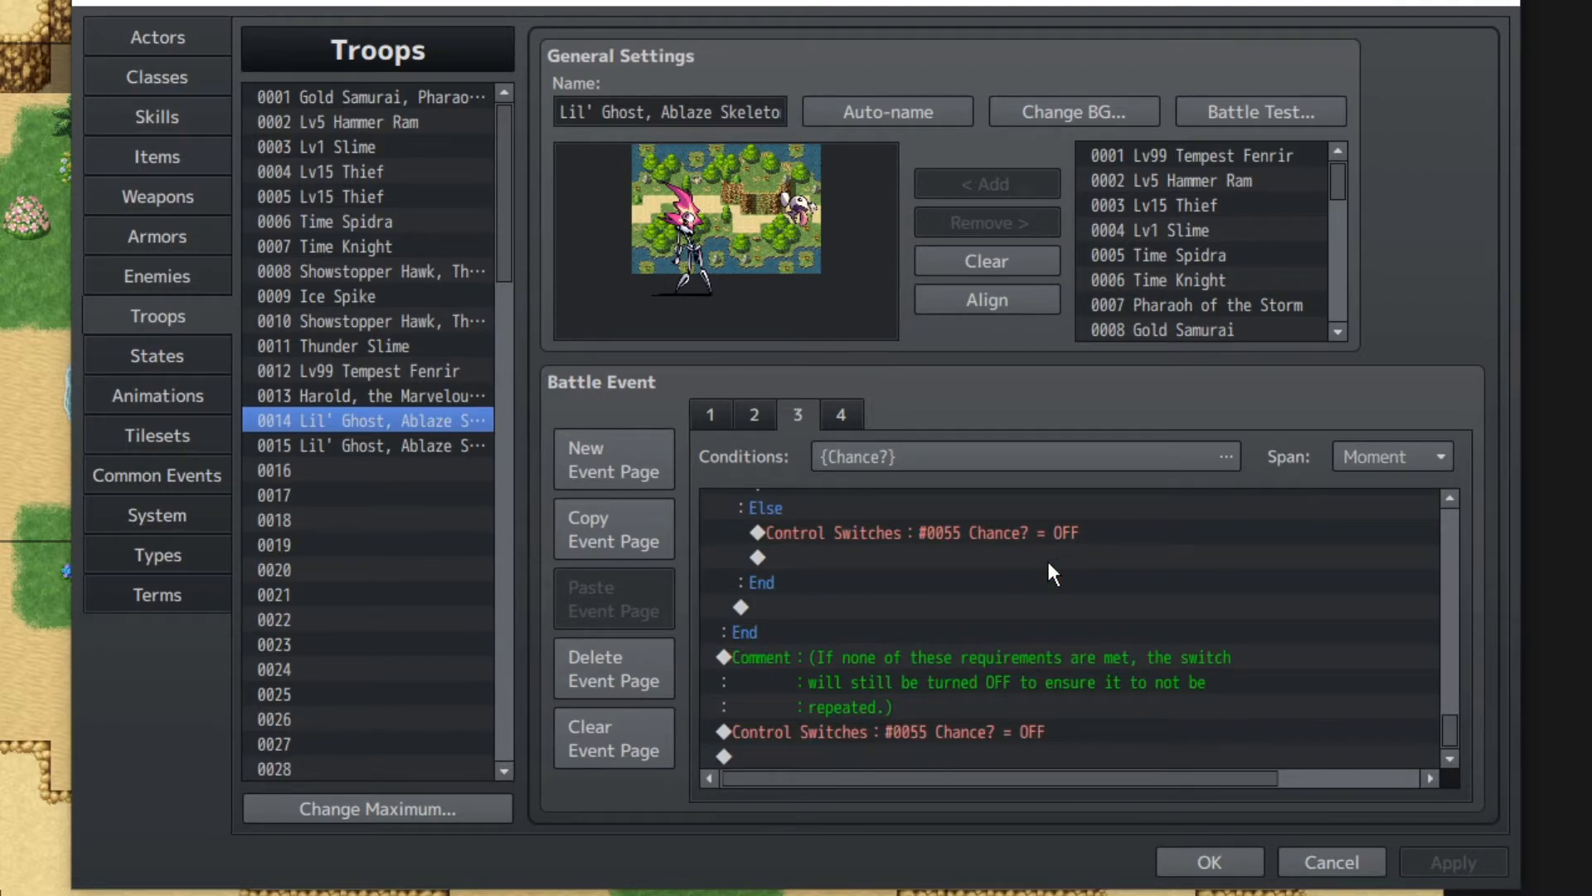
- Open the fourth event page and examine the Member ID = 1 branch with Runefire's text, choices and forced All-Out Attack
{"action": "left_click", "coordinate": [841, 414]}
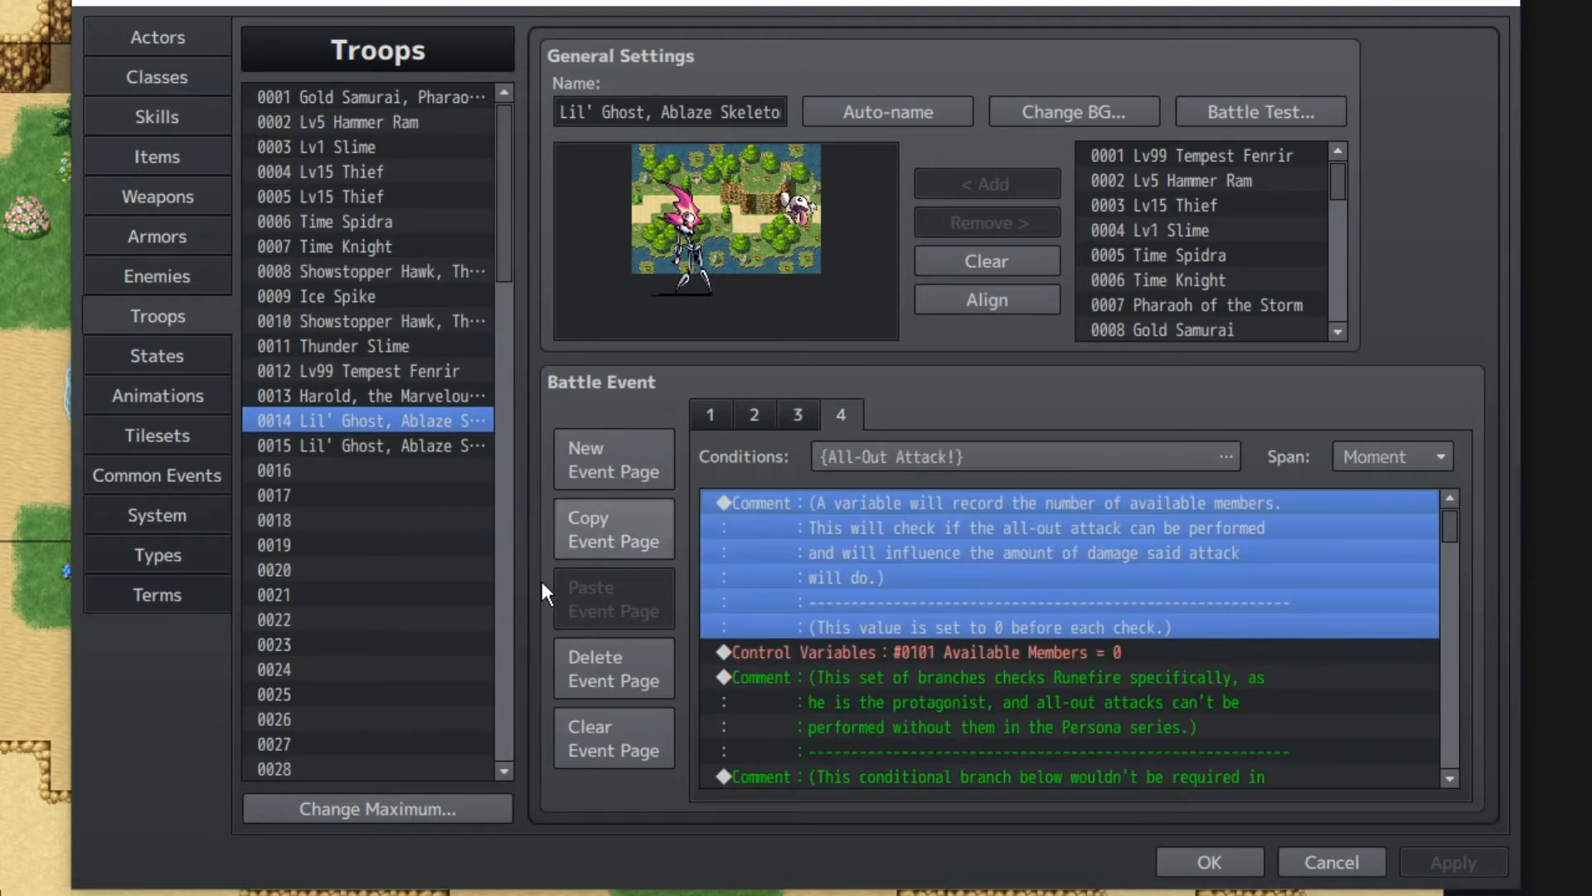
{"action": "left_click", "coordinate": [999, 652]}
{"action": "scroll", "coordinate": [1113, 658], "scroll_direction": "down", "scroll_amount": 10}
{"action": "left_click_drag", "start_coordinate": [1451, 573], "coordinate": [1461, 663]}
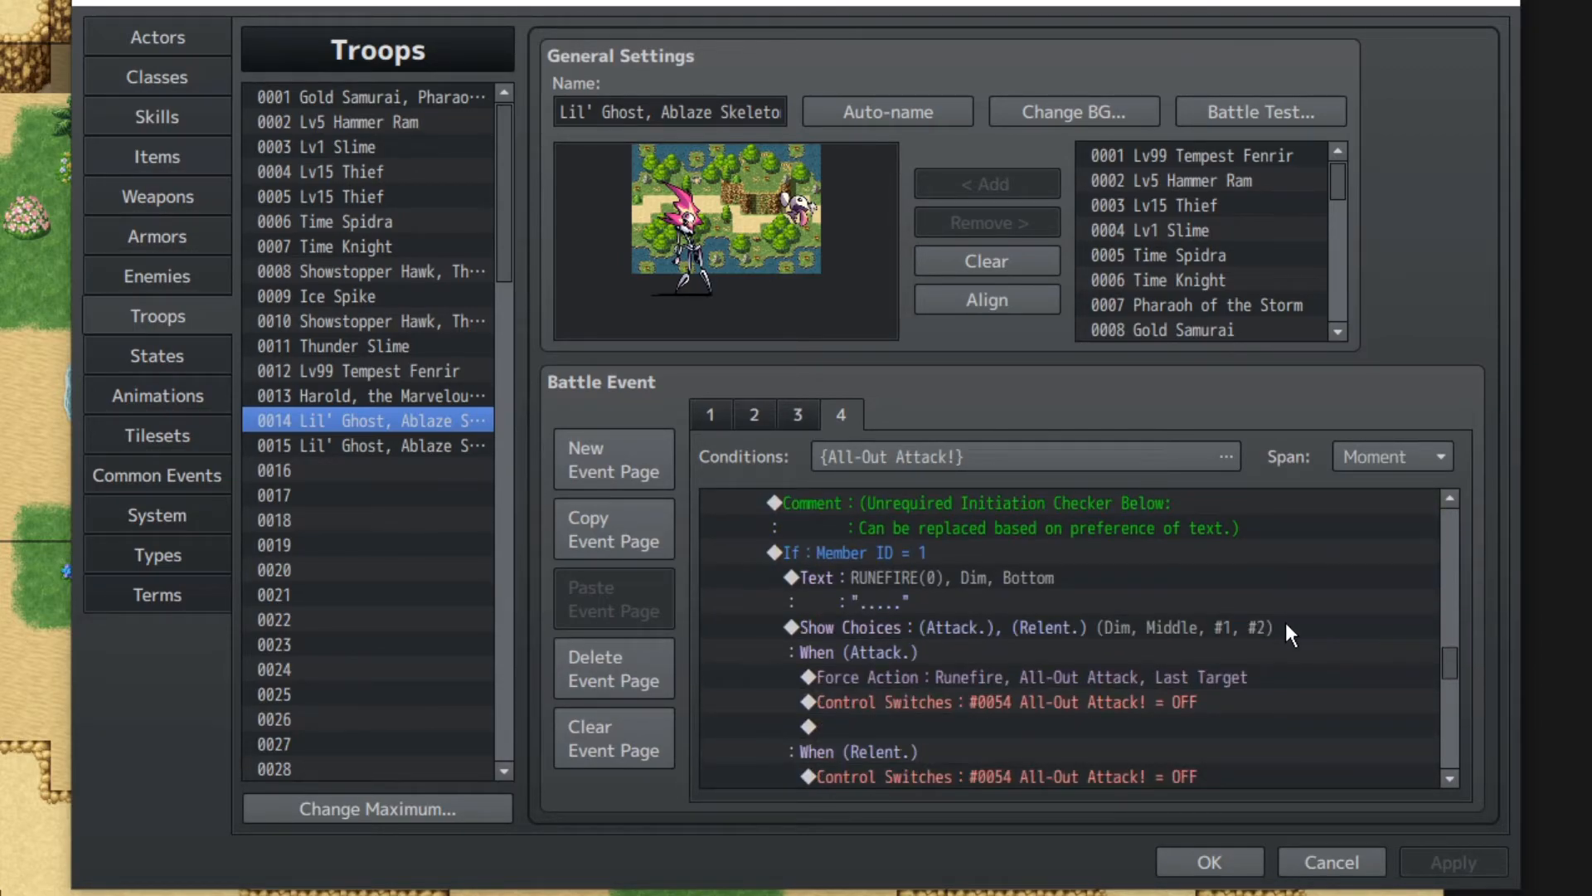
{"action": "left_click", "coordinate": [1052, 554]}
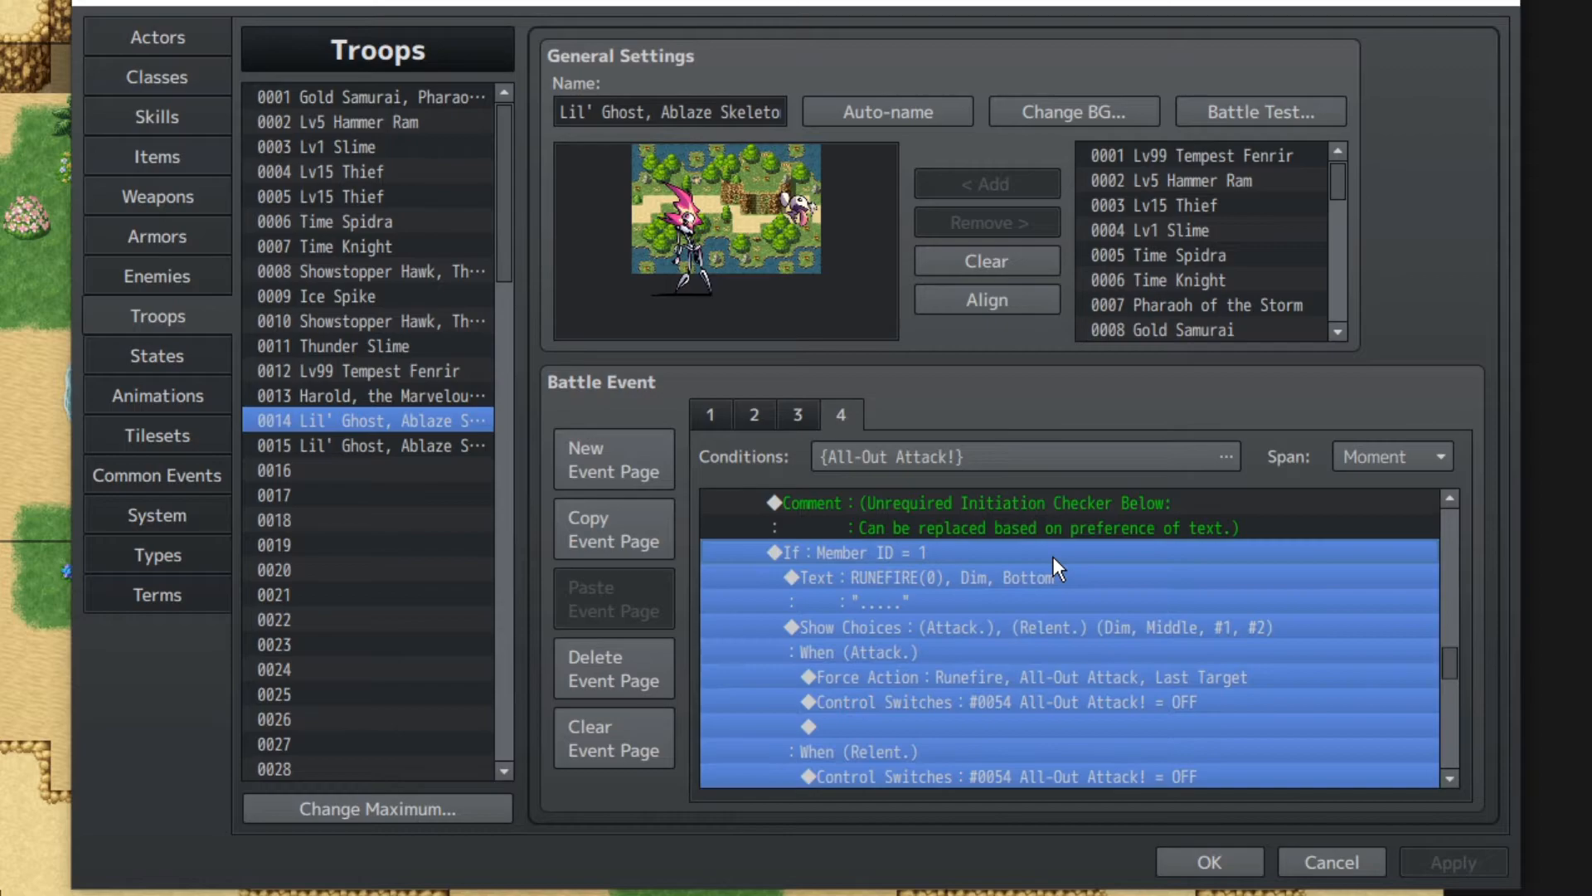
{"action": "left_click", "coordinate": [954, 579]}
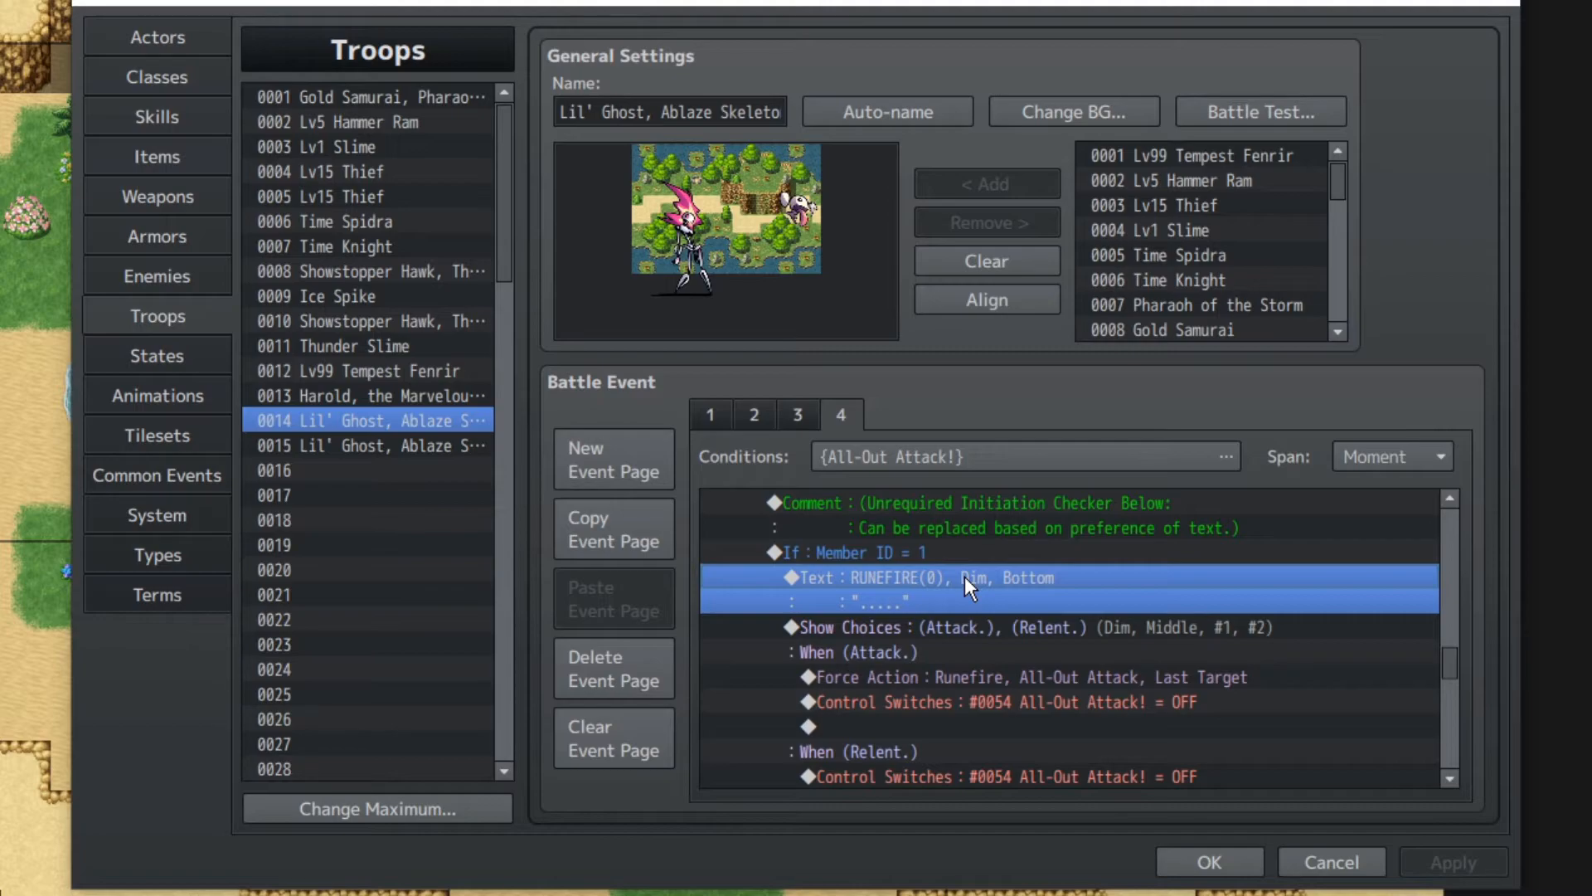
{"action": "left_click", "coordinate": [912, 627]}
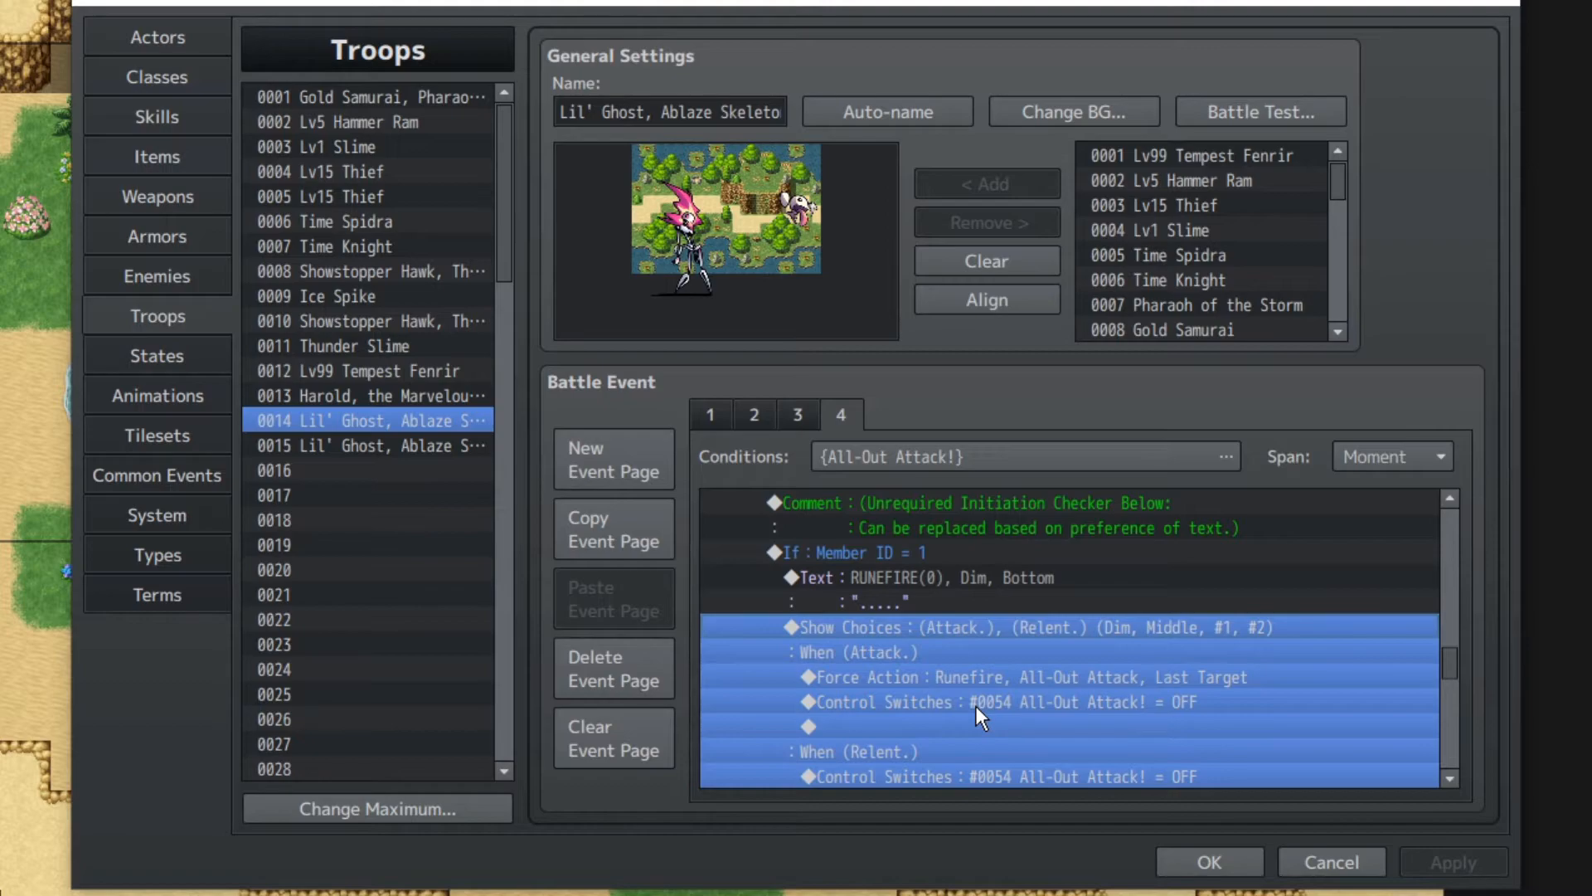
{"action": "left_click", "coordinate": [1030, 672]}
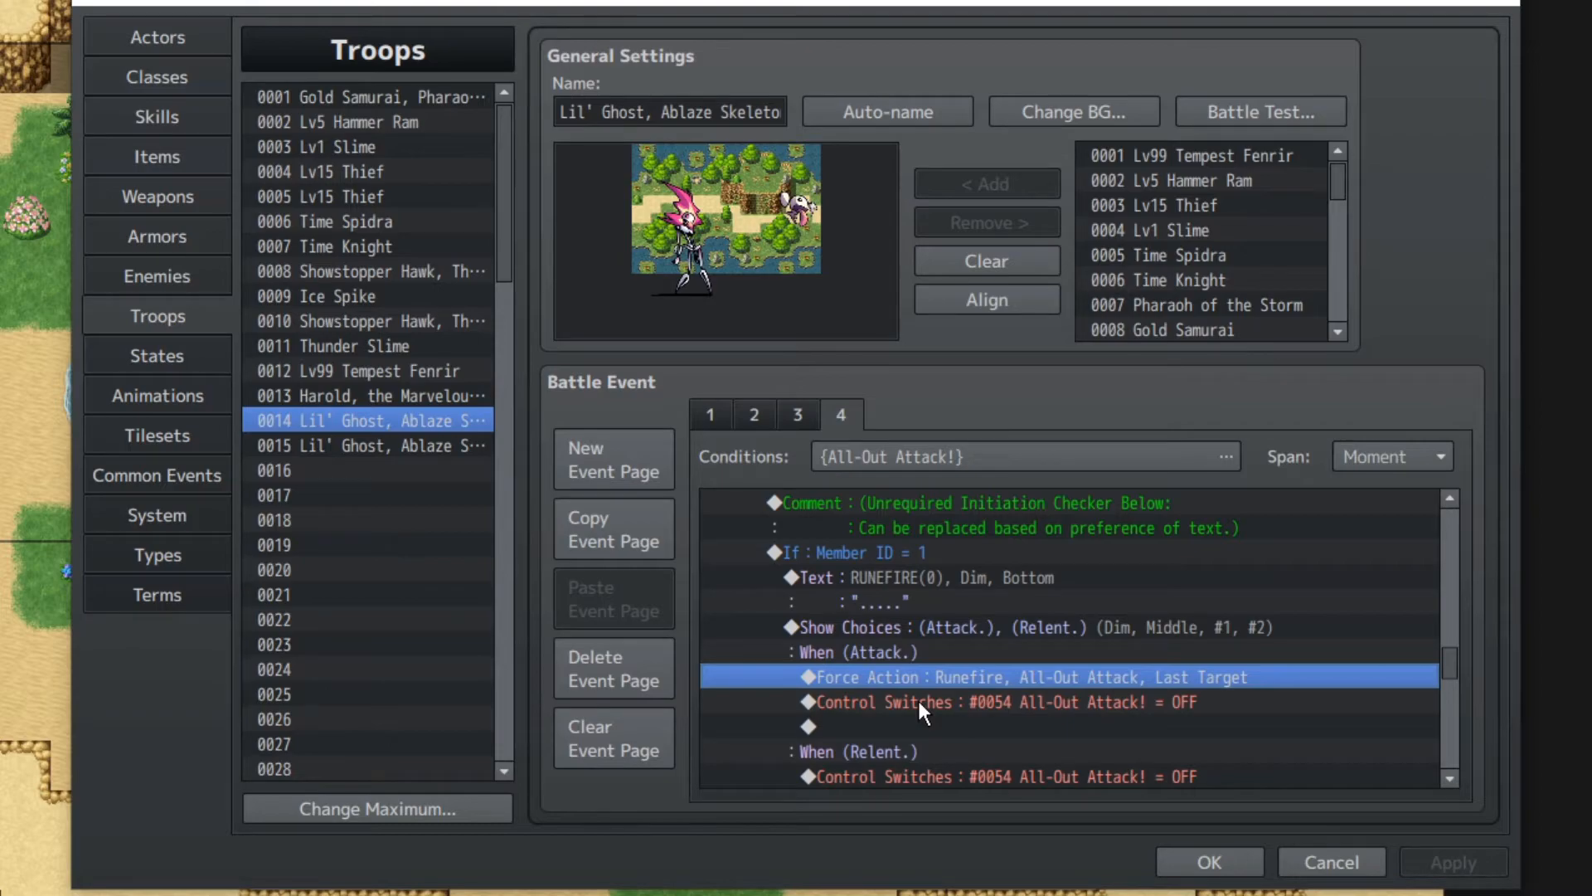
- Examine the Member ID = 2 and Member ID = 3 branches with the text, choices and forced actions for Harold and Wizard
{"action": "scroll", "coordinate": [917, 698], "scroll_direction": "down", "scroll_amount": 4}
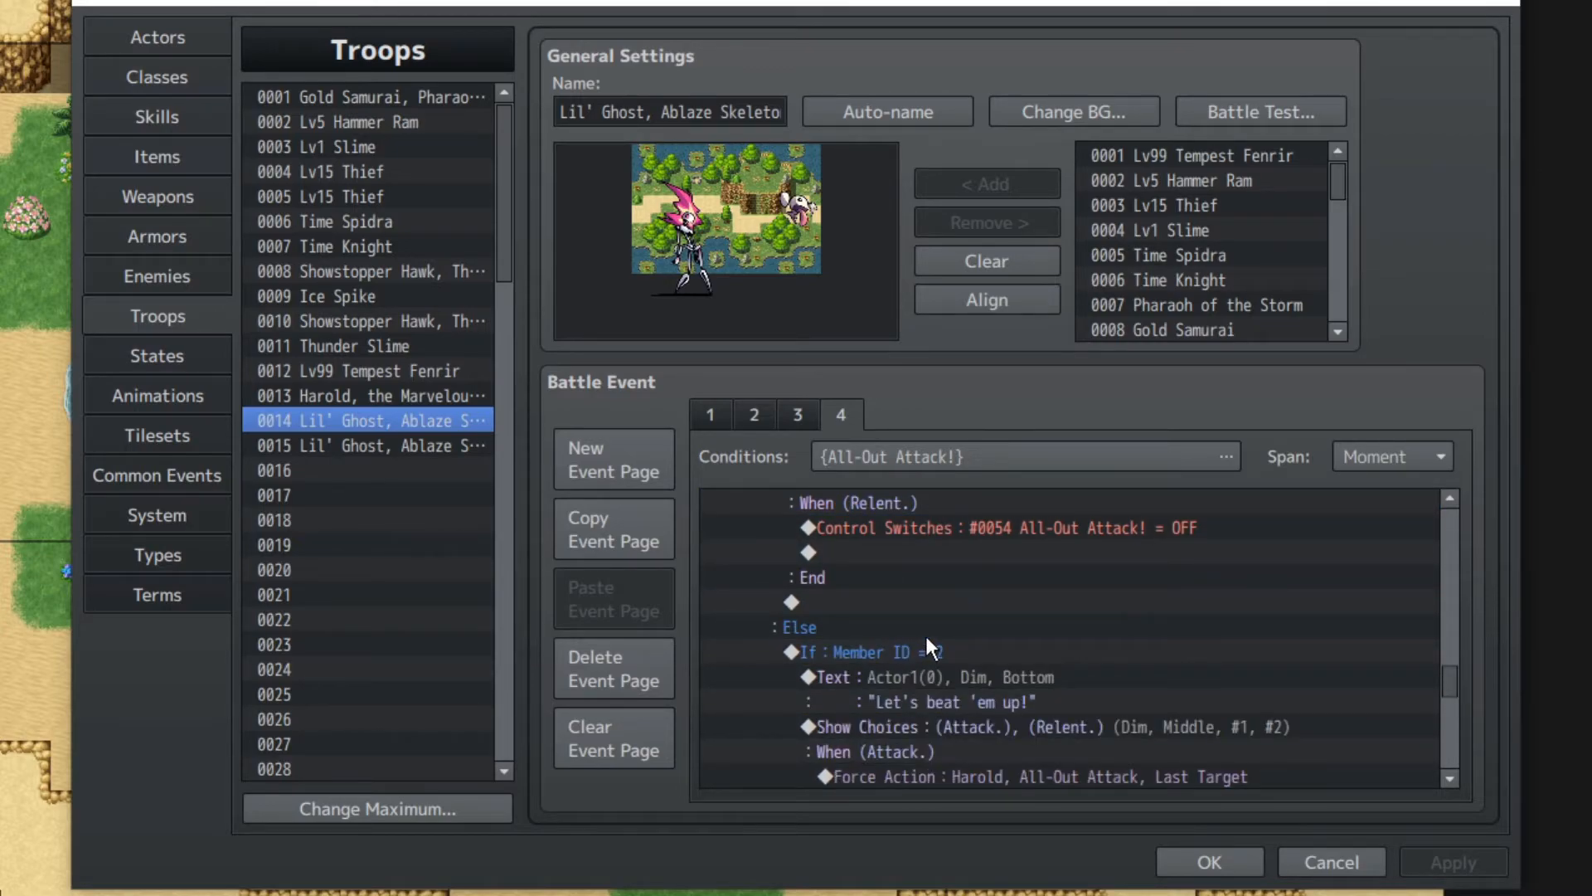
{"action": "left_click", "coordinate": [913, 650]}
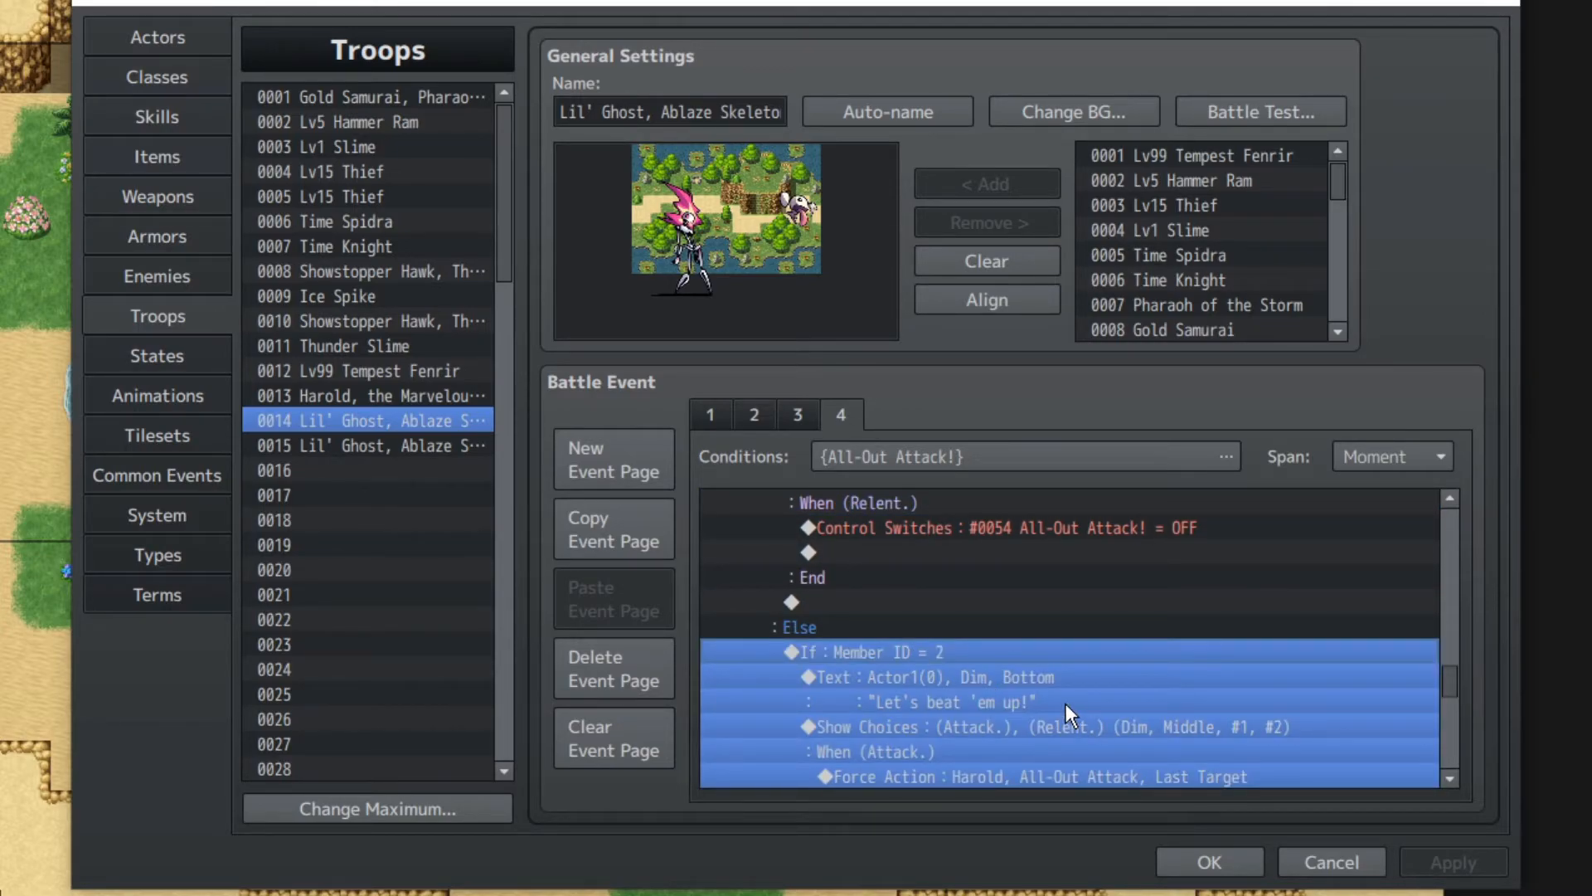
{"action": "left_click", "coordinate": [1088, 680]}
{"action": "scroll", "coordinate": [1010, 657], "scroll_direction": "down", "scroll_amount": 5}
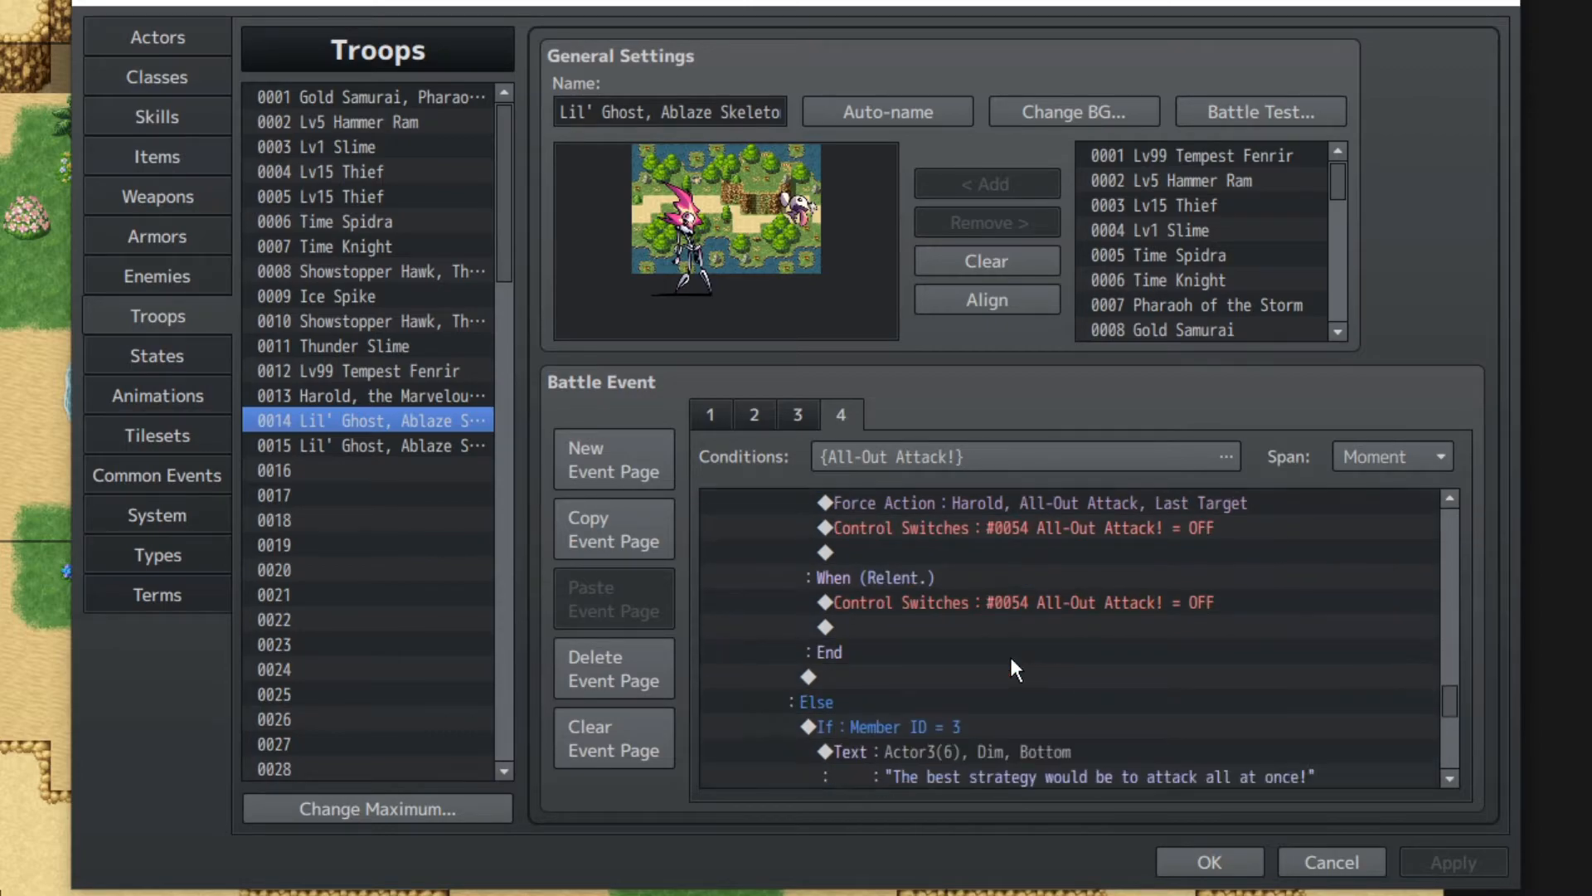
{"action": "left_click", "coordinate": [1005, 605]}
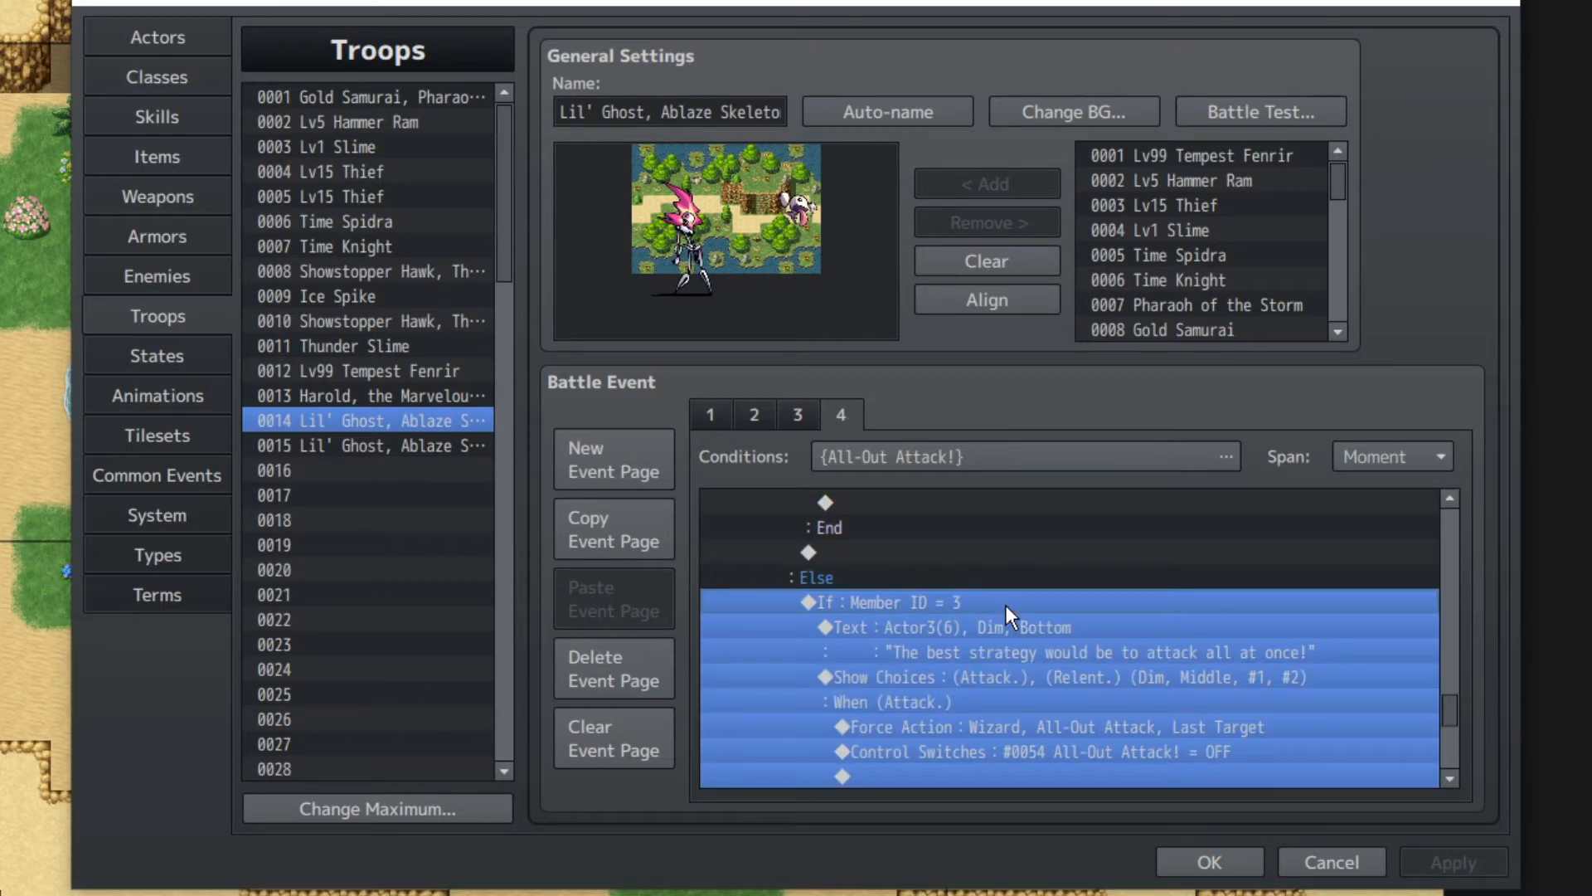
{"action": "left_click", "coordinate": [978, 627]}
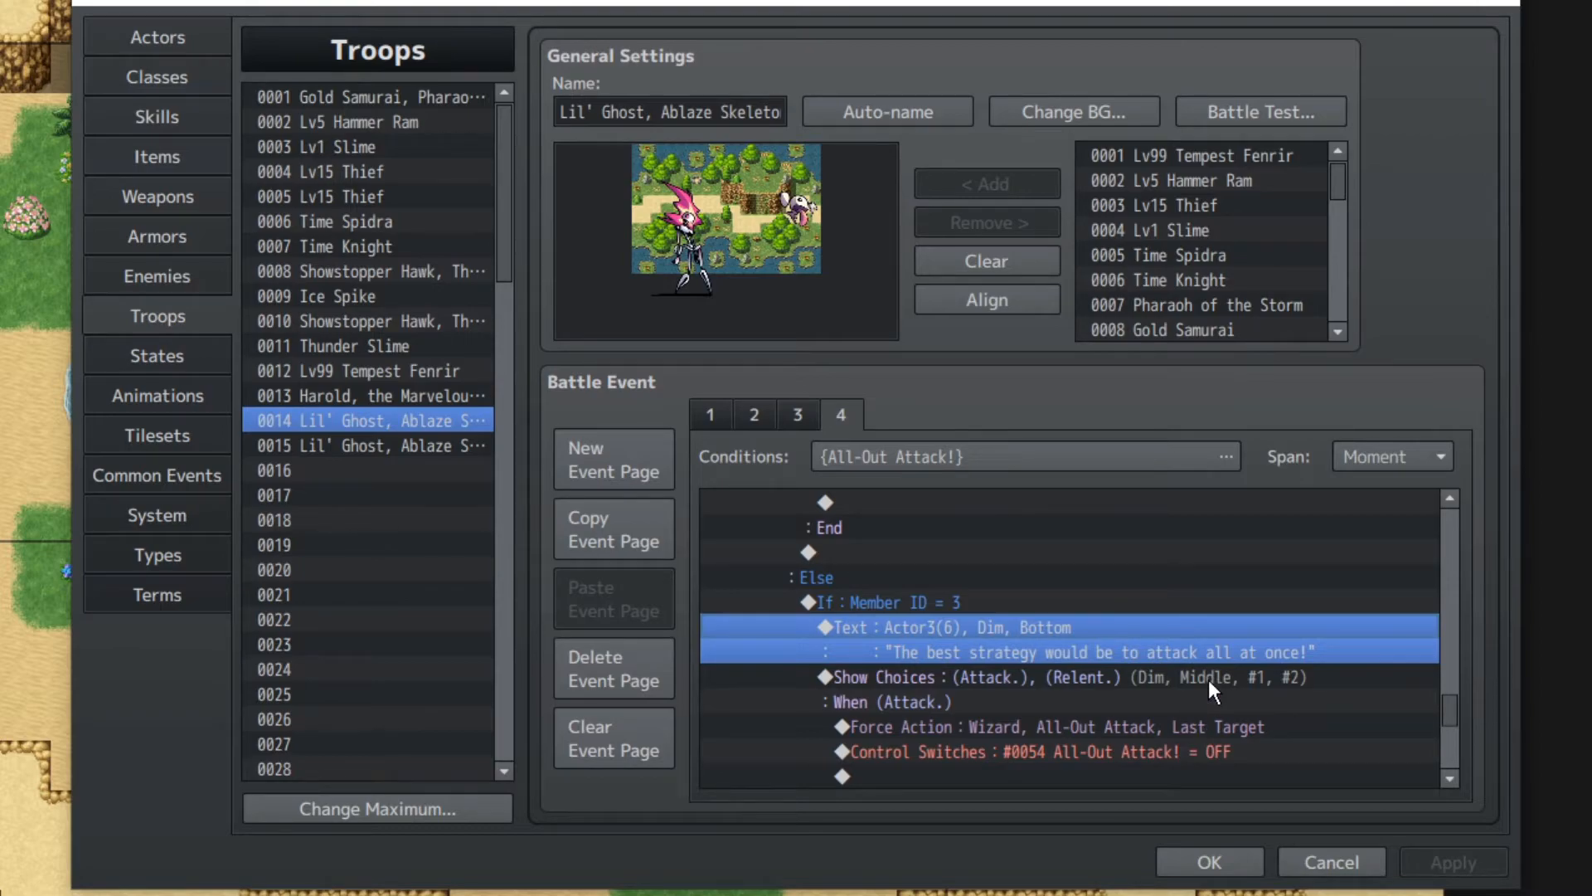
{"action": "scroll", "coordinate": [1207, 679], "scroll_direction": "down", "scroll_amount": 2}
{"action": "scroll", "coordinate": [1207, 679], "scroll_direction": "up", "scroll_amount": 2}
{"action": "scroll", "coordinate": [1215, 681], "scroll_direction": "up", "scroll_amount": 2}
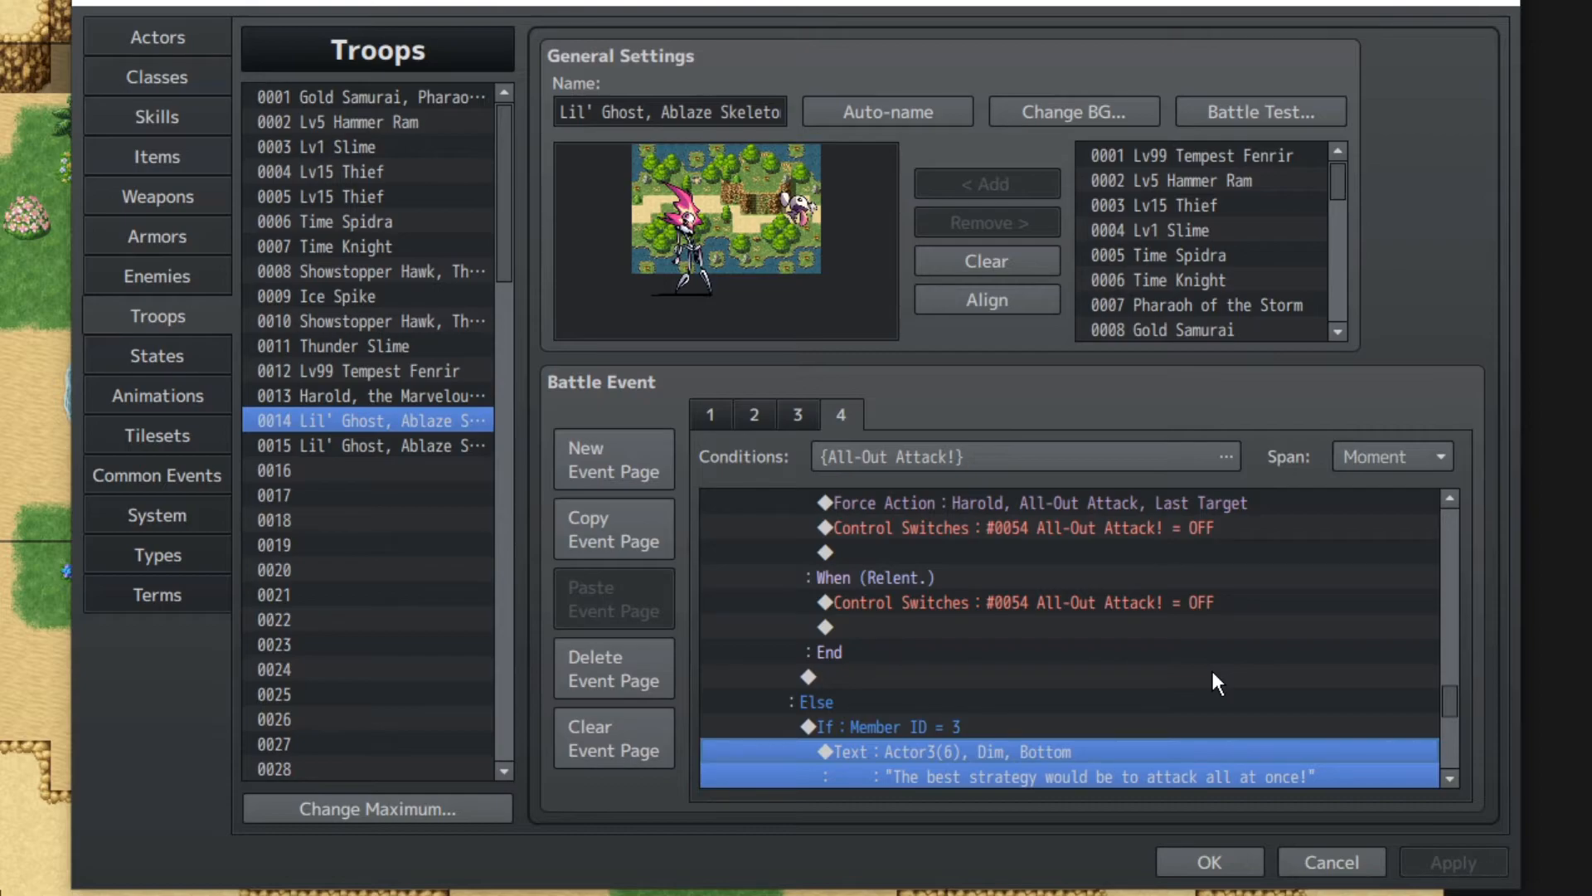
- Open the All-Out Attack skill and highlight the state removal line for allies in its note
{"action": "left_click", "coordinate": [145, 118]}
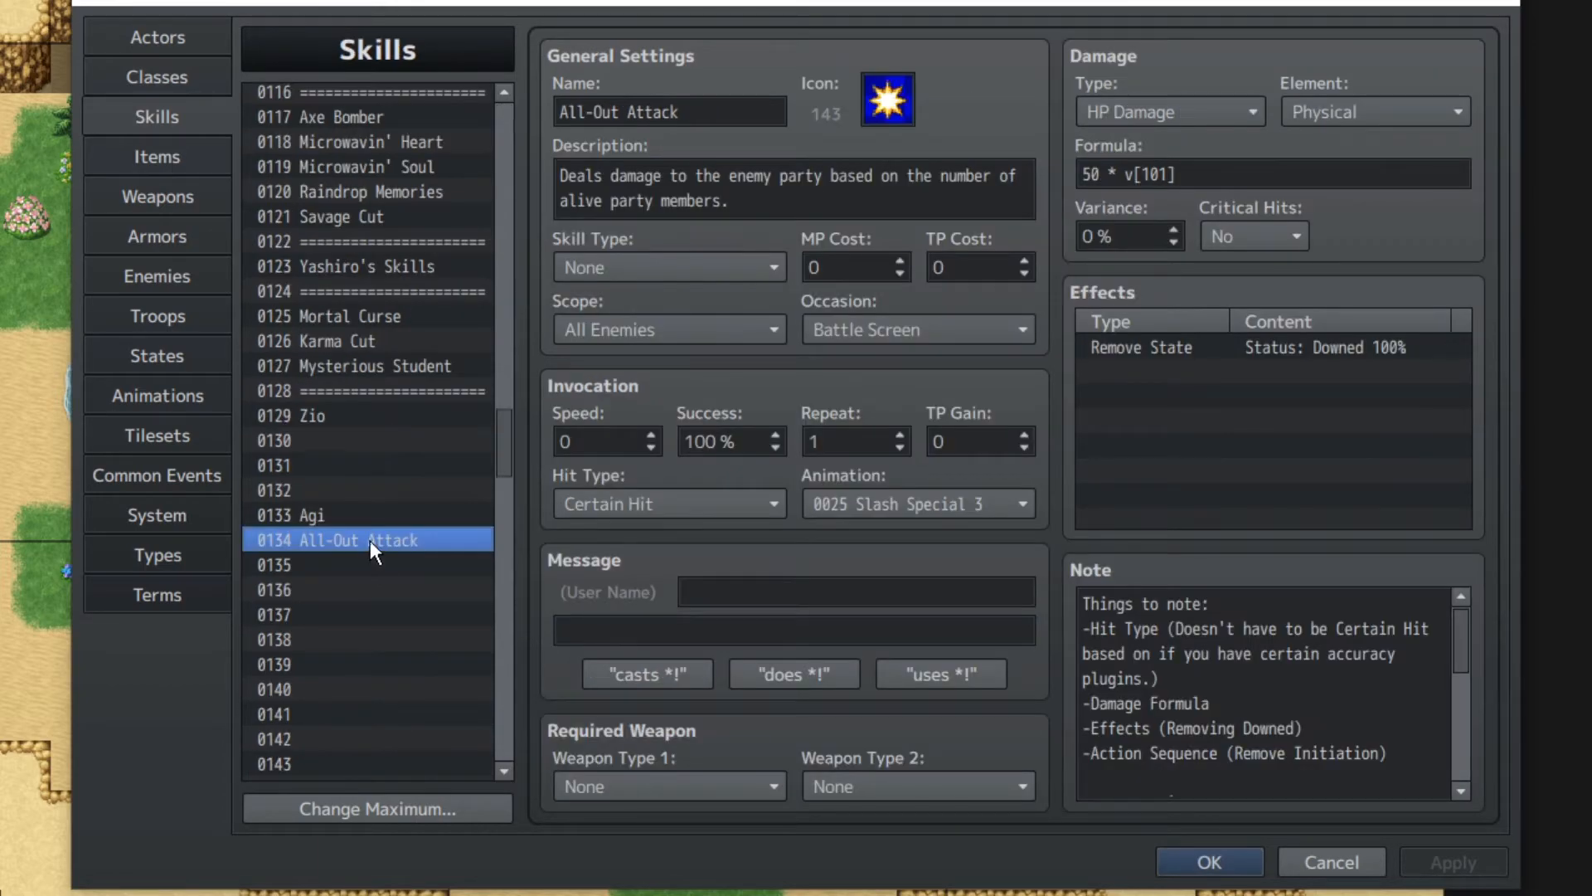
{"action": "left_click", "coordinate": [1291, 762]}
{"action": "key", "text": "ctrl+a"}
{"action": "left_click", "coordinate": [1314, 761]}
{"action": "left_click_drag", "start_coordinate": [1151, 759], "coordinate": [1254, 759]}
{"action": "left_click", "coordinate": [1311, 758]}
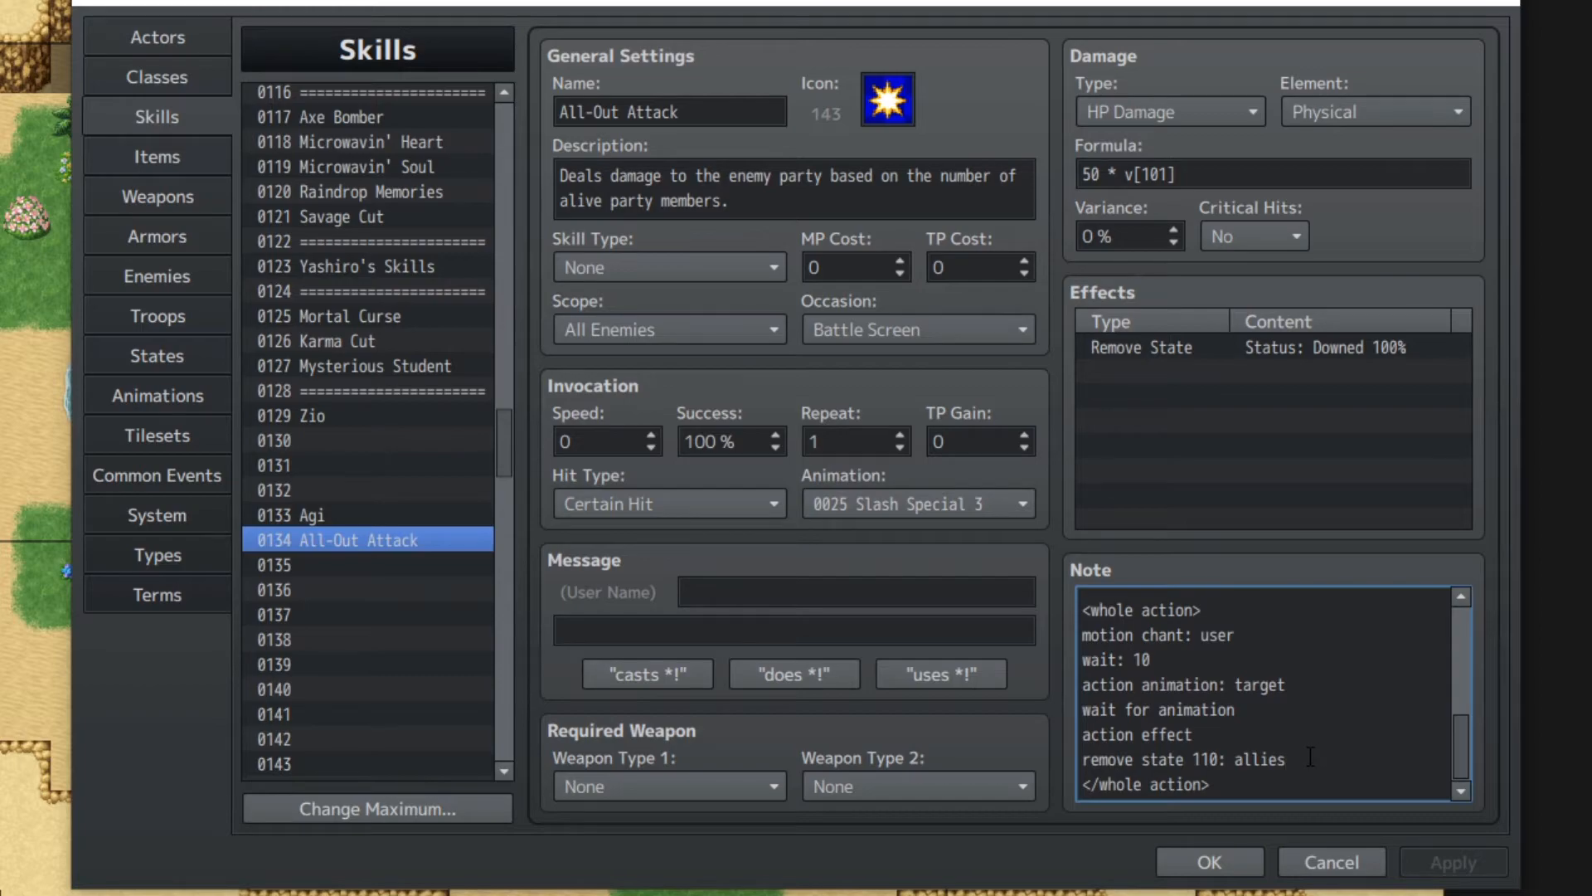
- Switch to the states and troops, and return to the action sequence in the All-Out Attack skill's note
{"action": "left_click", "coordinate": [158, 352]}
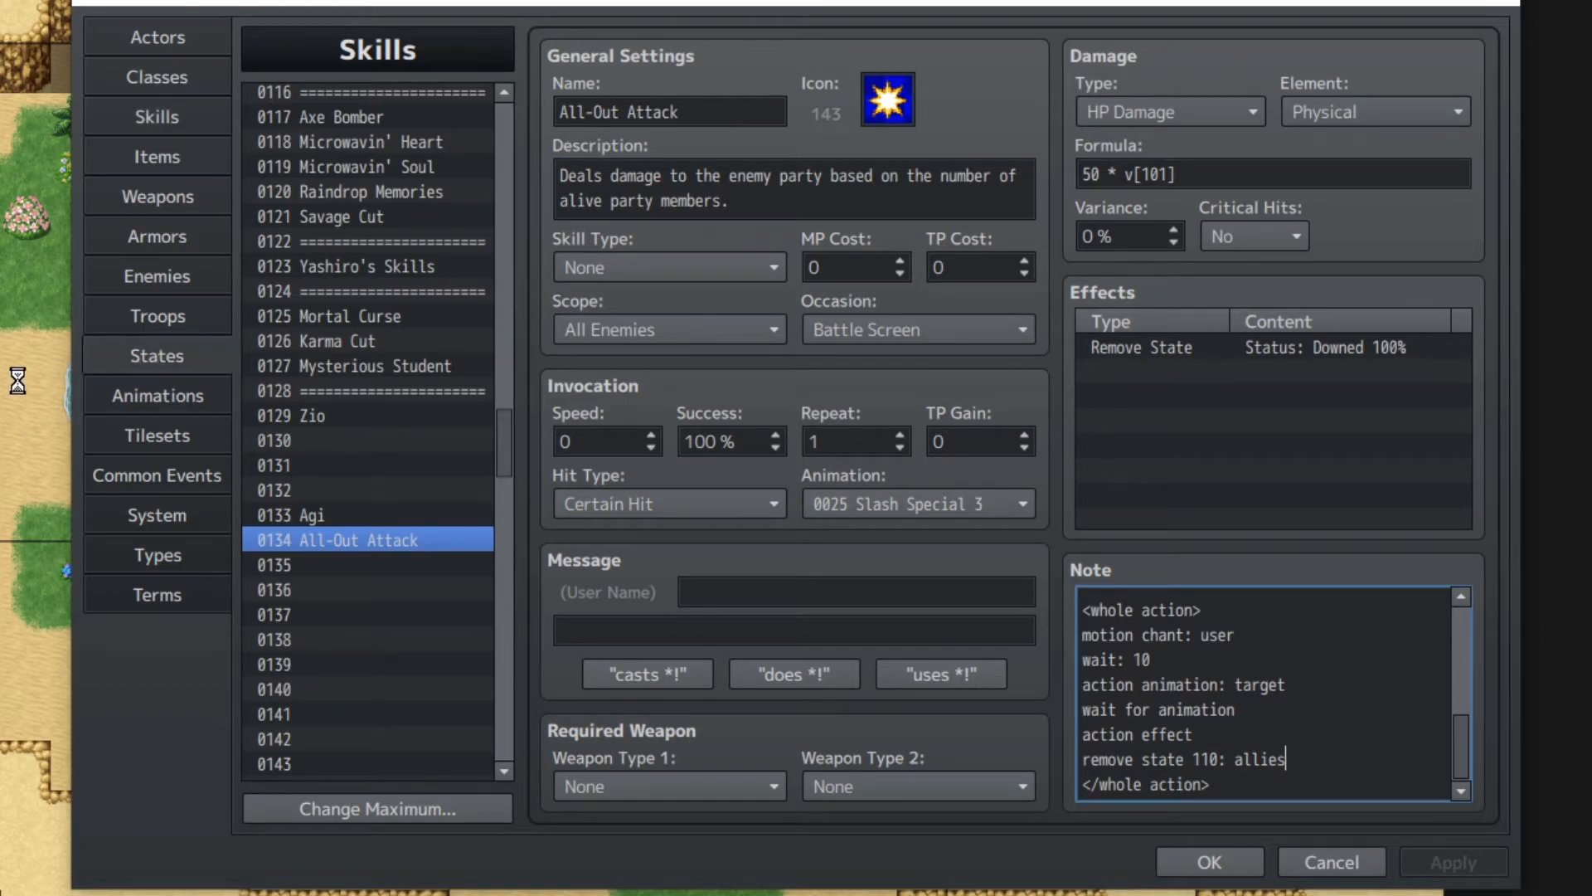
{"action": "left_click", "coordinate": [157, 311]}
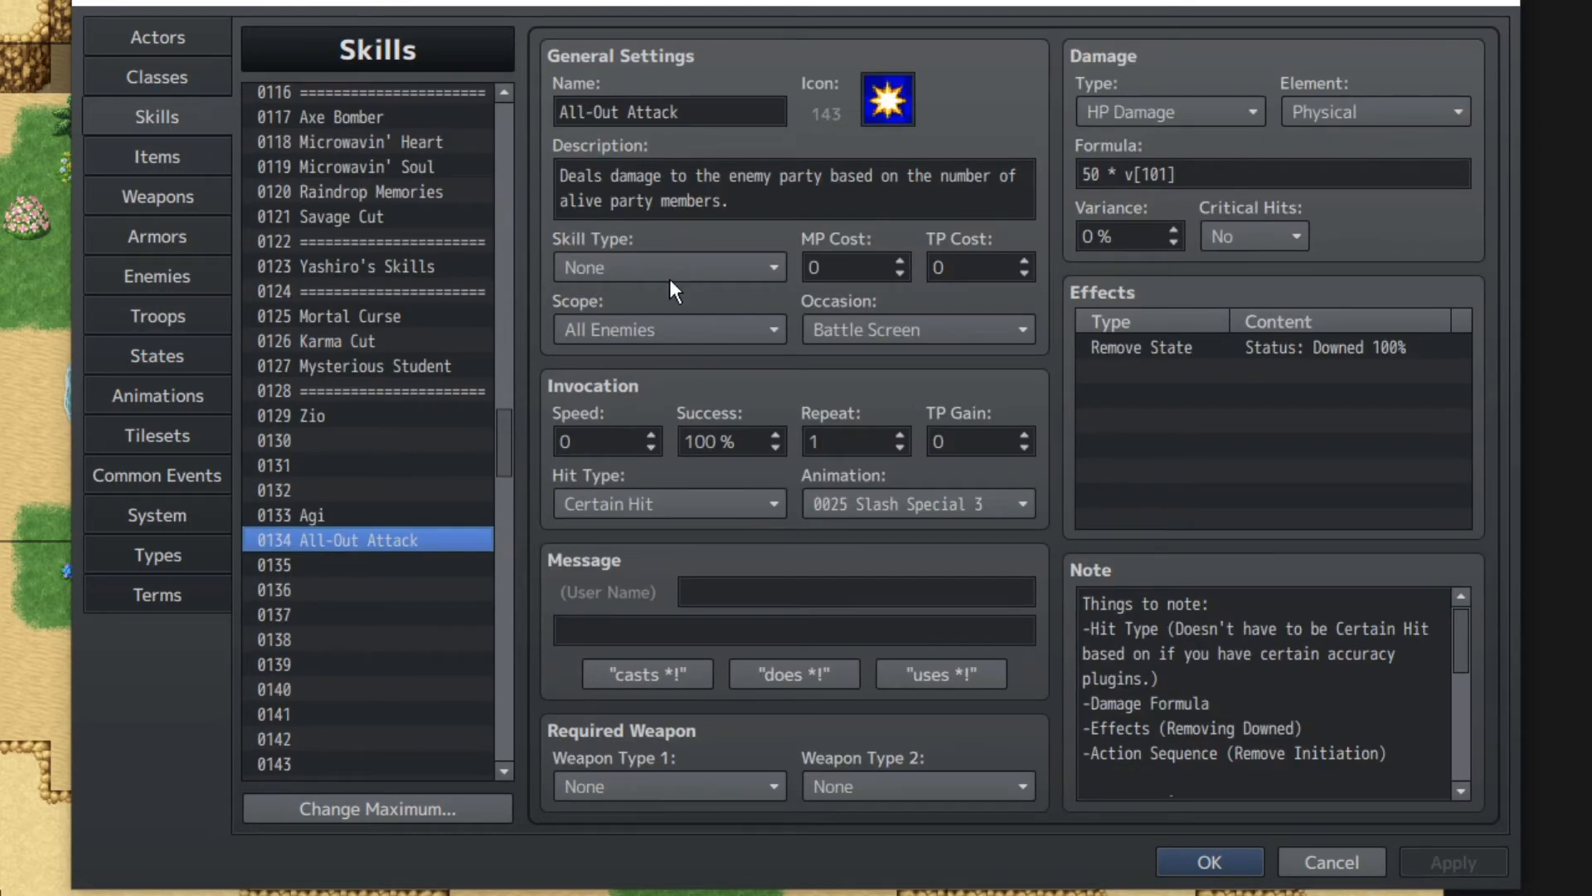
{"action": "scroll", "coordinate": [1335, 716], "scroll_direction": "down", "scroll_amount": 3}
{"action": "scroll", "coordinate": [1335, 717], "scroll_direction": "up", "scroll_amount": 3}
{"action": "scroll", "coordinate": [1335, 716], "scroll_direction": "down", "scroll_amount": 4}
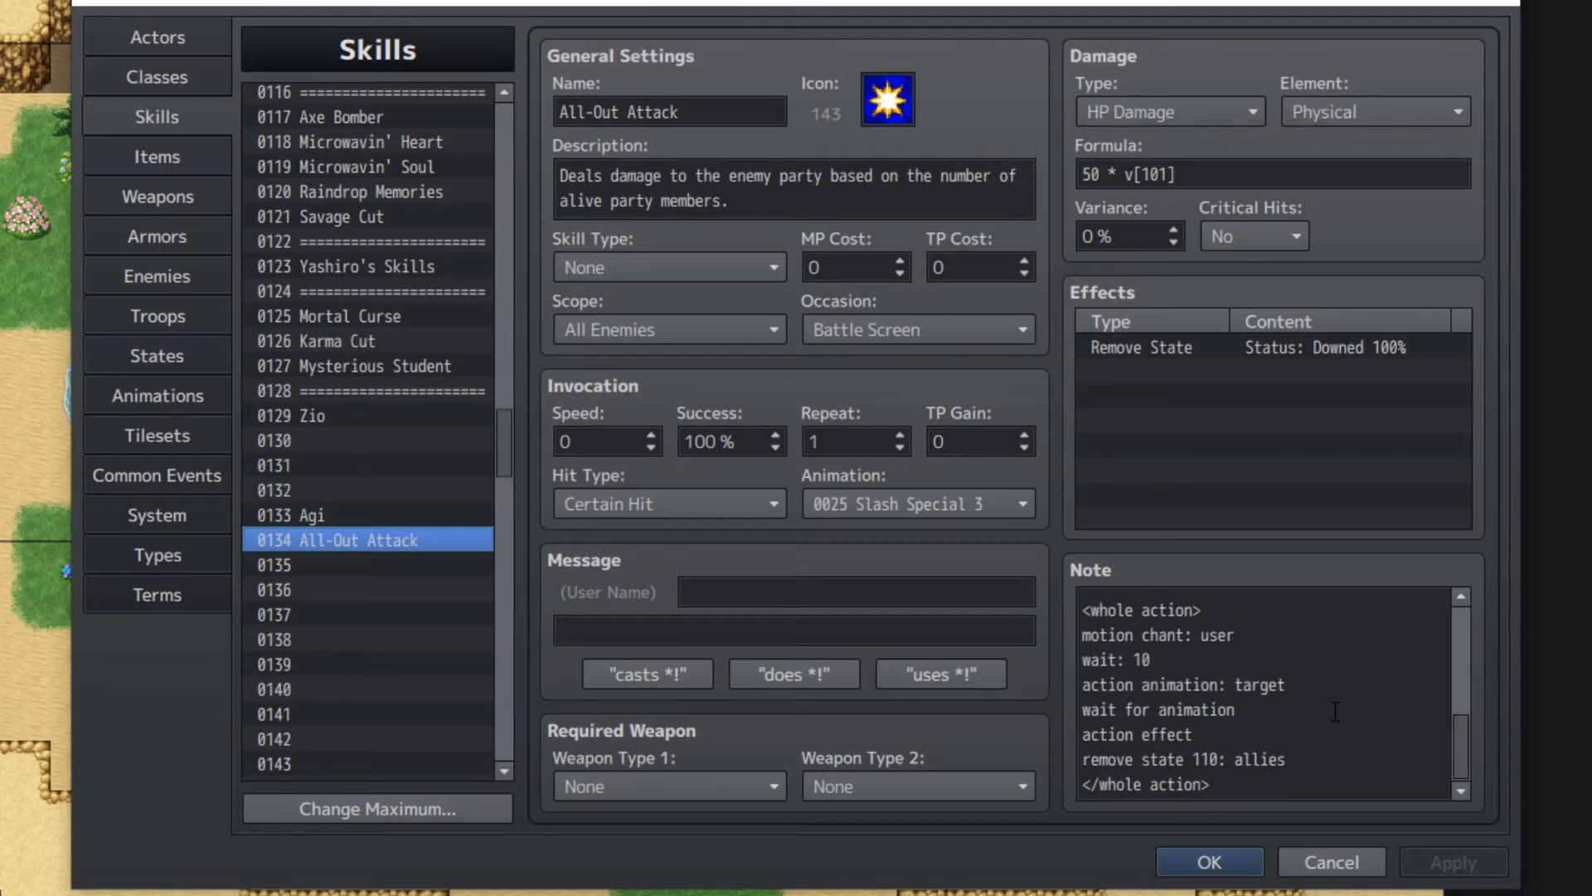
{"action": "left_click", "coordinate": [1219, 759]}
{"action": "left_click", "coordinate": [1220, 759]}
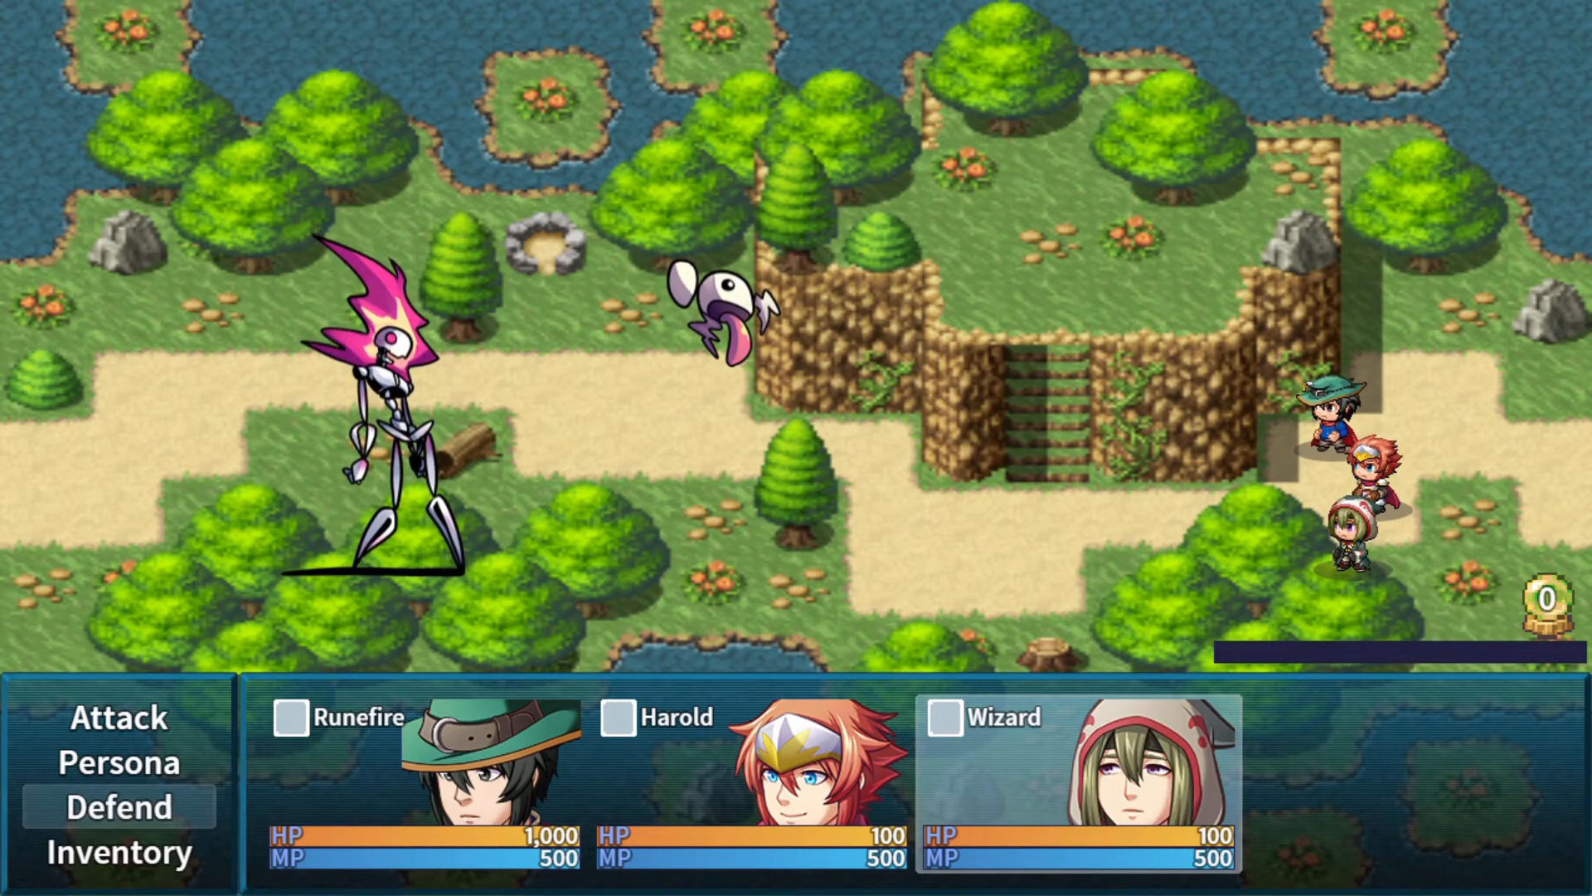
- In the battle test, have Wizard cast the Persona skill Agi on Lil' Ghost
{"action": "key", "text": "Up"}
{"action": "key", "text": "Return"}
{"action": "key", "text": "Escape"}
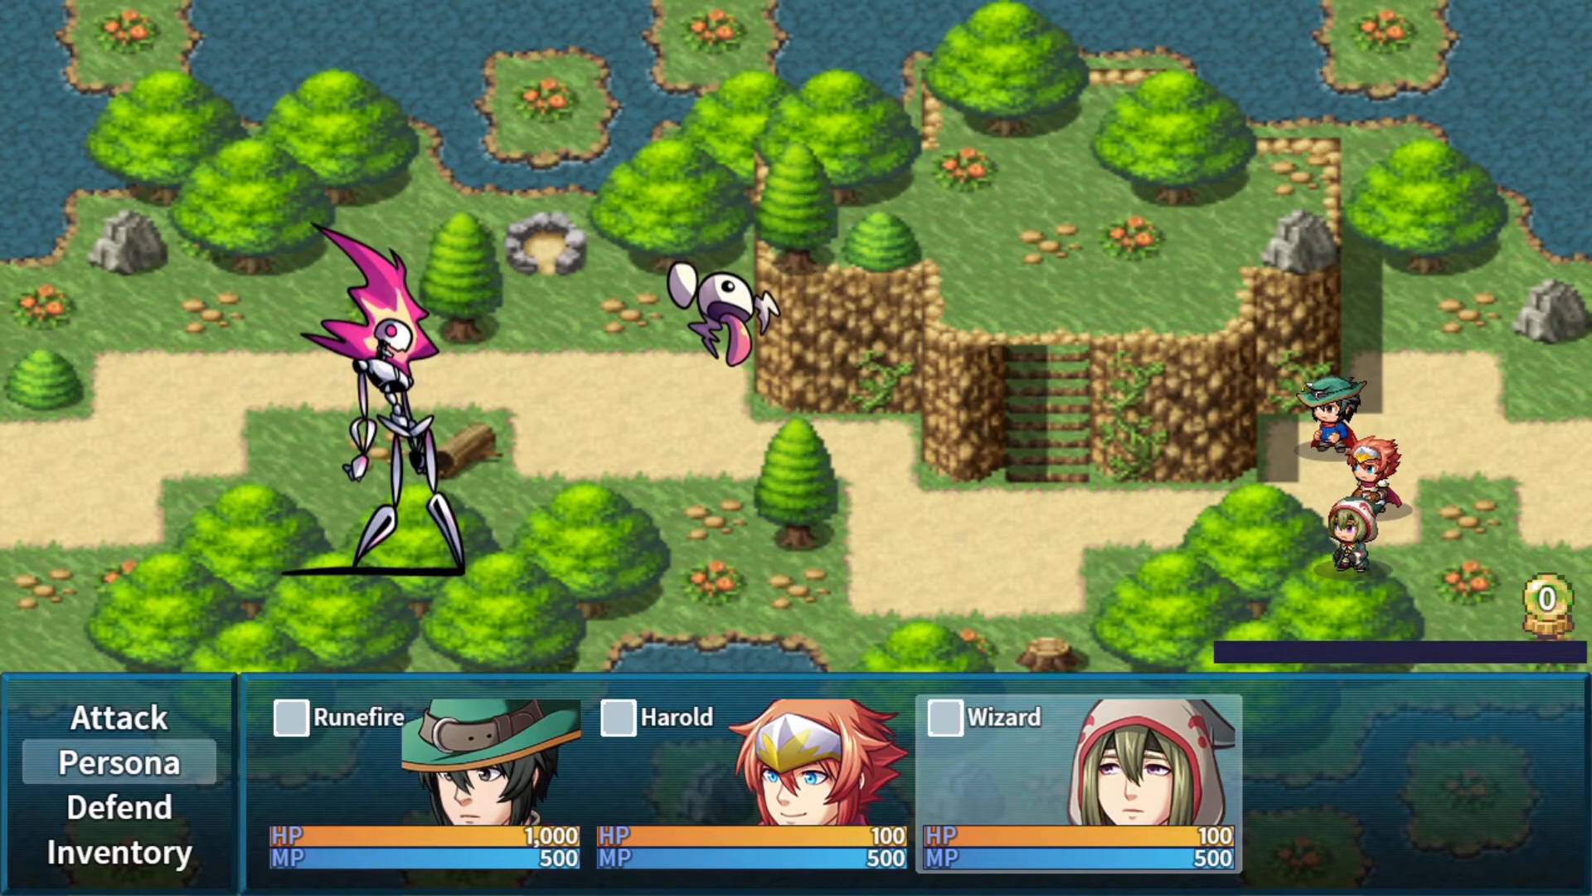
{"action": "key", "text": "Return"}
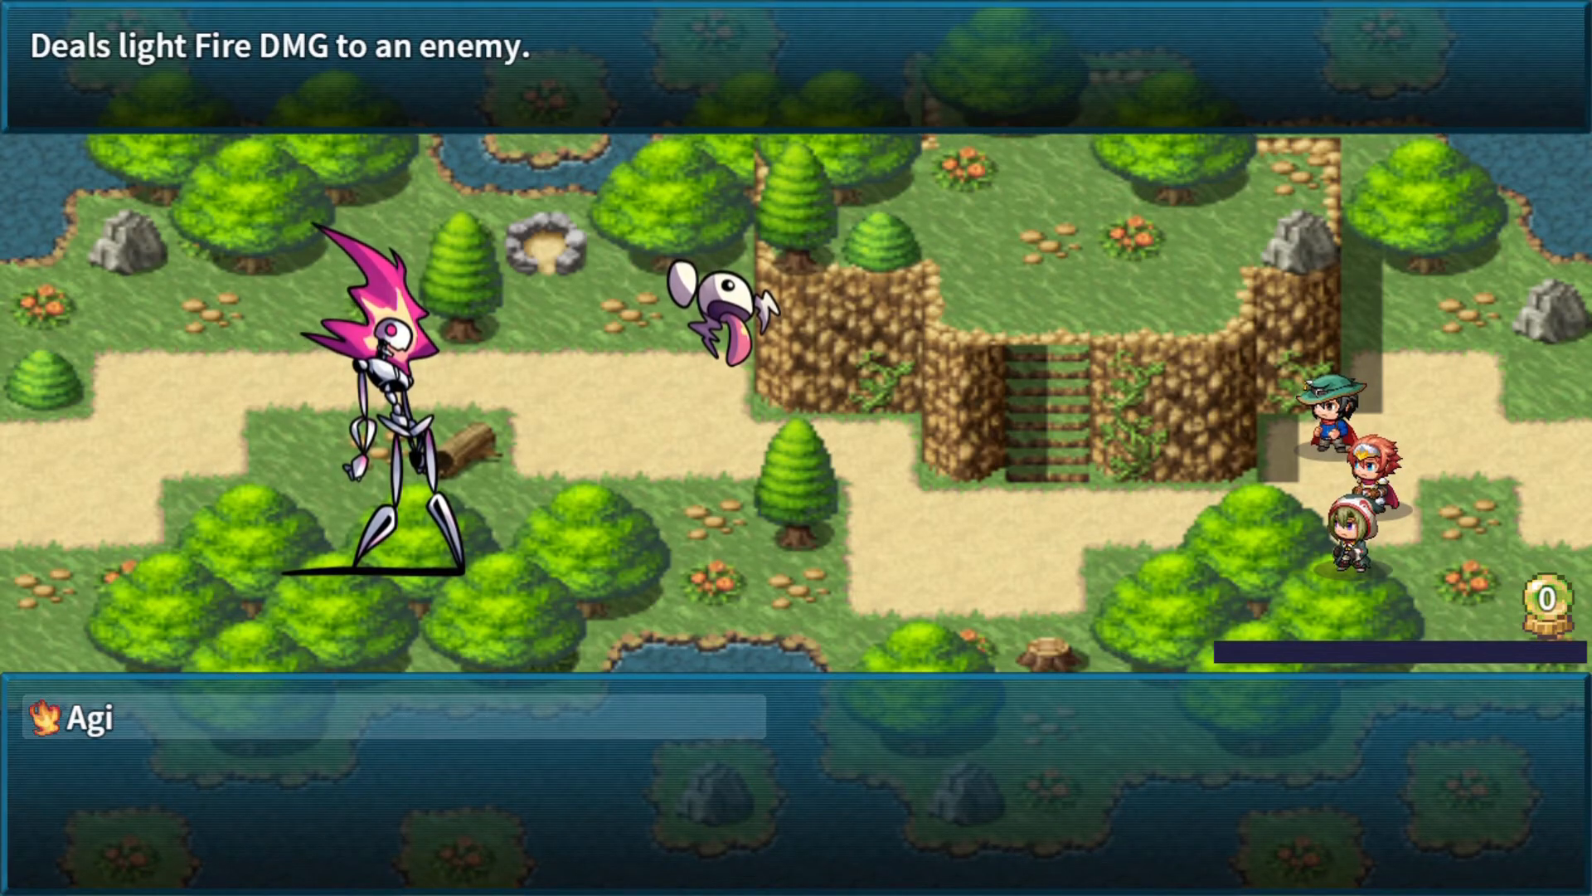
{"action": "key", "text": "Return"}
{"action": "key", "text": "Return"}
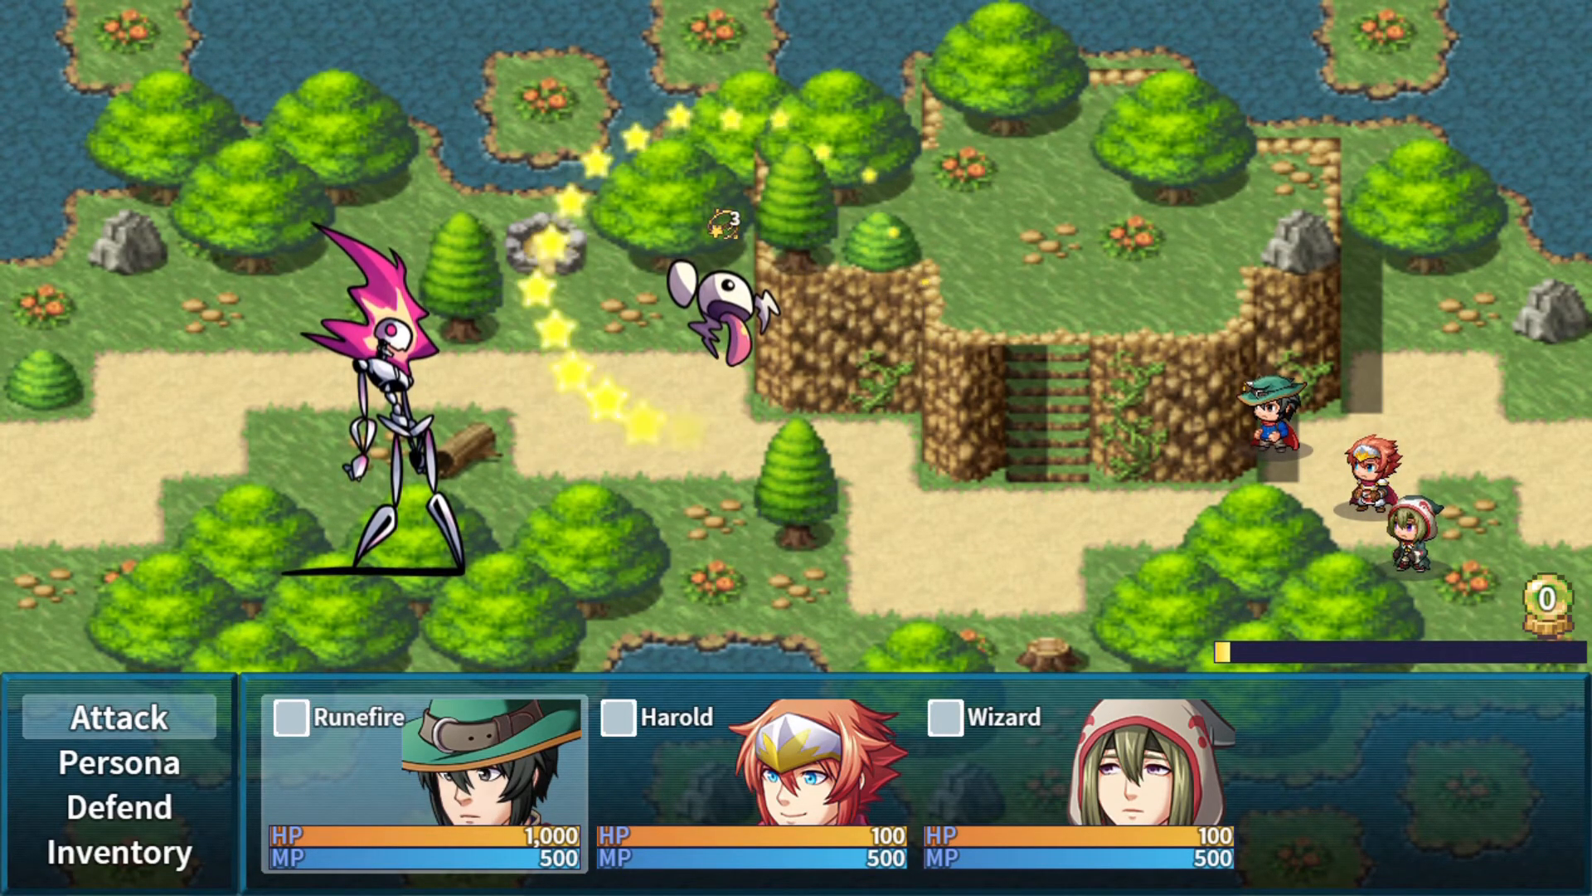
- Have Runefire cast a Persona skill on Ablaze Skeleton and choose (Attack.) at the all-out attack prompt
{"action": "key", "text": "Down"}
{"action": "key", "text": "Return"}
{"action": "key", "text": "Return"}
{"action": "key", "text": "Right"}
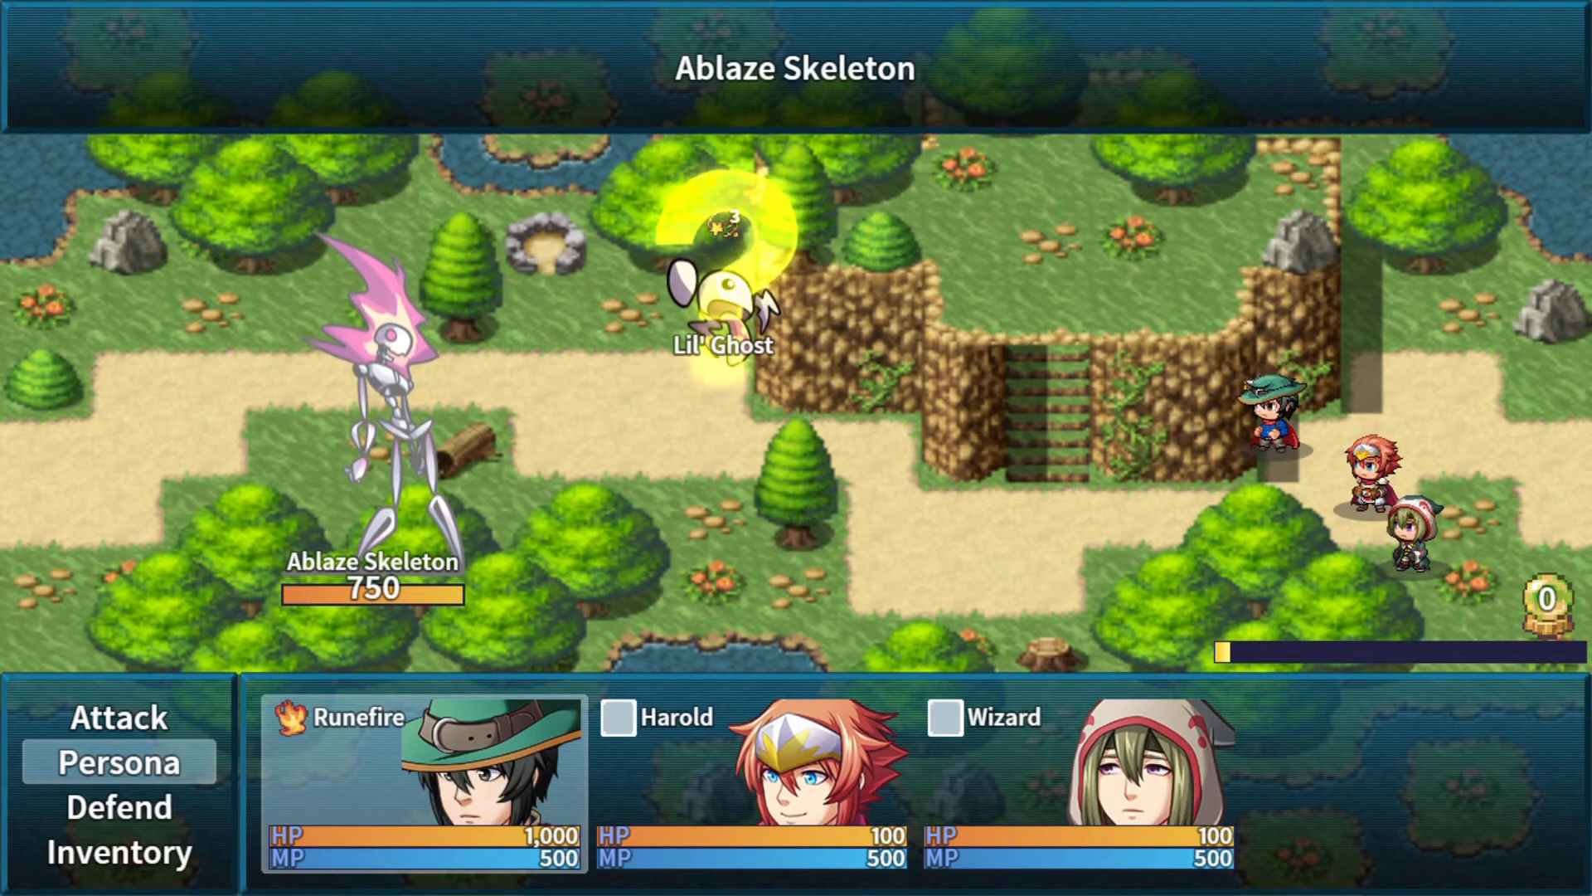
{"action": "key", "text": "Return"}
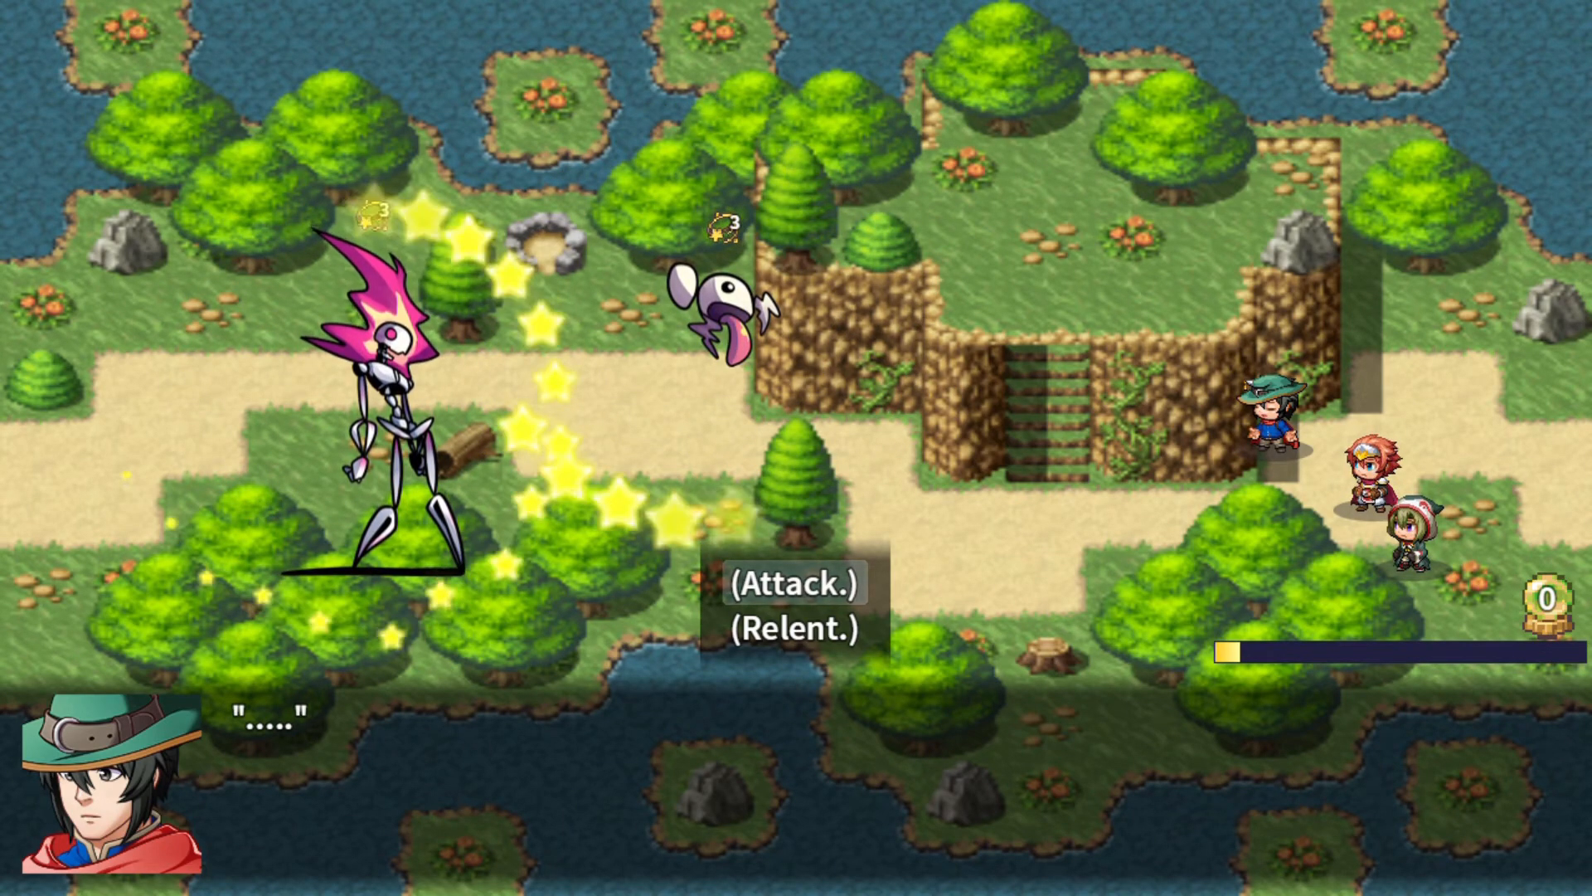
{"action": "key", "text": "Return"}
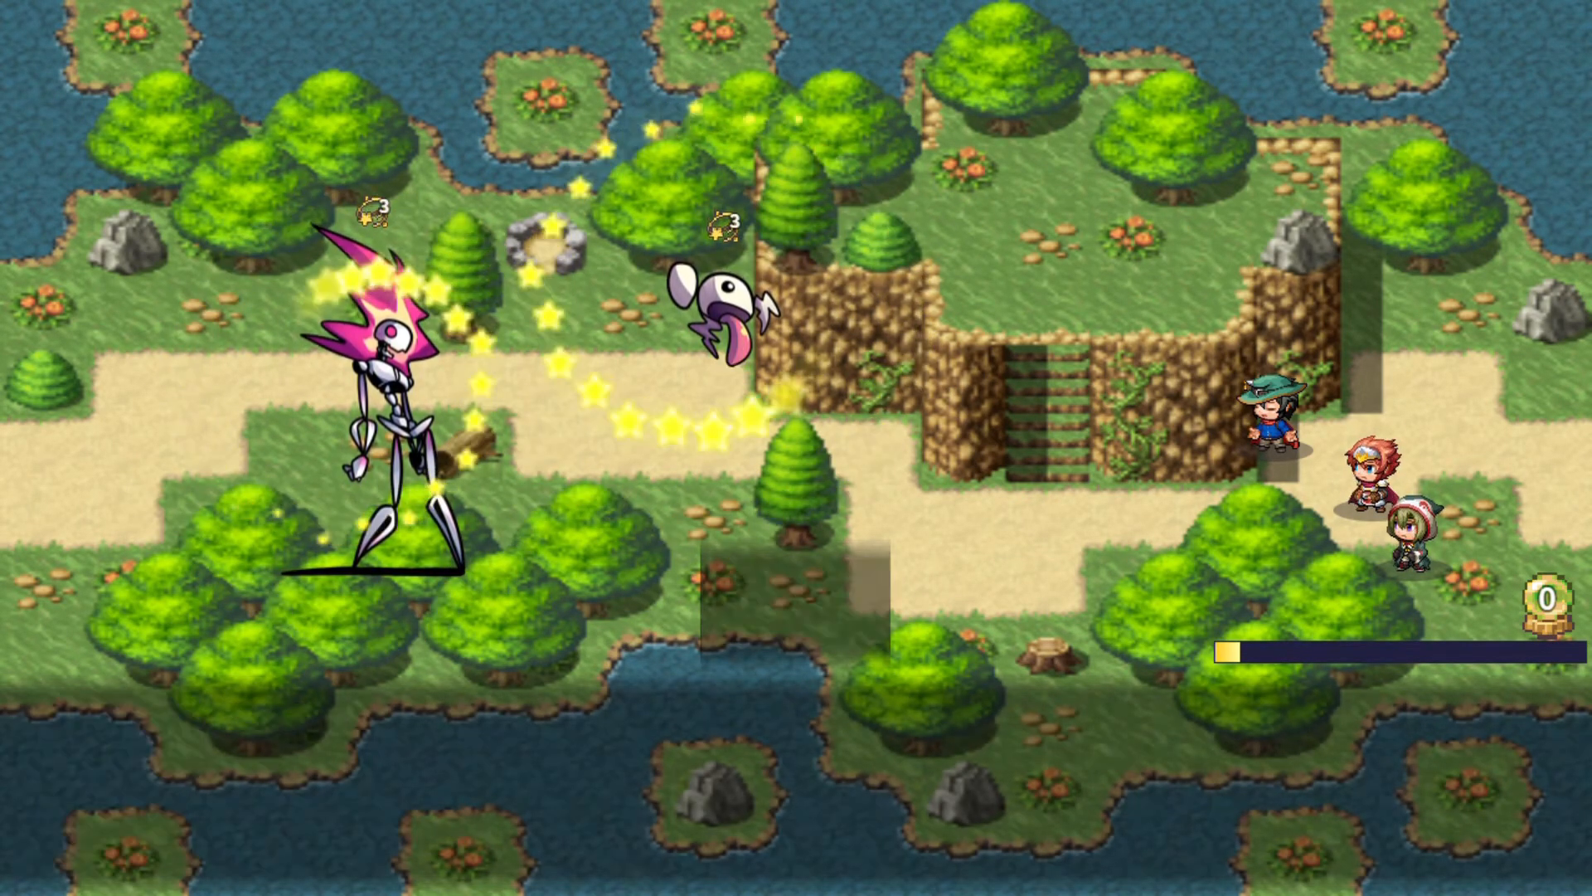
{"action": "key", "text": "Return"}
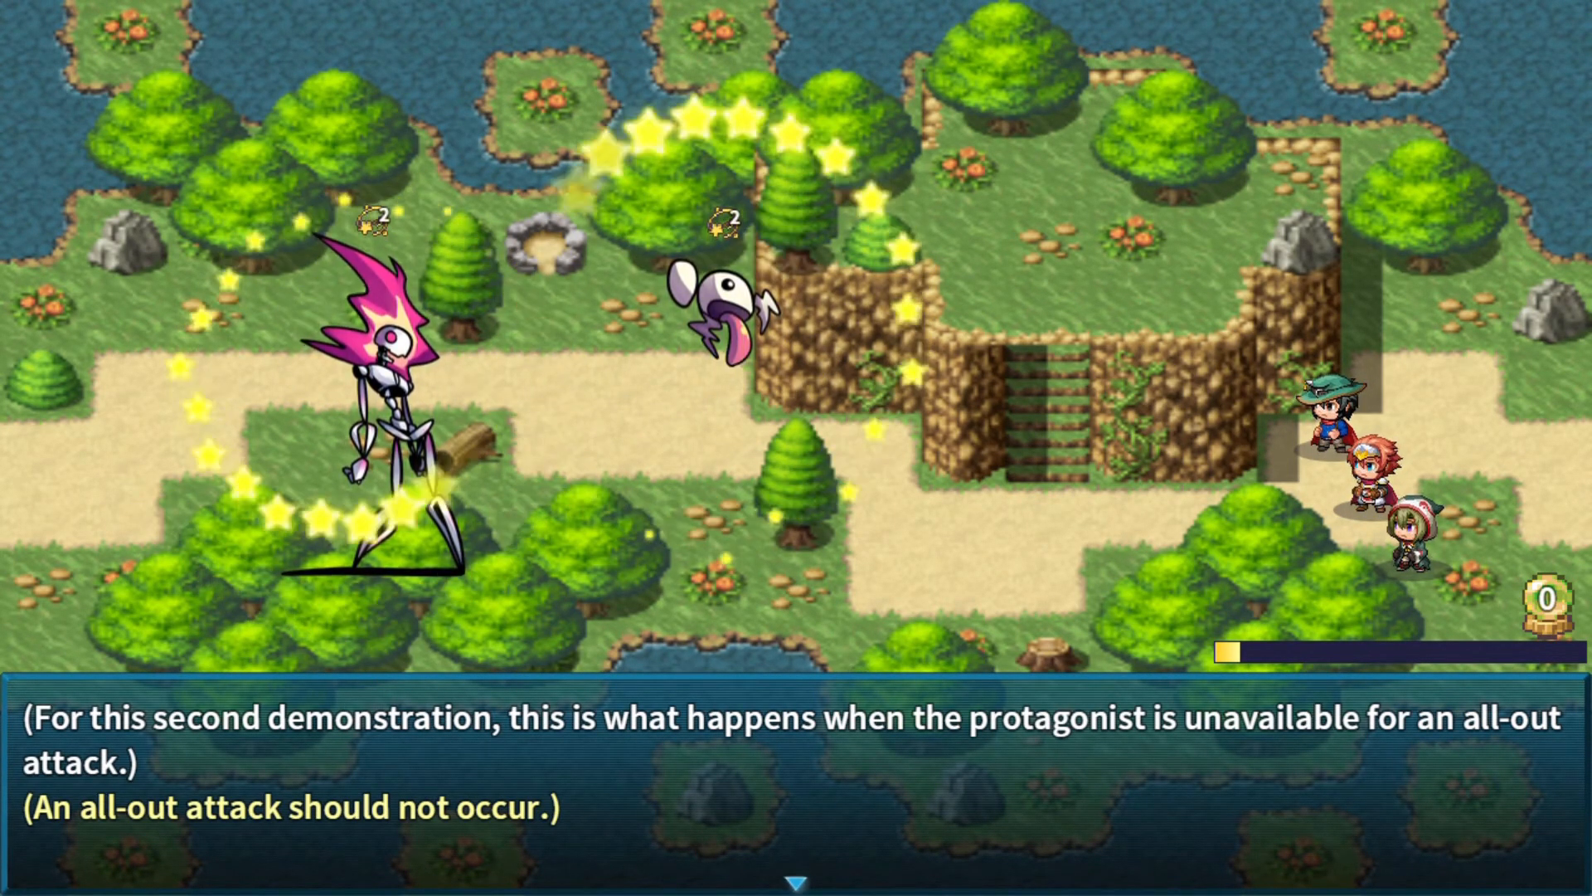
- Dismiss the second demonstration message and spend turns until Wizard can cast the fire Persona skill on Lil' Ghost
{"action": "key", "text": "Return"}
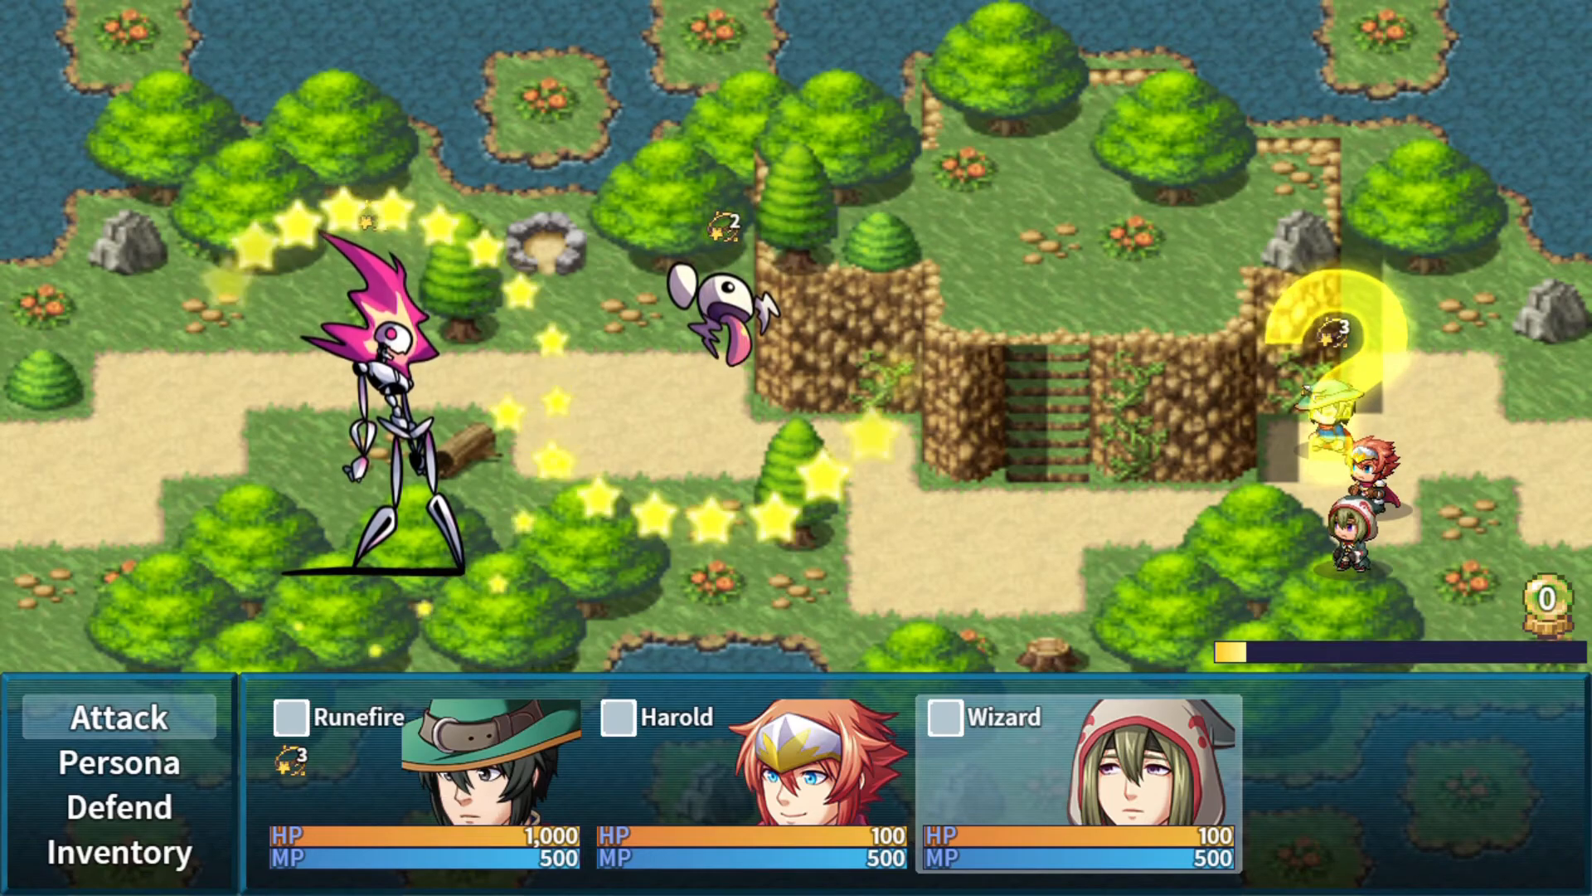
{"action": "key", "text": "Return"}
{"action": "key", "text": "Return"}
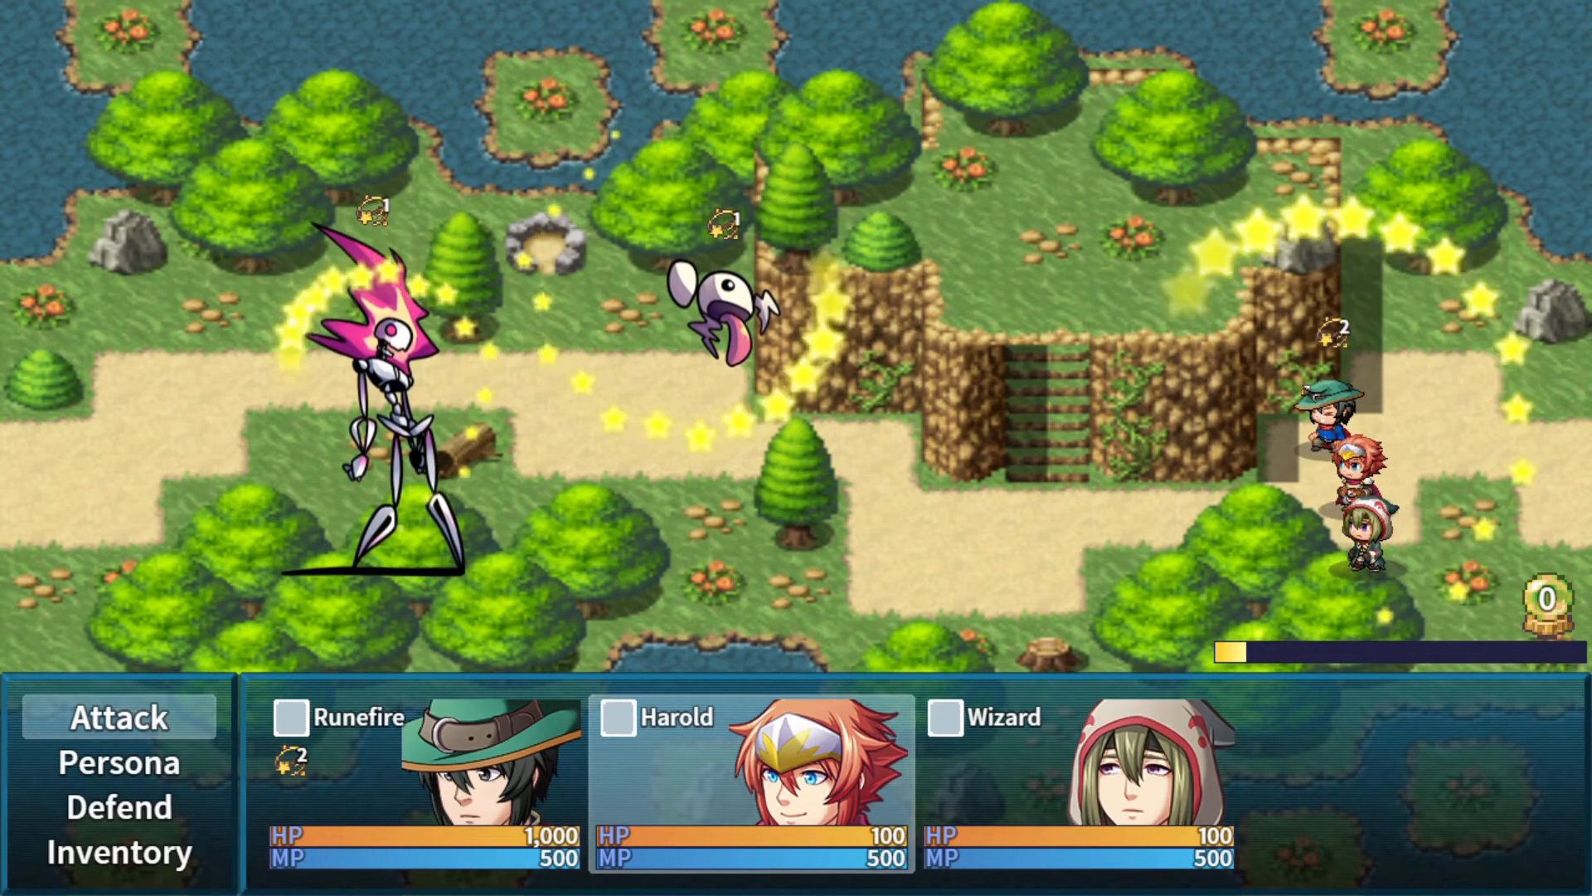
{"action": "key", "text": "Down"}
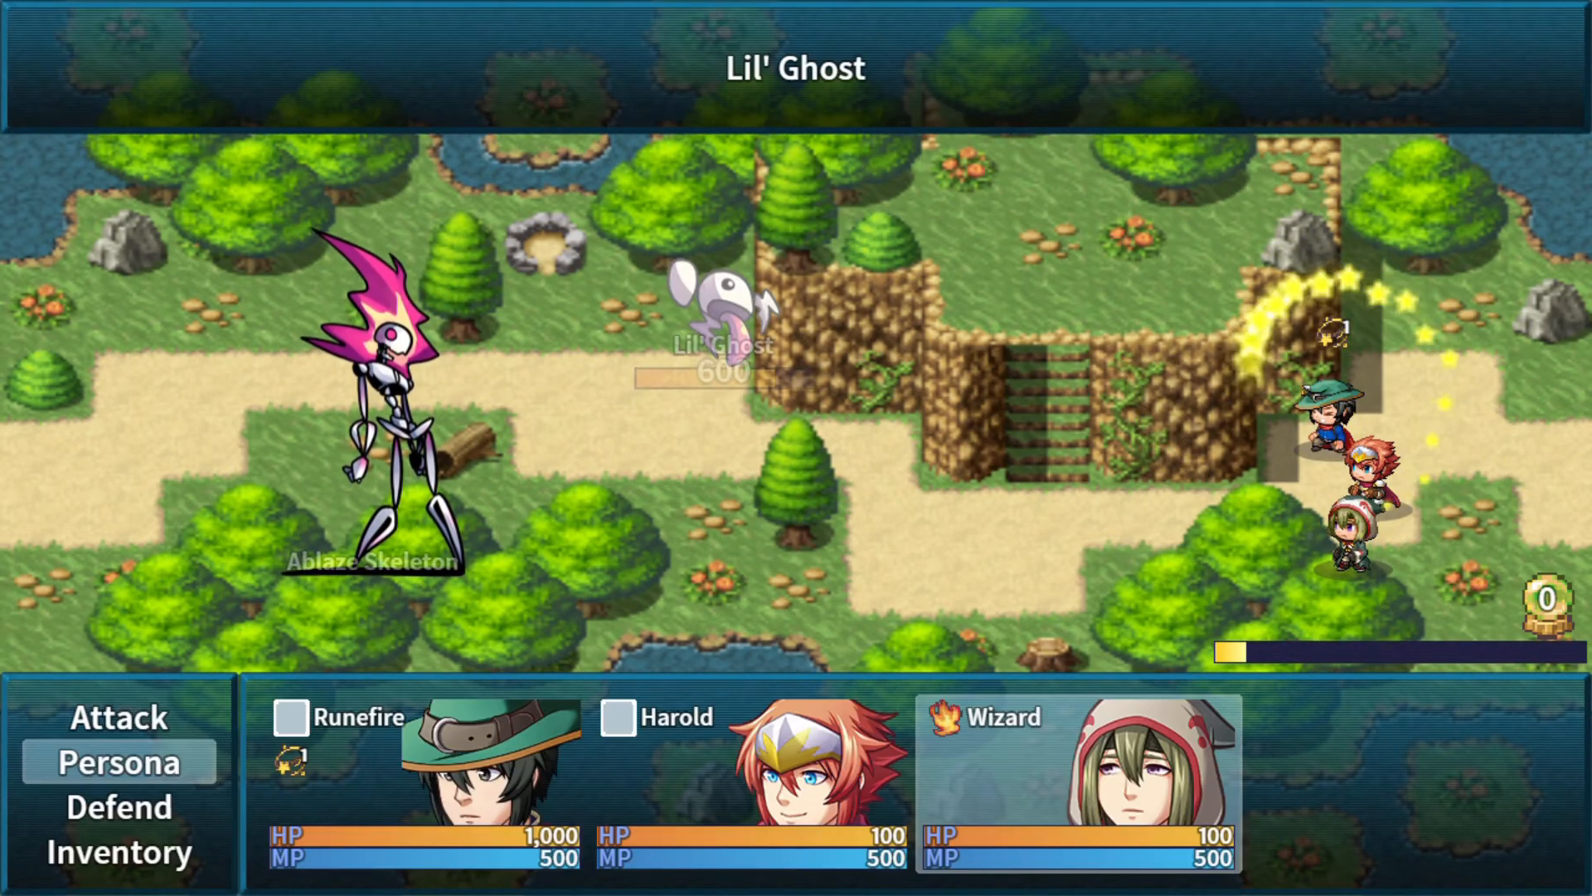
{"action": "key", "text": "Return"}
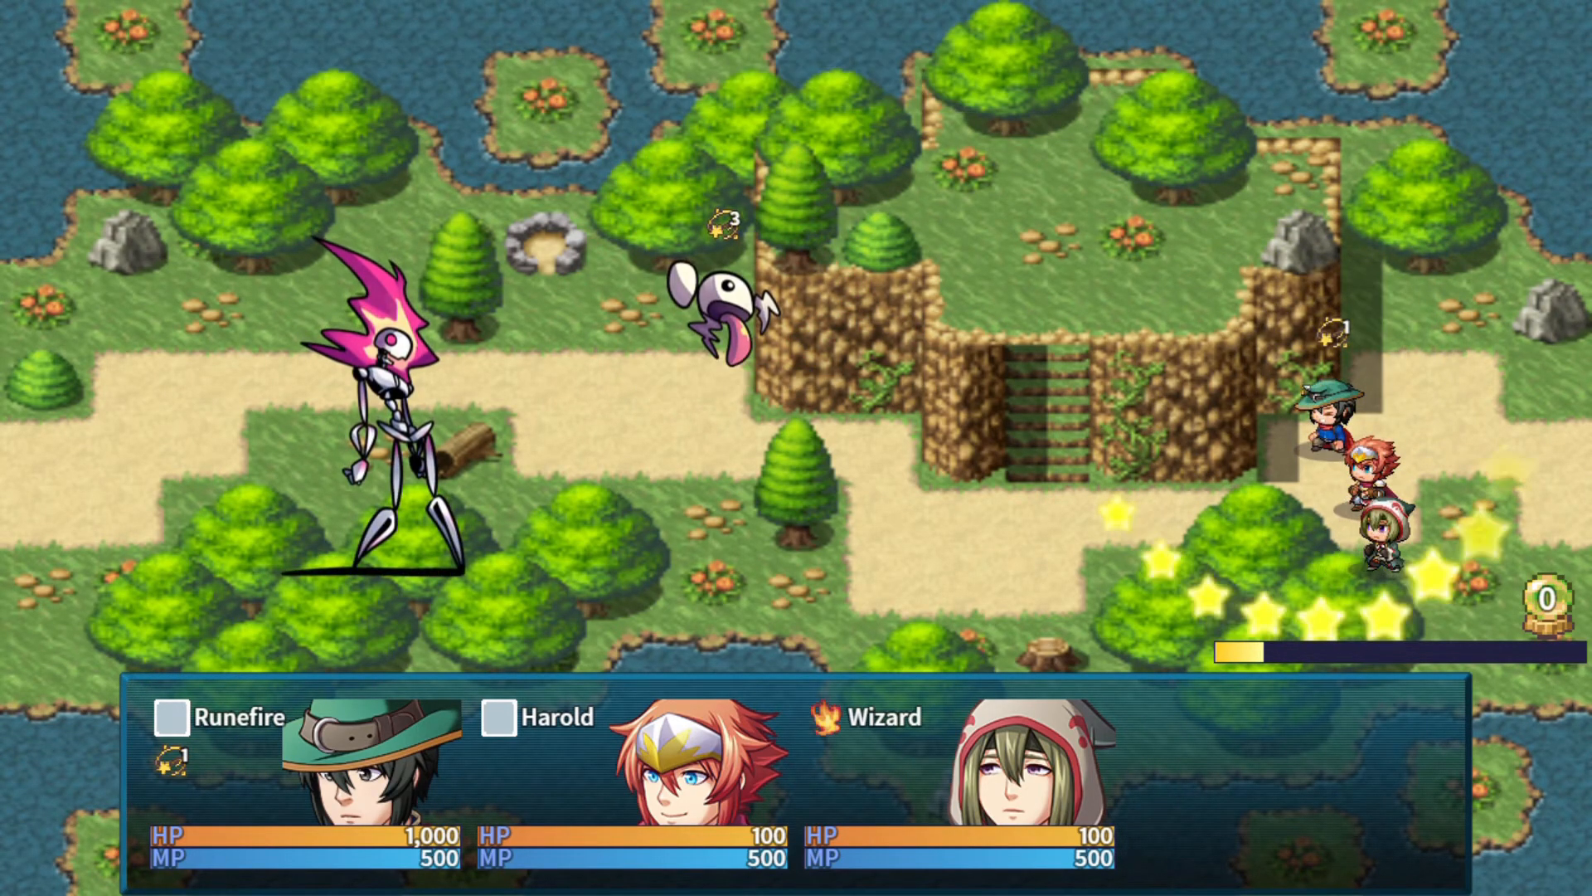
- Have Harold cast the fire Persona skill on Ablaze Skeleton while Runefire is unavailable
{"action": "key", "text": "Down"}
{"action": "key", "text": "Return"}
{"action": "key", "text": "Return"}
{"action": "key", "text": "Left"}
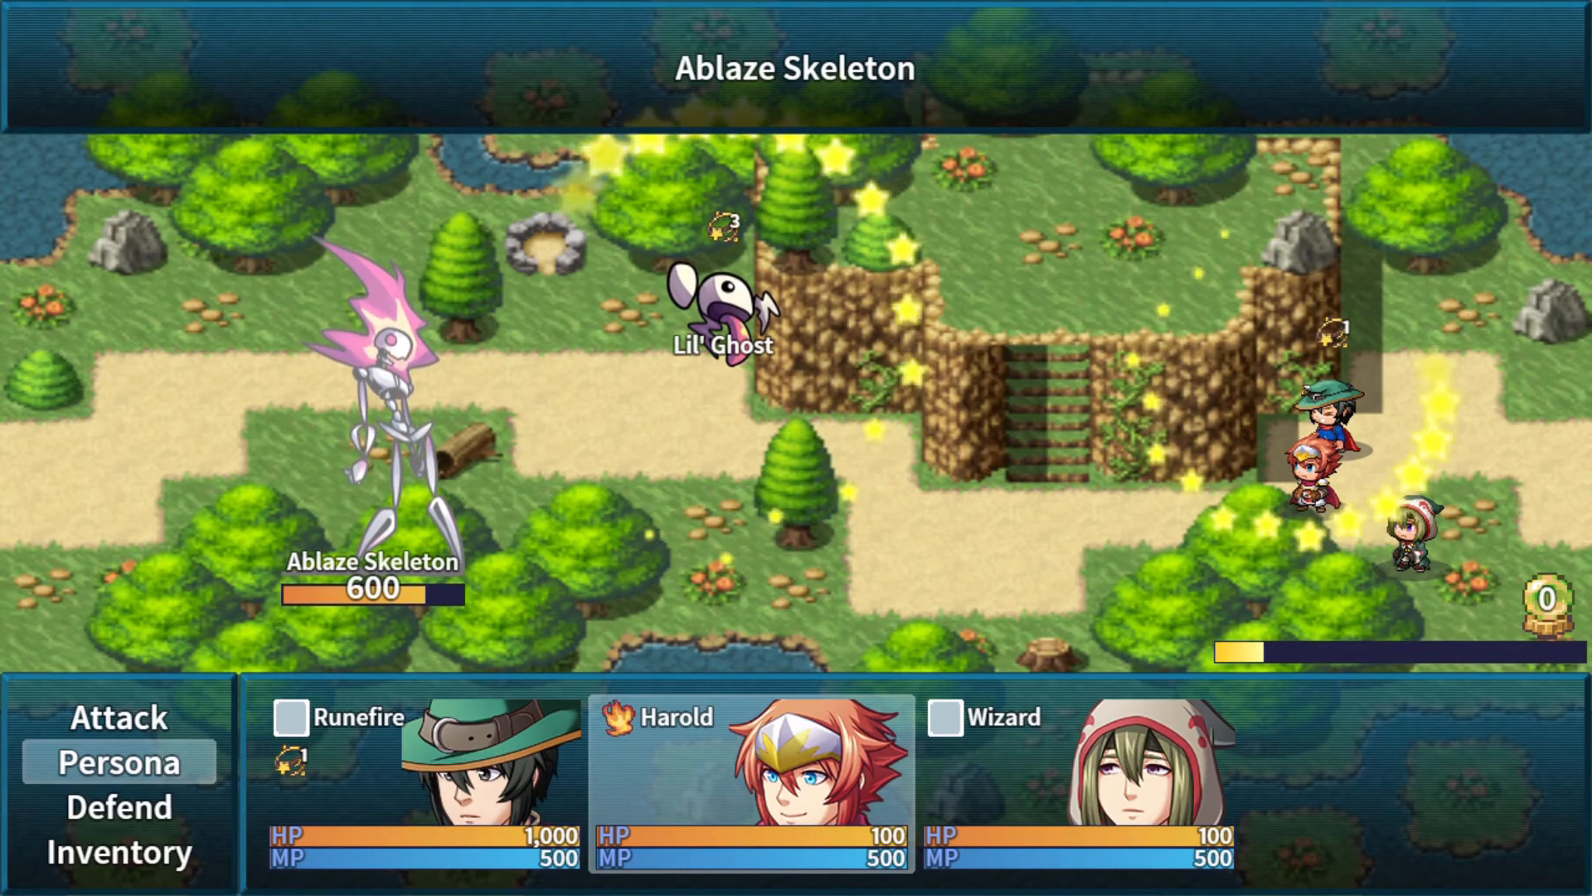
{"action": "key", "text": "Return"}
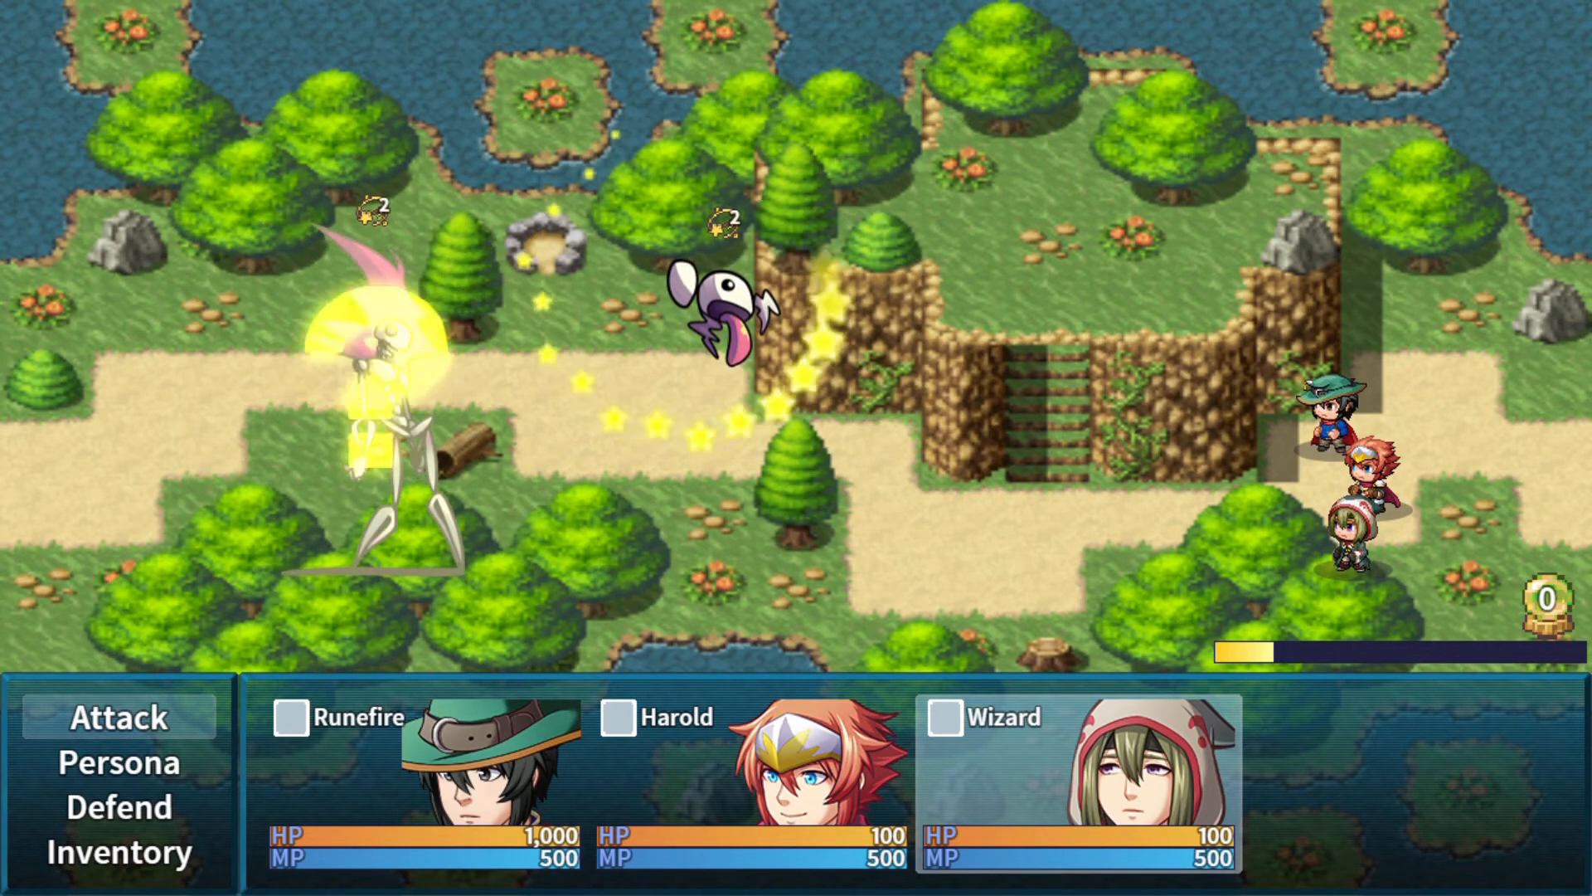
- Spend the party's turns to run down the enemies' Downed state
{"action": "key", "text": "Down"}
{"action": "key", "text": "Return"}
{"action": "key", "text": "Escape"}
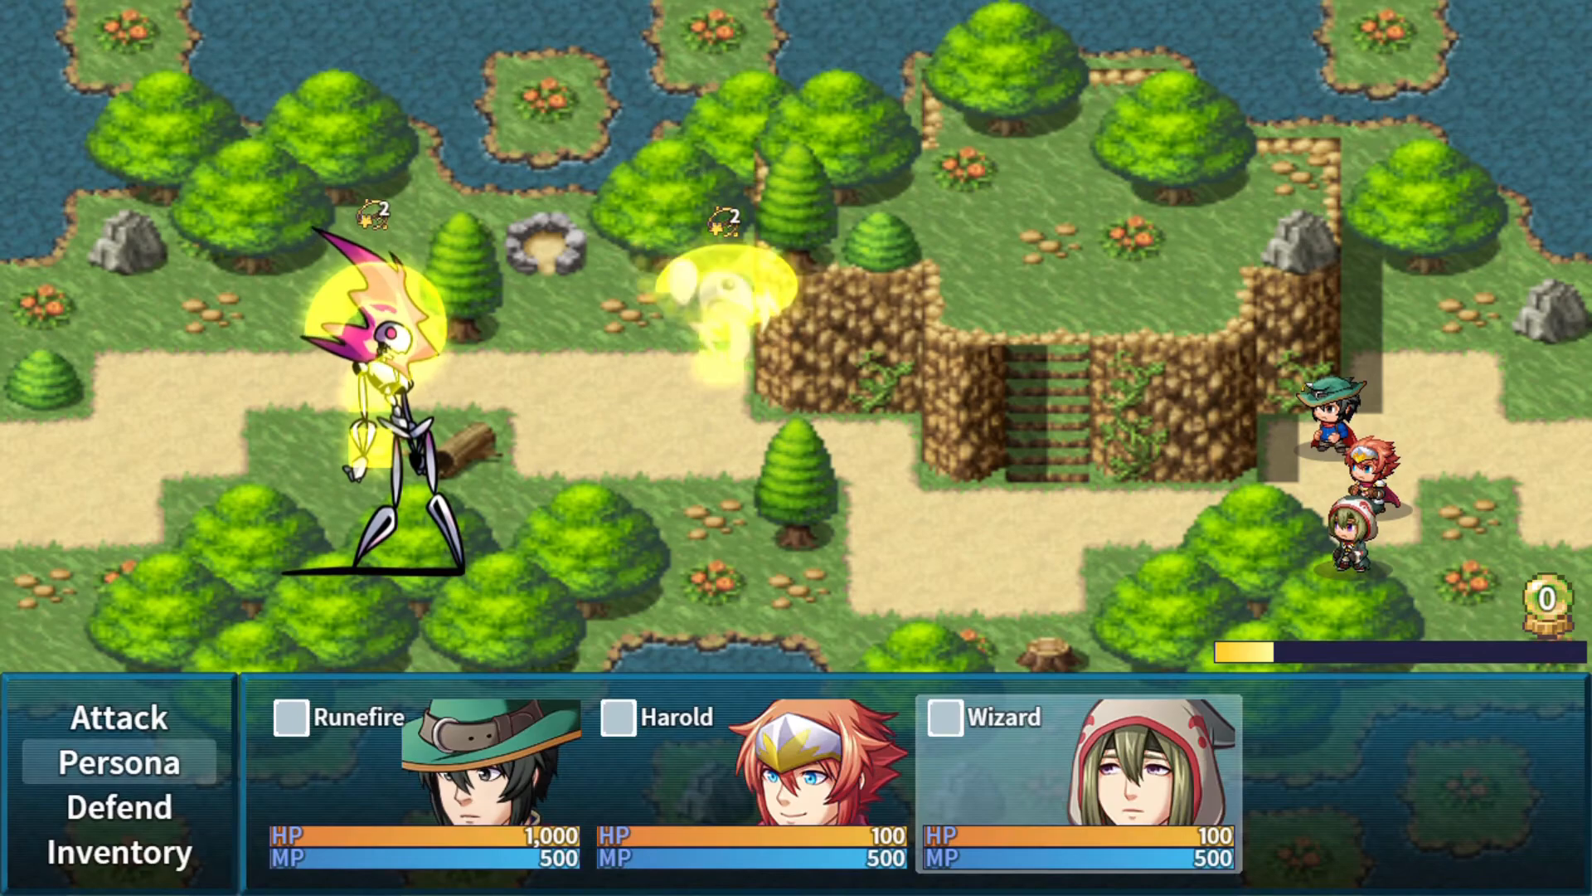
{"action": "key", "text": "Escape"}
{"action": "key", "text": "Return"}
{"action": "key", "text": "Return"}
{"action": "key", "text": "Return"}
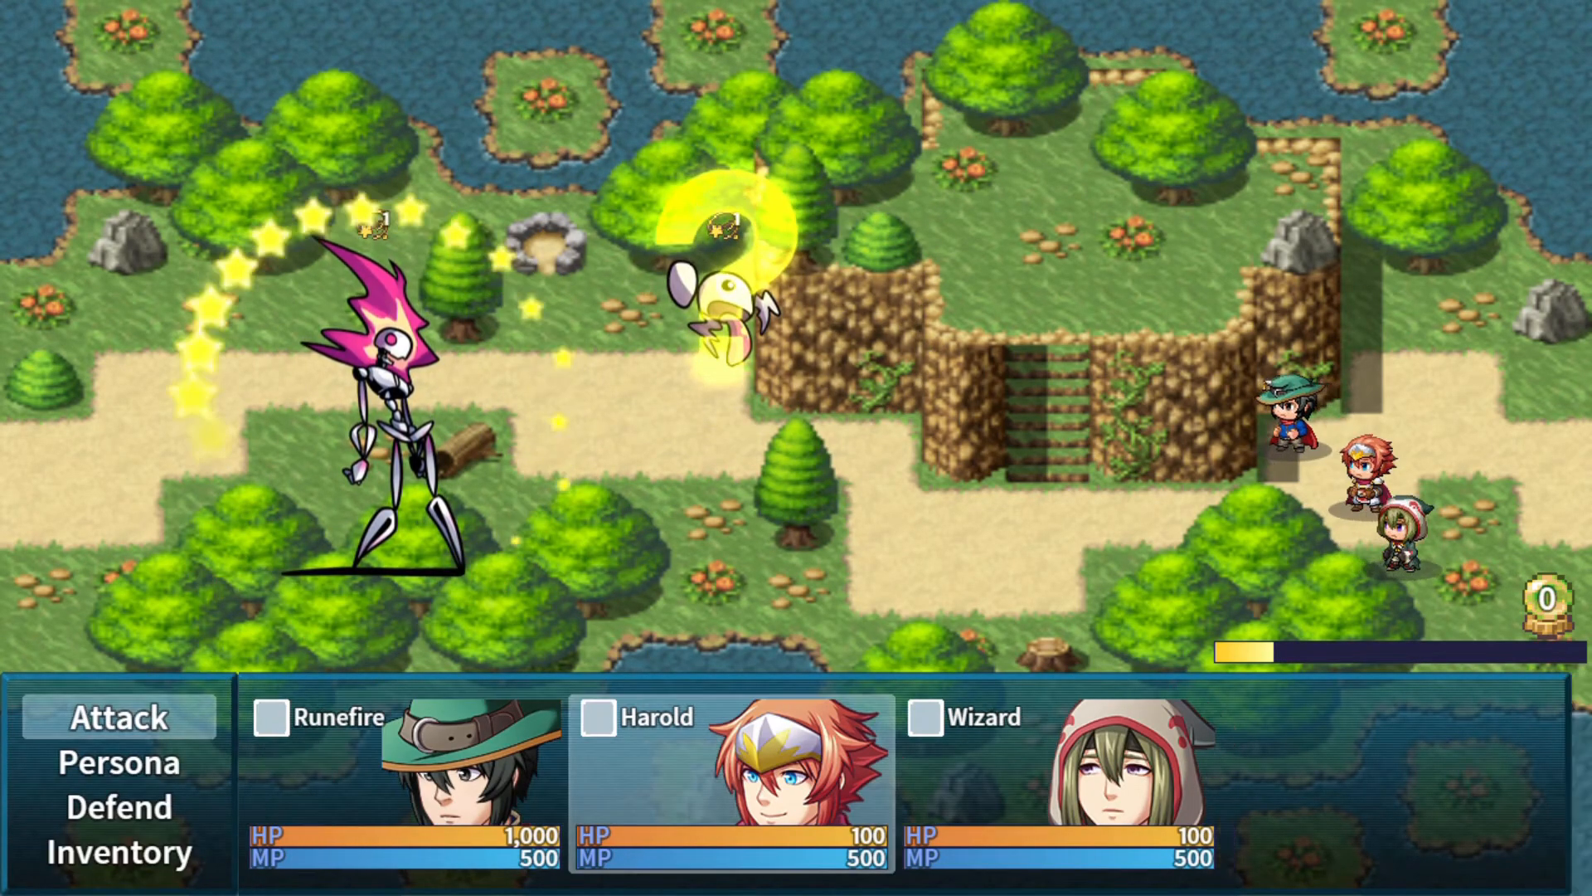
- Have Wizard cast the fire Persona skill on Lil' Ghost
{"action": "key", "text": "Return"}
{"action": "key", "text": "Down"}
{"action": "key", "text": "Return"}
{"action": "key", "text": "Return"}
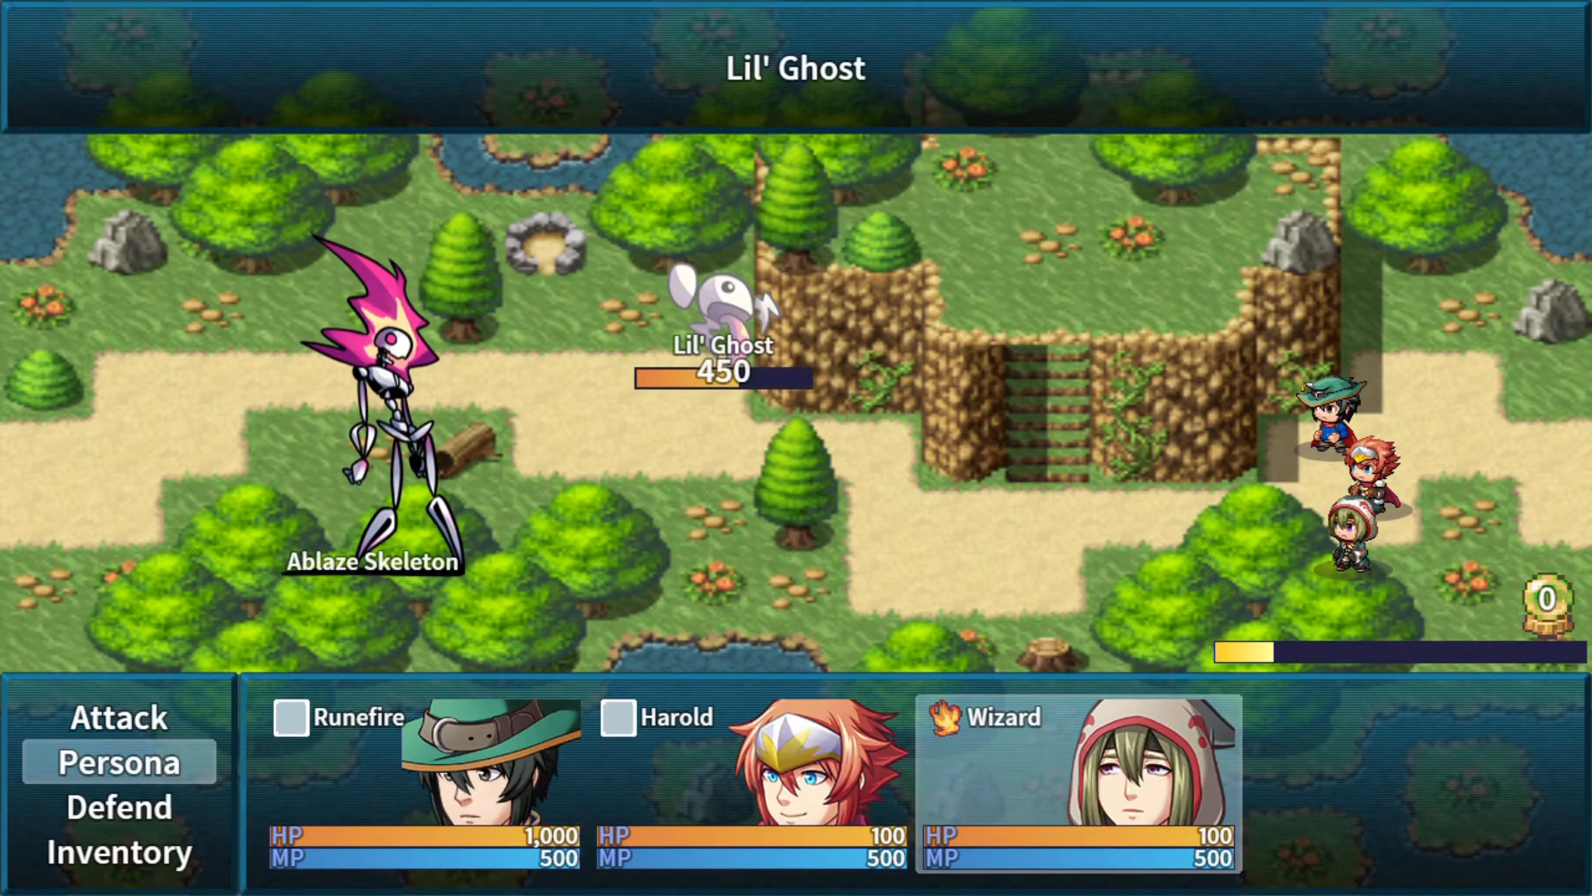
{"action": "key", "text": "Return"}
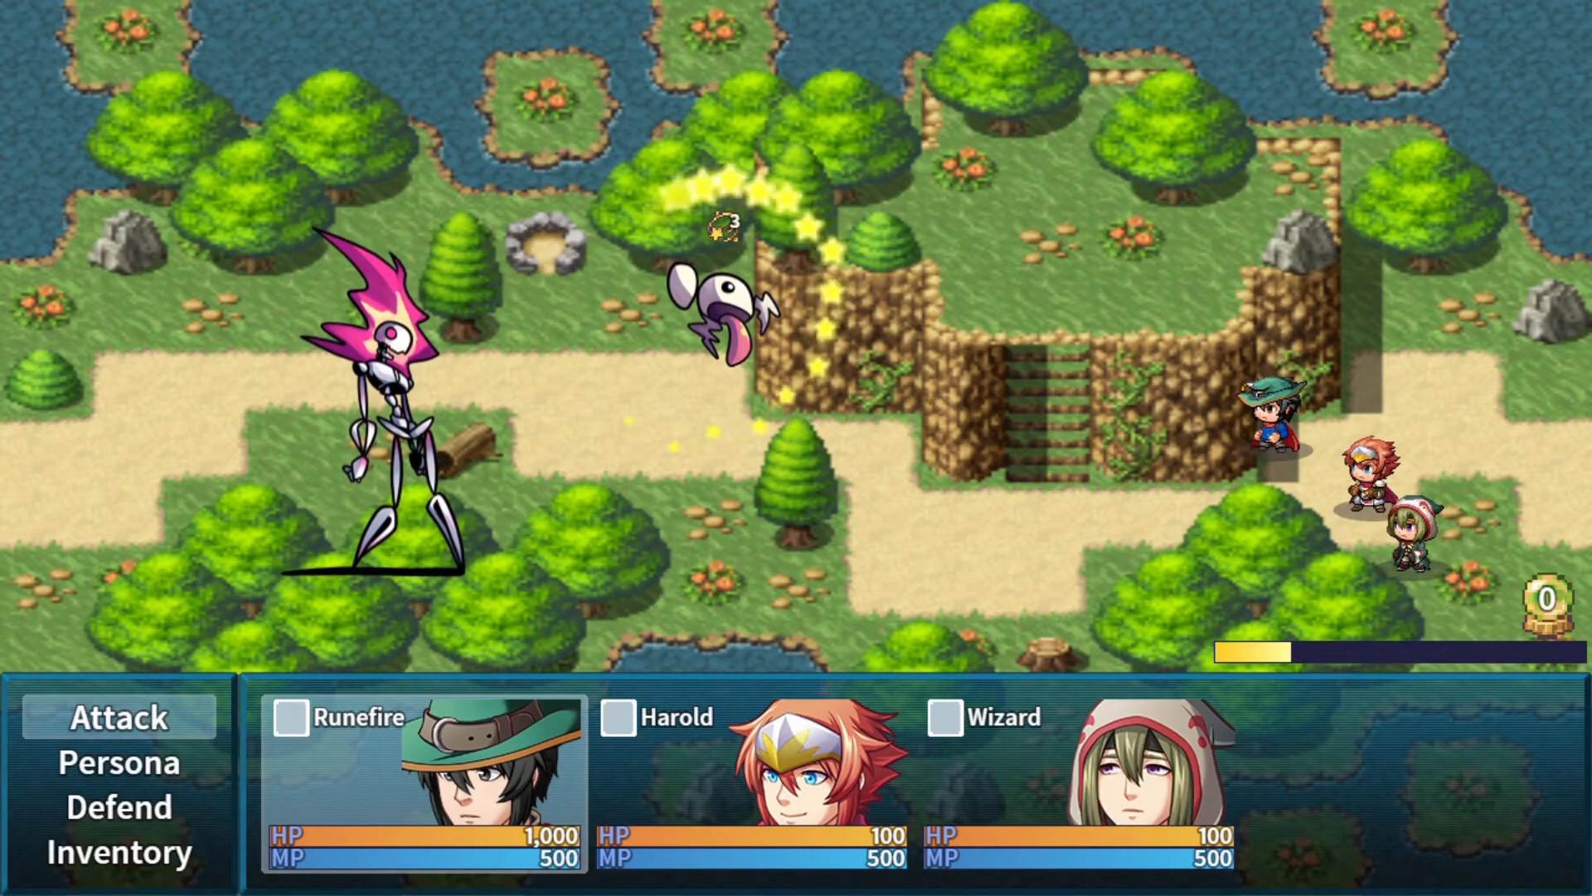
- Pass to Harold, have him cast a Persona skill on Ablaze Skeleton, and choose (Attack.) to launch the All-Out Attack
{"action": "key", "text": "Right"}
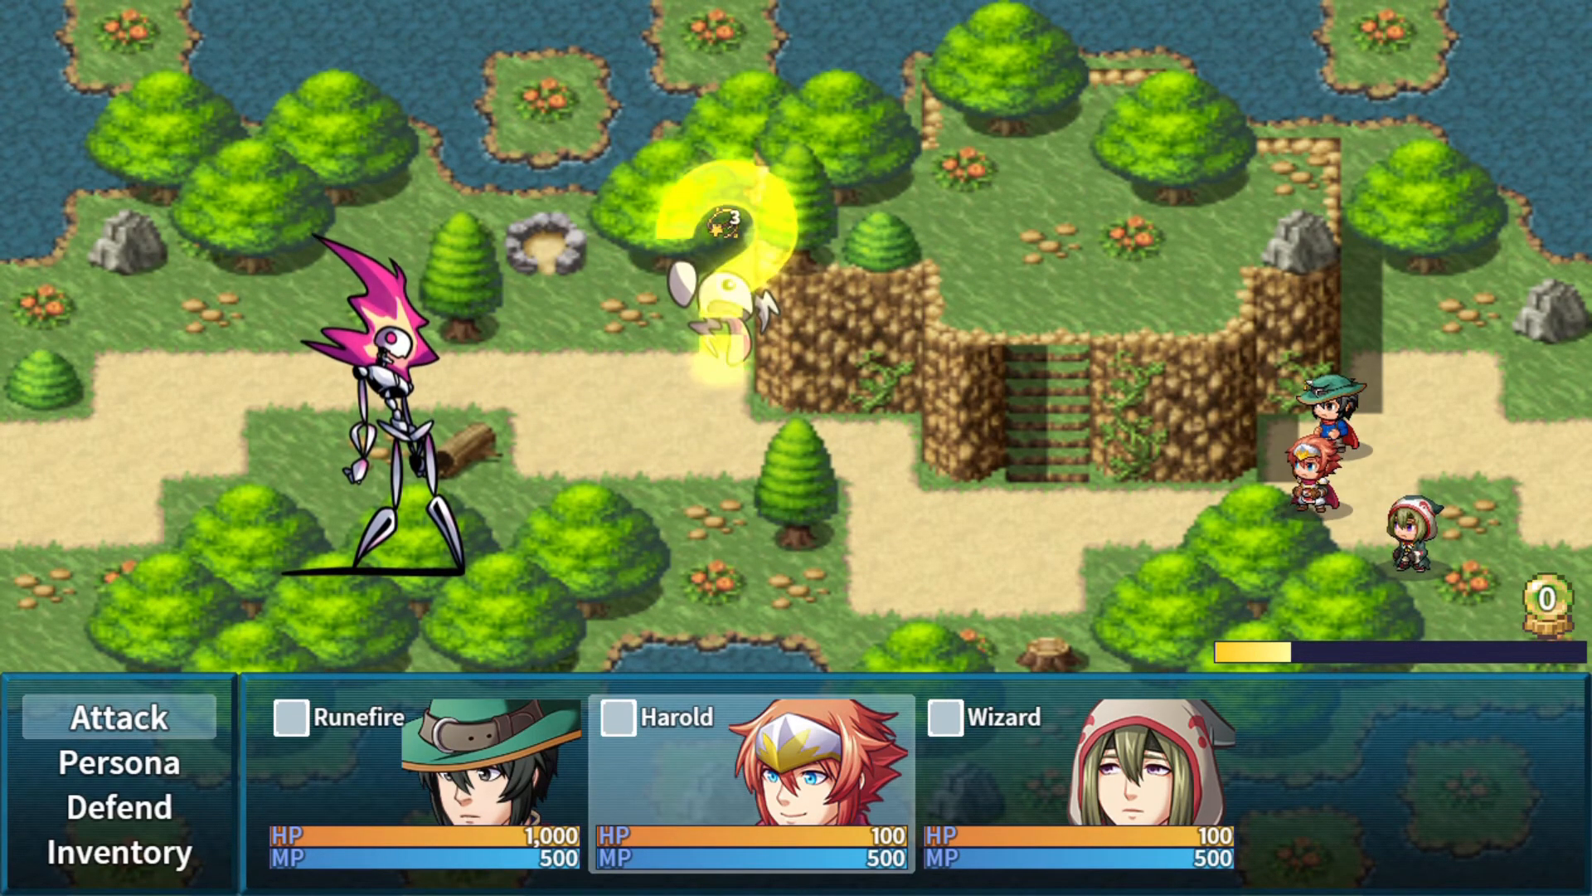
{"action": "key", "text": "Down"}
{"action": "key", "text": "Return"}
{"action": "key", "text": "Return"}
{"action": "key", "text": "Return"}
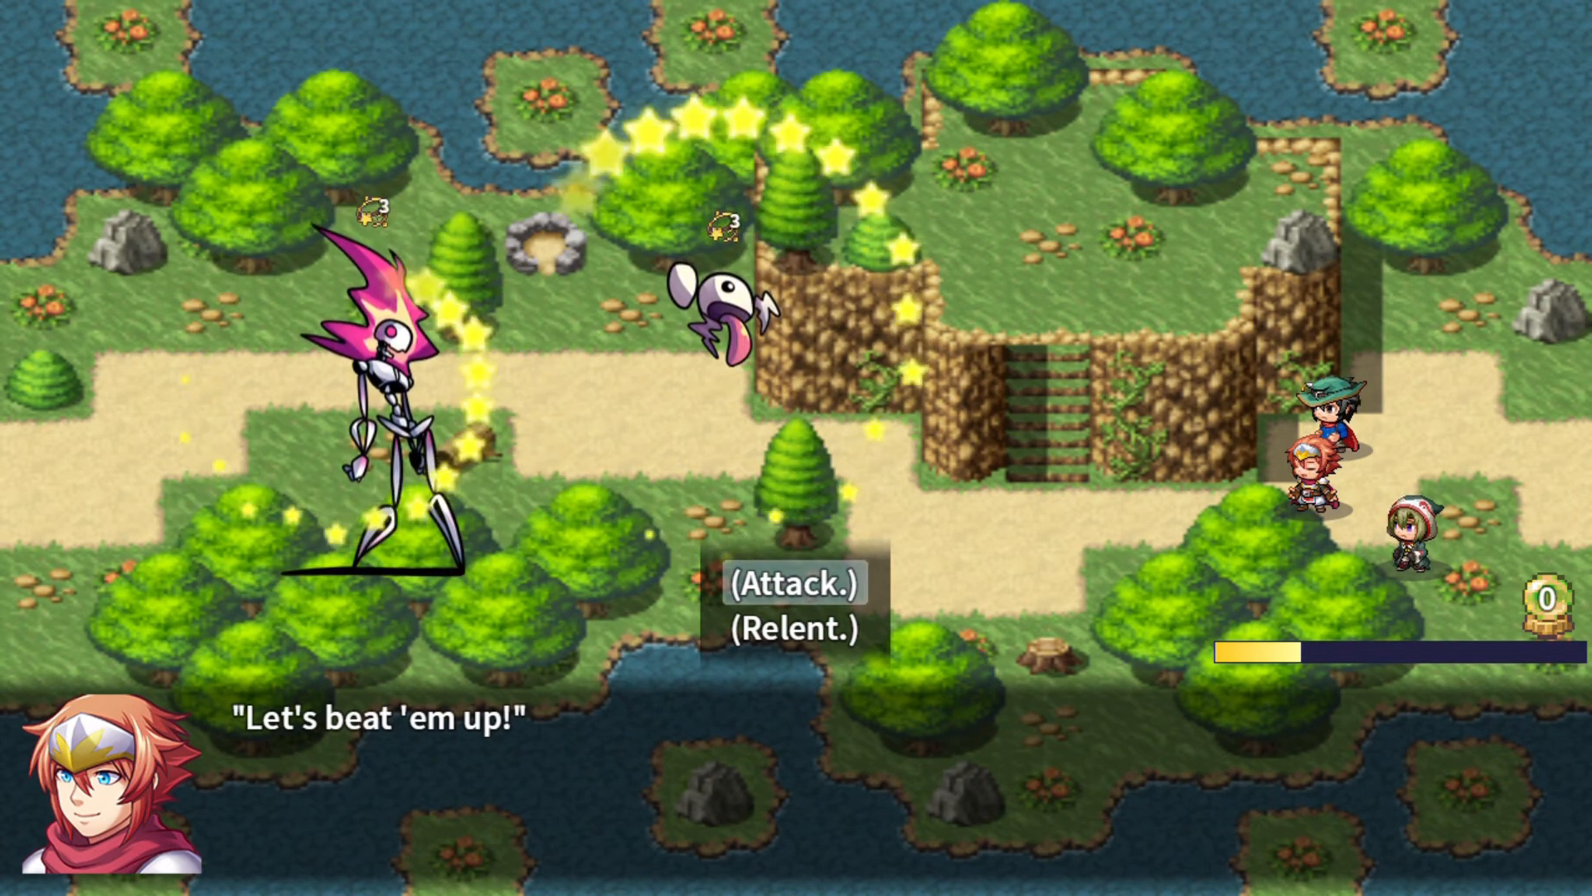
{"action": "key", "text": "Return"}
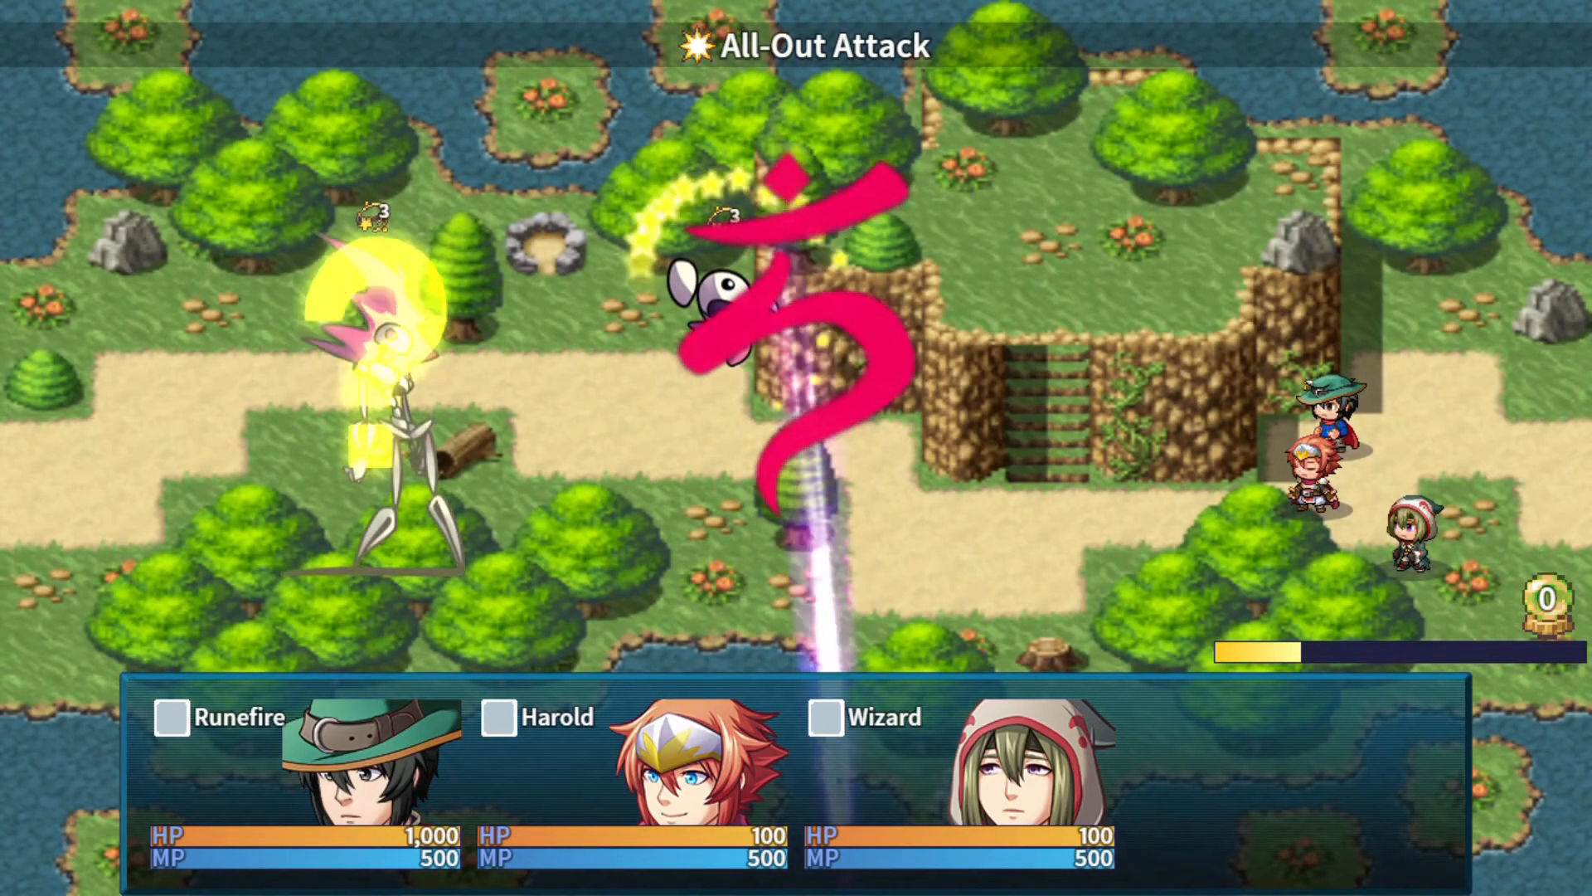